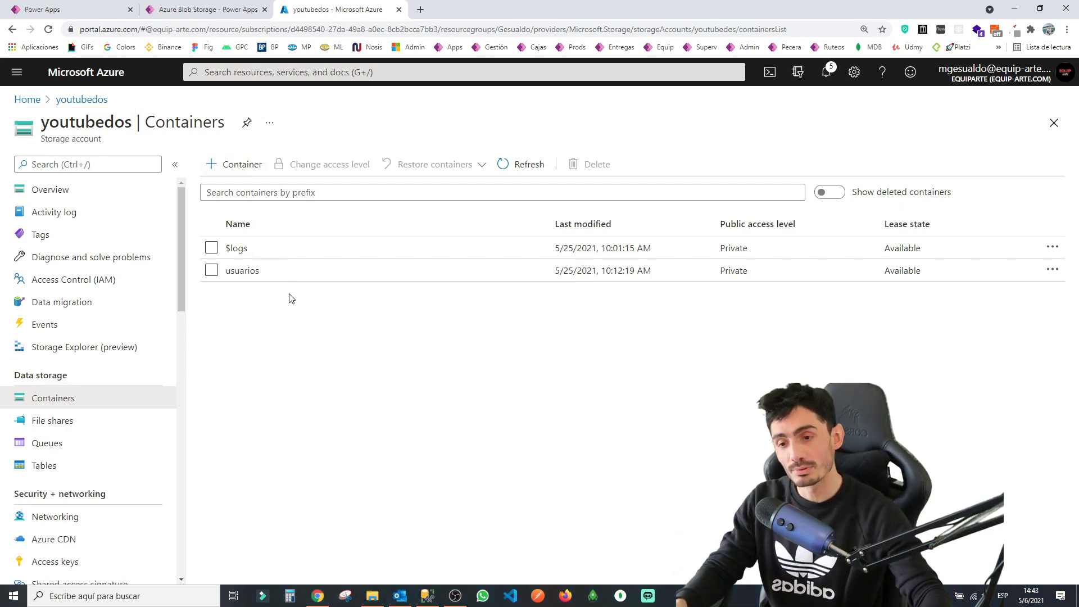
Open the usuarios container and highlight its only blob, wtf.webp.
click(241, 272)
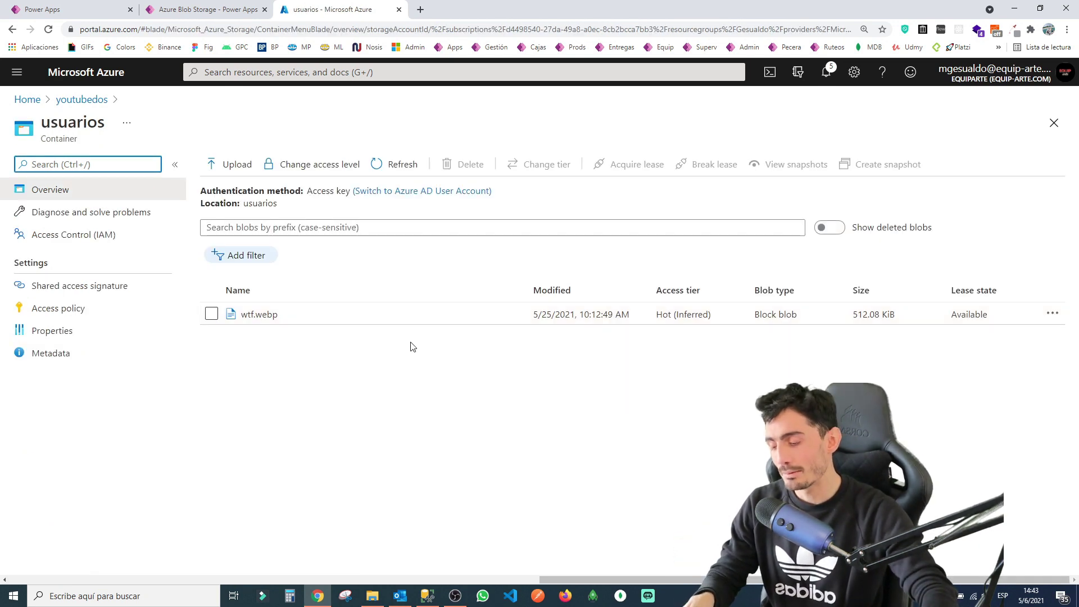
drag(199, 293, 308, 345)
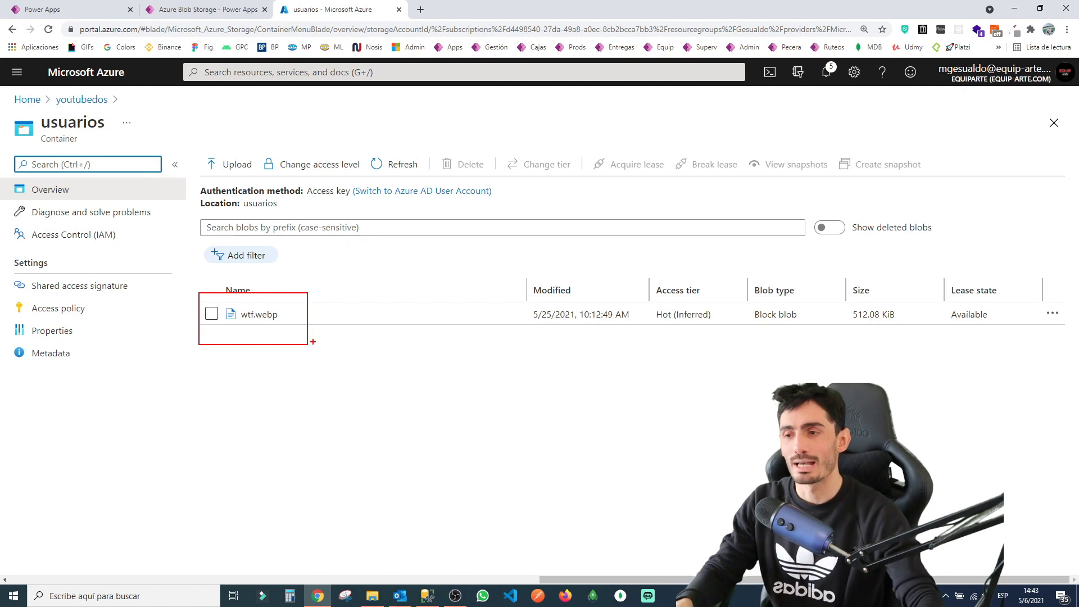
key(Escape)
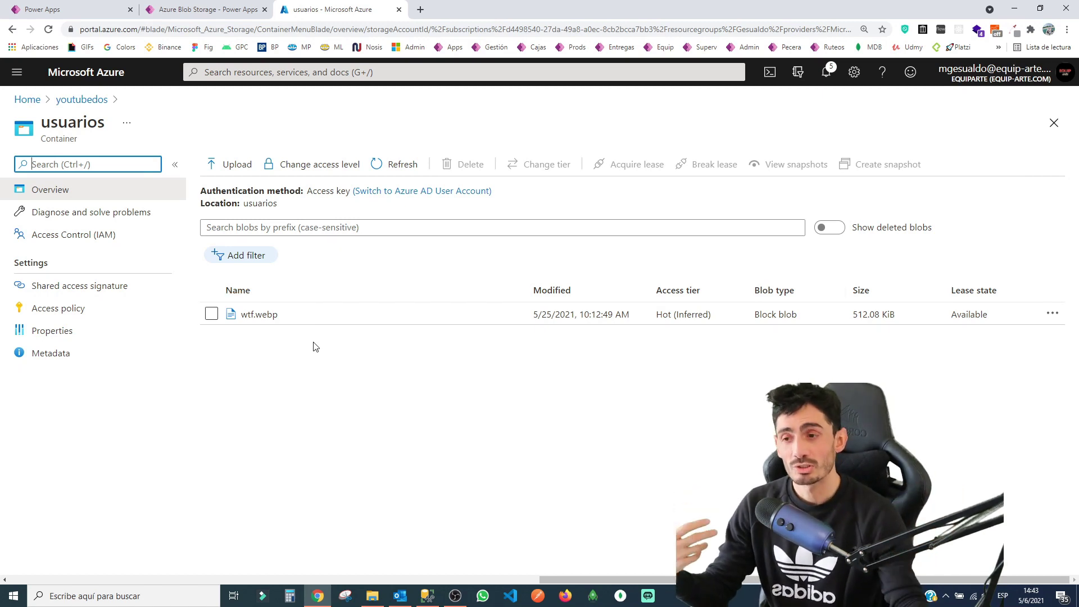
Run the tblUsuarios query, then return to the Azure Blob Storage app in Power Apps studio.
click(208, 9)
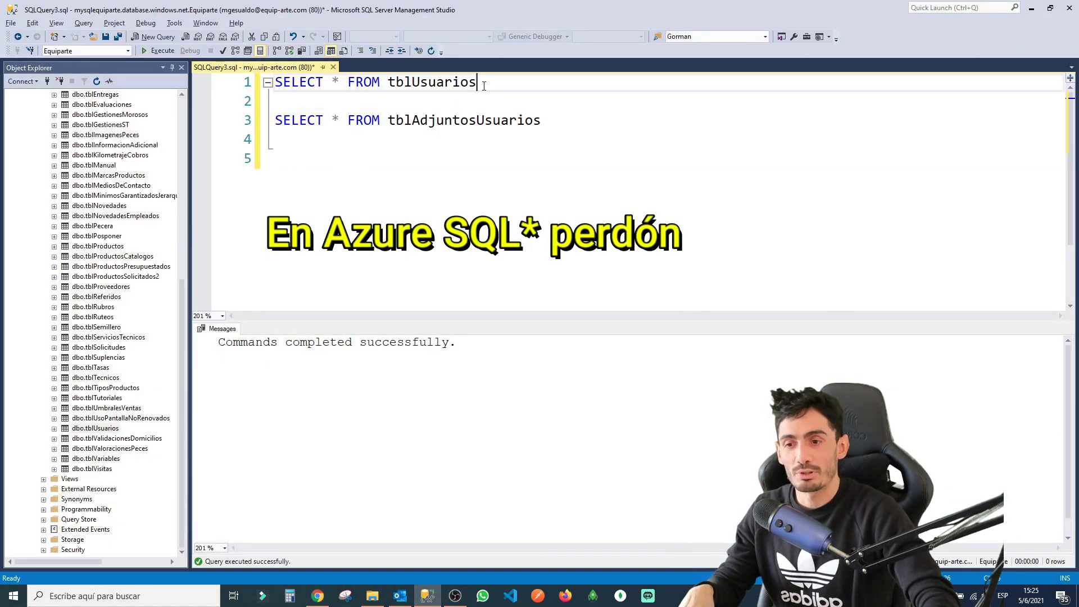
drag(477, 82, 273, 82)
click(162, 50)
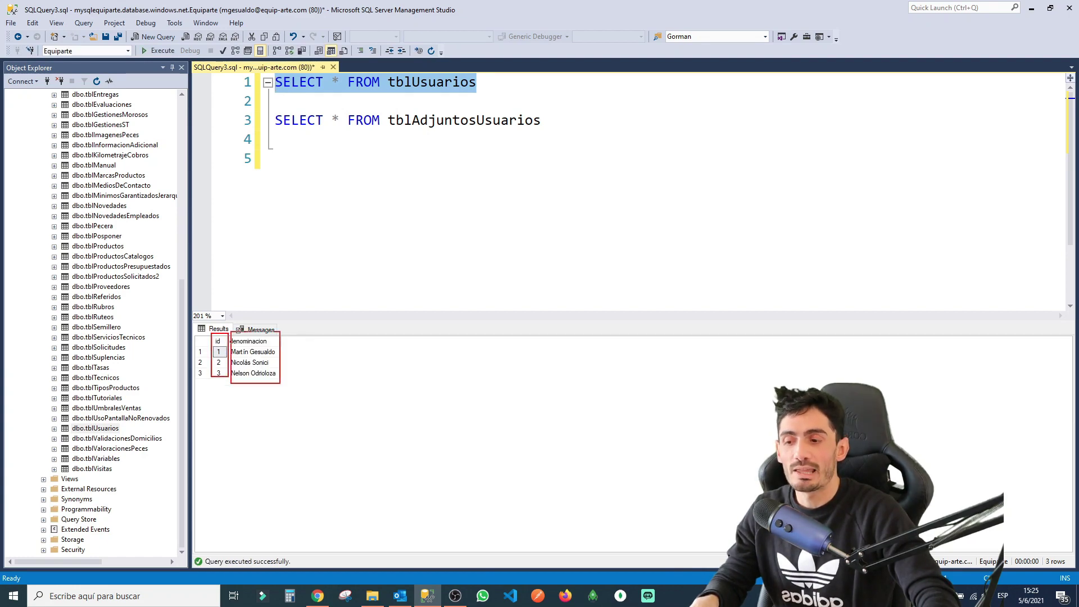
key(alt+Tab)
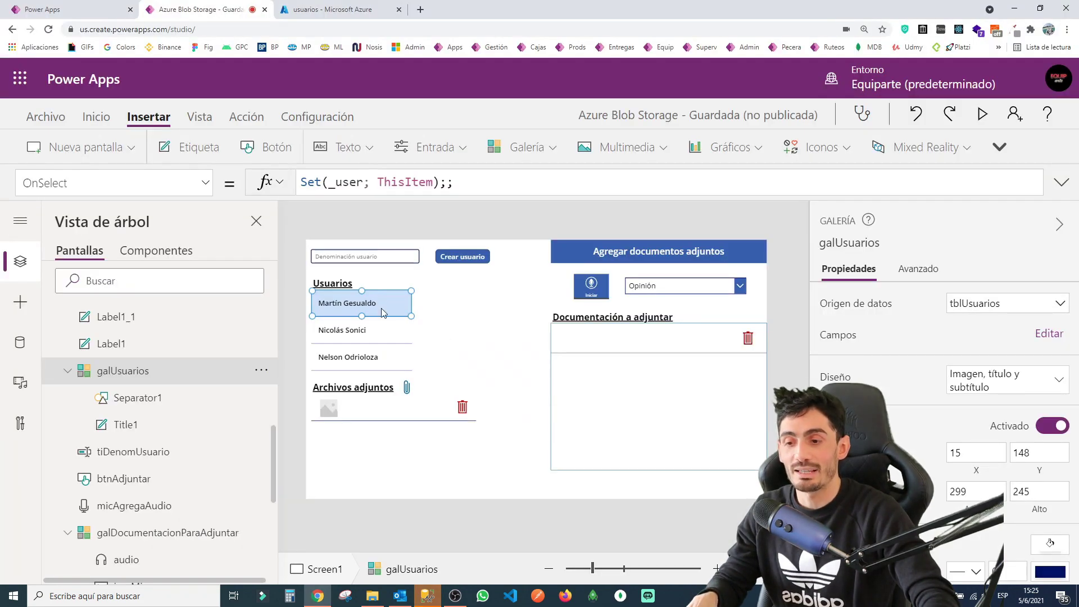
Highlight the Usuarios gallery, then set the document type to Frente DNI, Contrato alquiler, and finally Servicio.
drag(304, 272, 427, 372)
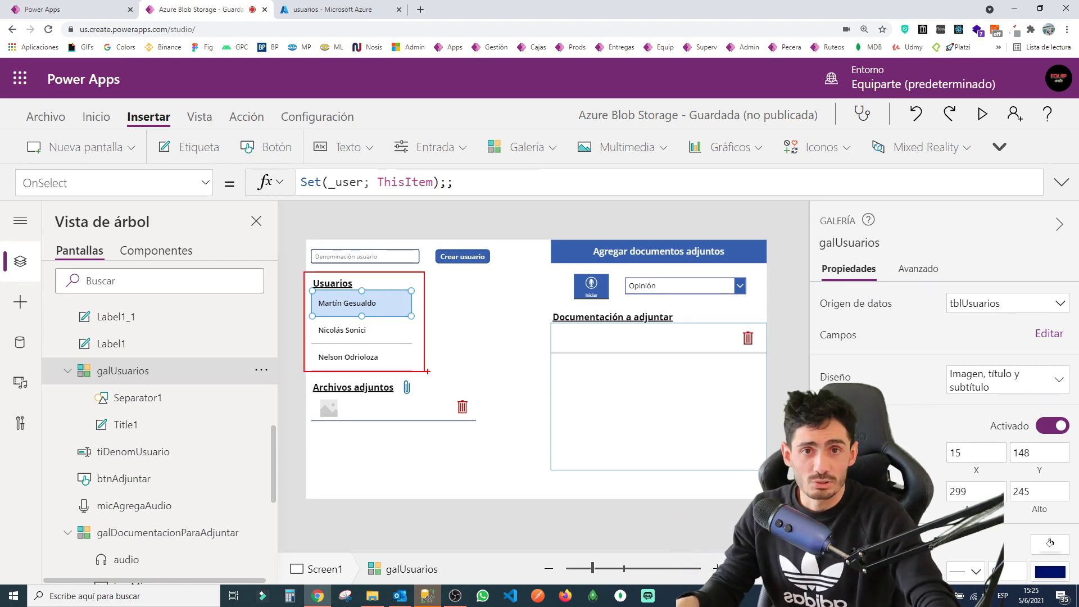
key(Escape)
click(710, 284)
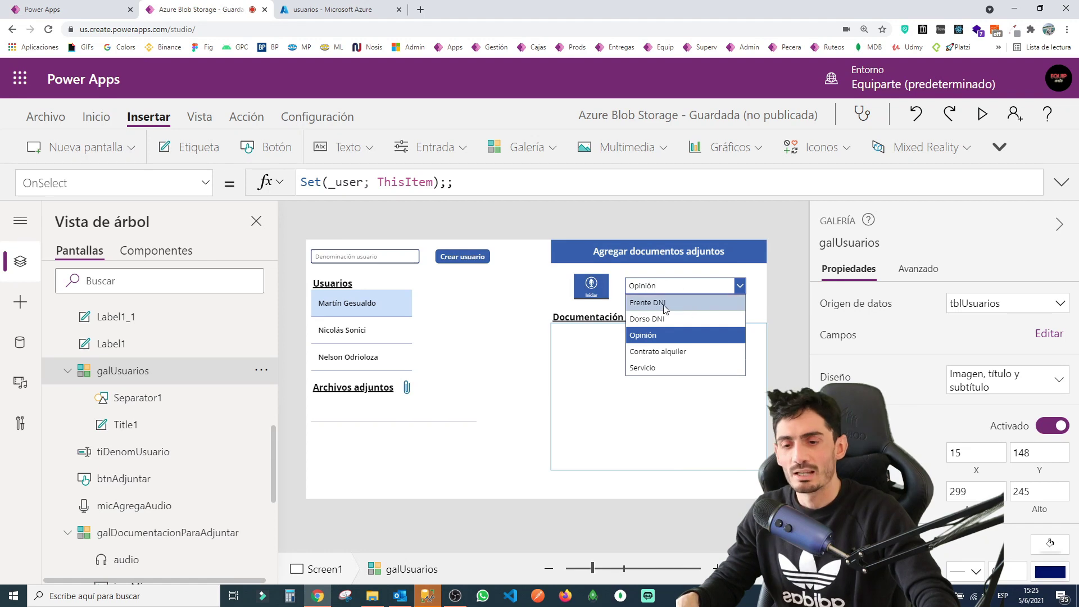
click(680, 303)
click(686, 289)
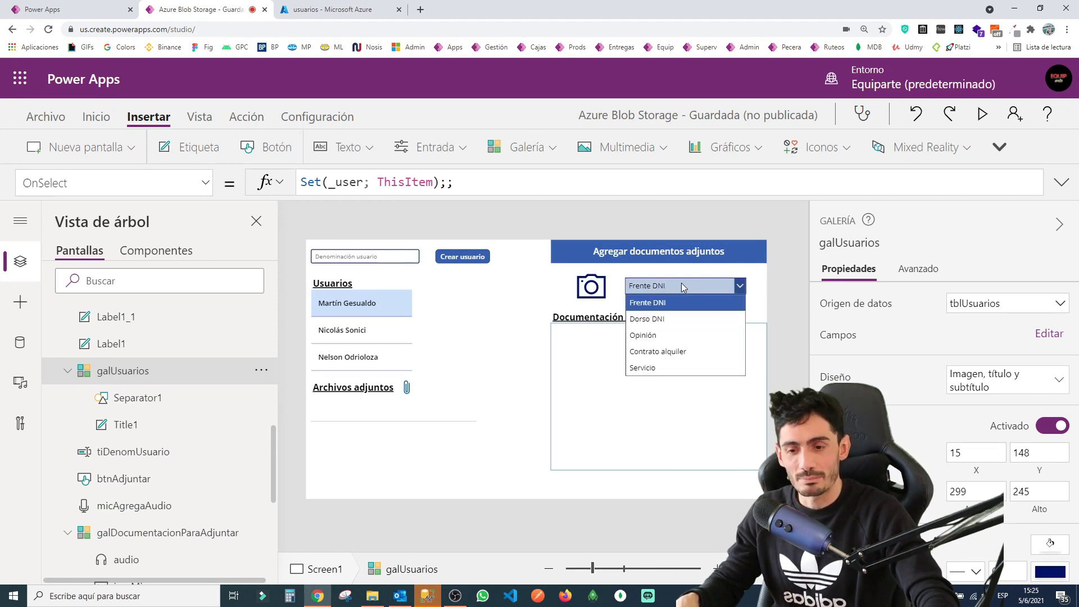
click(675, 352)
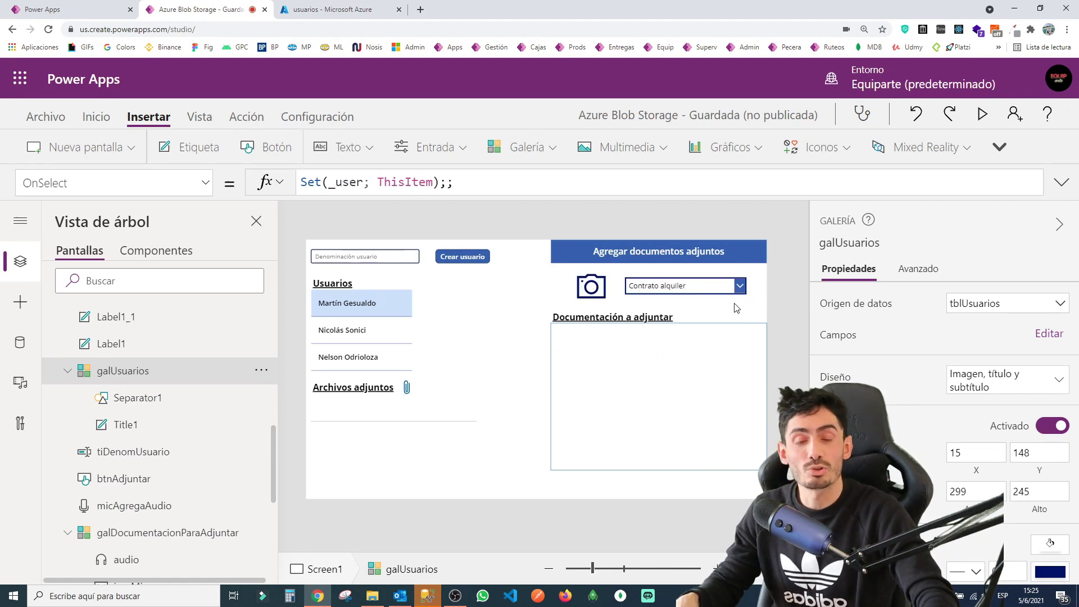
click(692, 286)
click(655, 367)
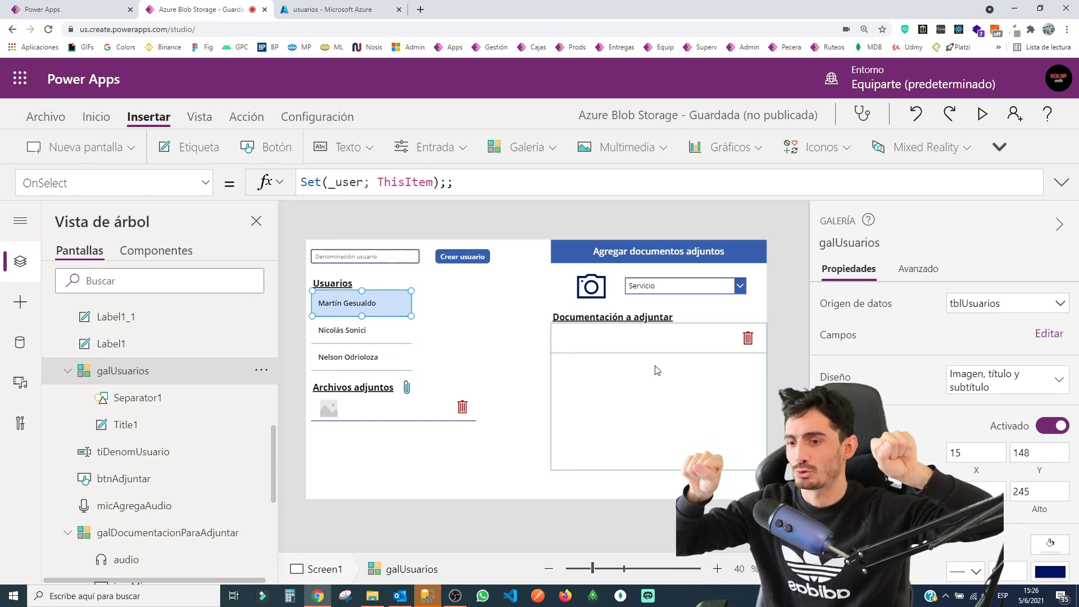
In SSMS, run SELECT * FROM tblAdjuntosUsuarios to show it has no rows.
key(alt+Tab)
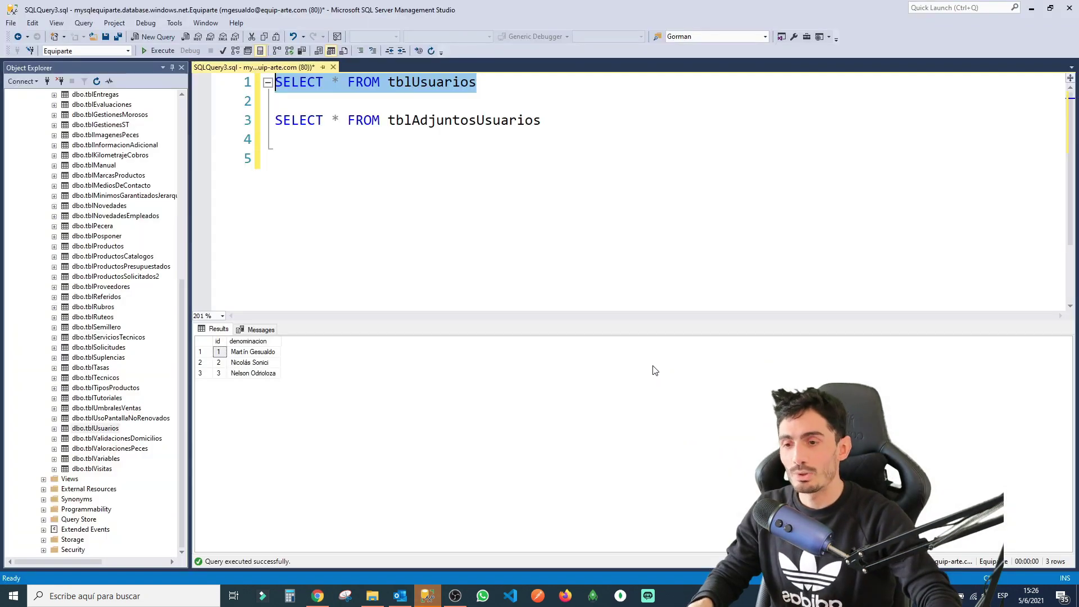
click(432, 101)
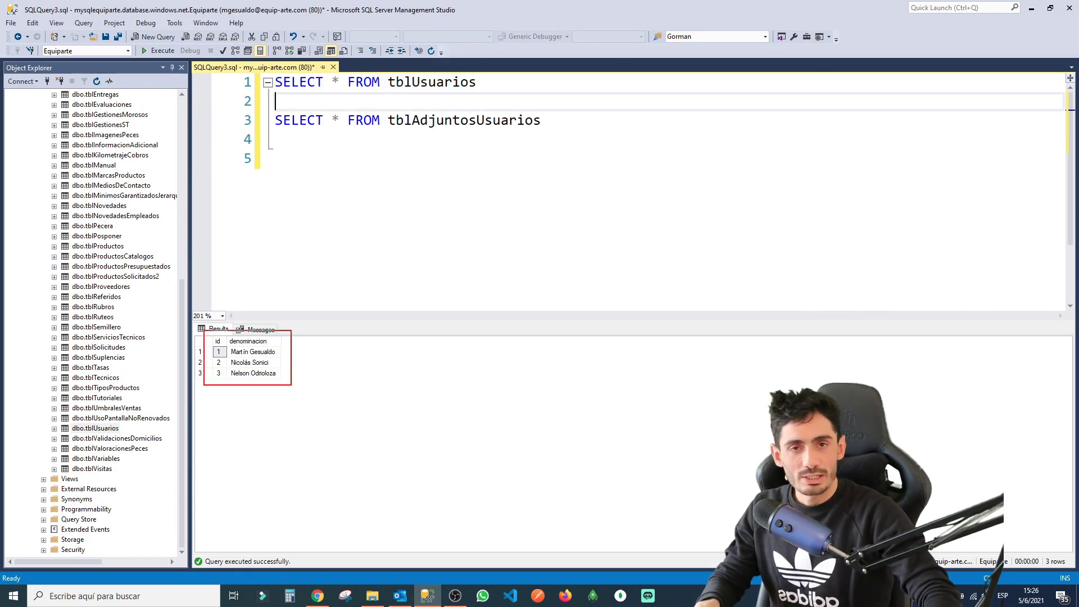
key(Escape)
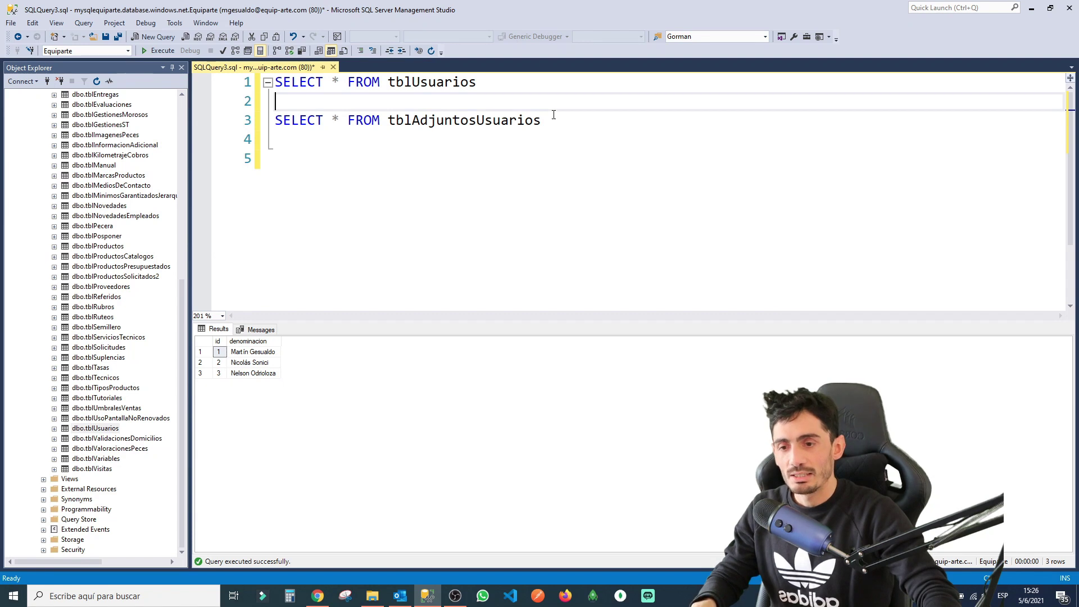
drag(554, 118, 275, 121)
click(156, 52)
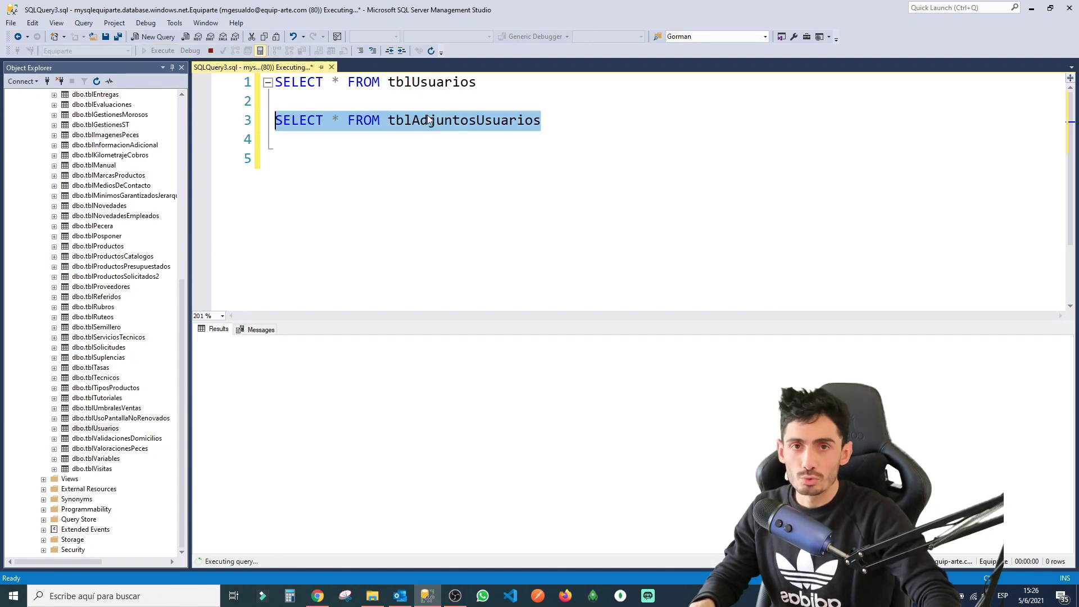
click(462, 213)
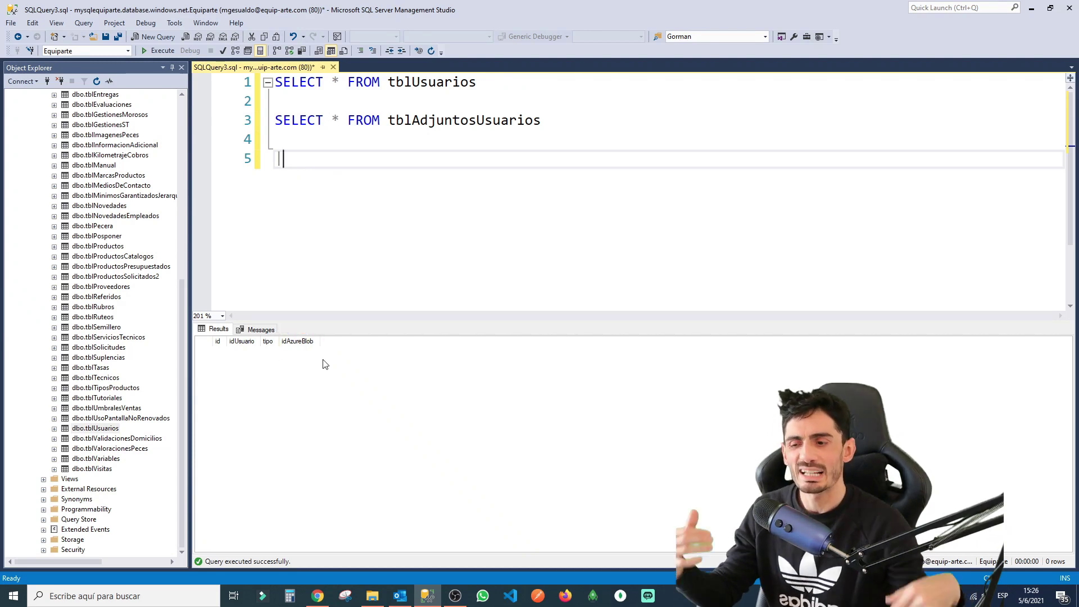
key(BackSpace)
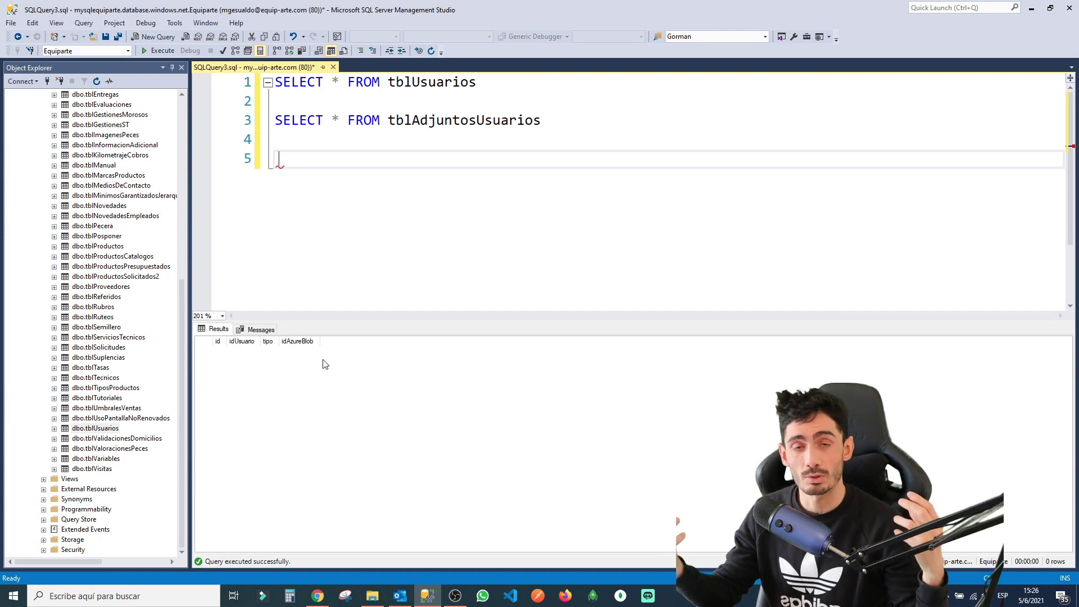
text([)
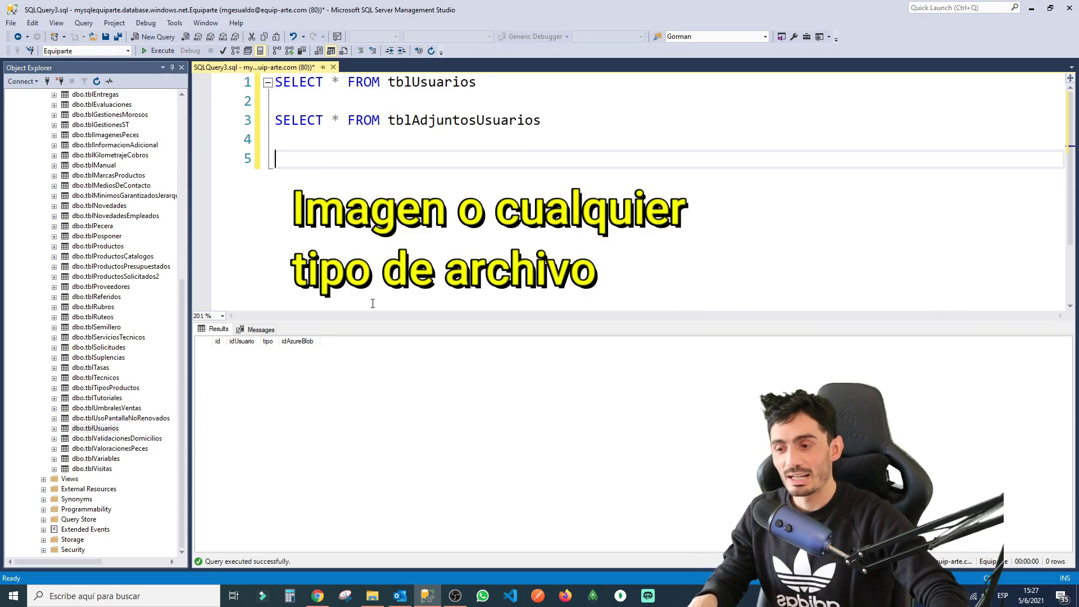
Rerun the tblUsuarios and tblAdjuntosUsuarios queries, then switch back to Power Apps.
drag(385, 100, 551, 142)
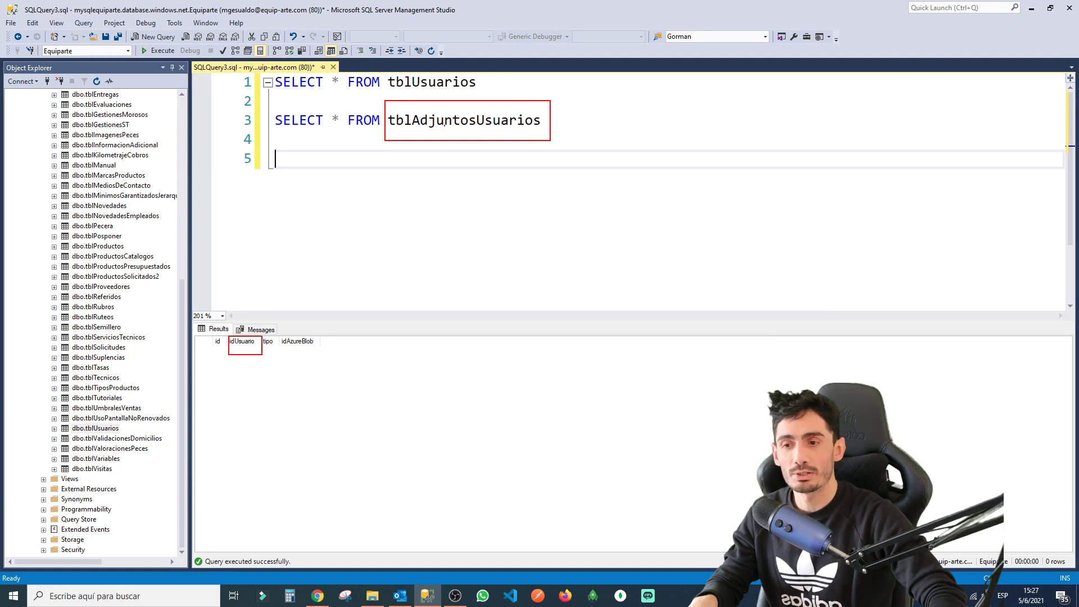
key(Escape)
click(477, 82)
key(shift+Home)
click(157, 50)
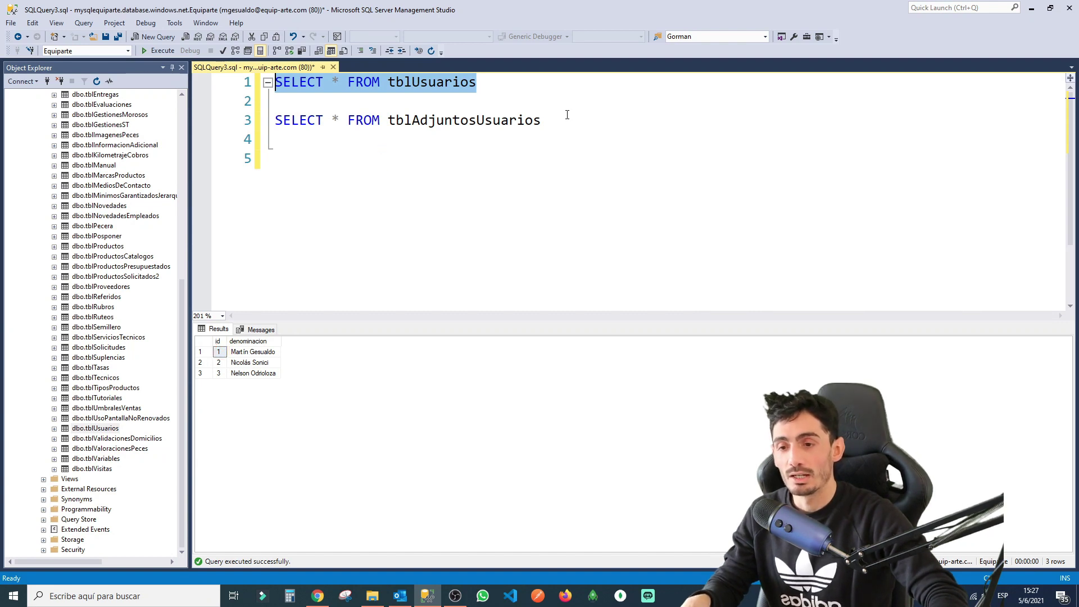
drag(567, 118, 275, 119)
key(F5)
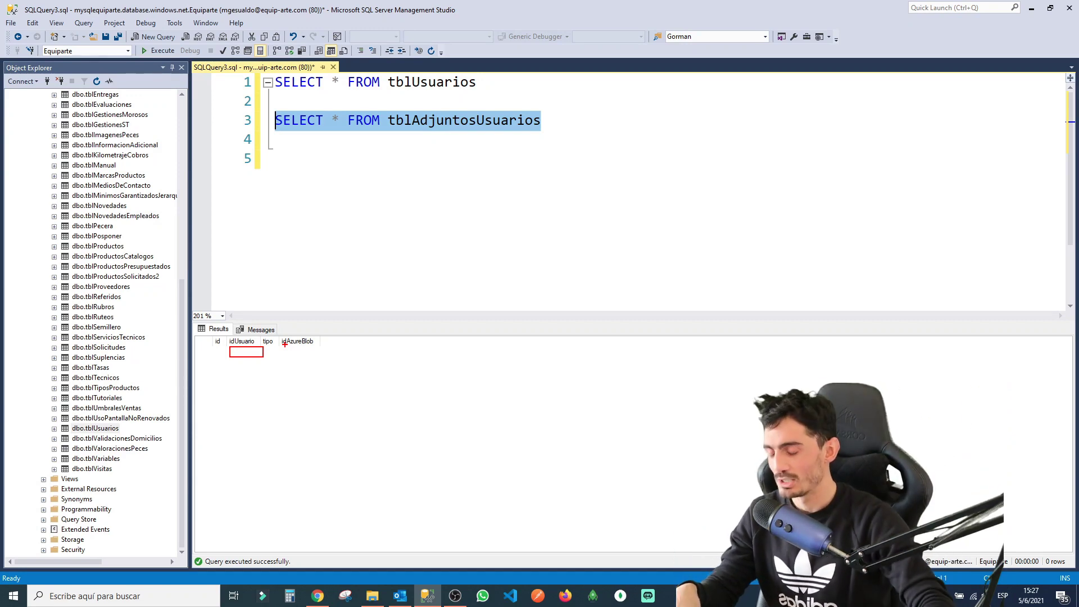
key(alt+Tab)
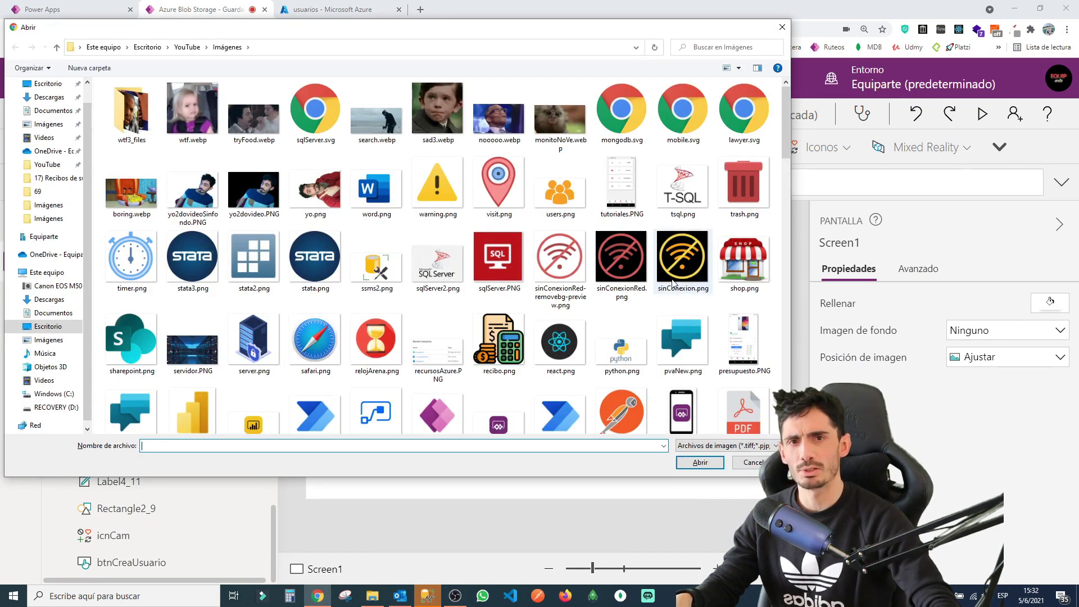
Cancel the file picker and identify ambDocumentacion as the Multimedia Agregar imagen control.
key(Escape)
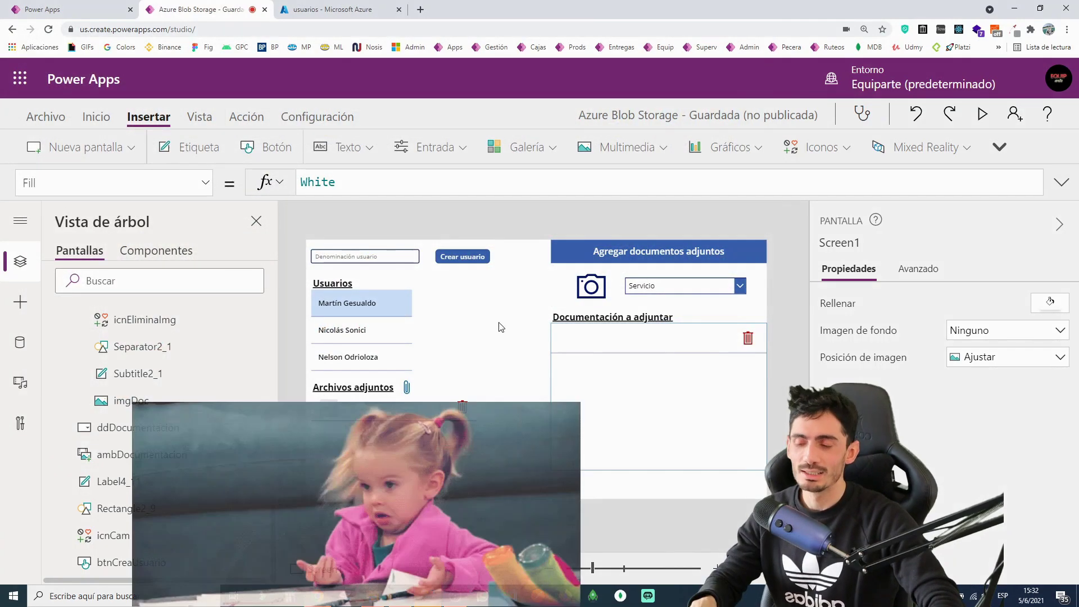
click(605, 298)
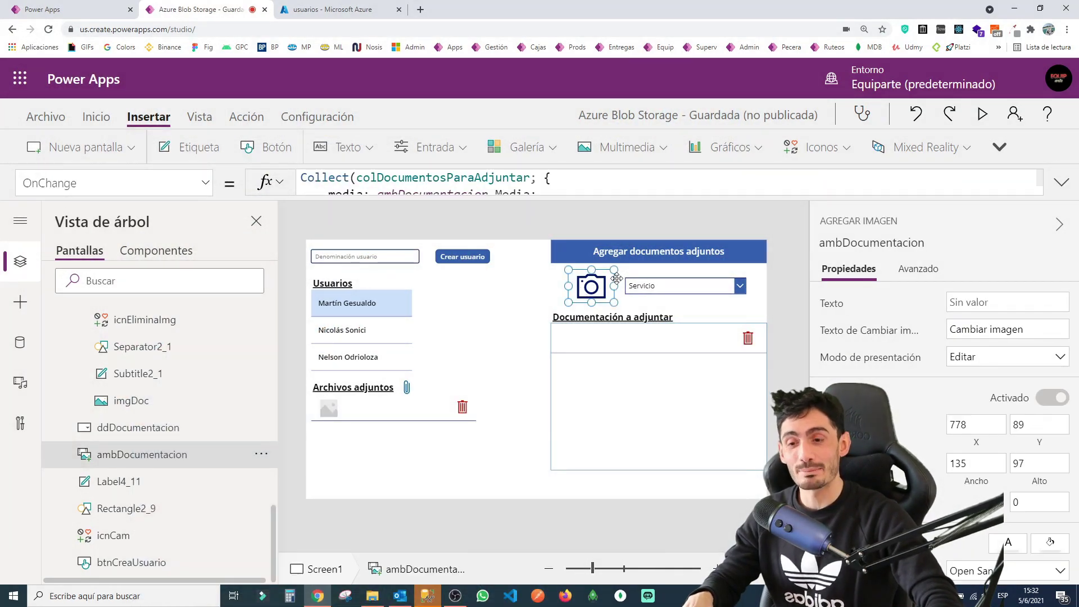
mouse_move(138, 427)
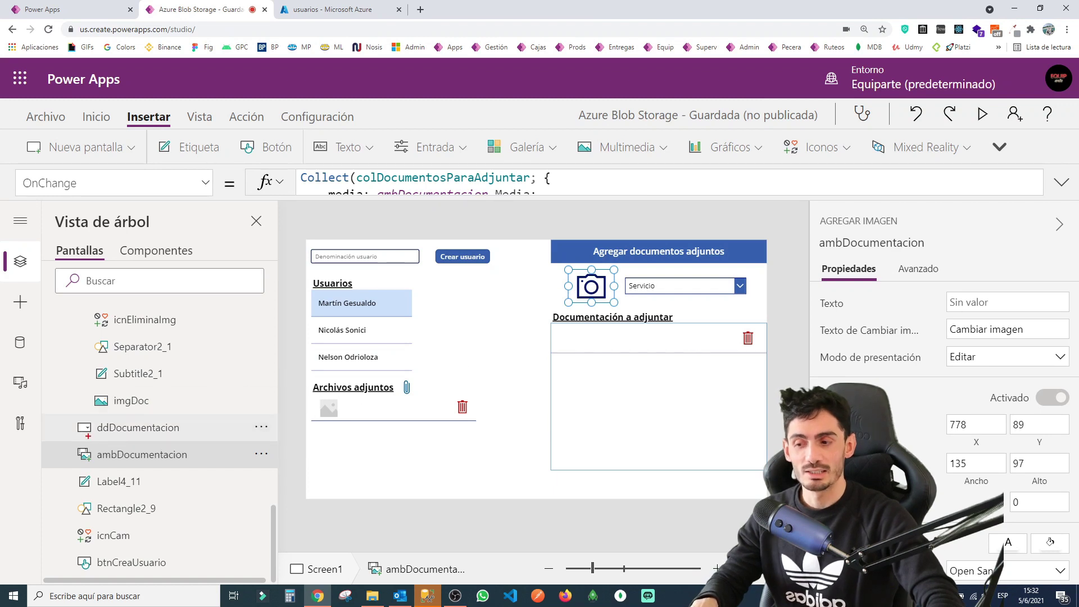
drag(82, 450, 200, 470)
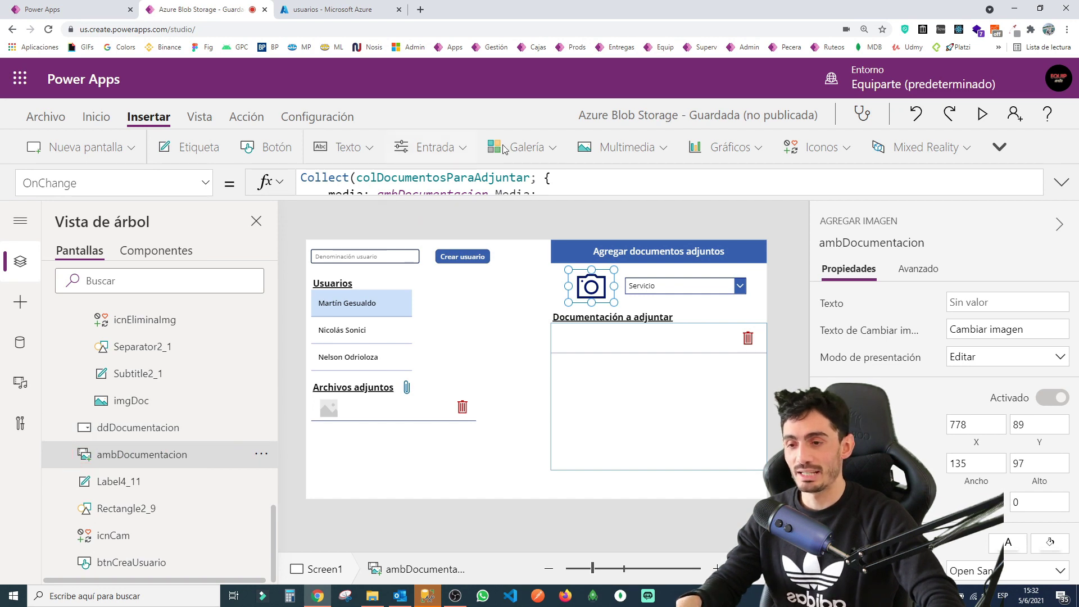
click(627, 147)
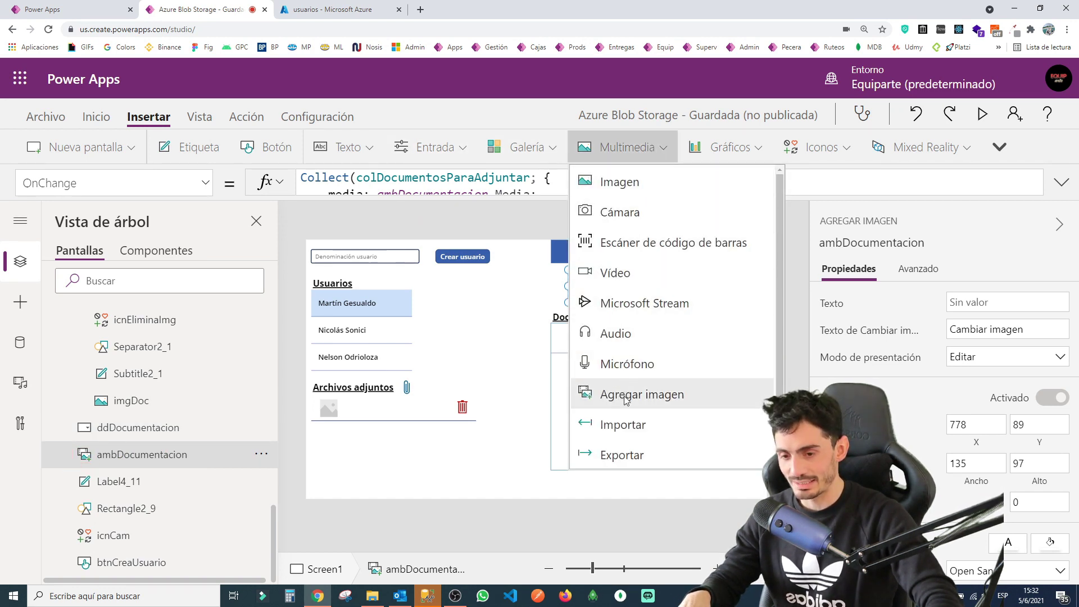
drag(576, 375, 698, 409)
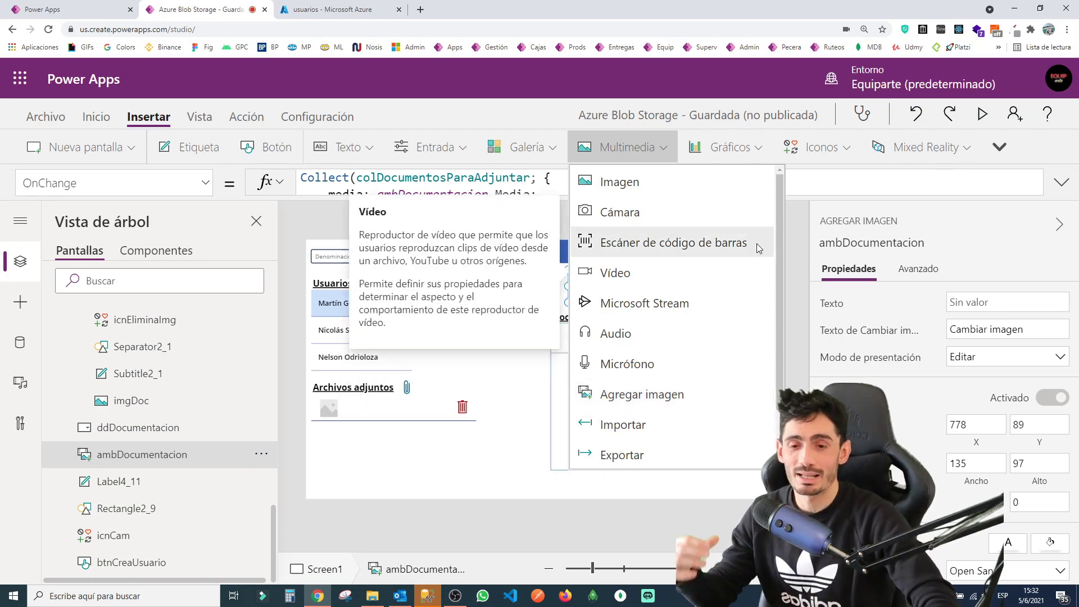
click(667, 149)
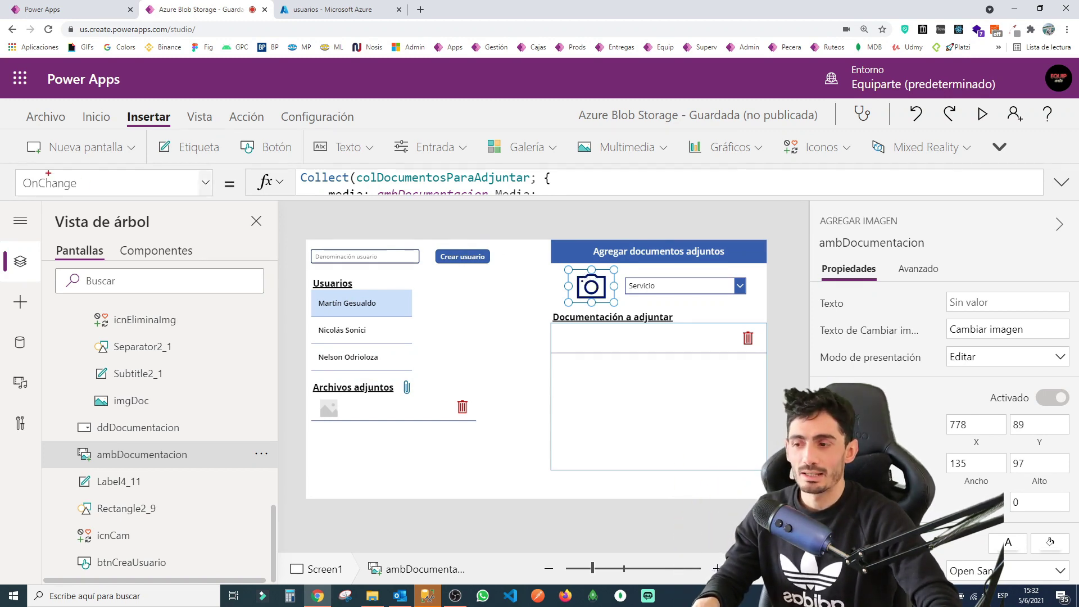
Review ambDocumentacion's OnChange formula that collects images into colDocumentosParaAdjuntar.
drag(8, 165, 87, 201)
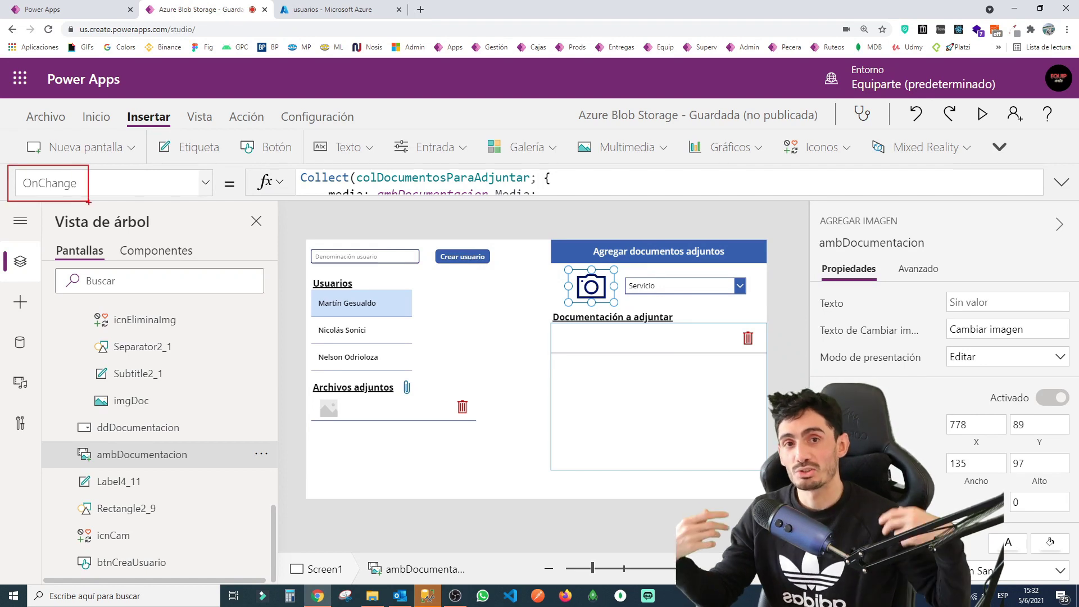
key(Escape)
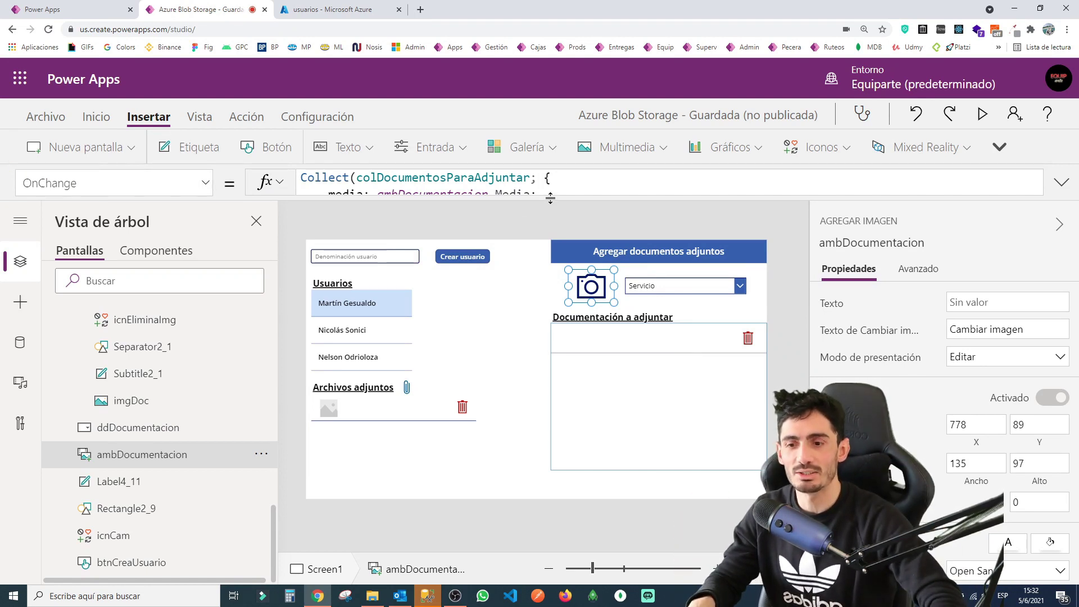
click(551, 198)
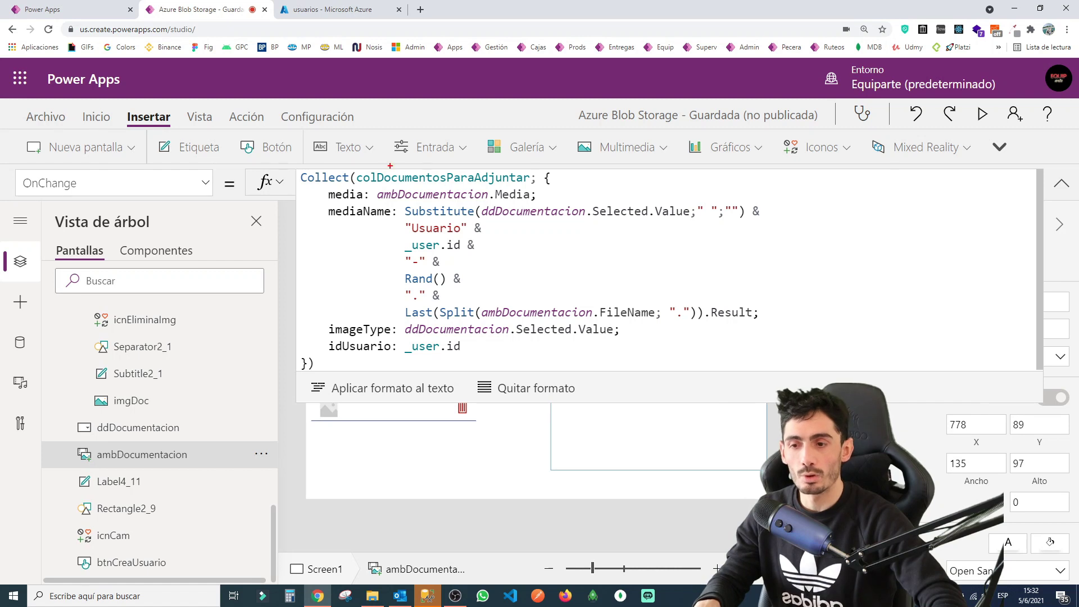
drag(370, 174, 533, 189)
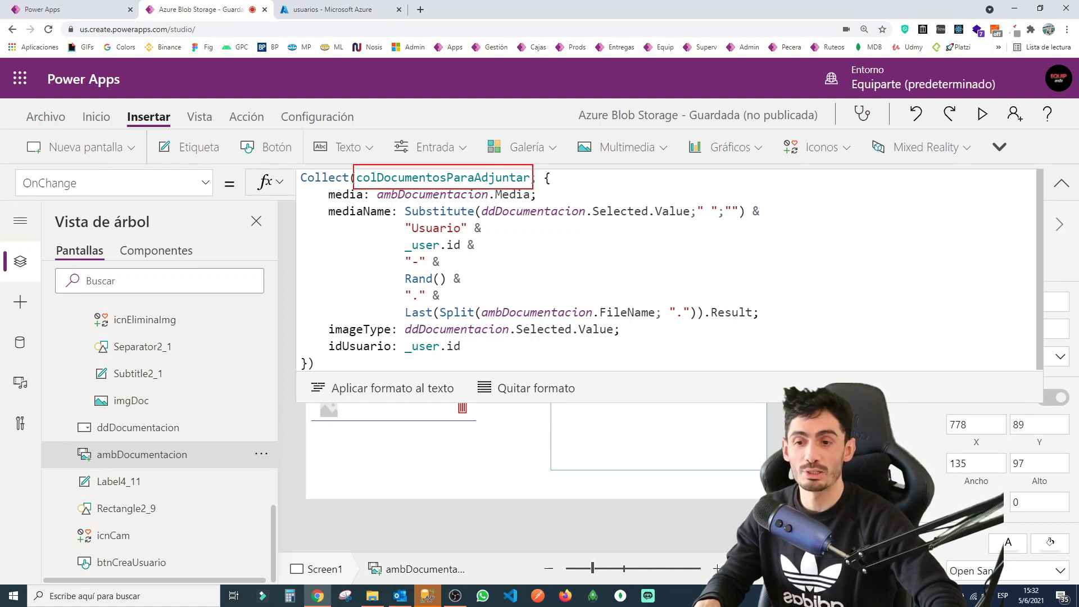
key(Escape)
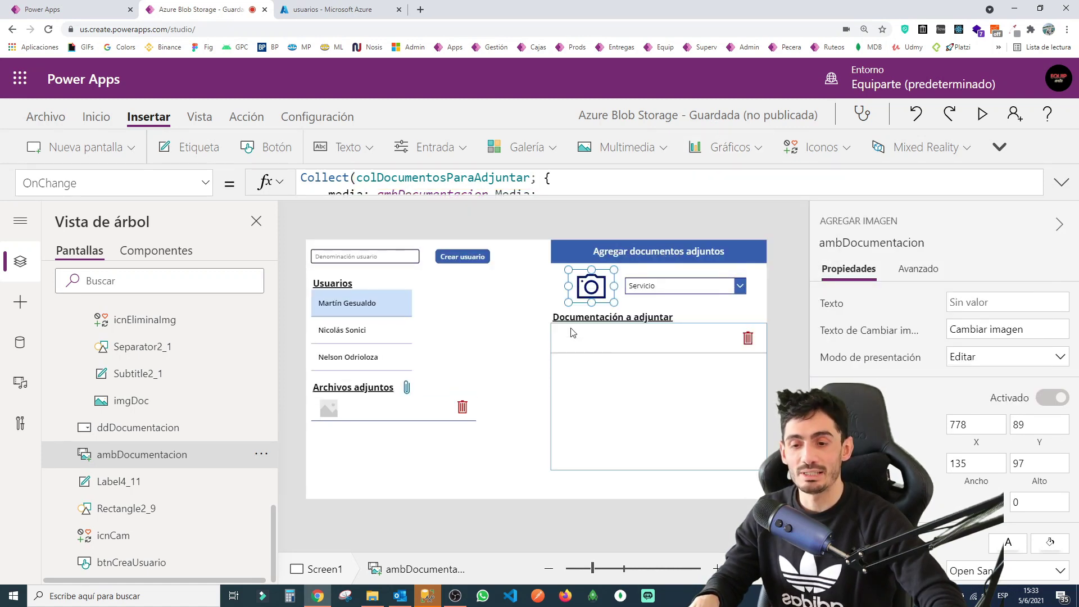
drag(554, 326, 769, 473)
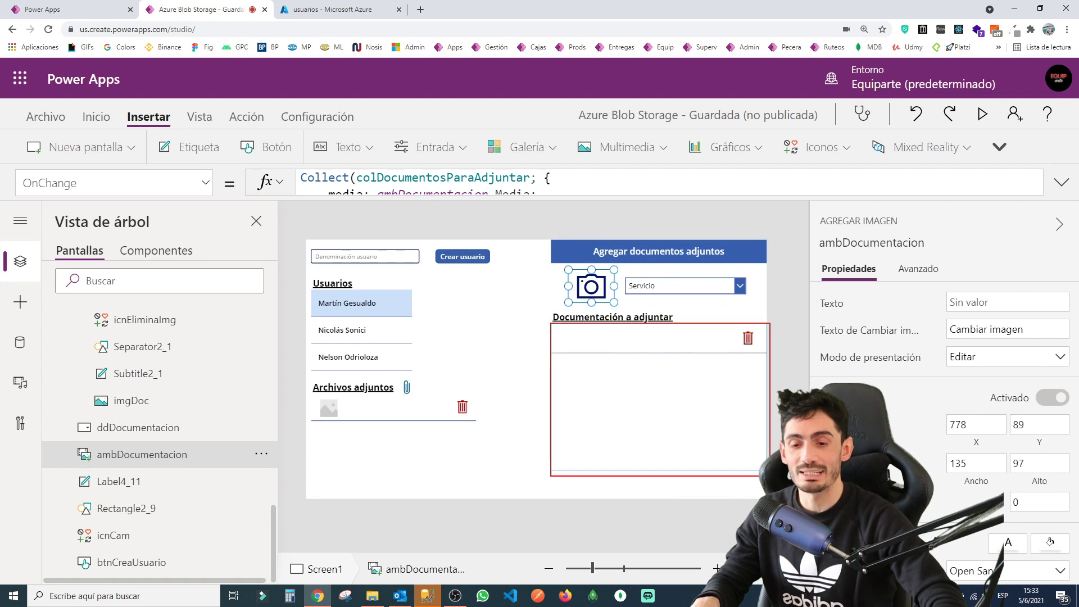
key(Escape)
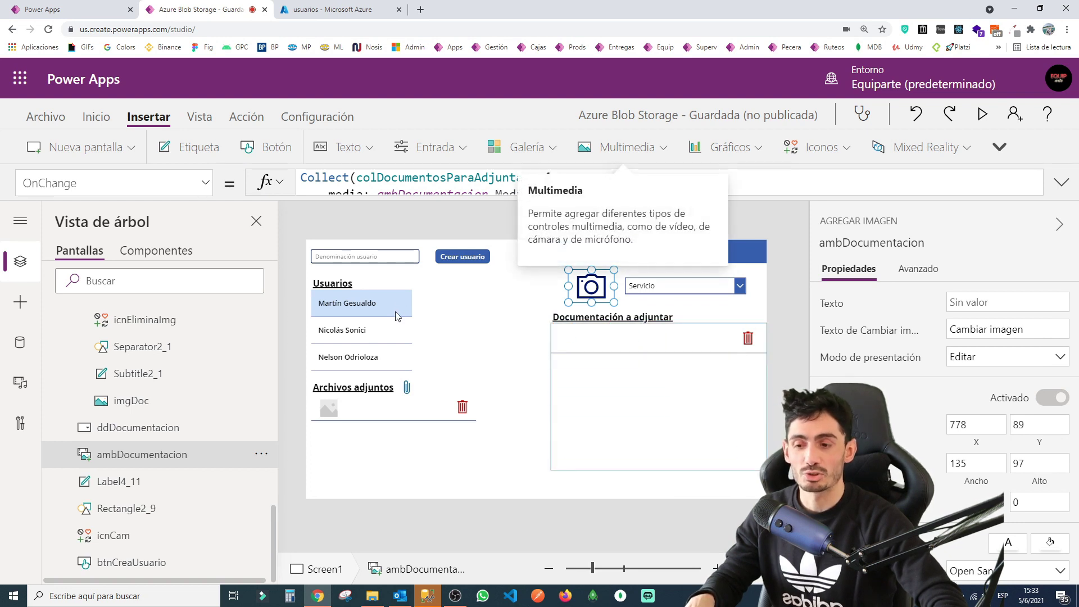
Compare galUsuarios' Set(_user; ThisItem) with the Collect's idUsuario: _user.id, then switch to SSMS.
click(397, 315)
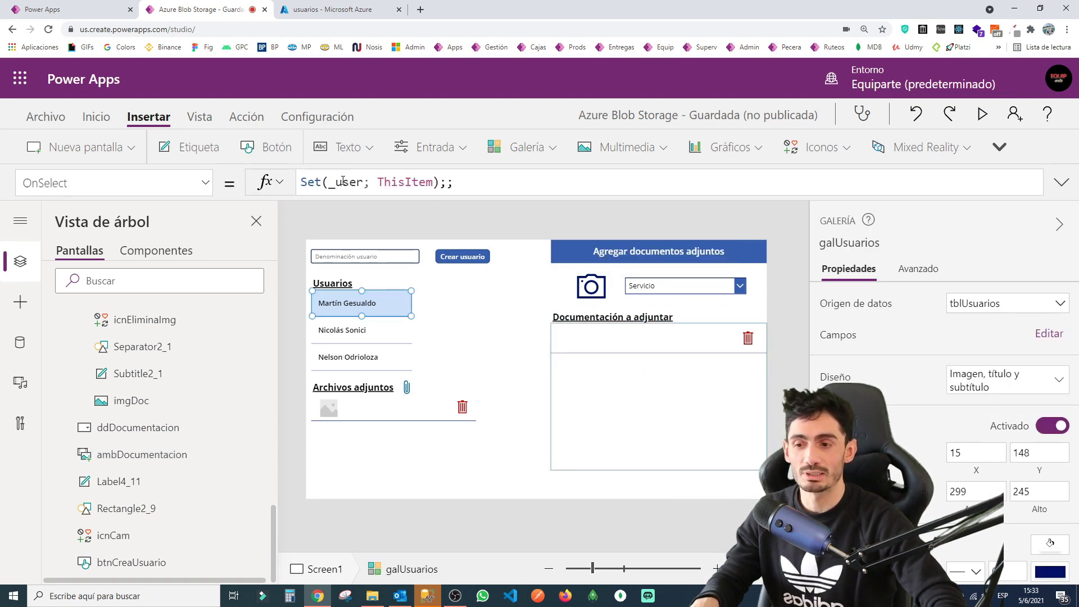
drag(375, 172, 436, 188)
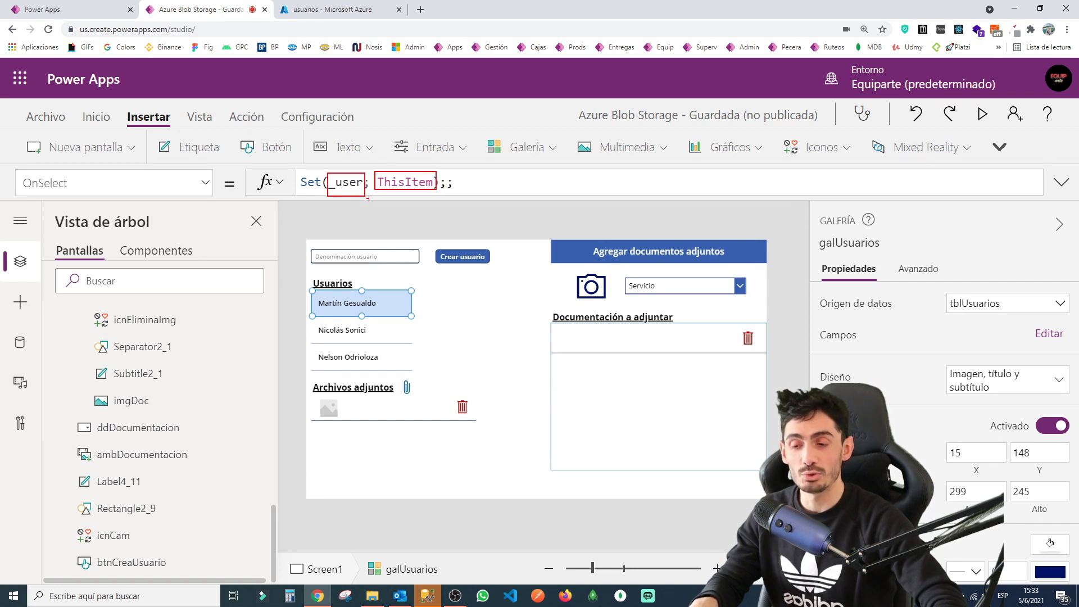
click(591, 287)
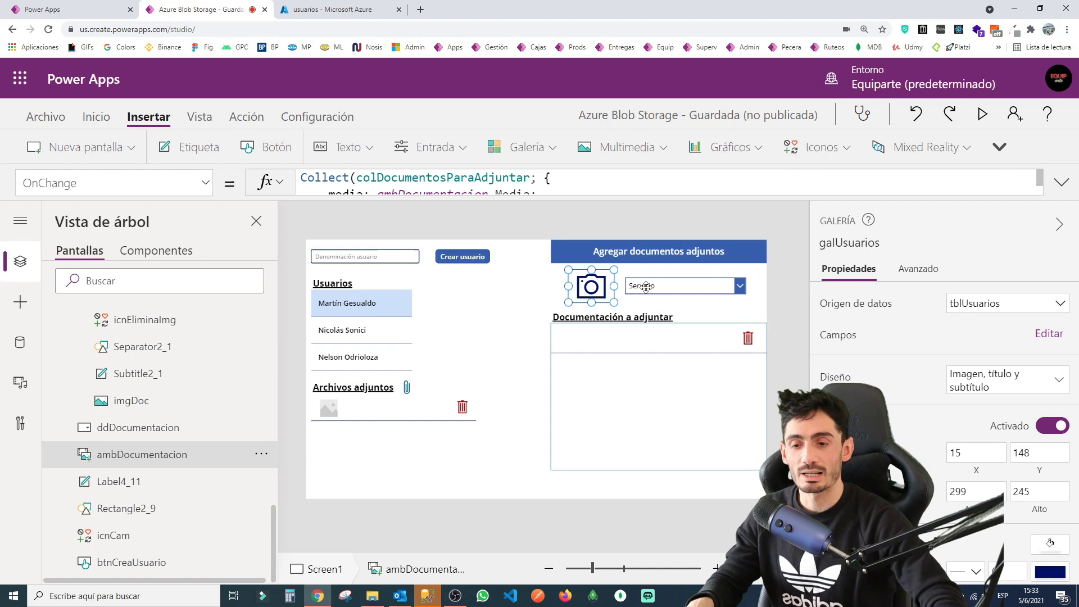
click(588, 194)
drag(555, 322, 763, 476)
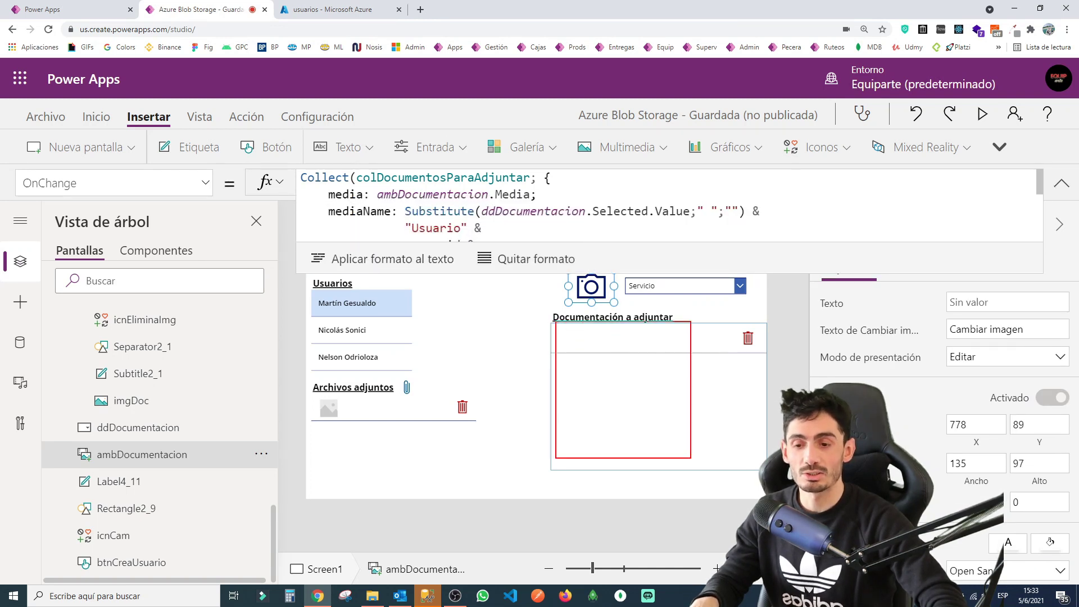
key(Escape)
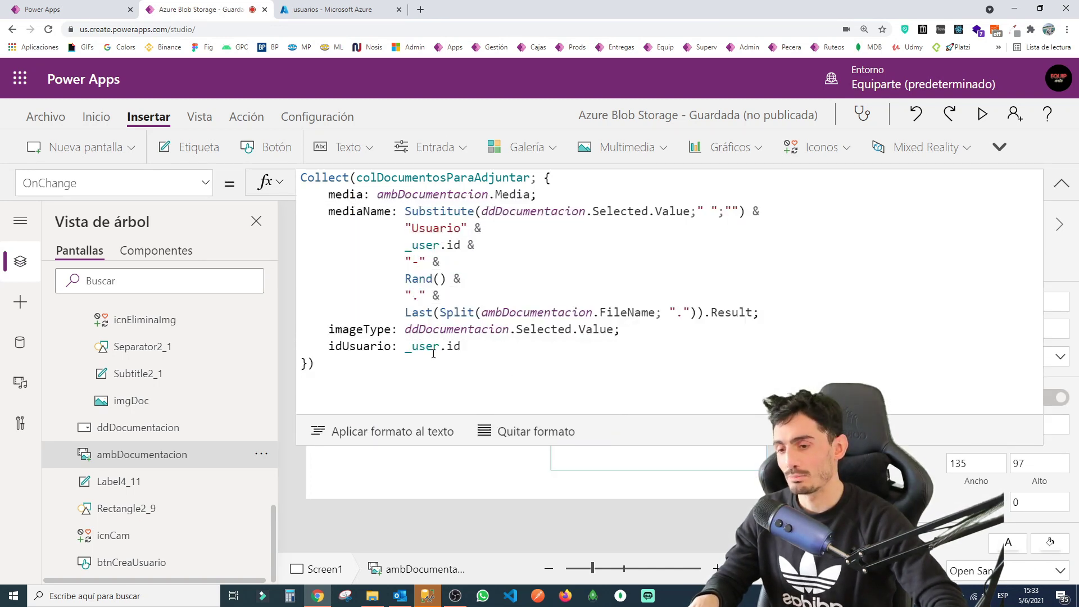
drag(324, 338, 397, 360)
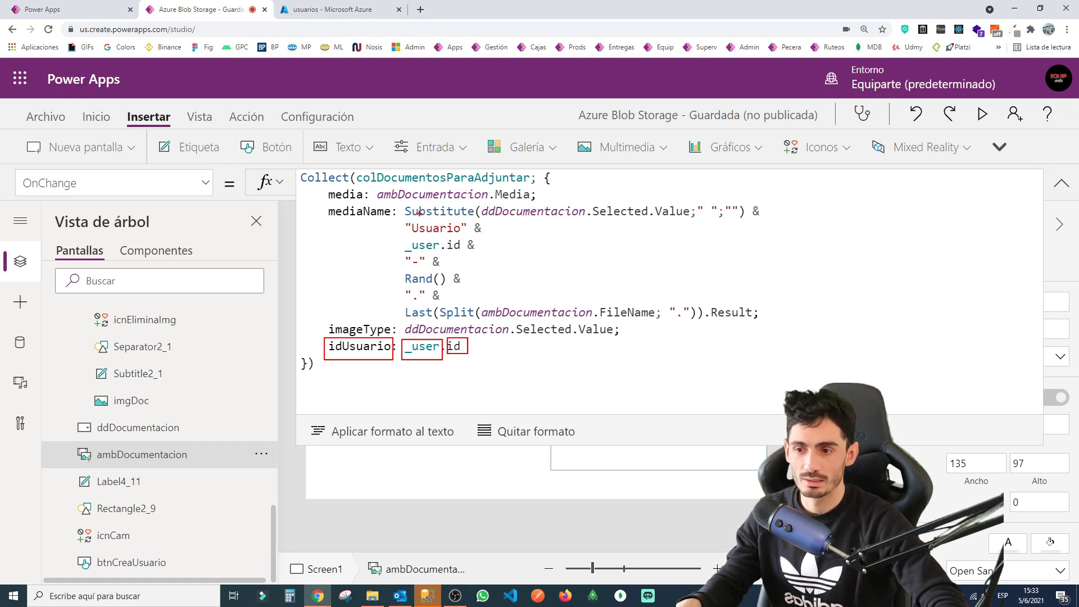
key(Escape)
key(alt+Tab)
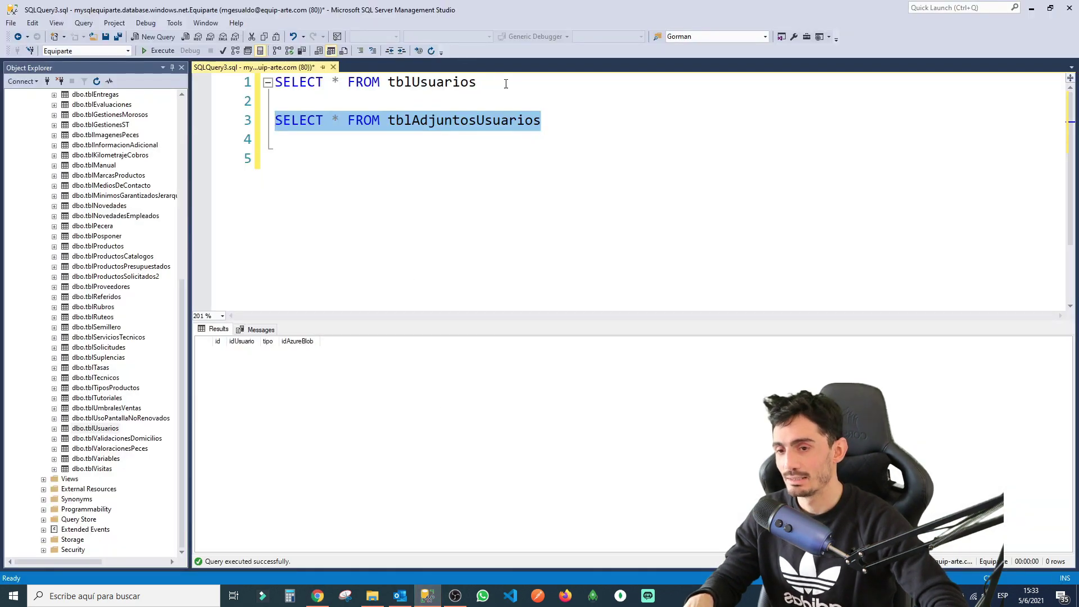
Run SELECT * FROM tblUsuarios to list user ids 1–3, then return to Power Apps.
drag(506, 83, 227, 85)
click(163, 51)
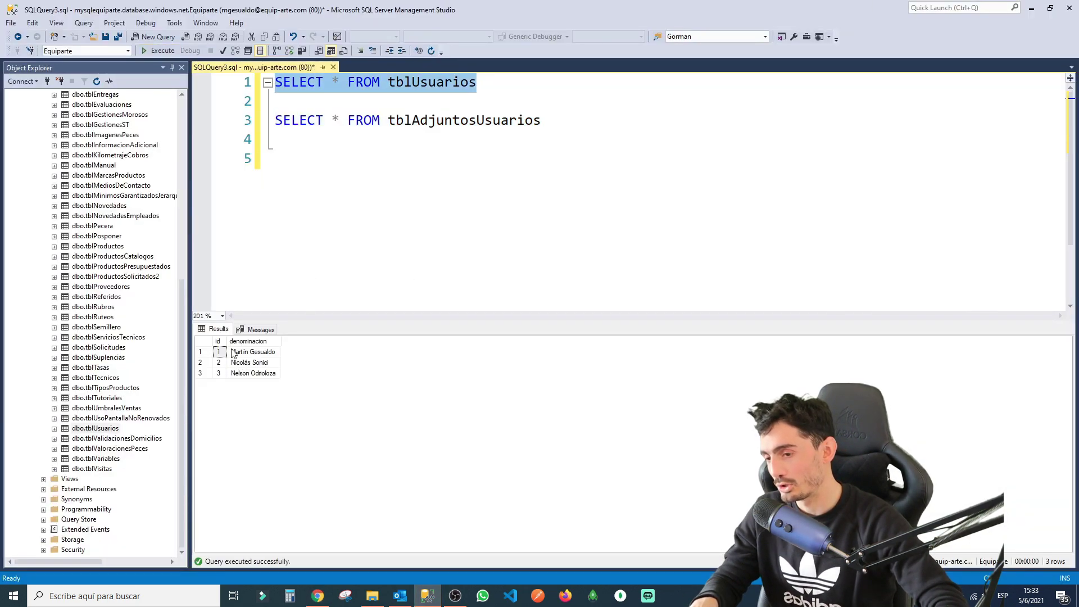
drag(209, 343, 313, 383)
key(Escape)
key(alt+Tab)
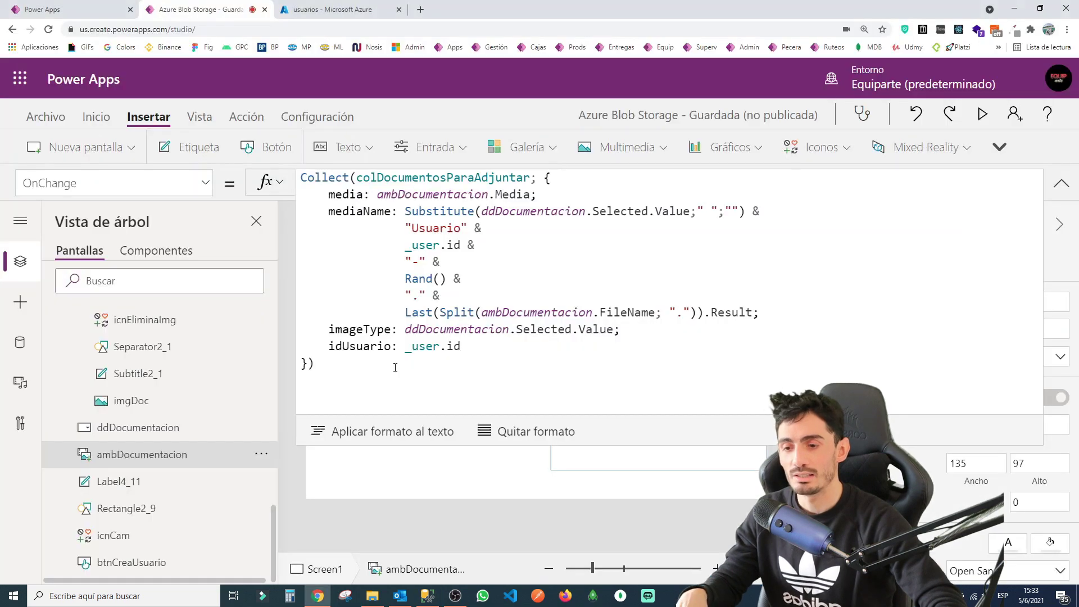
Select the second user in galUsuarios and confirm in SSMS that its id is 2.
click(1062, 183)
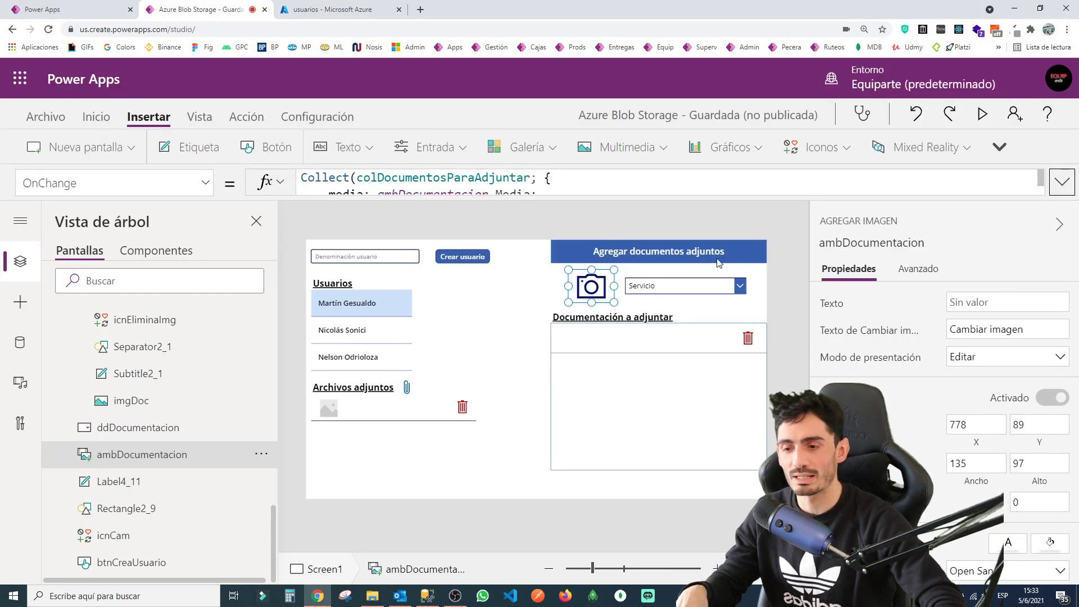
alt+click(386, 336)
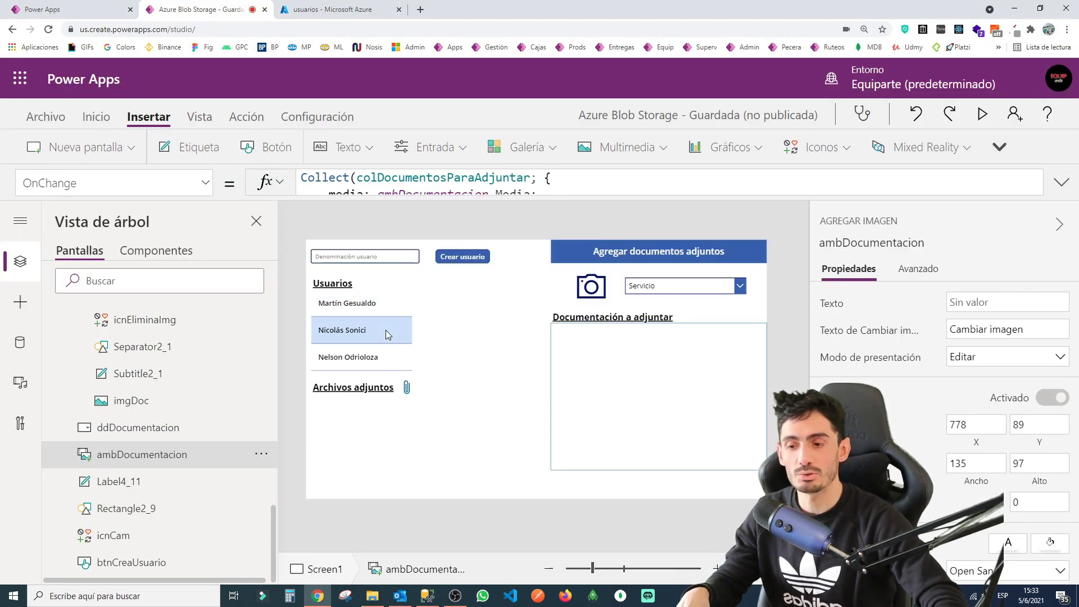
click(427, 596)
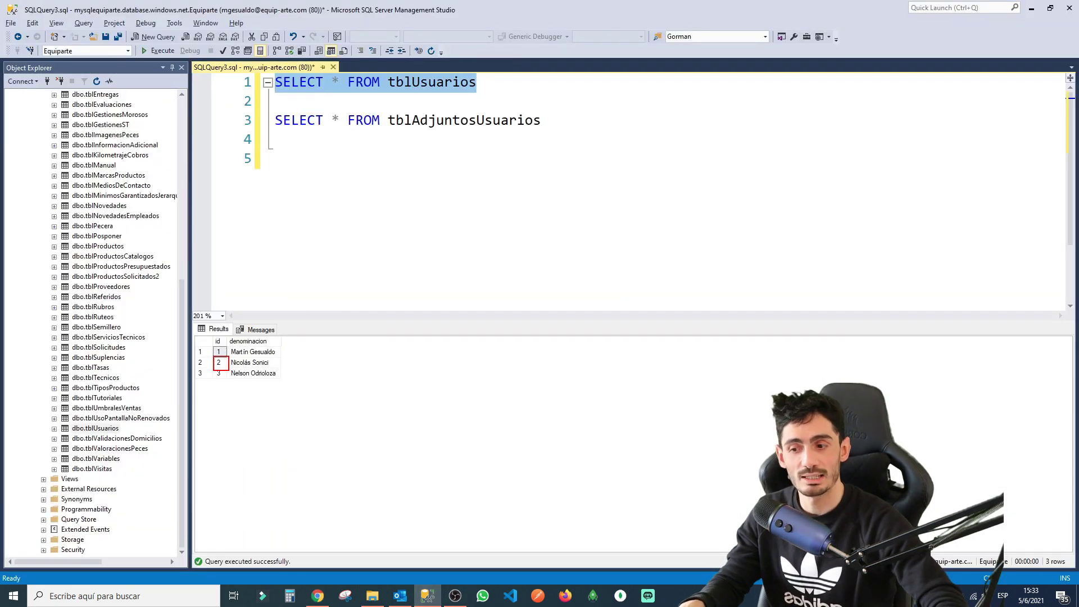
key(alt+Tab)
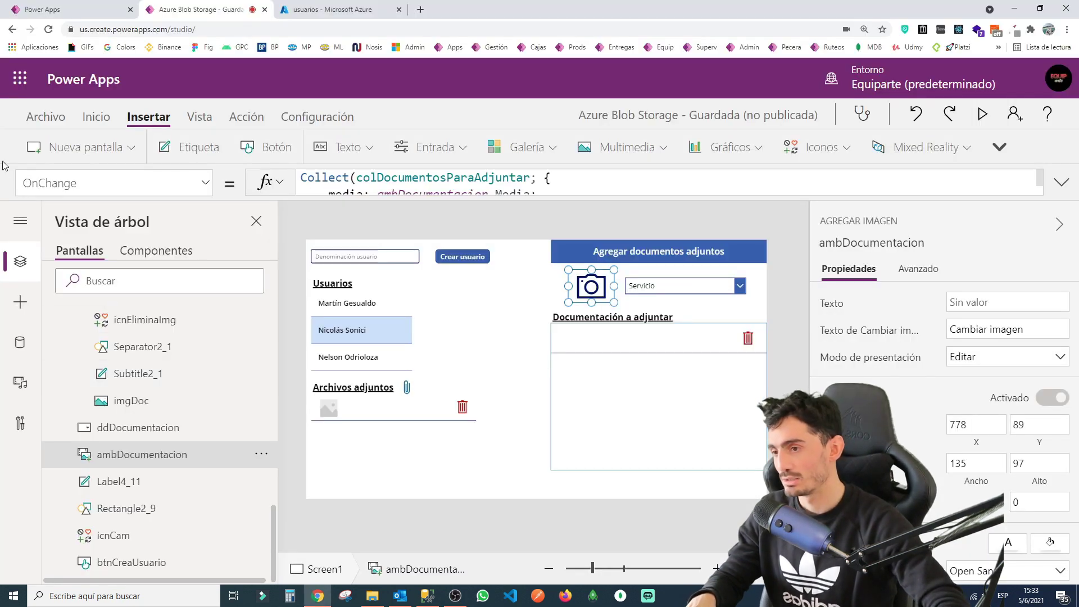
Inspect the _user variable under File > Variables, showing its record with id 2.
click(45, 117)
scroll(56, 438, down, 3)
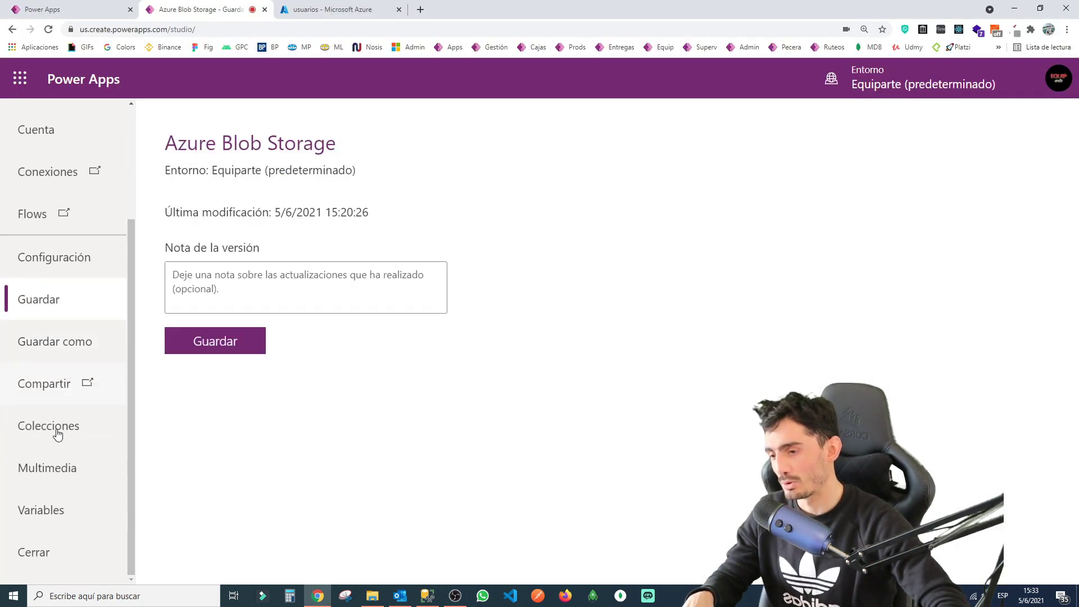
click(53, 516)
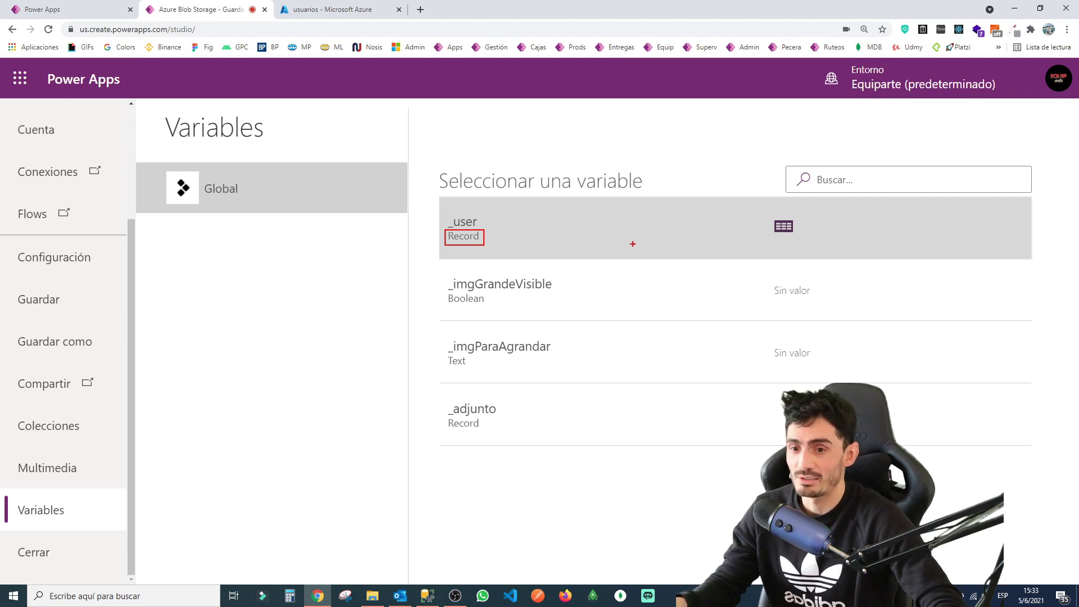
click(649, 226)
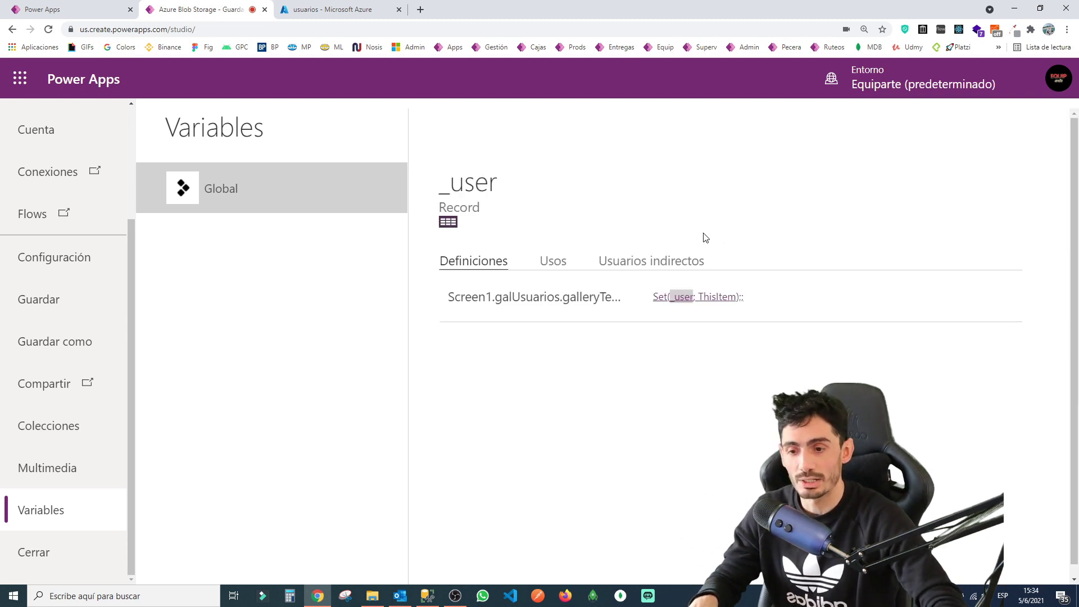
click(448, 223)
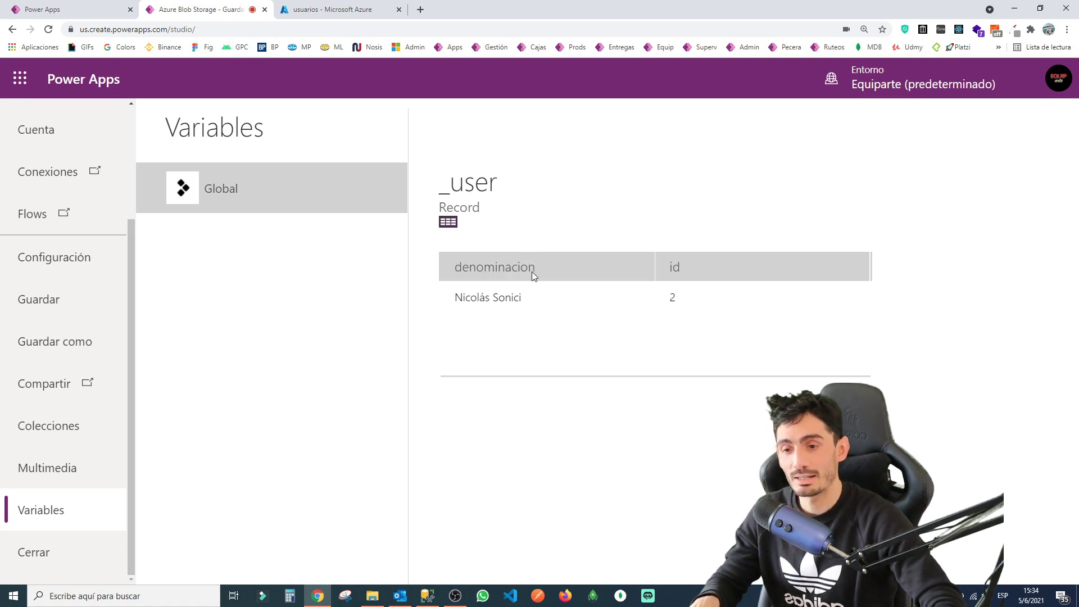
drag(442, 255, 565, 275)
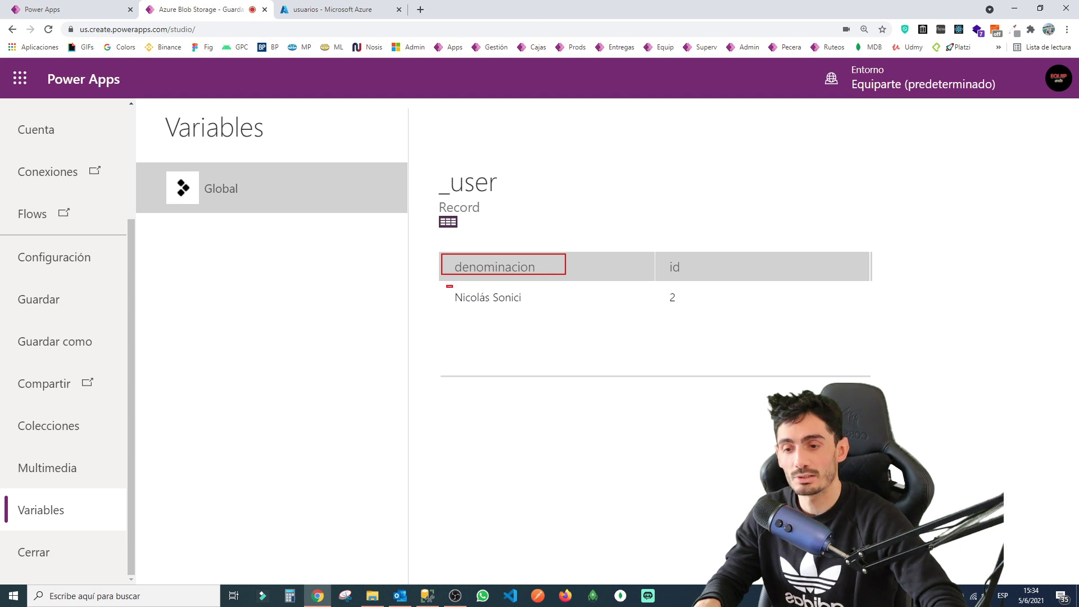
drag(447, 286, 532, 317)
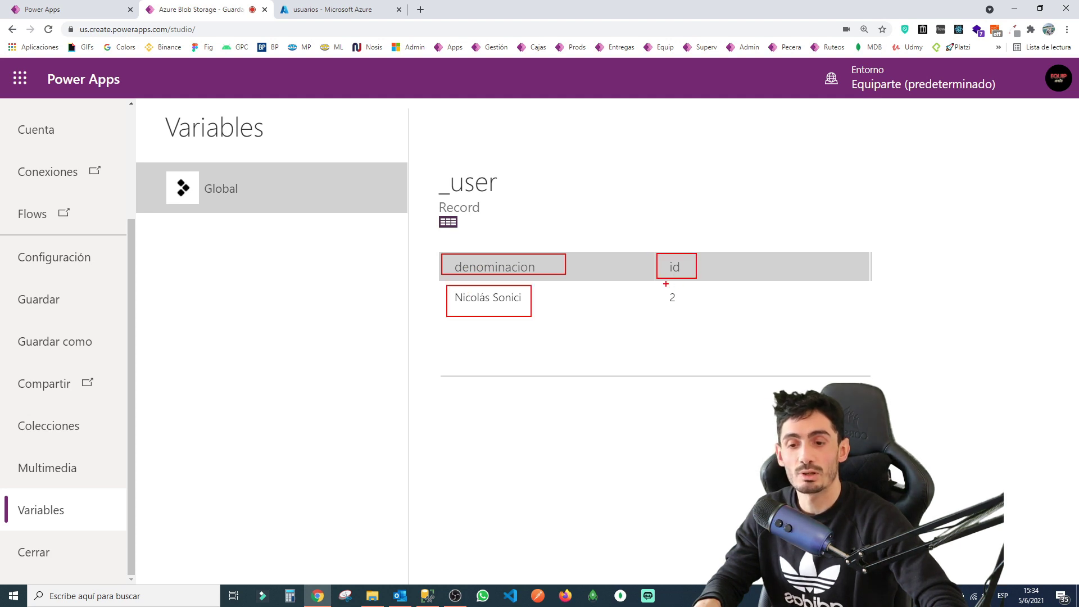
key(Escape)
key(ctrl+s)
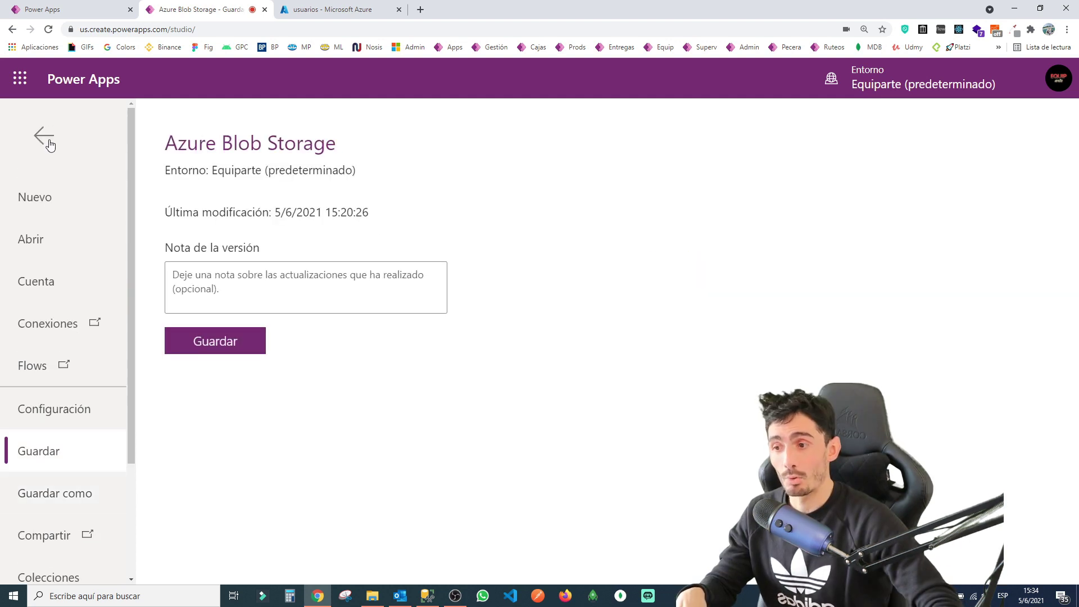
click(49, 145)
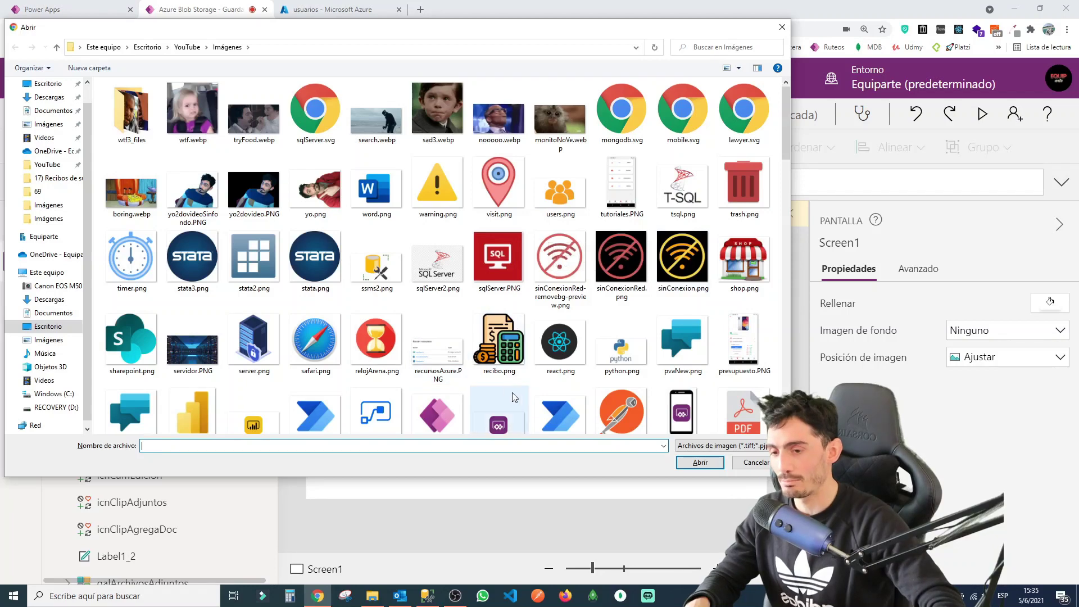
Confirm the chosen image so a Frente DNI attachment appears in 'Documentación a adjuntar'.
key(Escape)
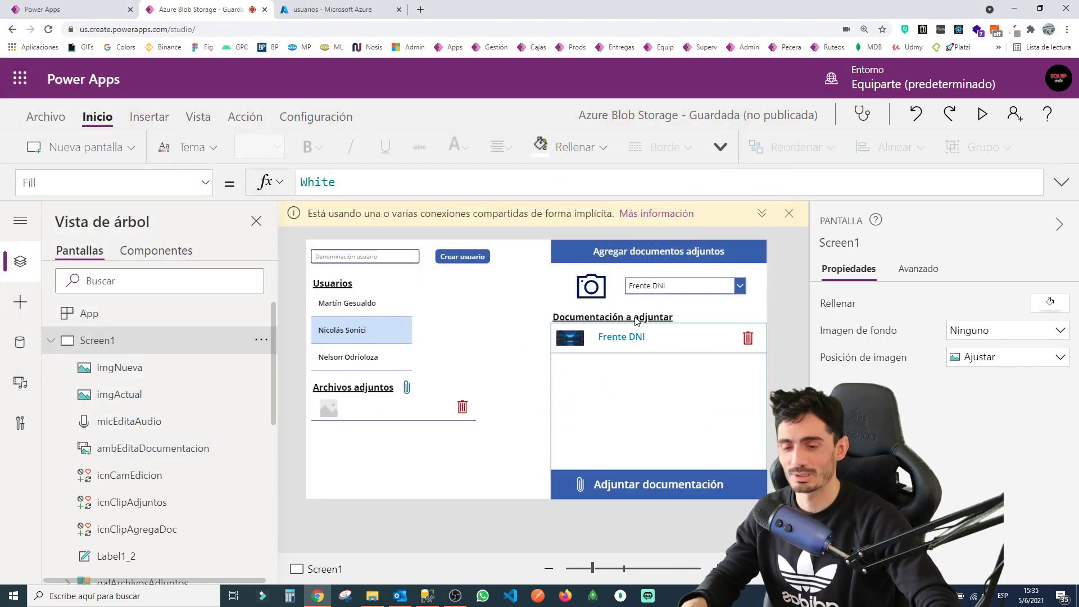
Open File > Colecciones and highlight the colDocumentosParaAdjuntar collection.
click(637, 321)
click(45, 116)
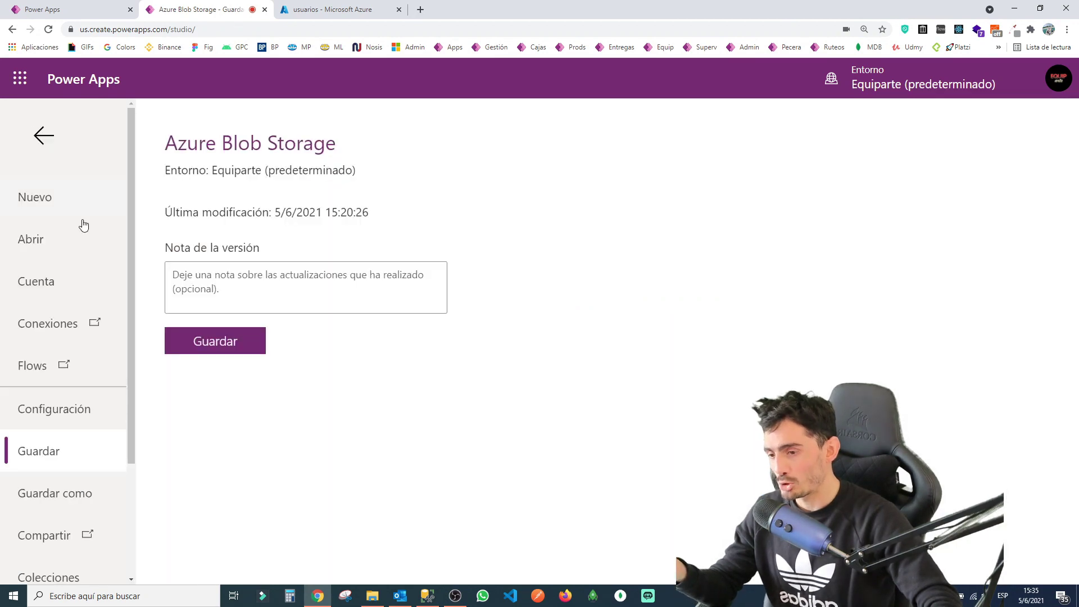
scroll(83, 225, down, 3)
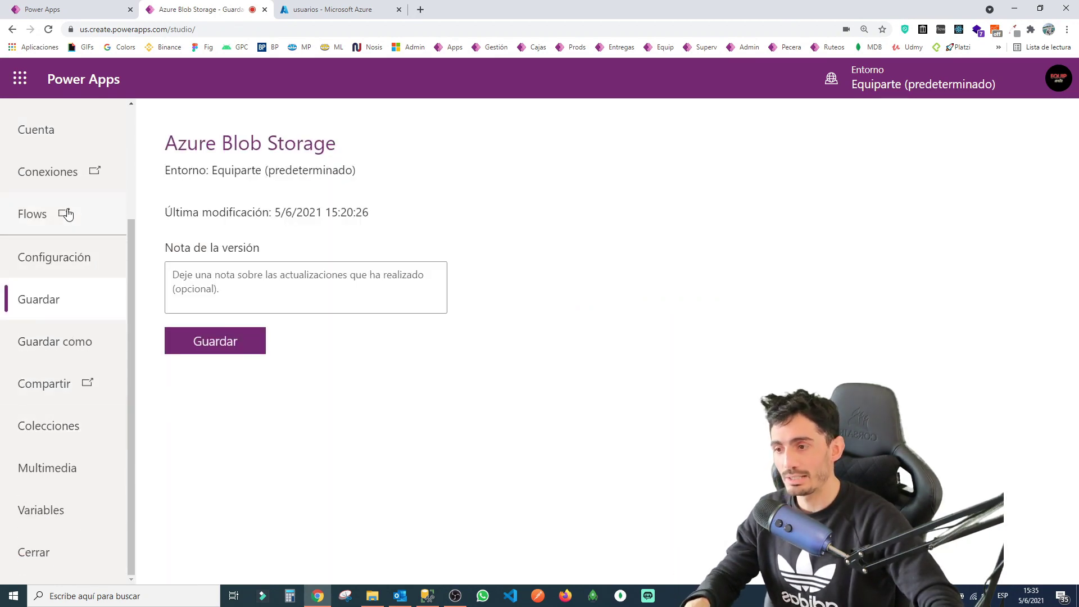
click(50, 429)
click(200, 177)
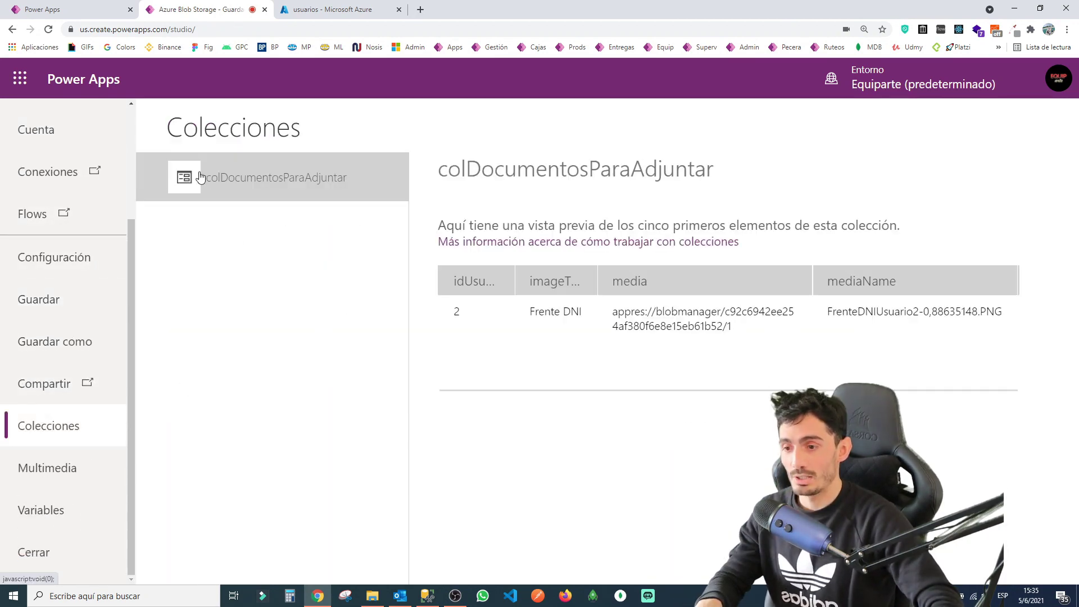
drag(203, 167, 353, 195)
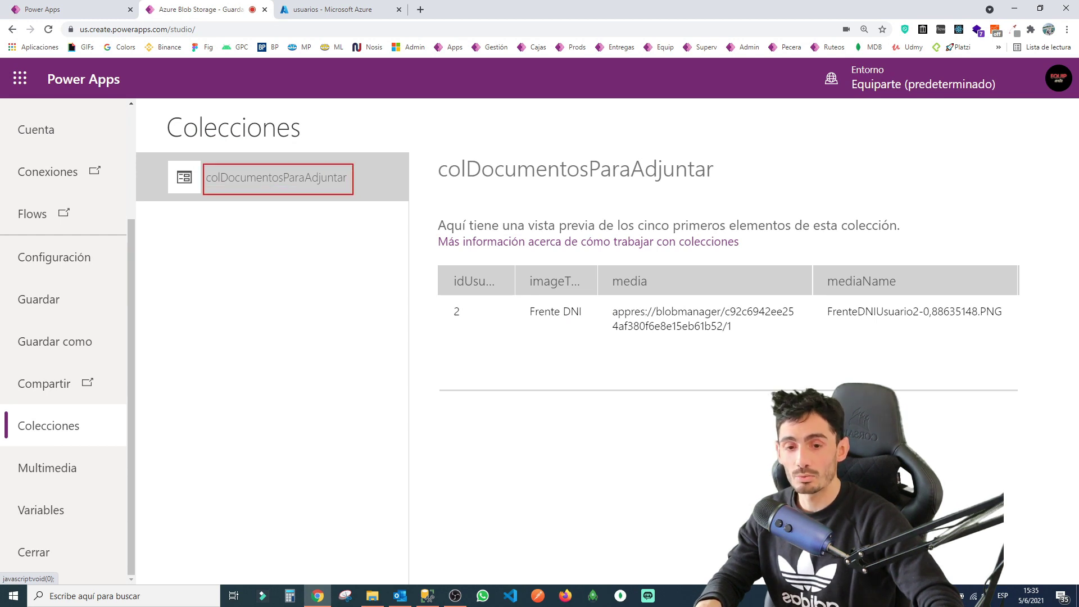
key(Escape)
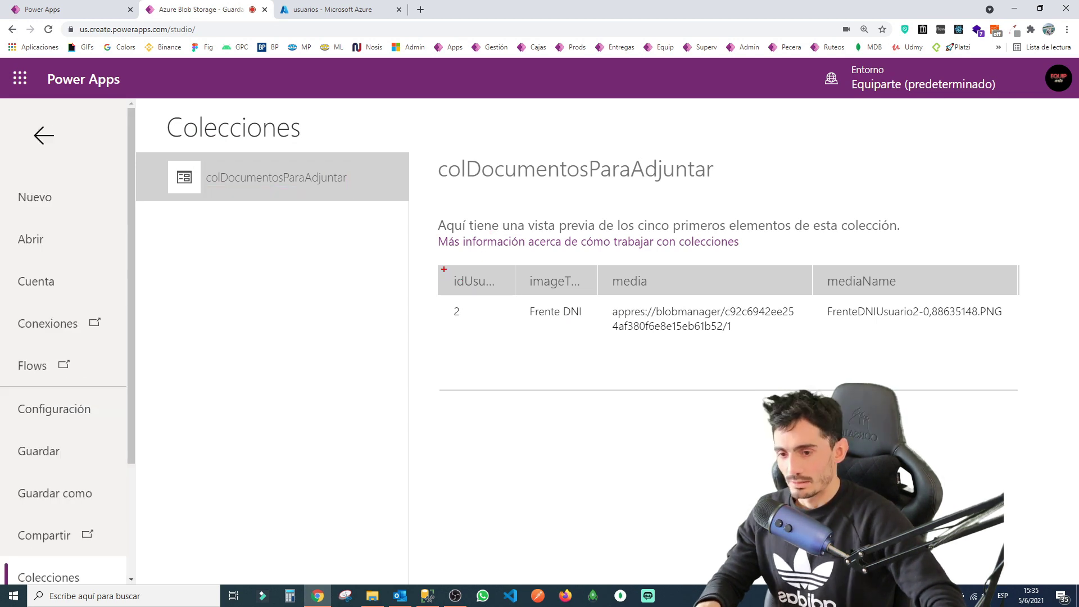
Walk through its preview columns, including media and mediaName, for the Frente DNI record, then return to the editor.
drag(451, 277, 516, 400)
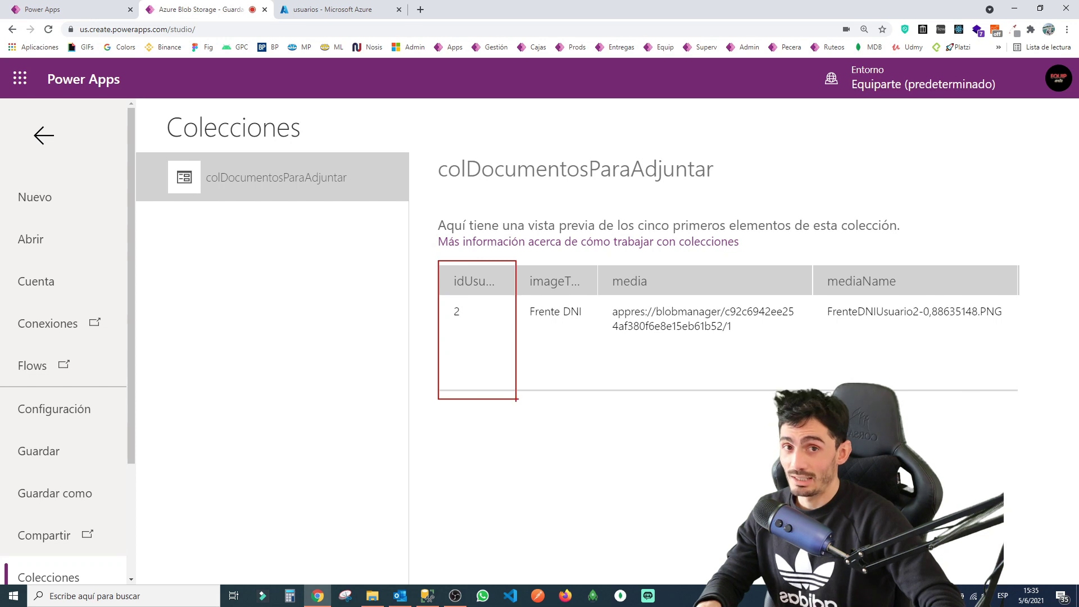
drag(518, 262, 595, 403)
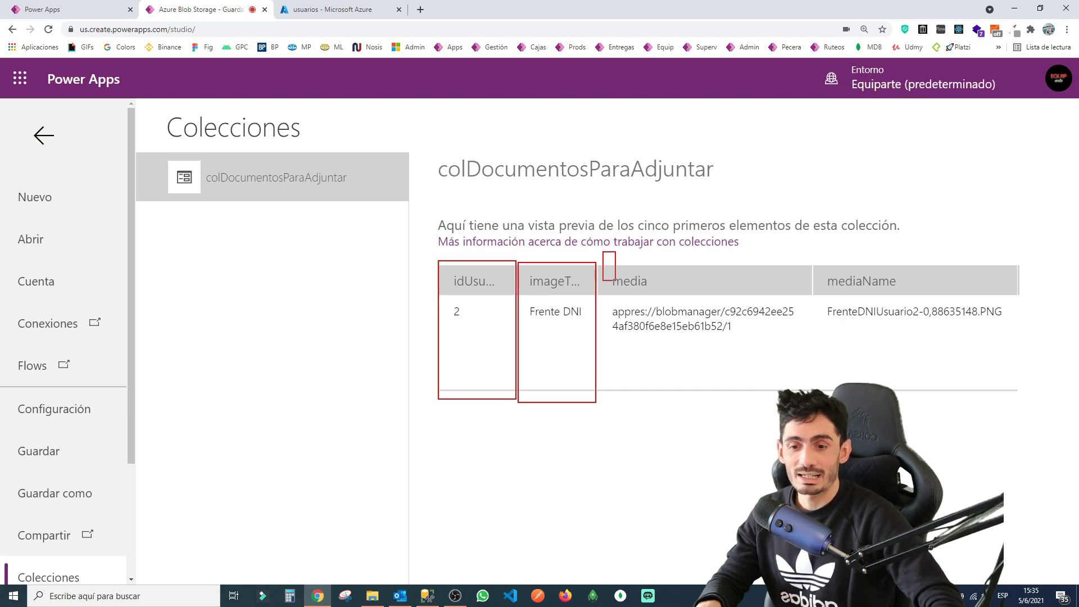
drag(616, 280, 807, 400)
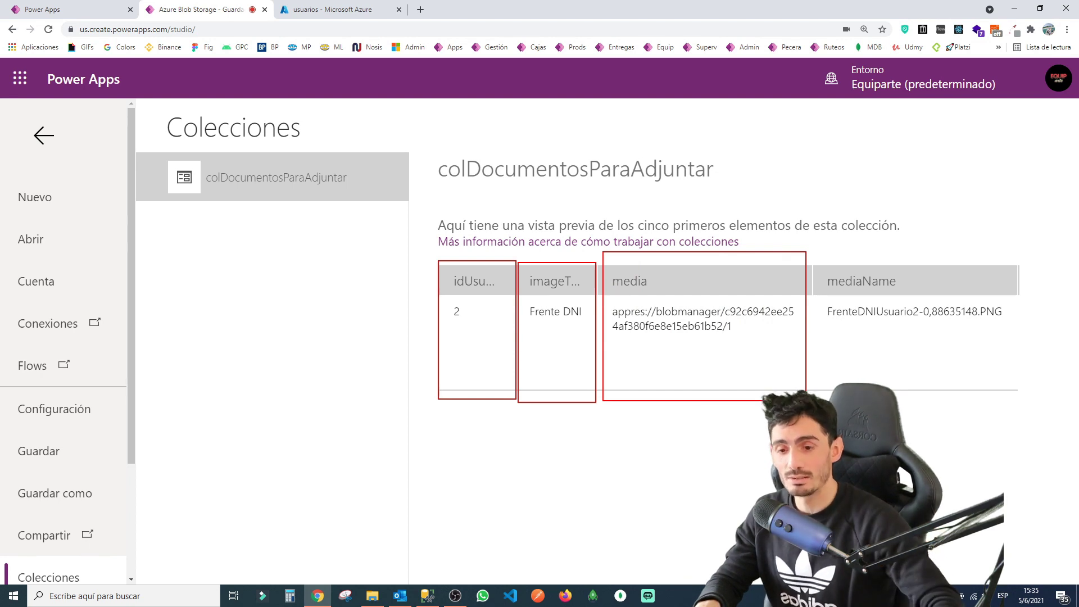
drag(825, 254, 1009, 387)
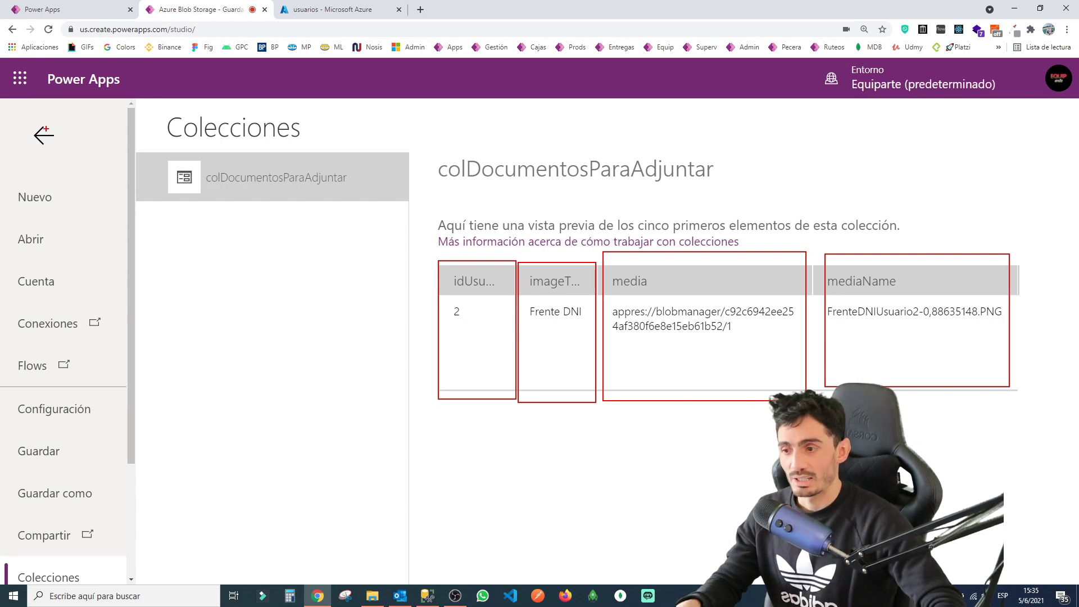
key(Escape)
click(44, 135)
click(591, 289)
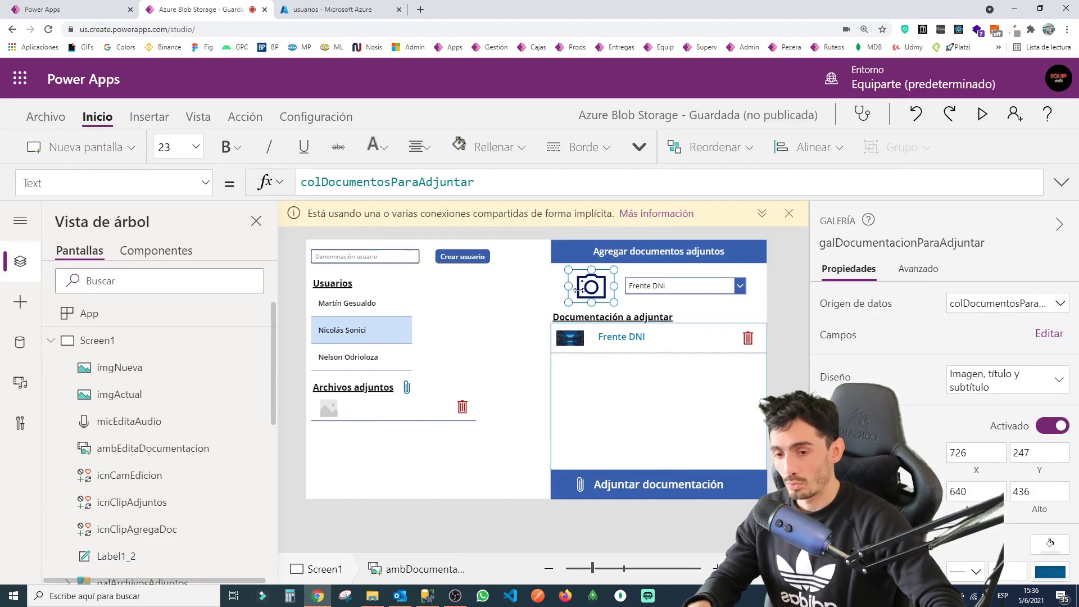
click(205, 183)
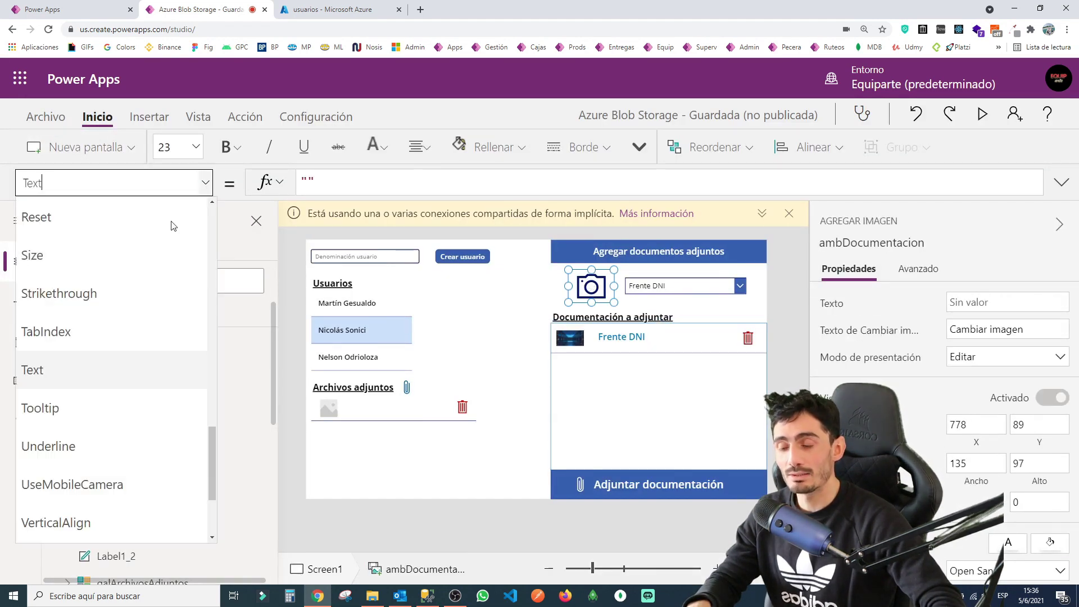
scroll(85, 342, down, 2)
scroll(113, 325, up, 4)
click(85, 213)
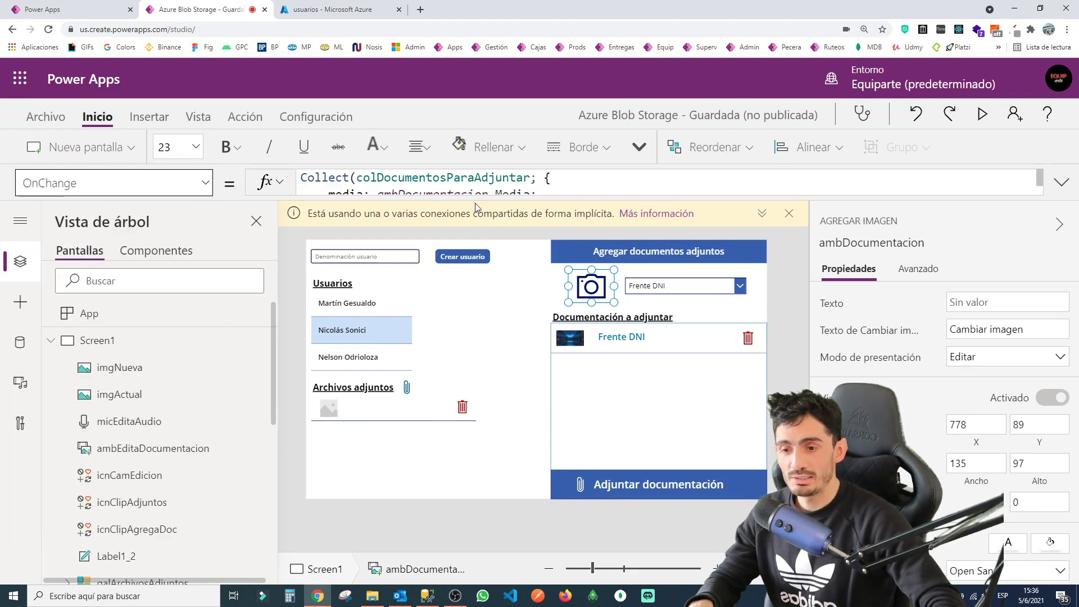
click(475, 188)
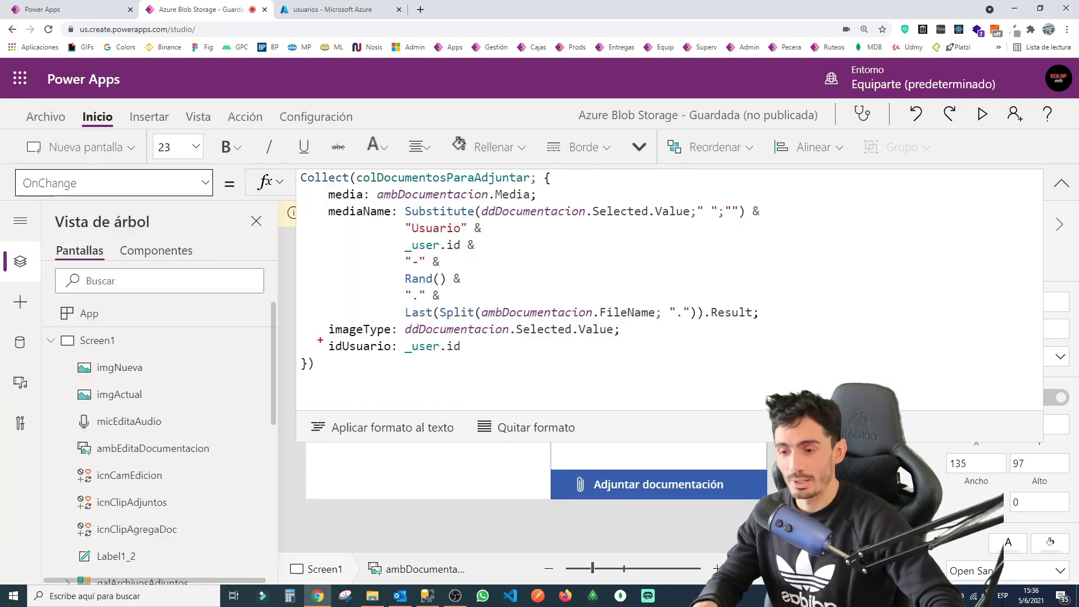
drag(320, 340, 385, 367)
drag(326, 322, 395, 344)
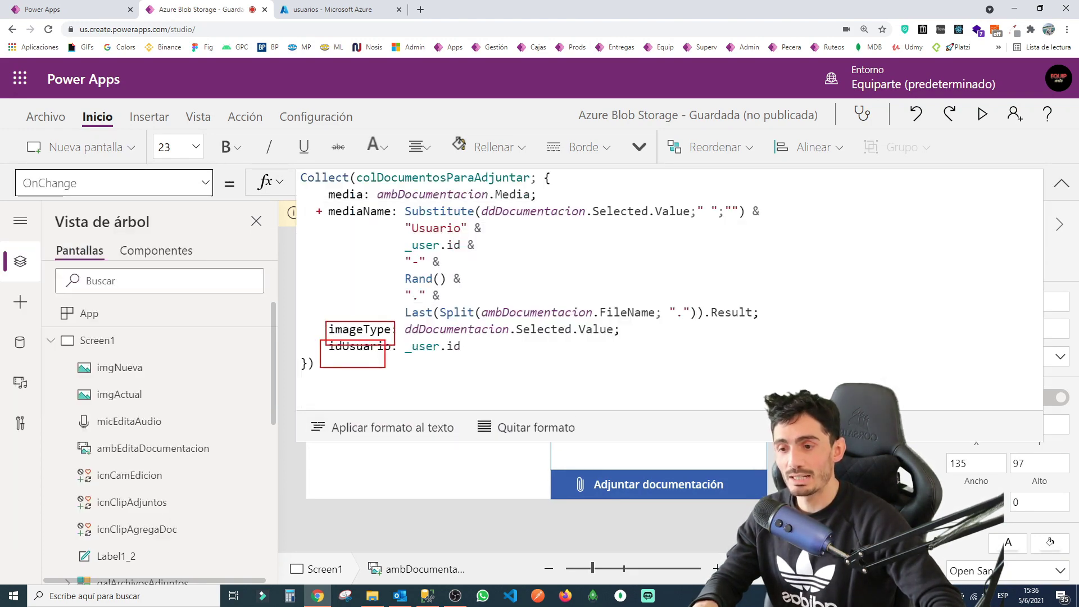
drag(321, 203, 398, 231)
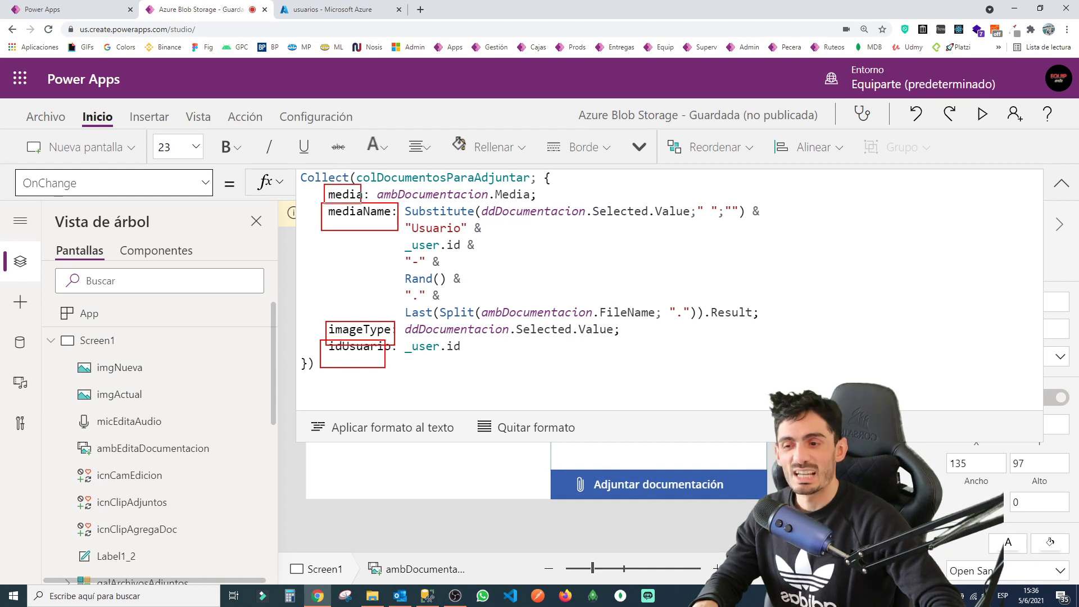
drag(324, 185, 367, 203)
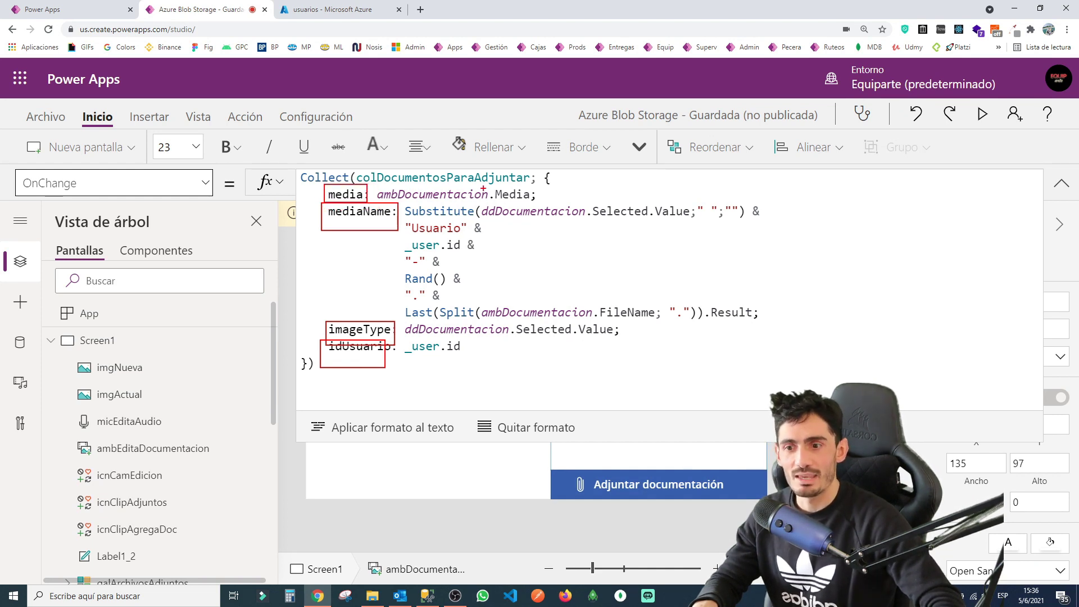
drag(376, 185, 533, 206)
click(579, 352)
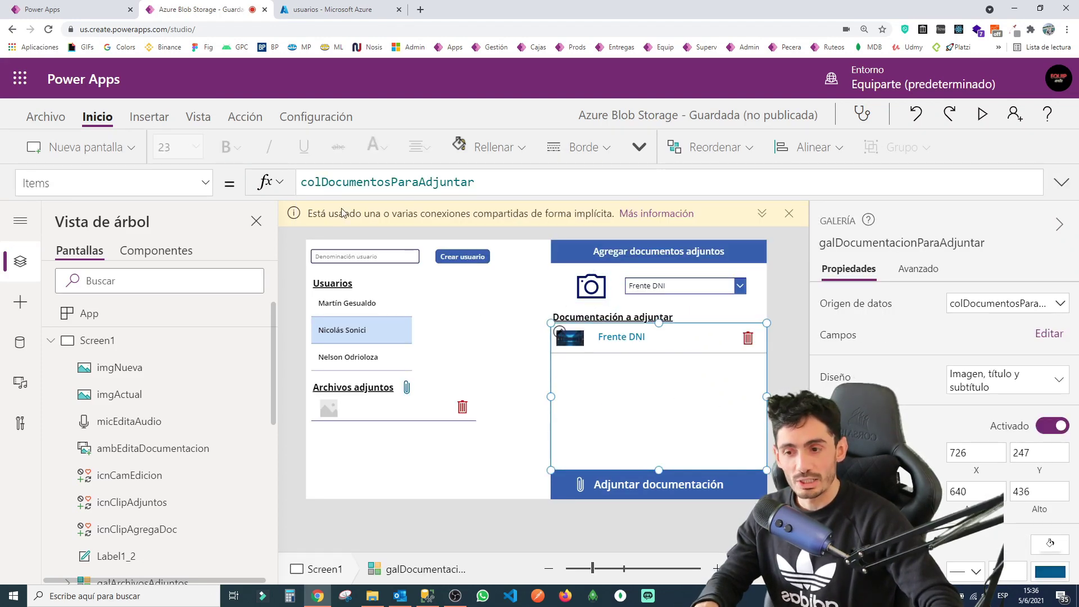
drag(298, 171, 477, 195)
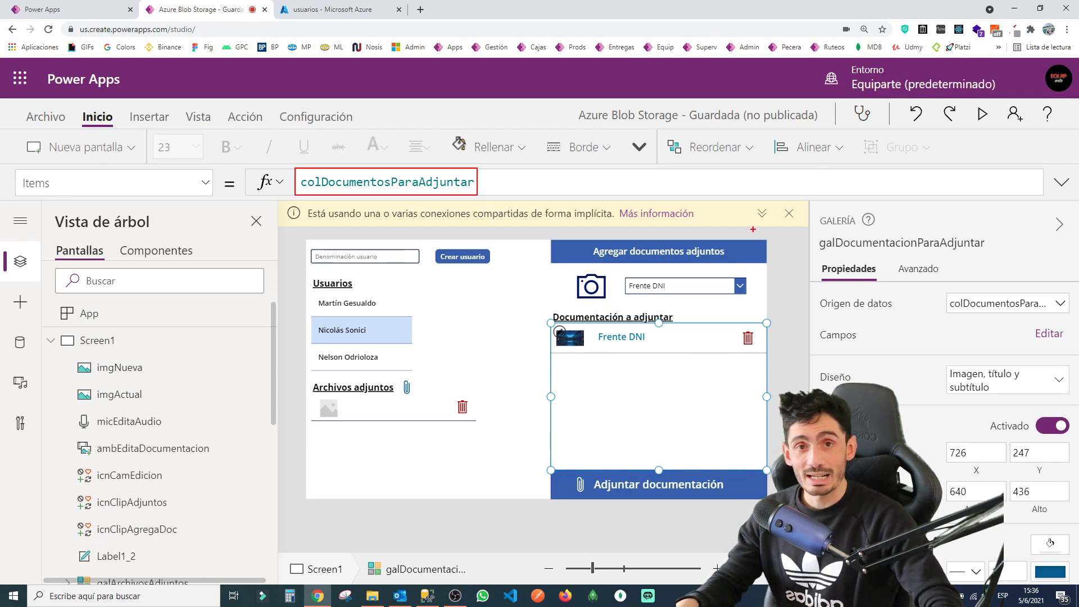
key(Escape)
click(649, 479)
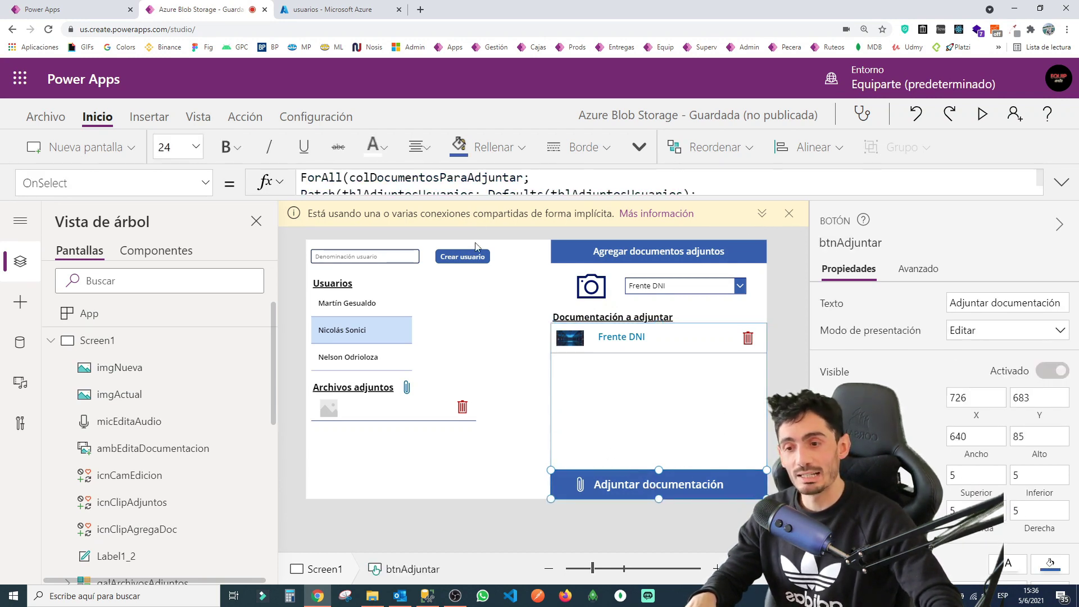
Expand btnAdjuntar's OnSelect and explain the Patch into Defaults(tblAdjuntosUsuarios) with idUsuario and tipo fields.
drag(481, 194, 488, 405)
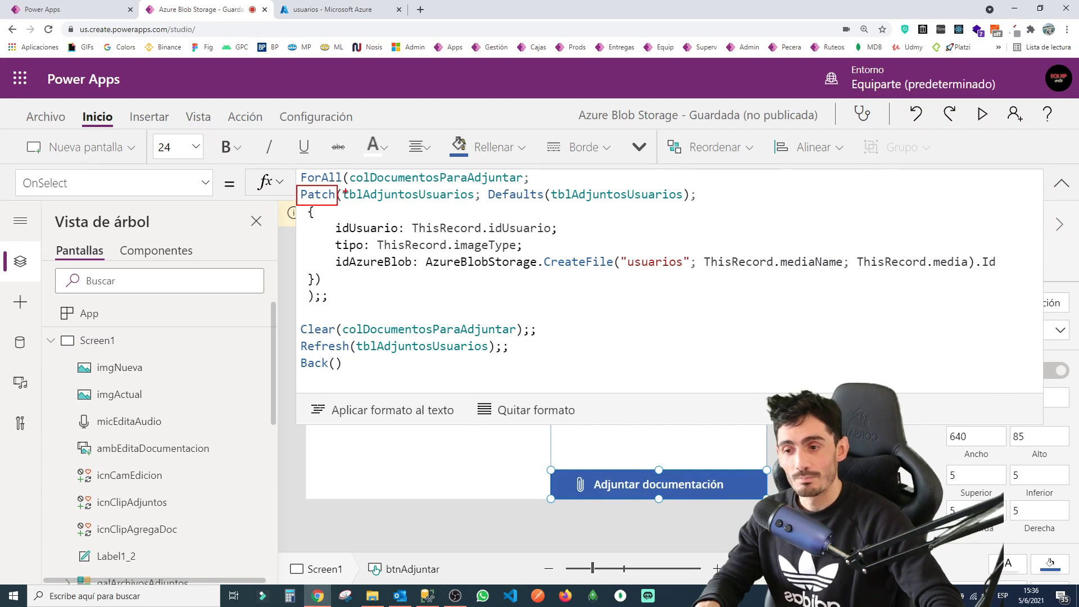
drag(342, 186, 476, 205)
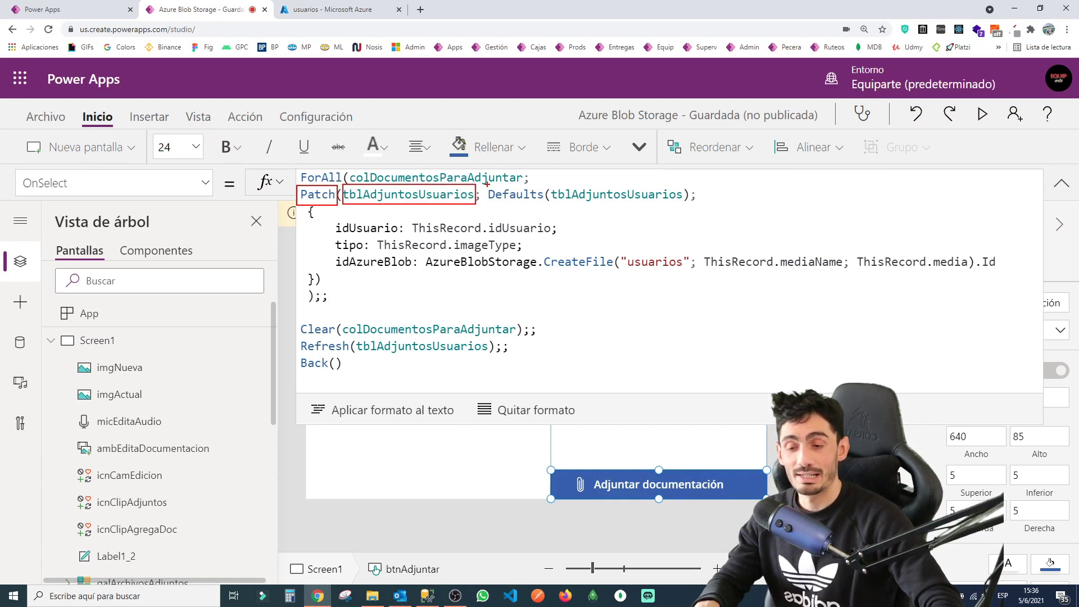
drag(502, 201, 690, 206)
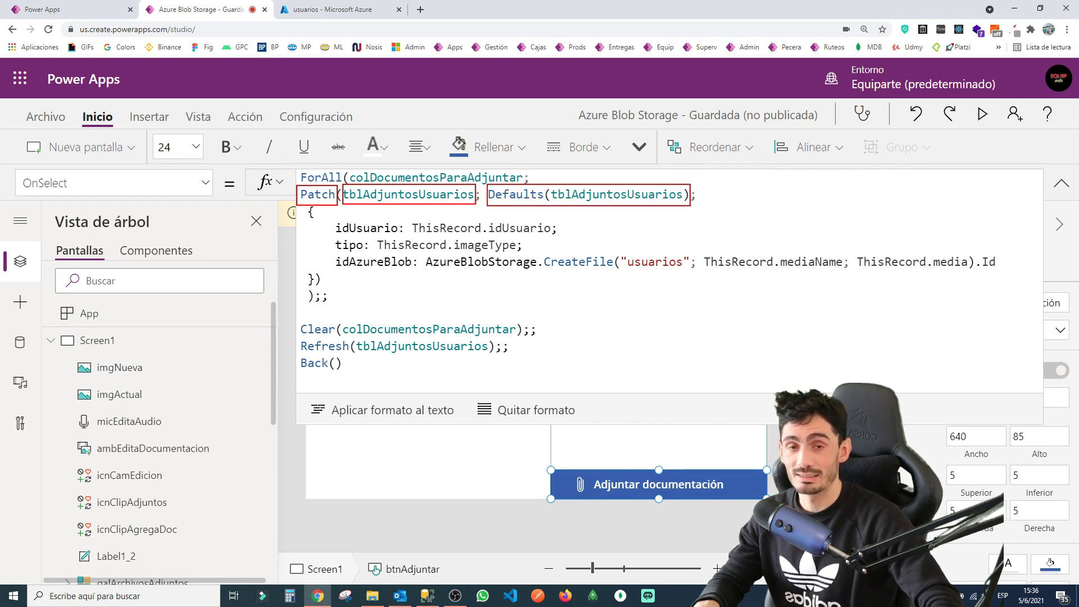
drag(486, 188, 685, 206)
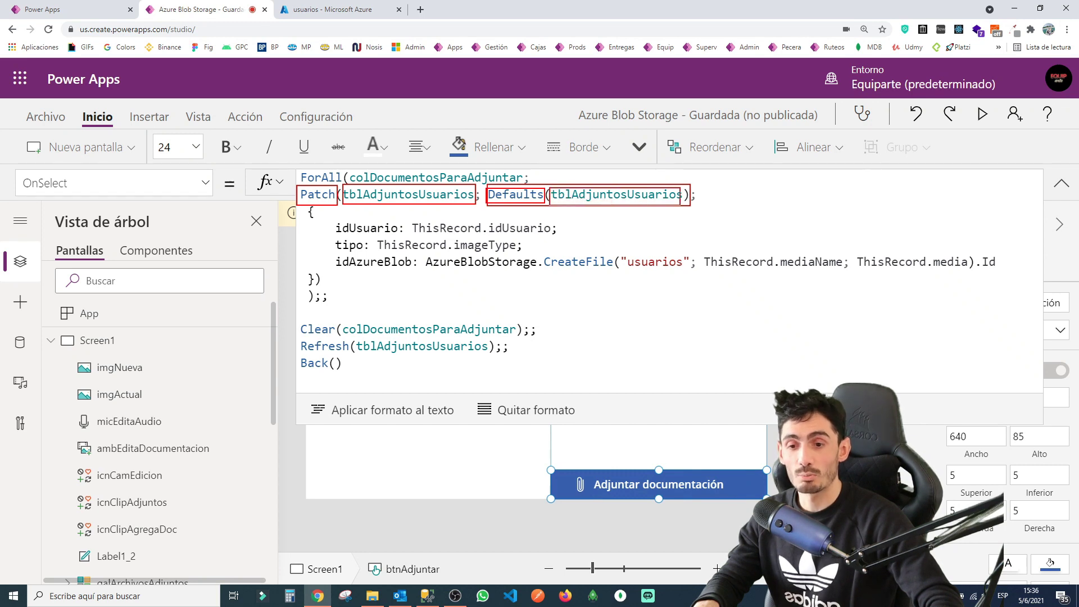
drag(614, 201, 436, 193)
key(ctrl+z)
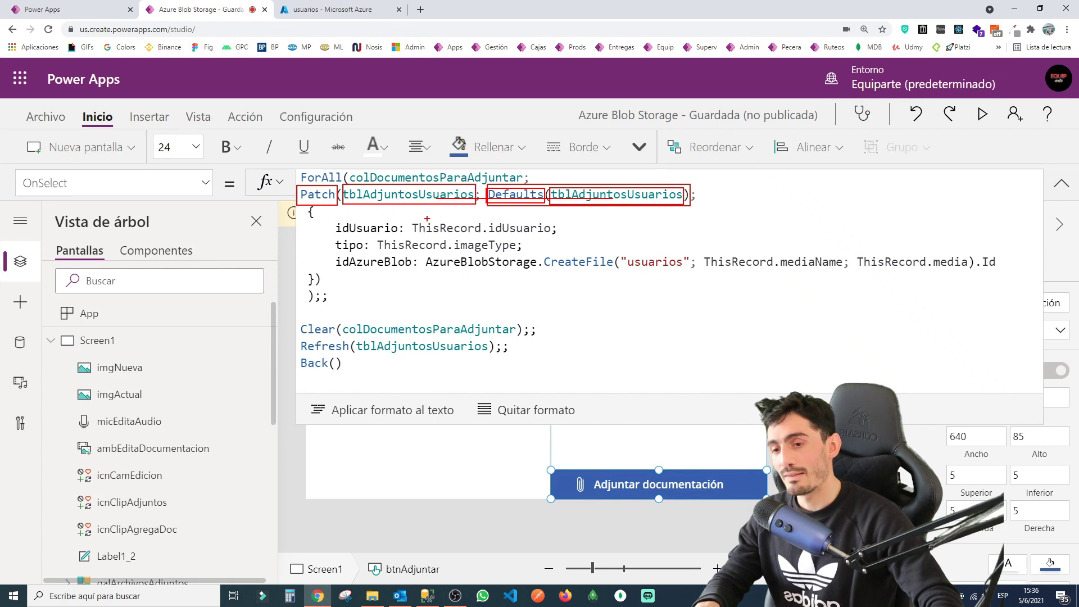
drag(489, 219, 558, 234)
drag(409, 218, 483, 237)
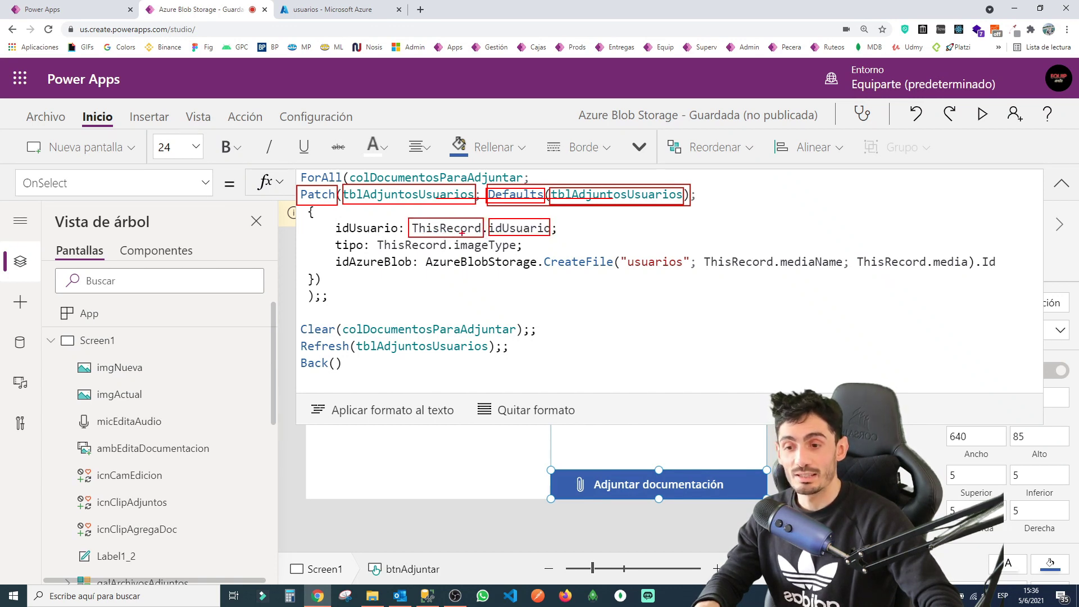
drag(428, 186, 430, 176)
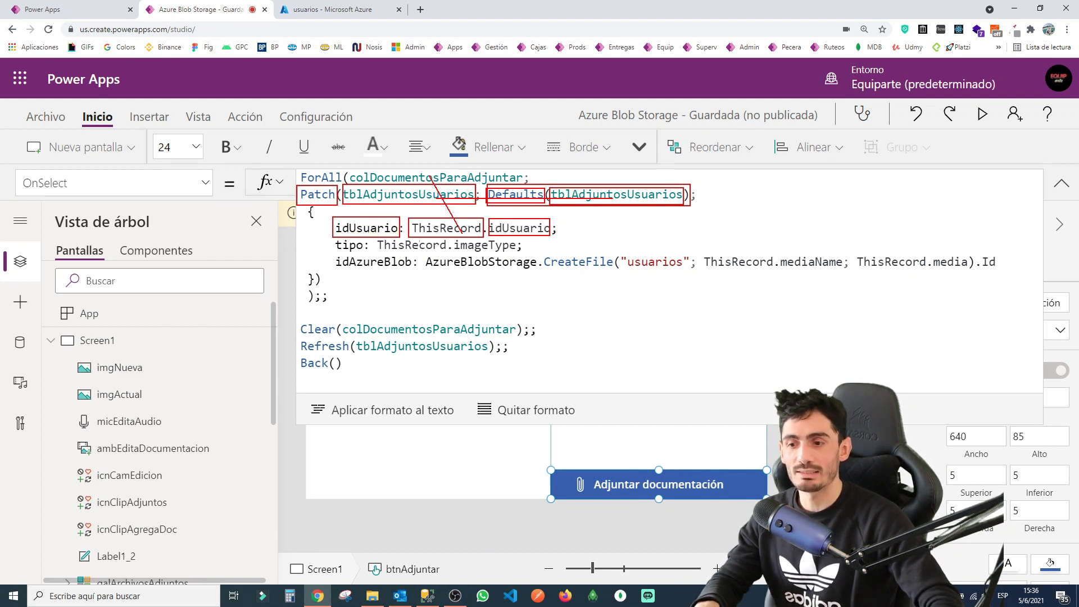
drag(453, 237, 518, 257)
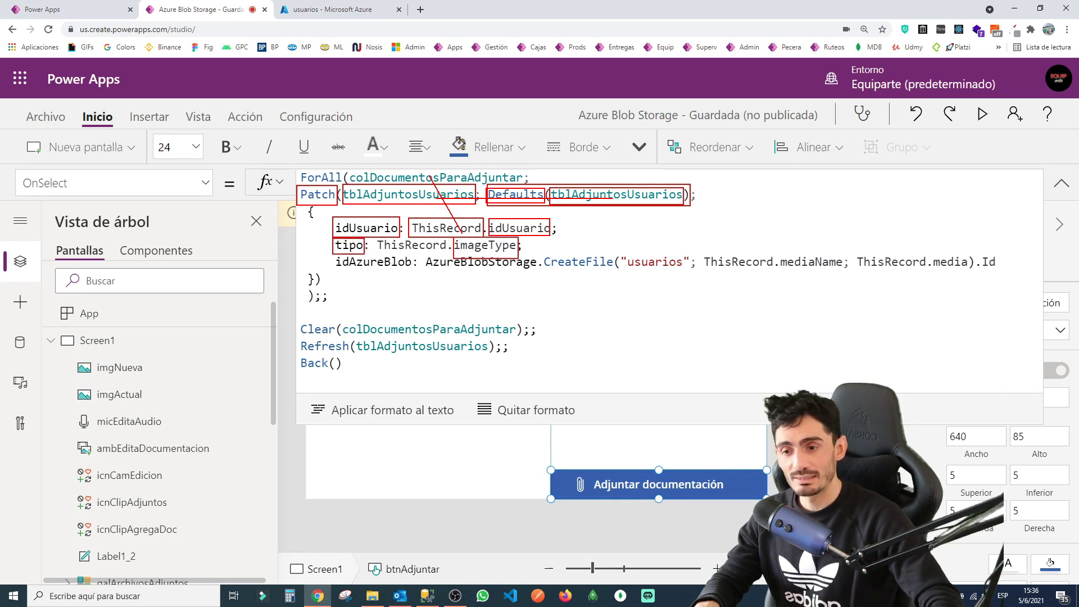
key(Escape)
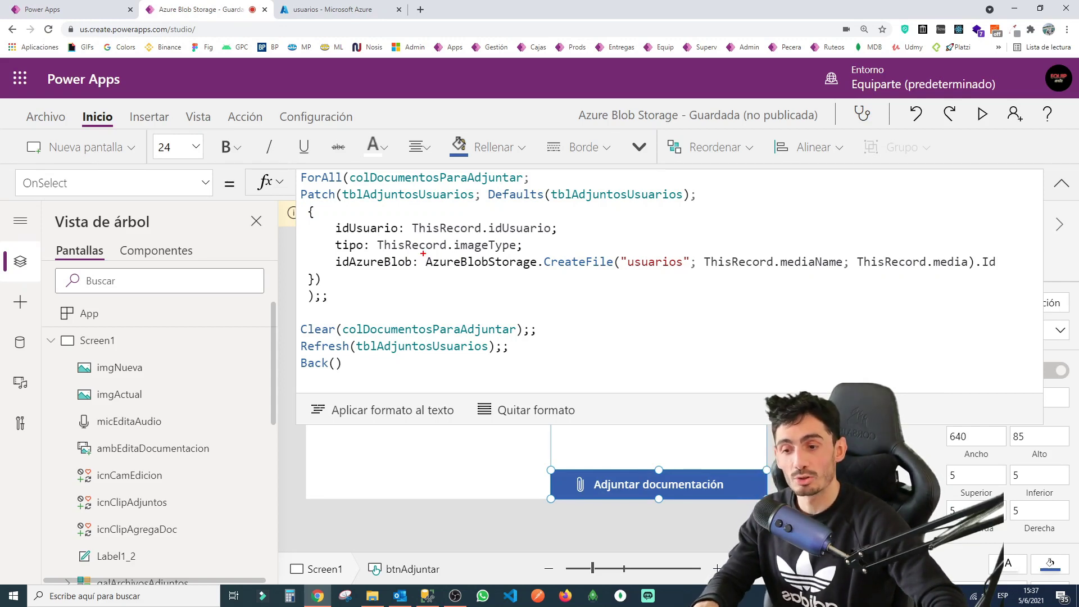
Explain idAzureBlob as AzureBlobStorage.CreateFile("usuarios"; ThisRecord.mediaName; ThisRecord.media).Id, then collapse the formula bar.
drag(422, 254, 608, 274)
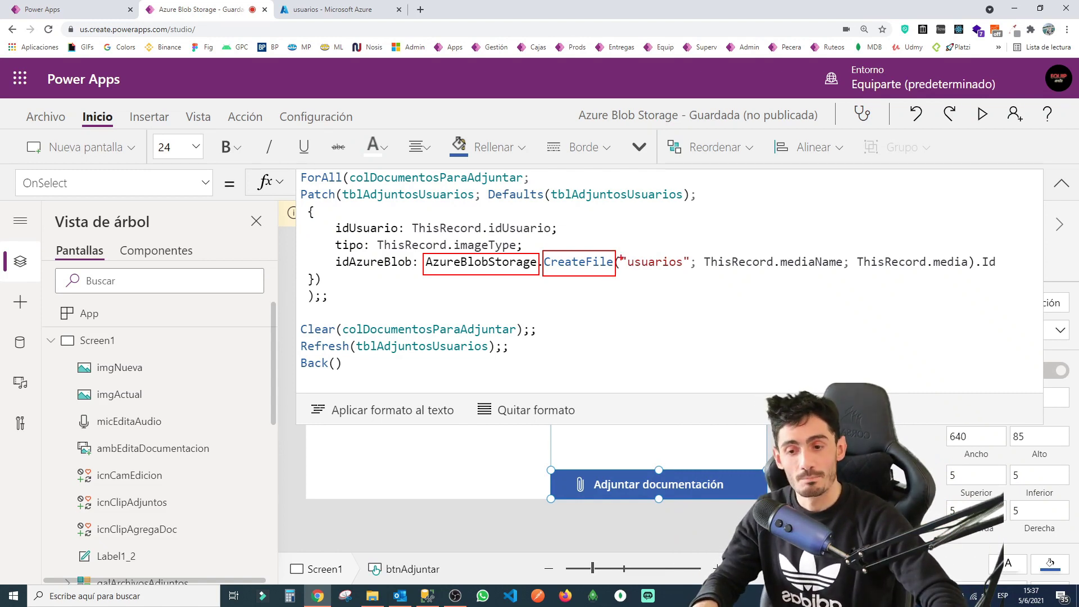
drag(626, 253, 692, 272)
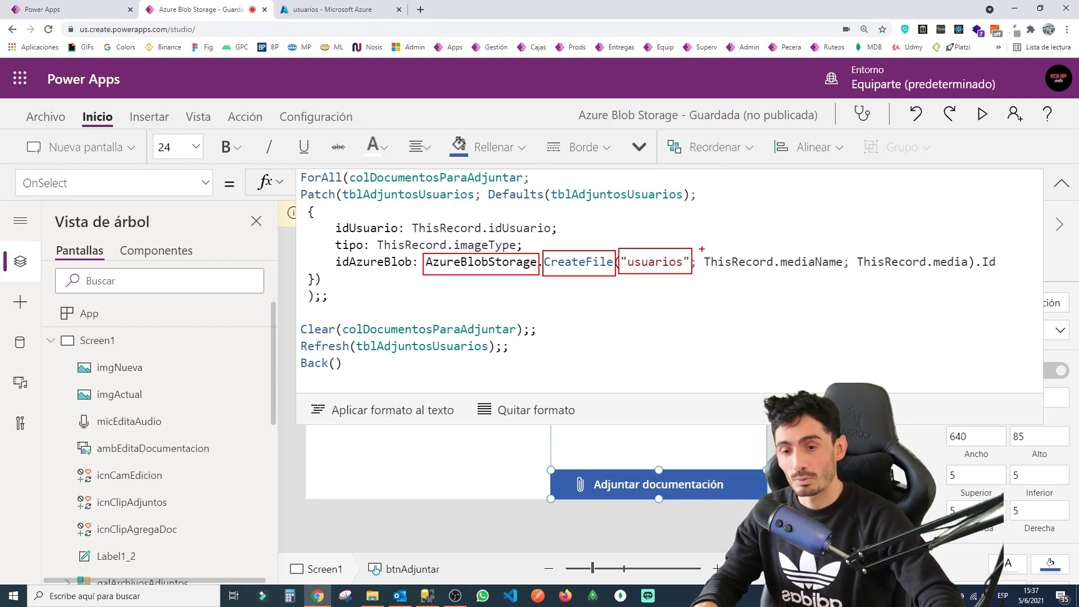
mouse_move(782, 250)
mouse_down()
mouse_move(841, 279)
mouse_move(495, 181)
mouse_up()
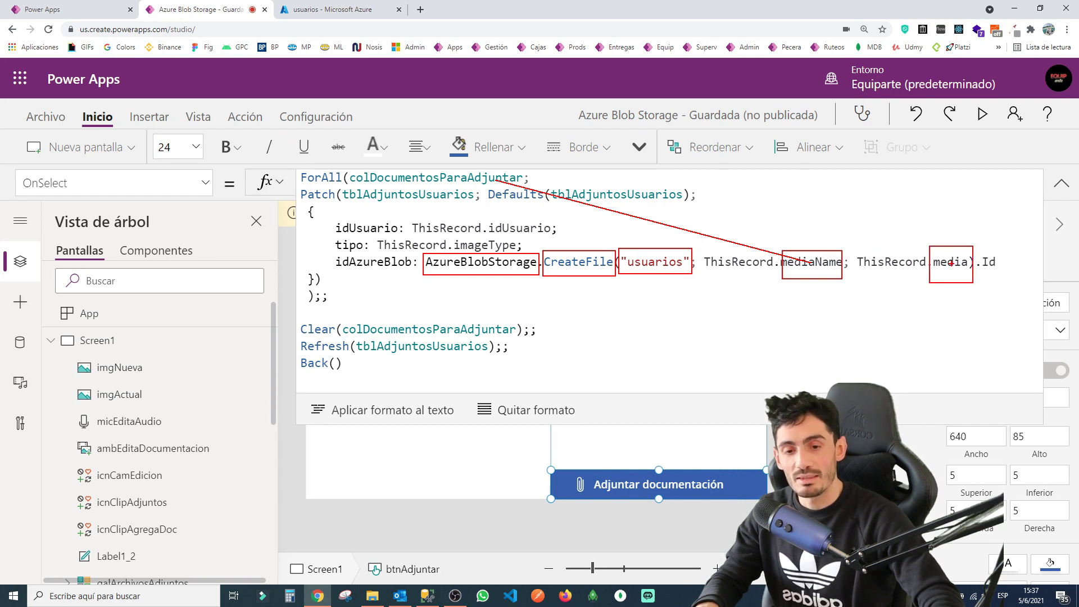
drag(950, 262, 495, 181)
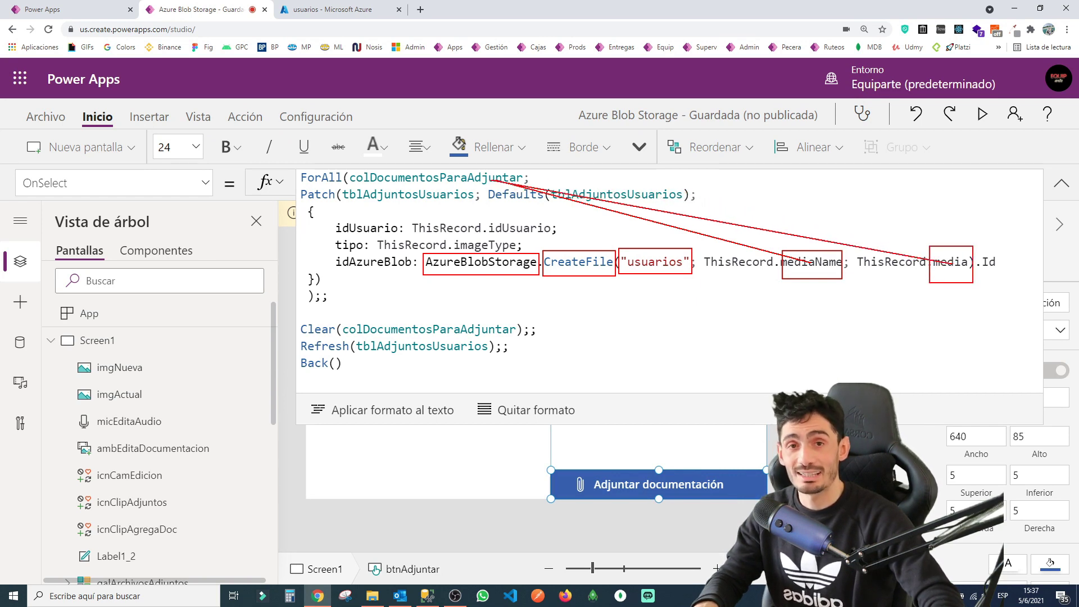
key(Escape)
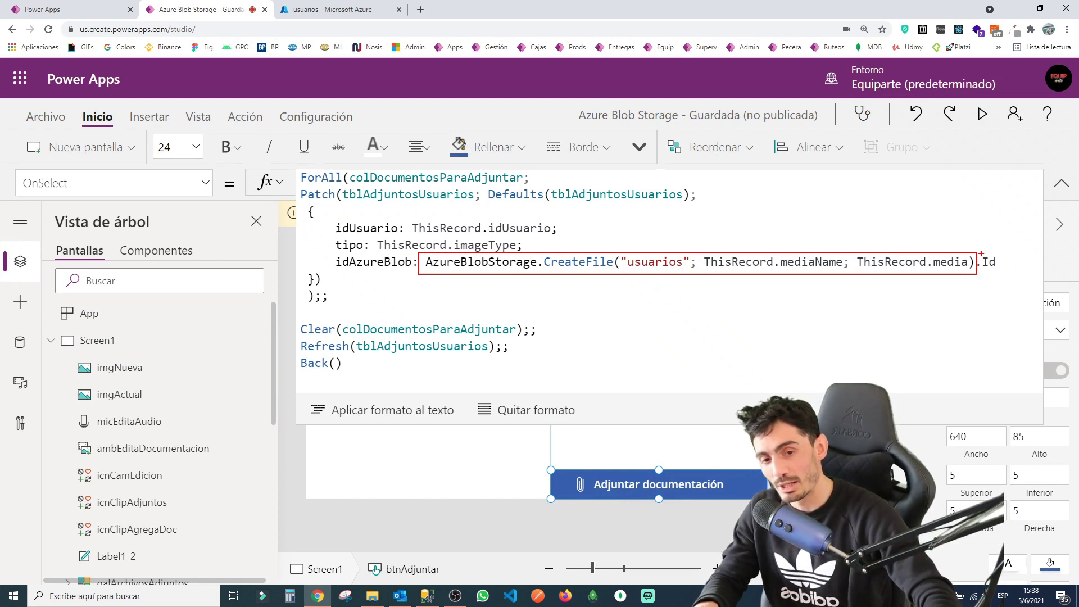
drag(978, 249, 1004, 278)
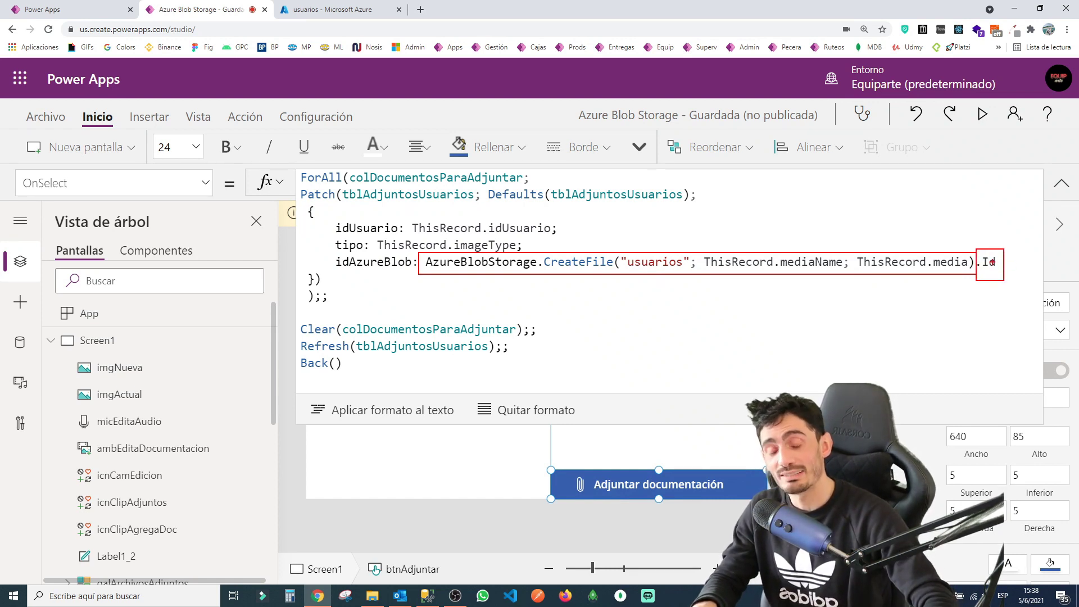
drag(991, 263, 374, 262)
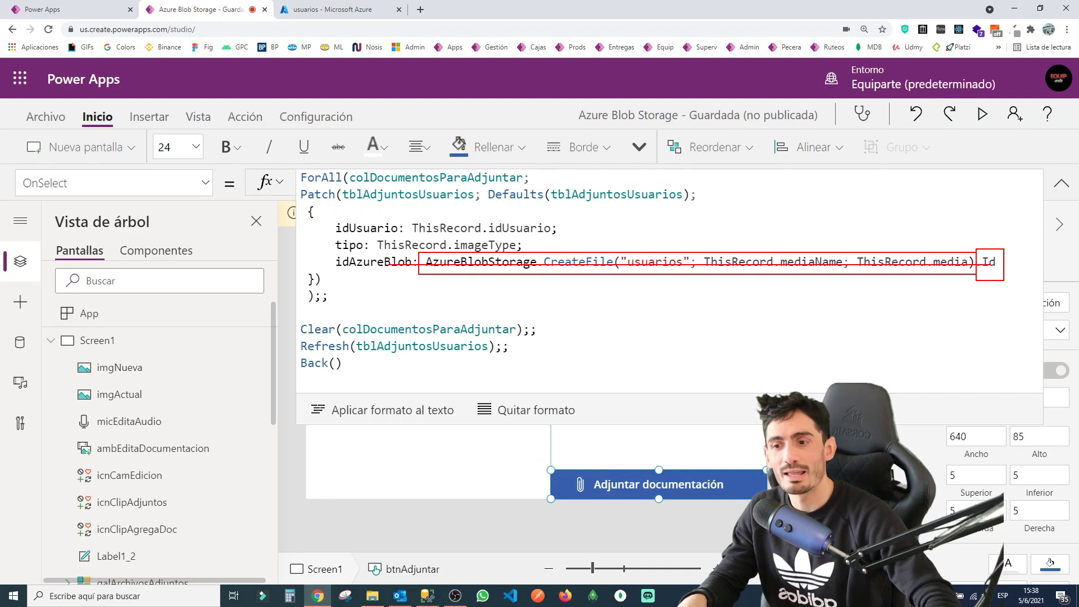
key(Escape)
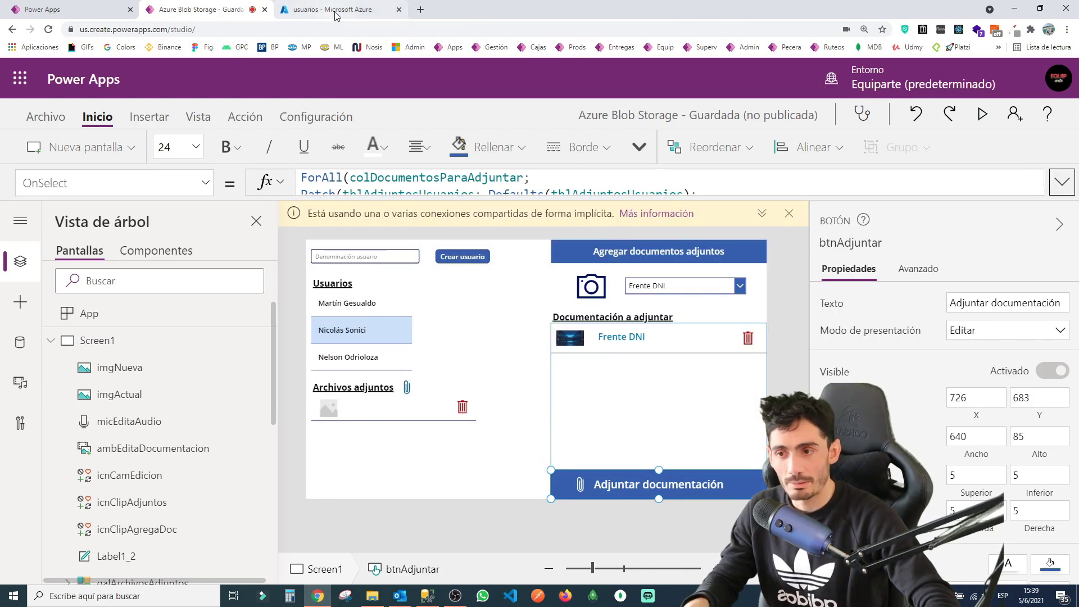
click(336, 12)
click(393, 166)
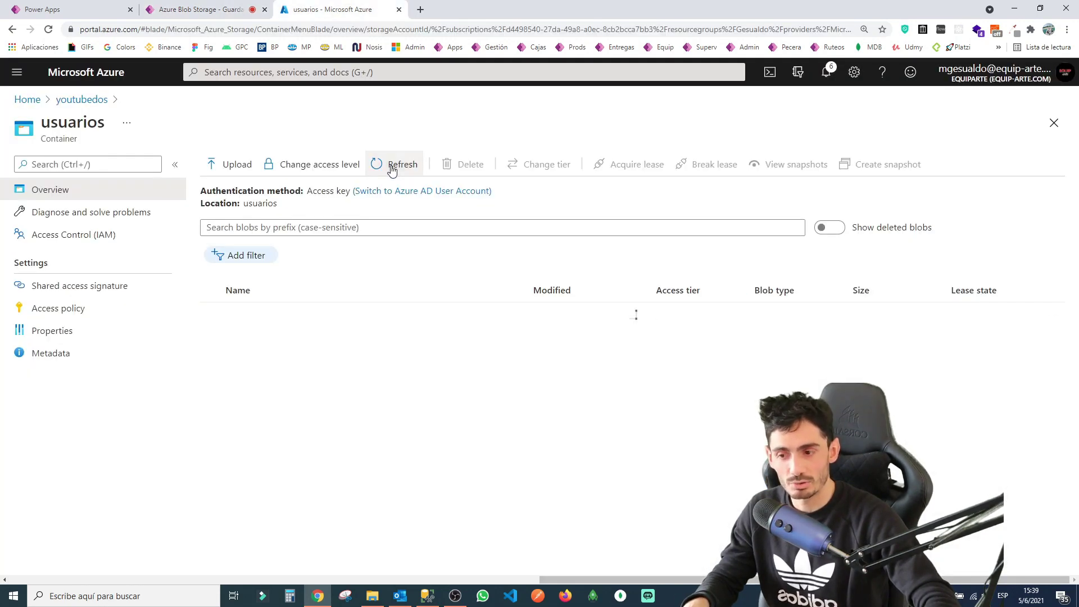
drag(224, 297, 293, 337)
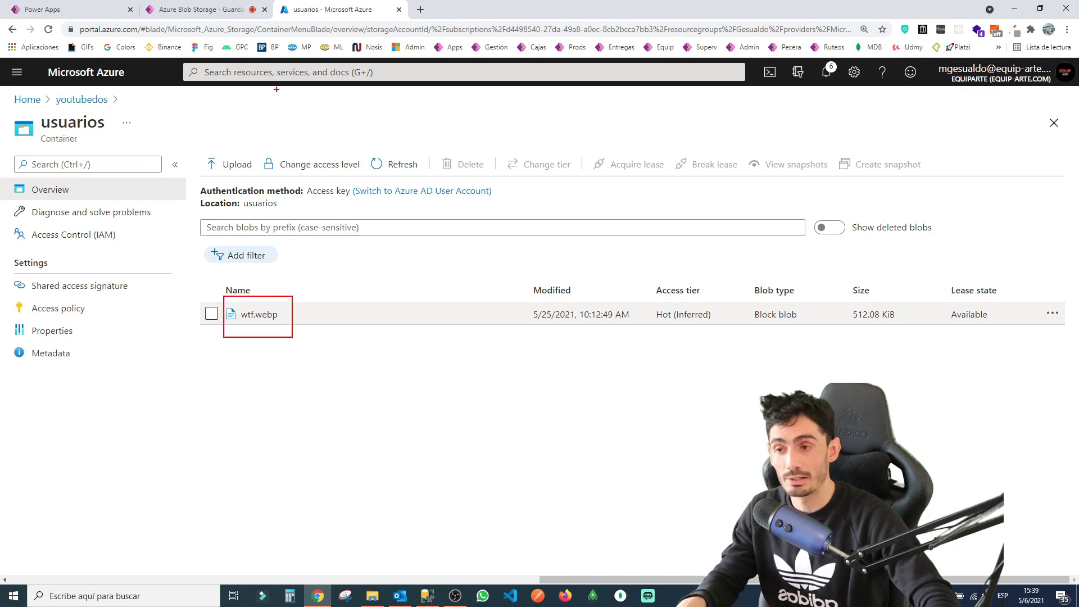
key(Escape)
key(alt+Tab)
drag(543, 120, 267, 120)
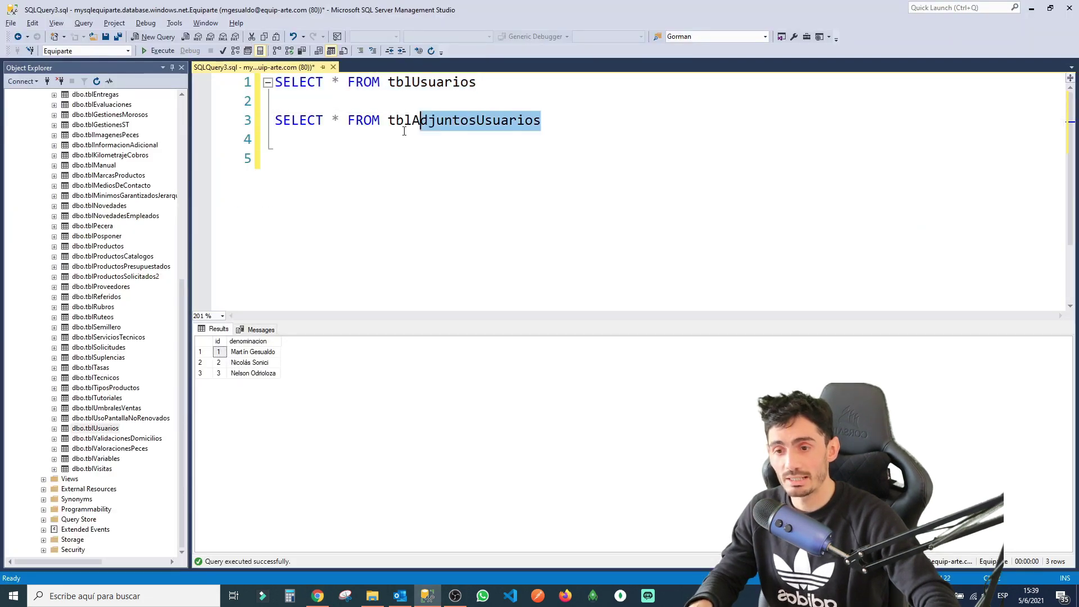
click(159, 52)
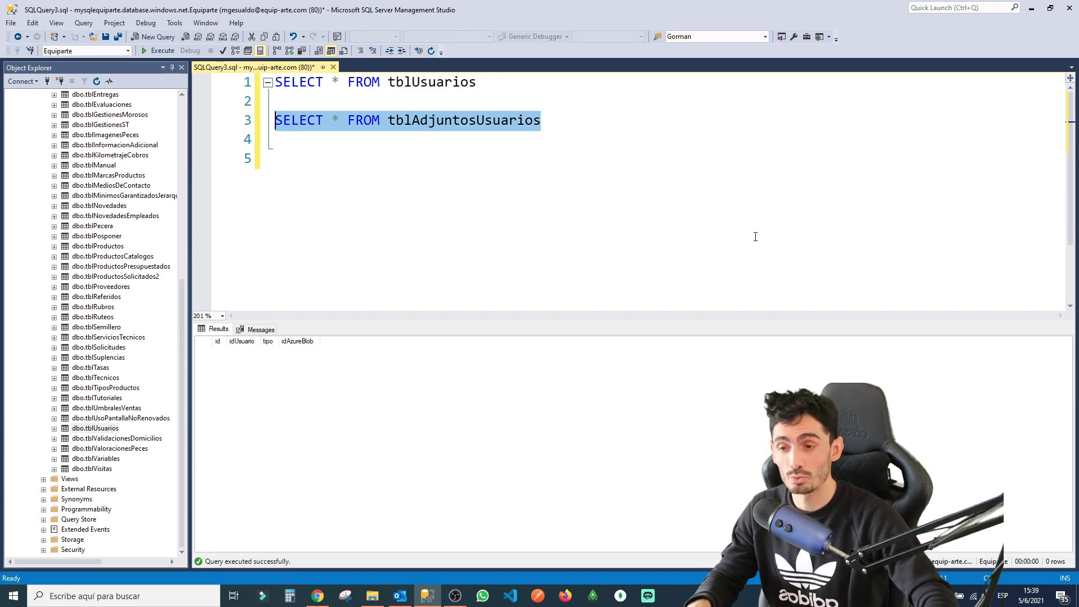
key(alt+Tab)
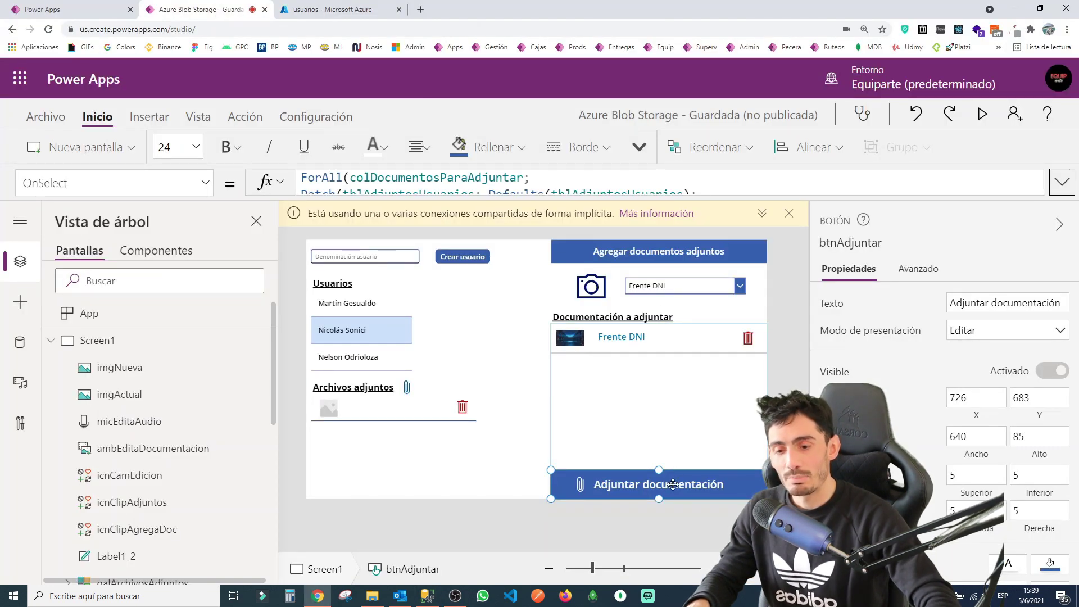
Upload the queued Frente DNI file with Adjuntar documentación, then go to the Azure usuarios container.
alt+click(661, 491)
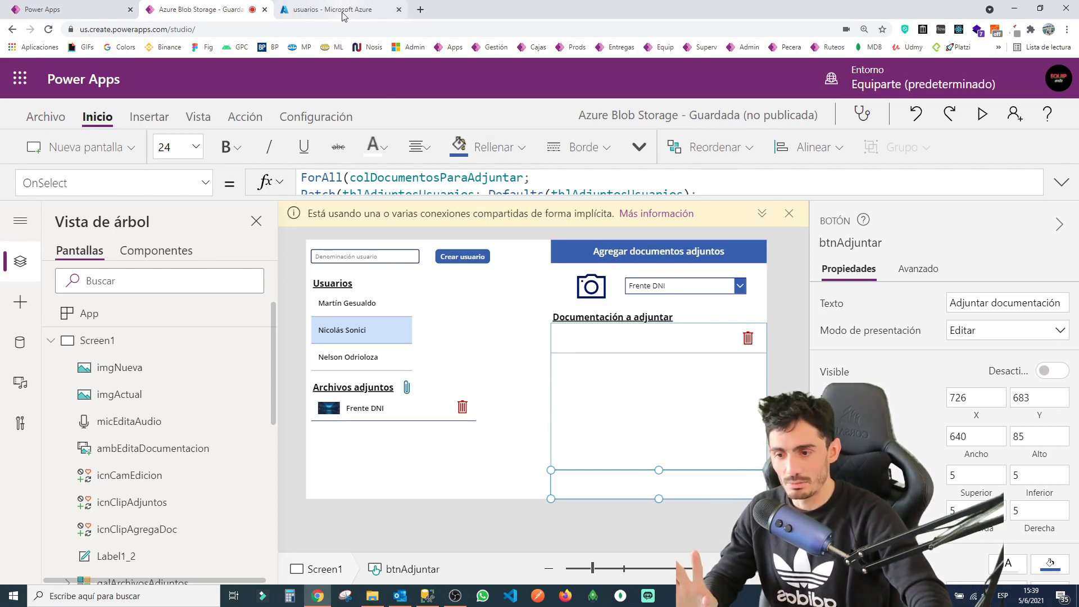
drag(312, 397, 477, 458)
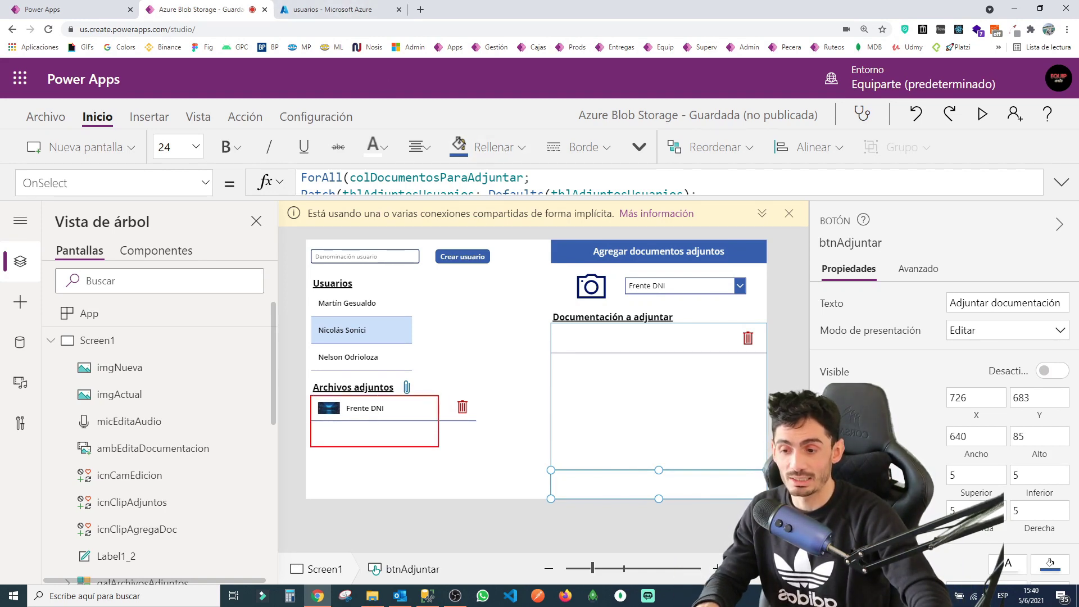
drag(367, 340, 362, 333)
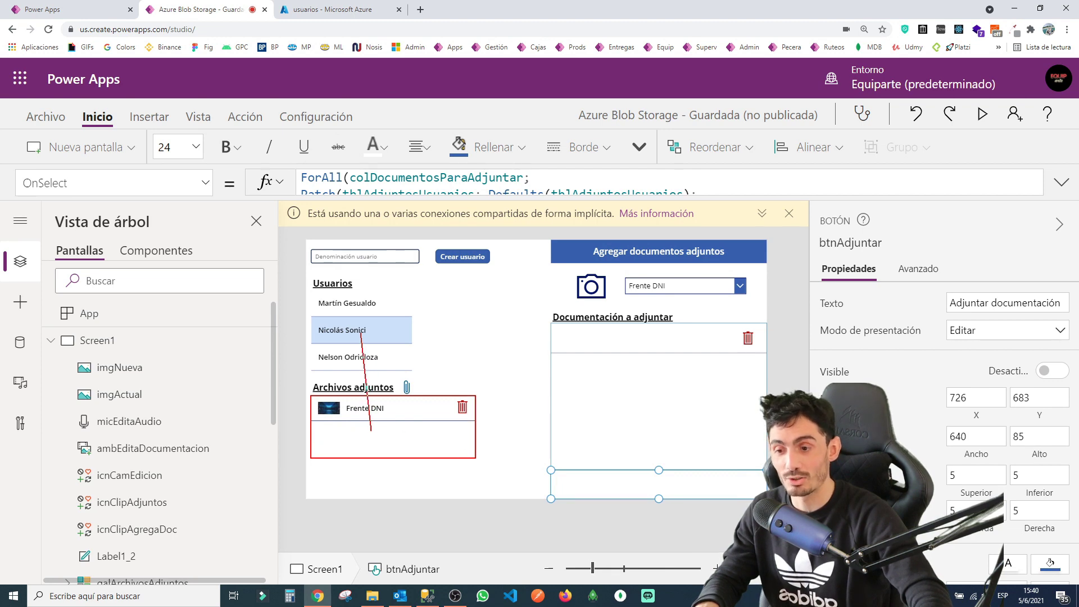
click(343, 10)
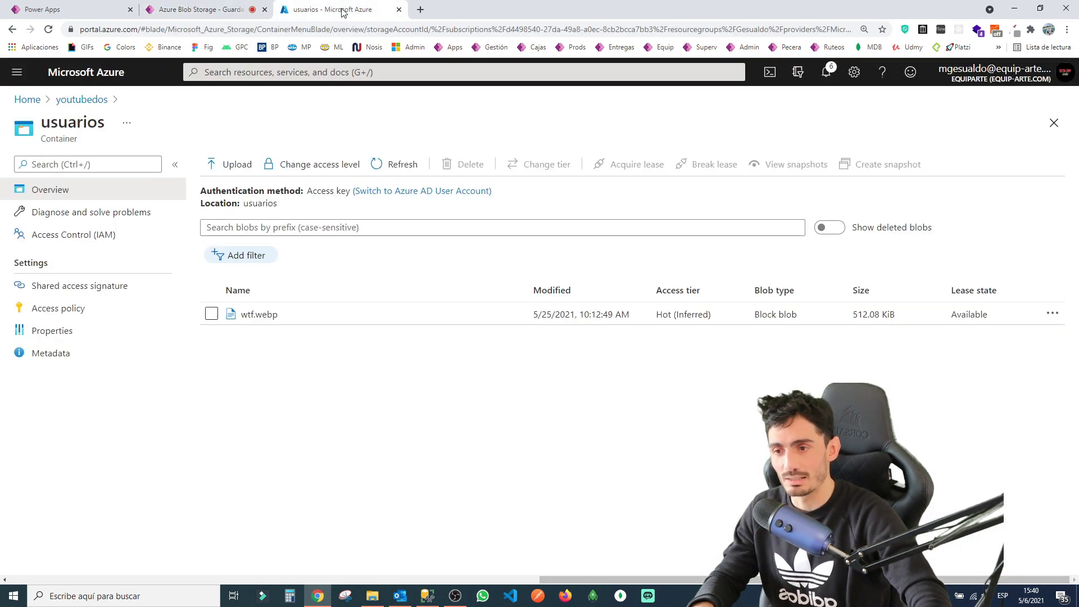
Refresh the usuarios container to show FrenteDNIUsuario2-0,88635148.PNG and rerun the tblAdjuntosUsuarios query in SSMS.
click(400, 166)
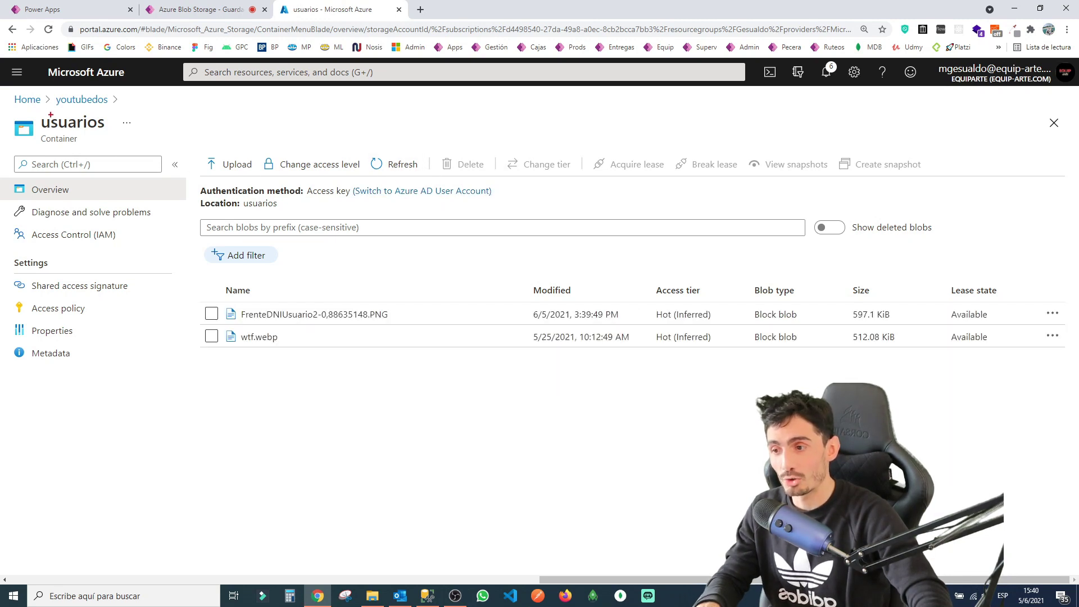
mouse_move(34, 104)
mouse_down()
mouse_move(106, 142)
mouse_move(264, 313)
mouse_up()
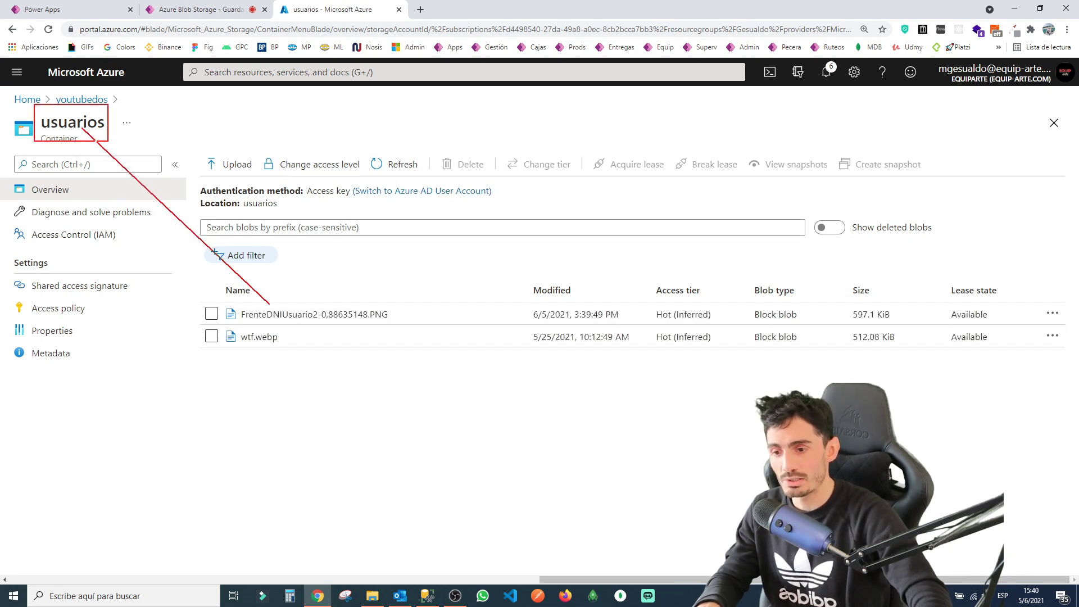
key(alt+Tab)
key(alt+Tab)
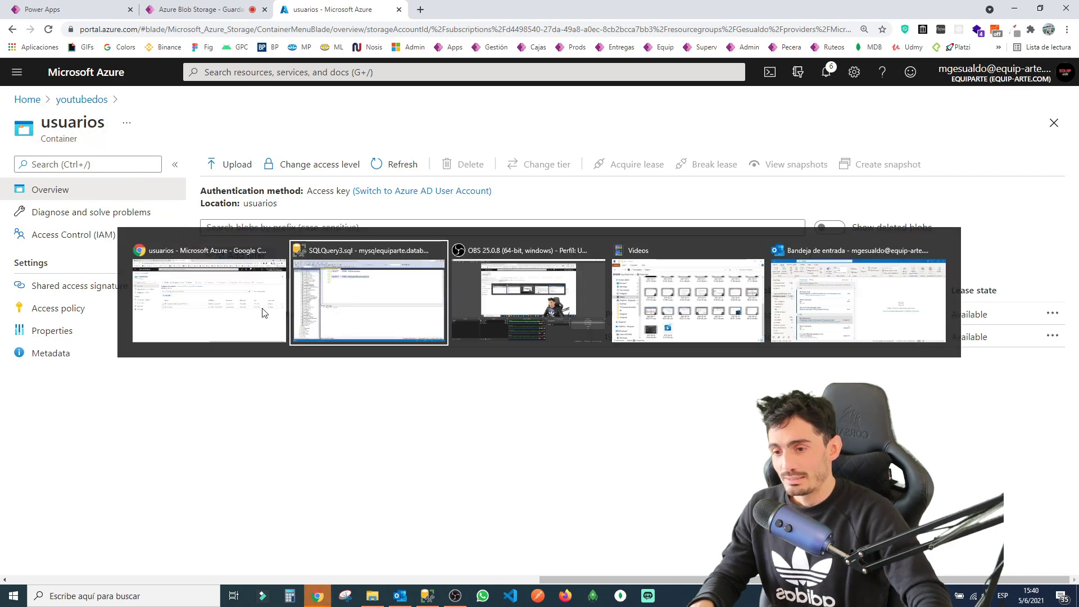
click(163, 50)
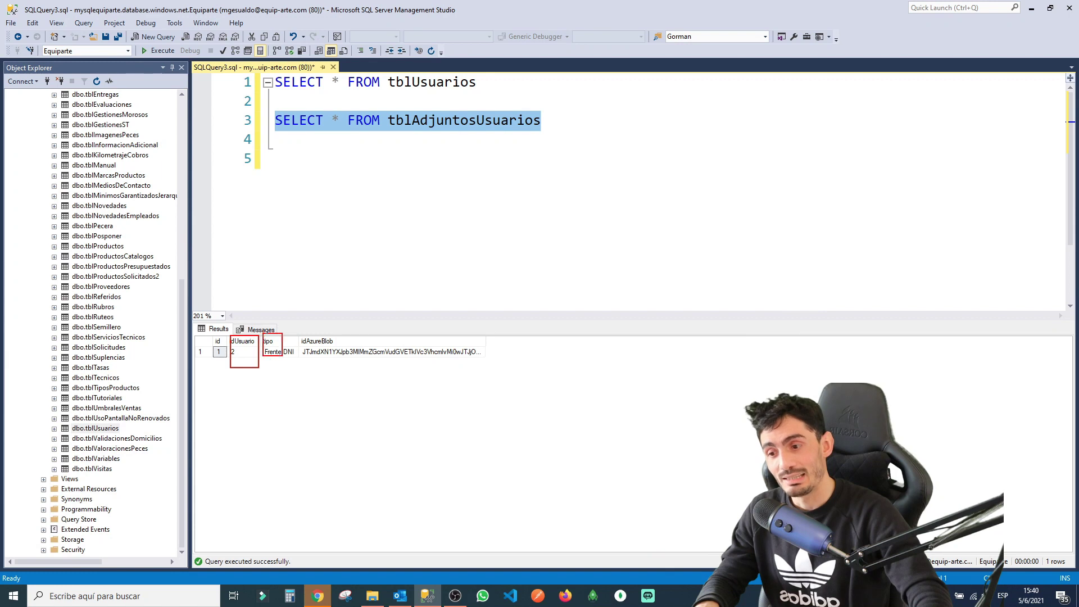
Widen the idAzureBlob column in SSMS to reveal the full stored blob name.
drag(297, 366, 297, 371)
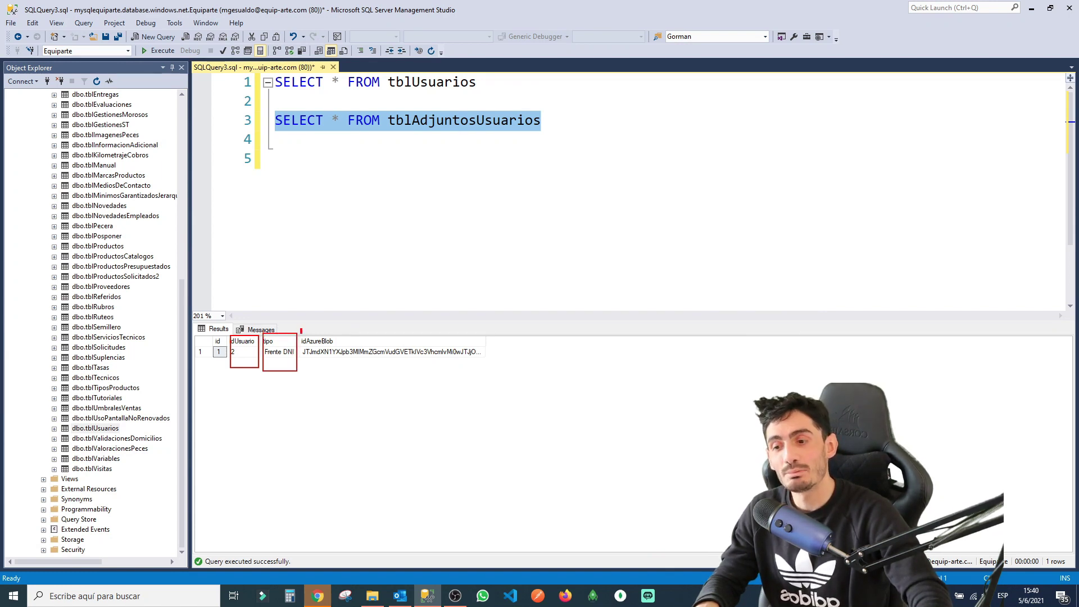
drag(301, 330, 492, 372)
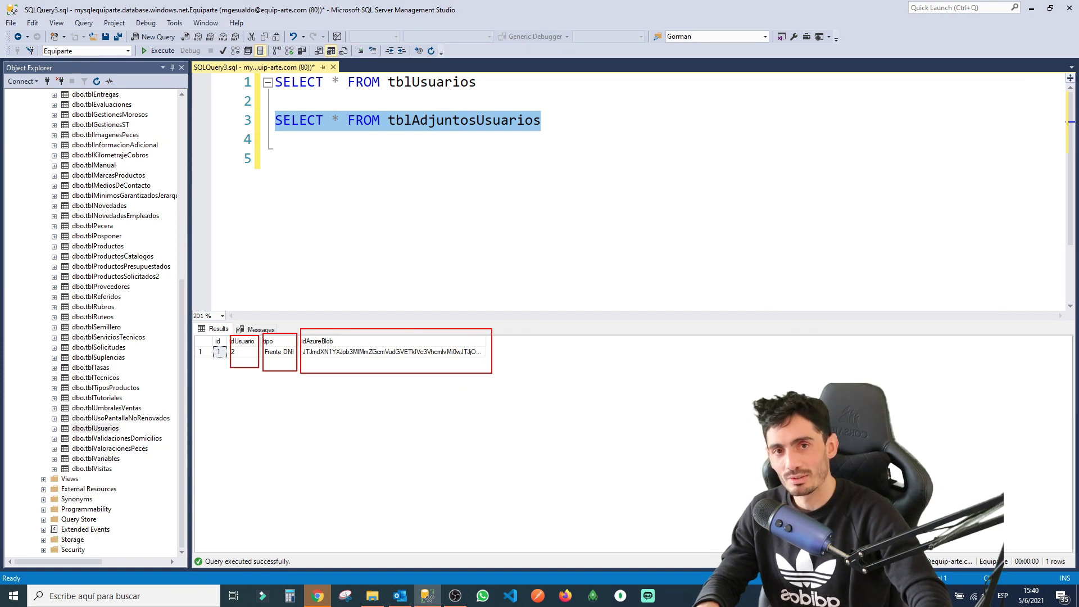
key(Escape)
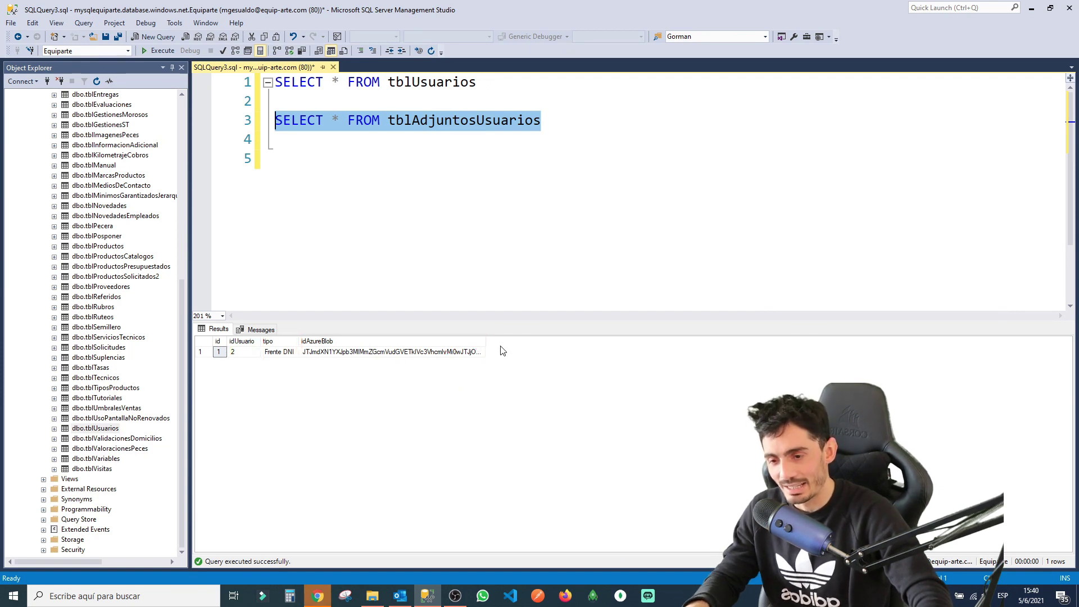
drag(487, 341, 589, 341)
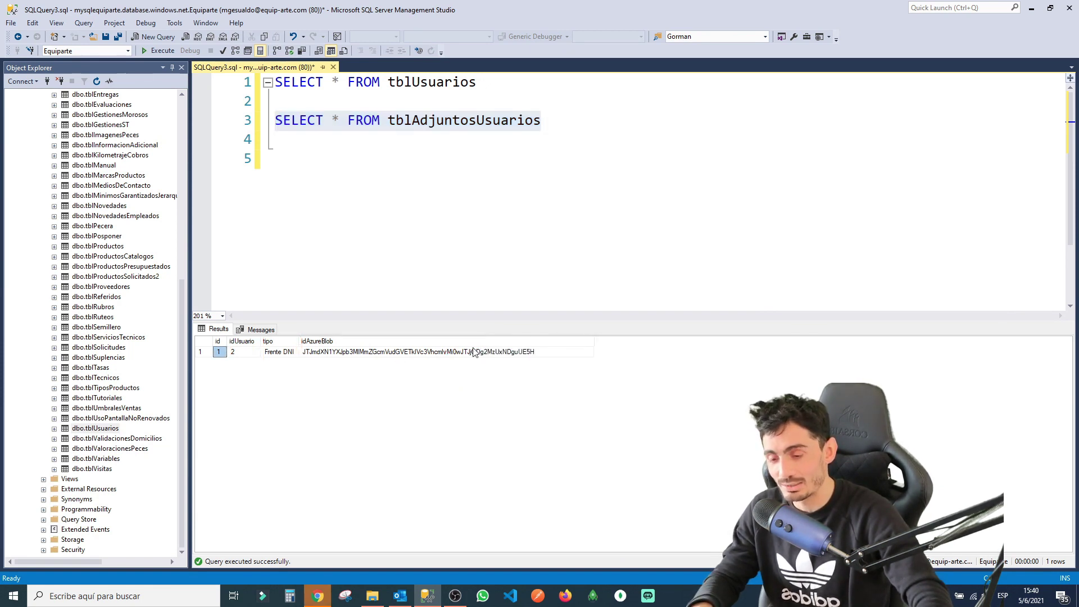
click(464, 352)
Compare it against the blob in the Azure usuarios container, then return to Power Apps studio.
key(alt+Tab)
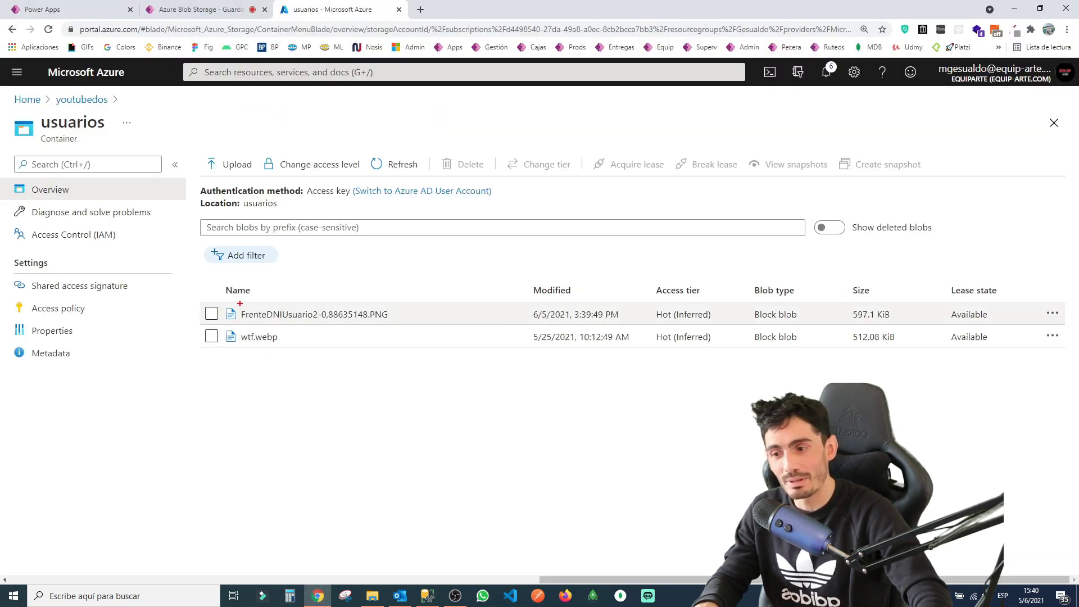
drag(224, 300, 397, 327)
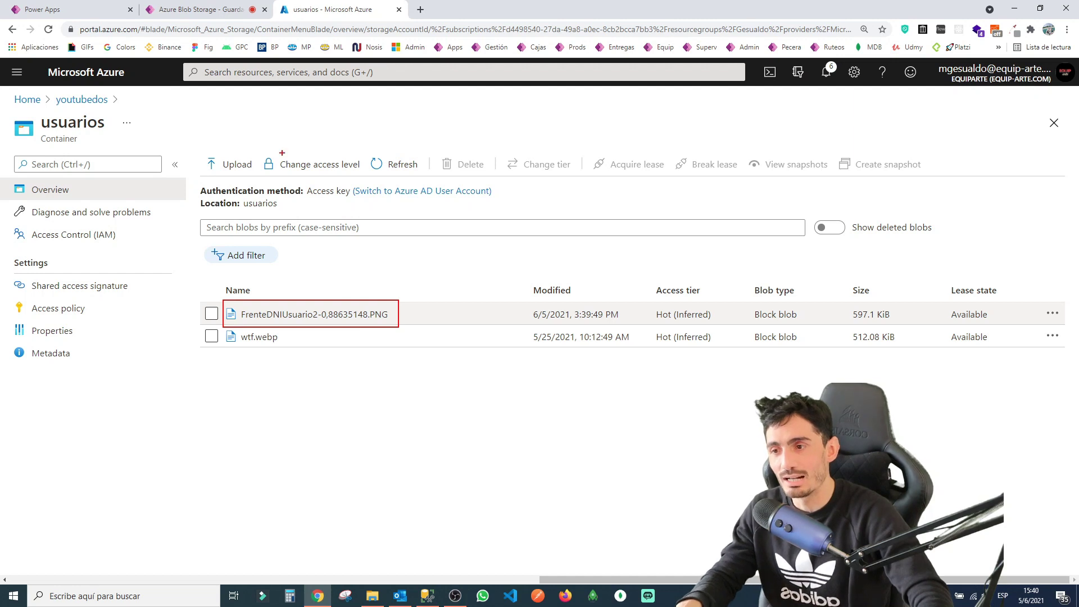
click(188, 10)
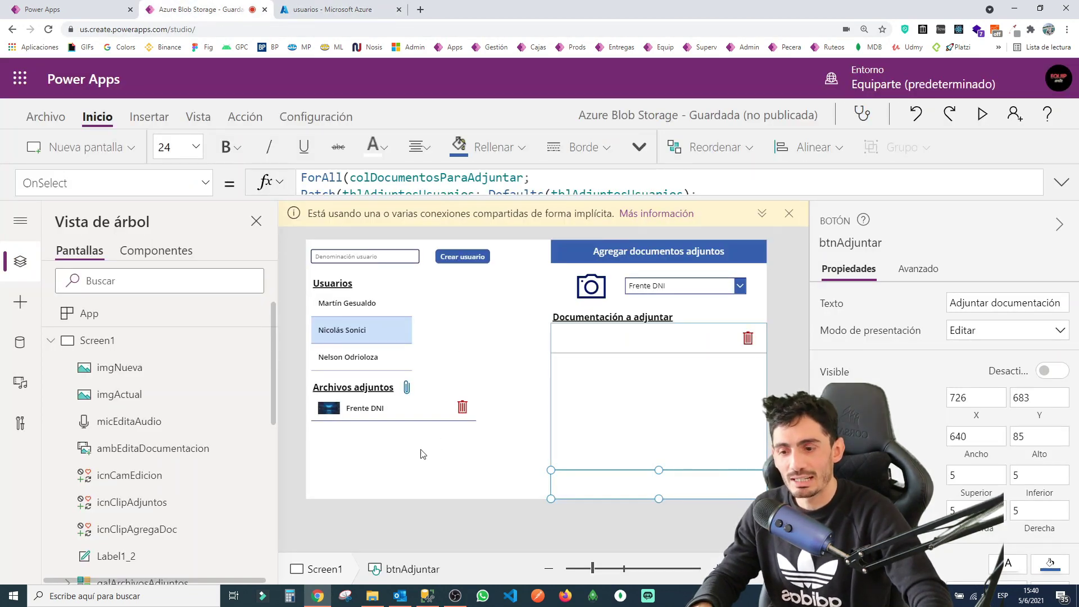
Inspect the galArchivosAdjuntos Items formula filtering tblAdjuntosUsuarios by idUsuario = _user.id, then switch to SSMS.
click(461, 455)
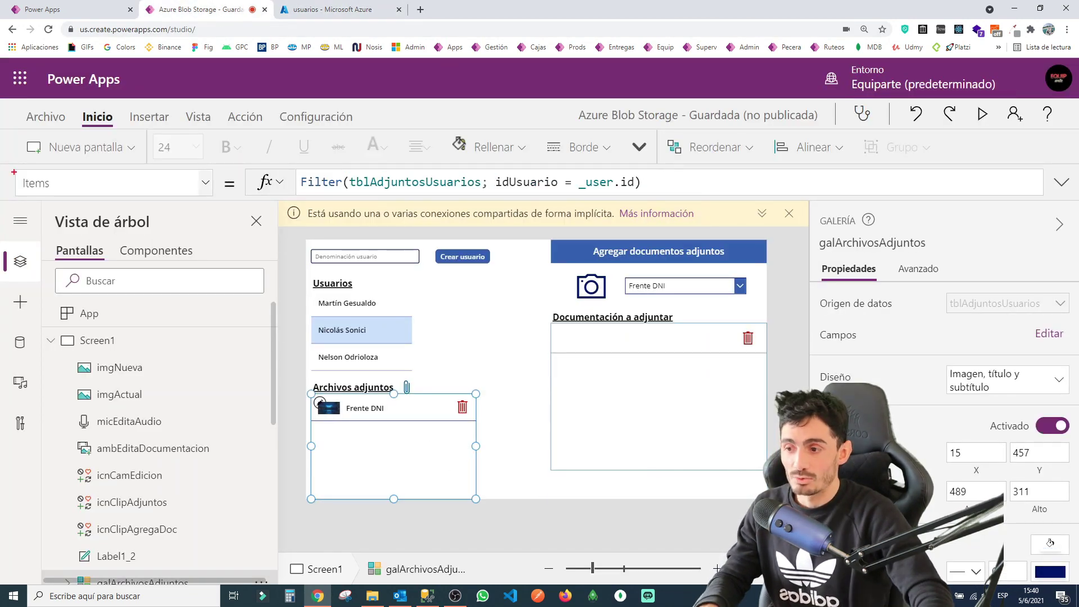
drag(14, 169, 59, 202)
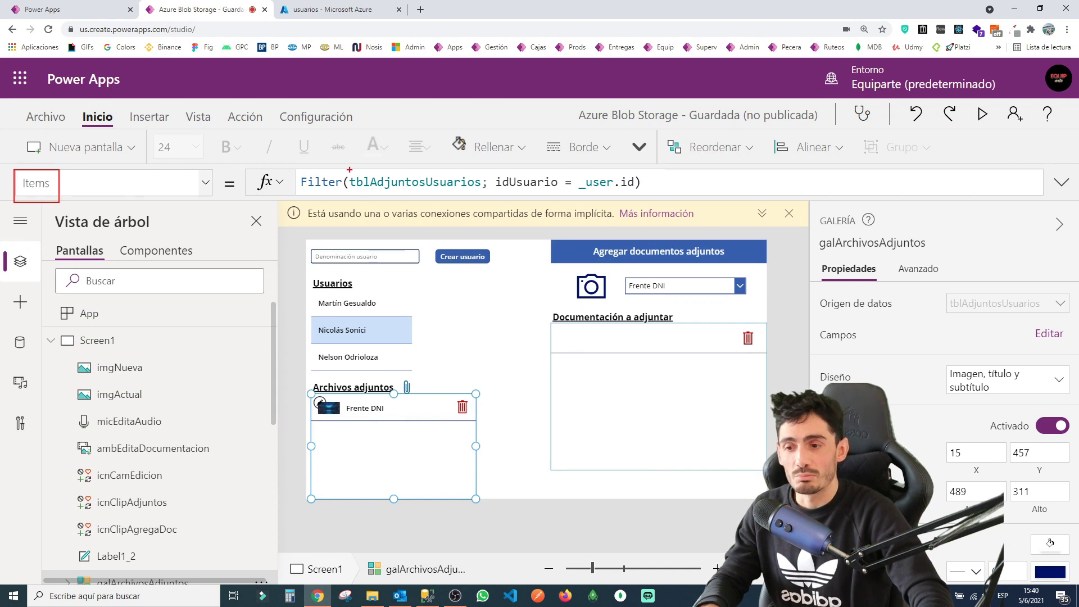
drag(349, 169, 477, 194)
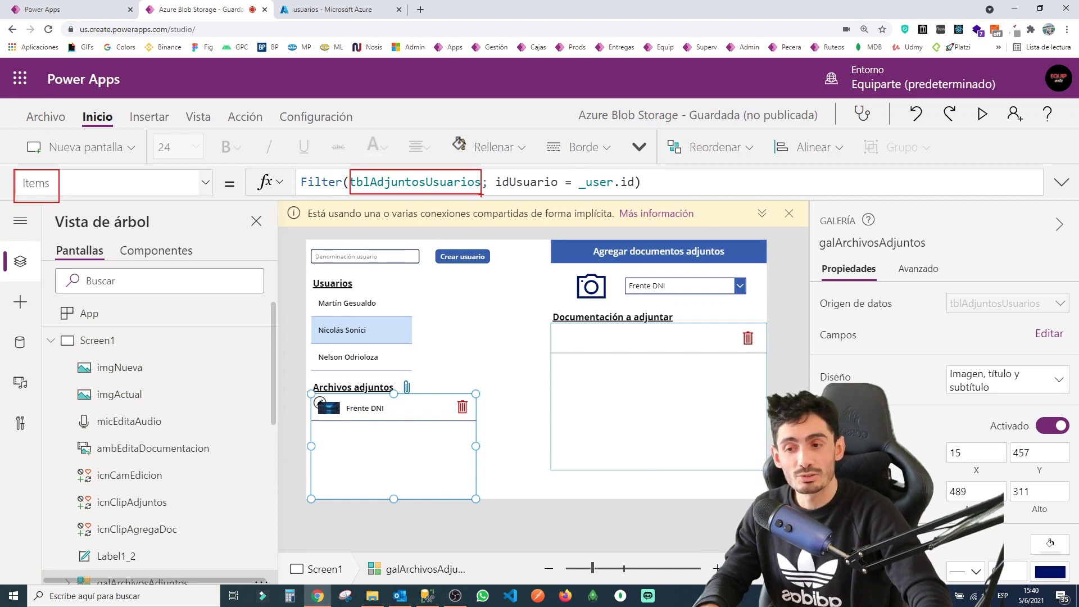
drag(296, 170, 348, 197)
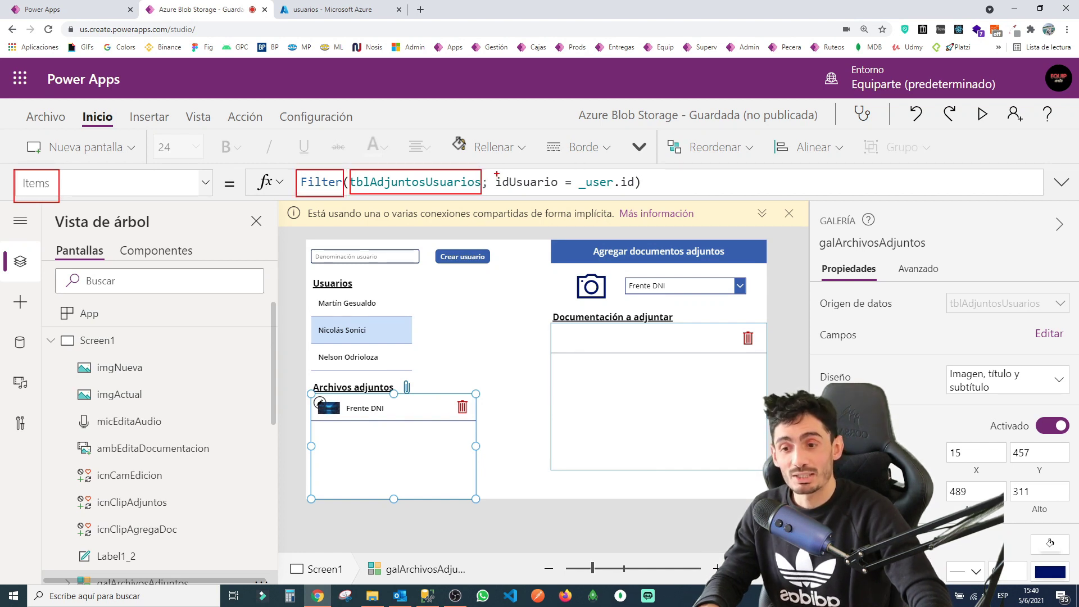
drag(495, 169, 558, 194)
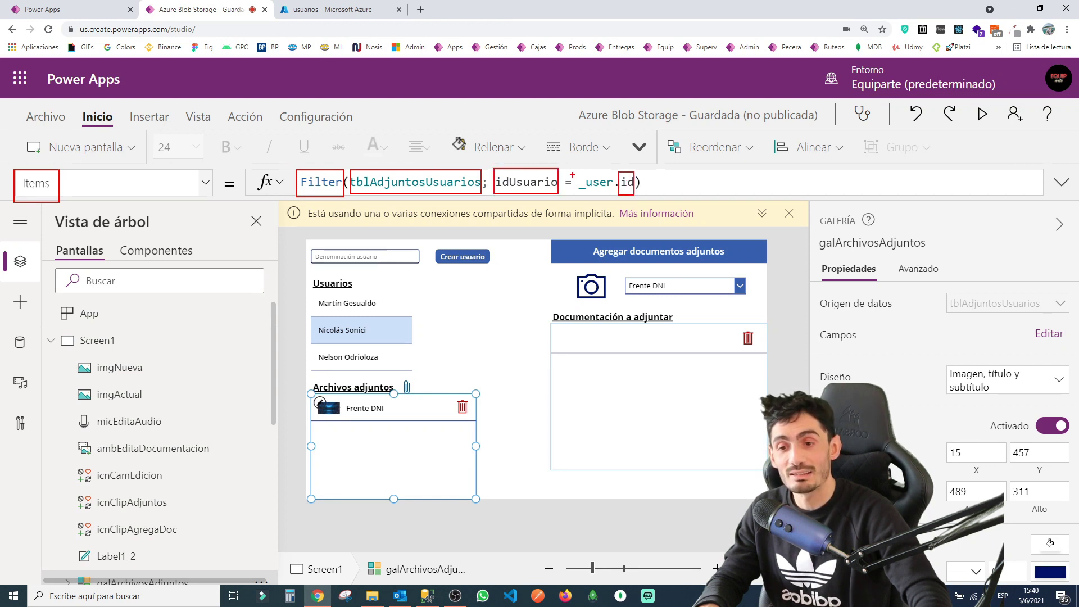
drag(580, 192, 385, 328)
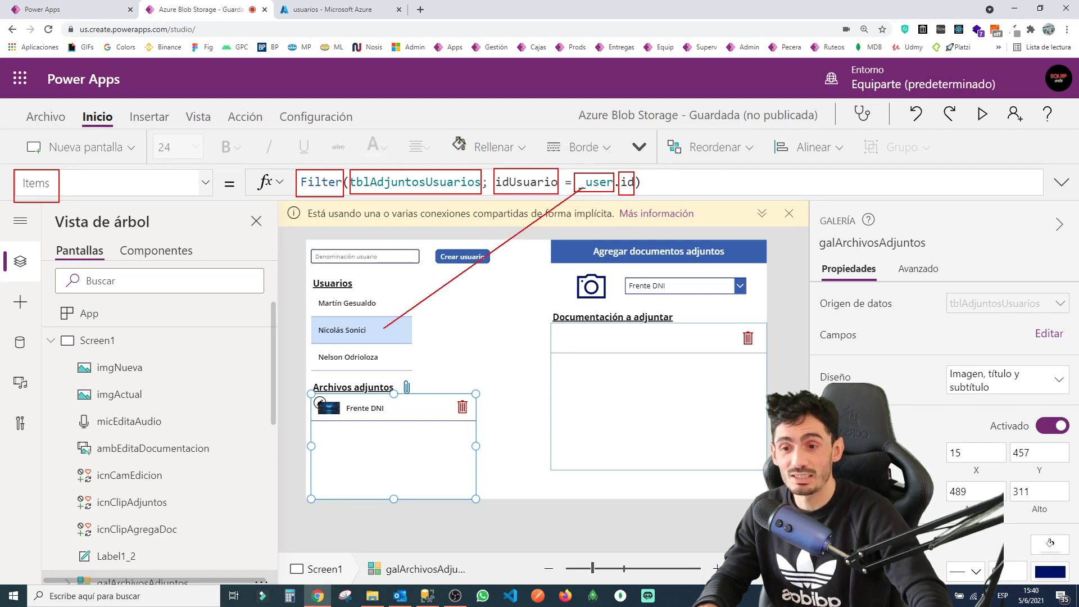
drag(574, 159, 637, 206)
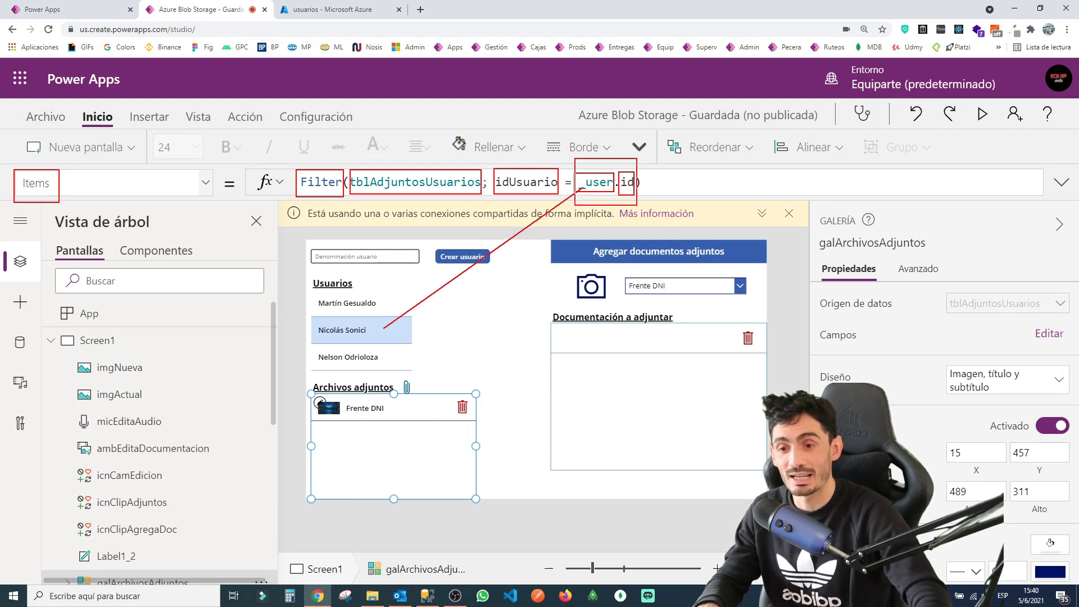
key(alt+Tab)
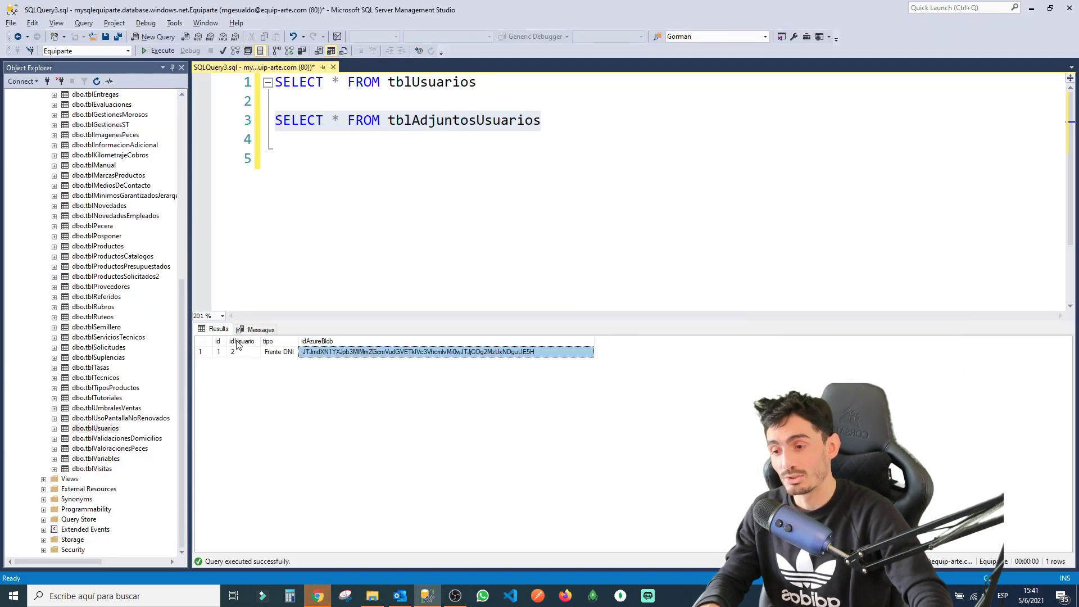
Confirm the tblAdjuntosUsuarios row is Frente DNI for idUsuario 2, then return to Power Apps.
drag(387, 100, 558, 143)
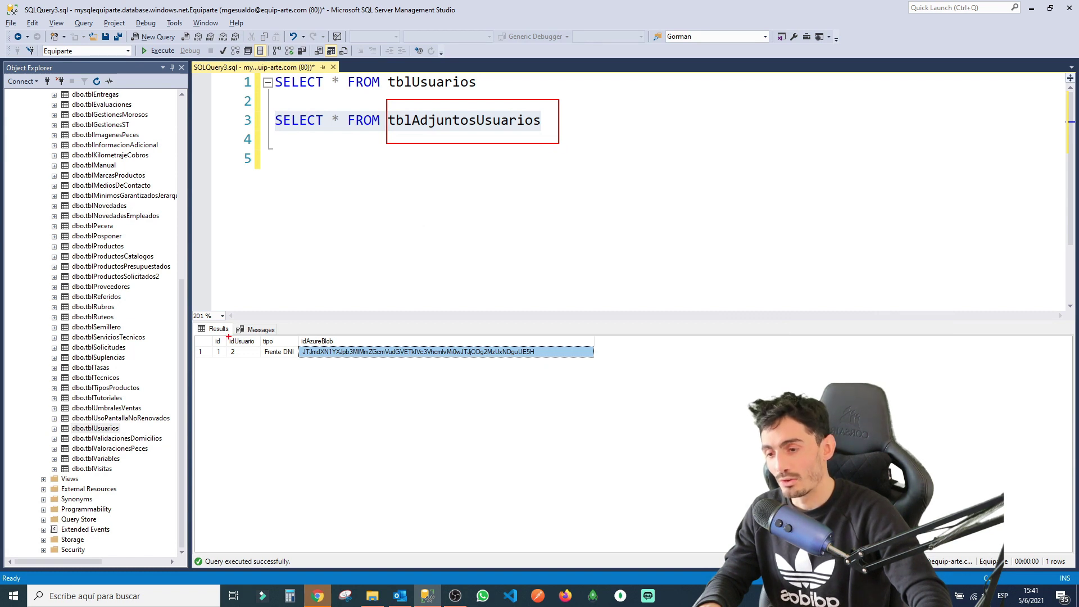
drag(229, 336, 265, 373)
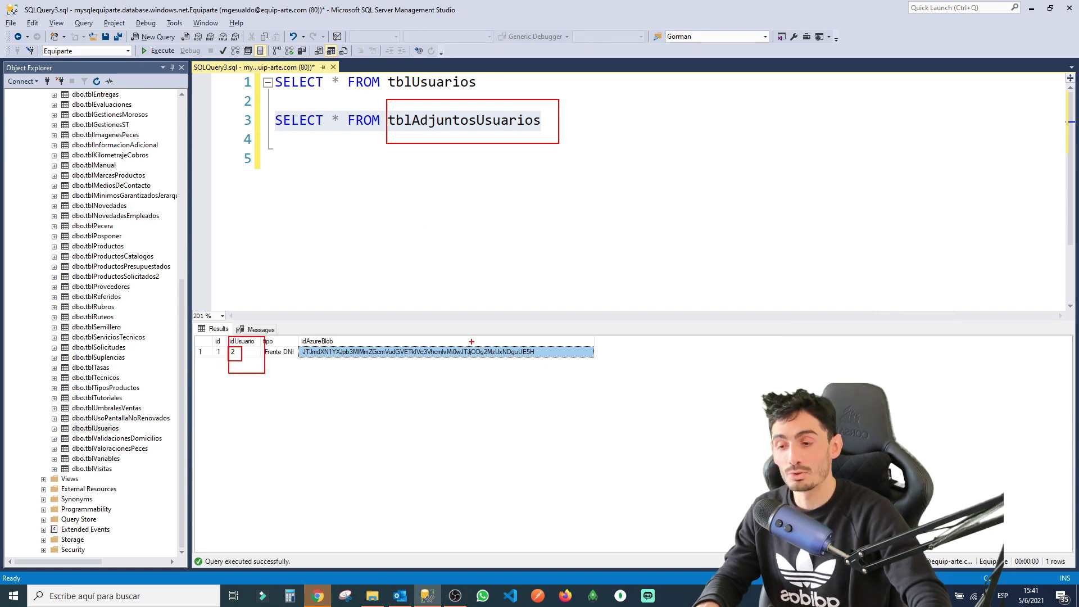
key(Escape)
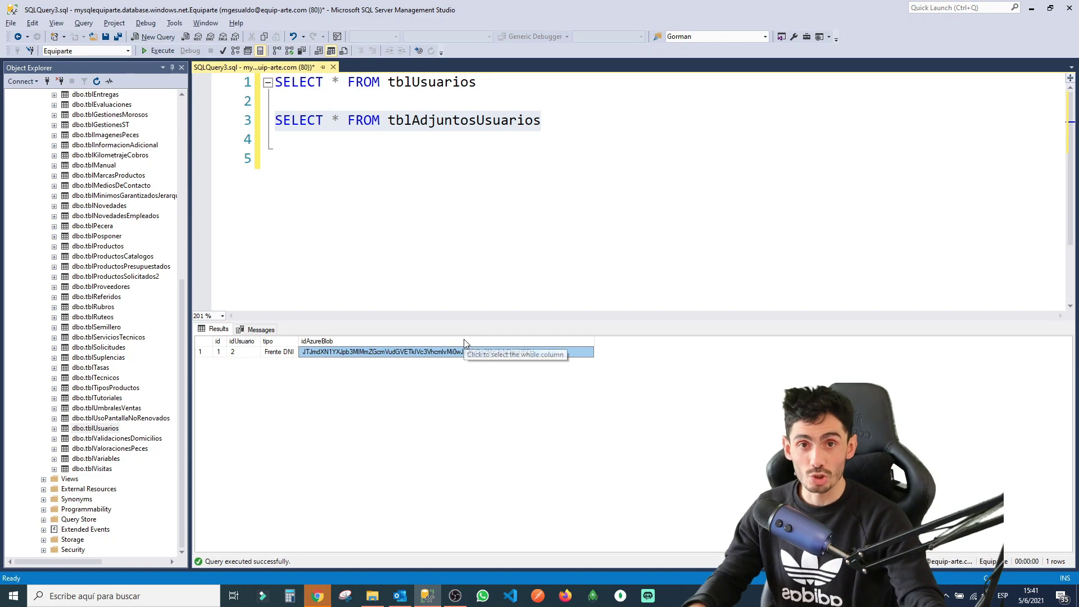
key(alt+Tab)
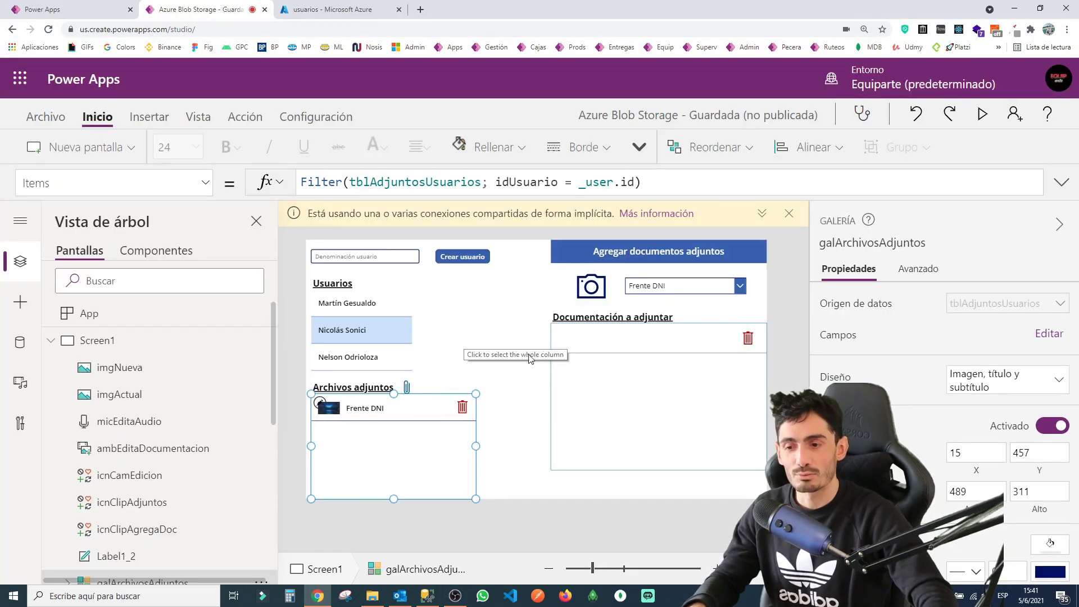
For the third user, attach relojArena.png as a Servicio document and upload it.
click(393, 366)
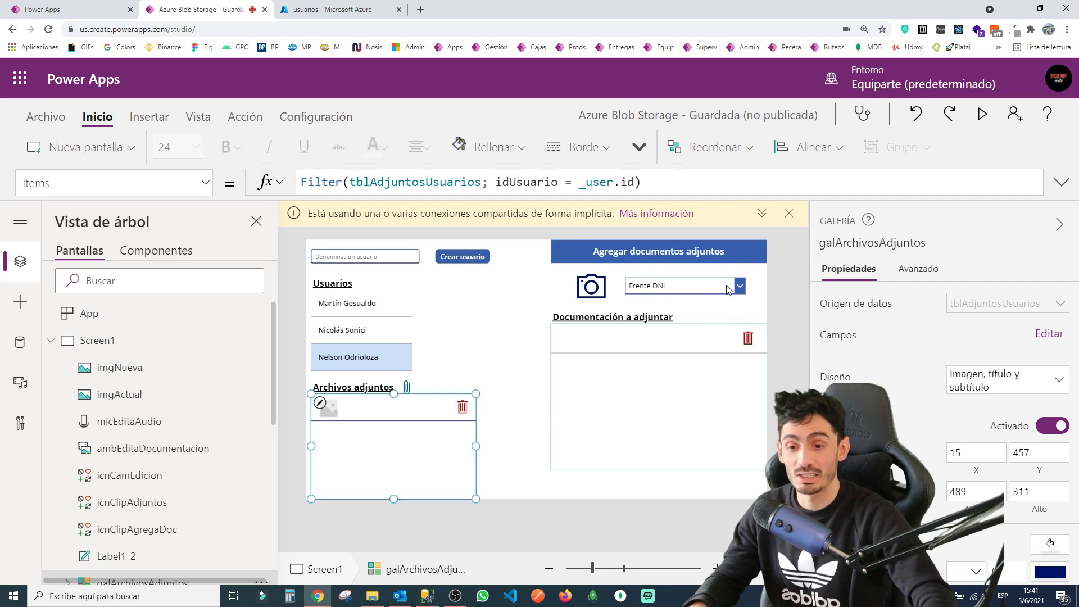
click(697, 285)
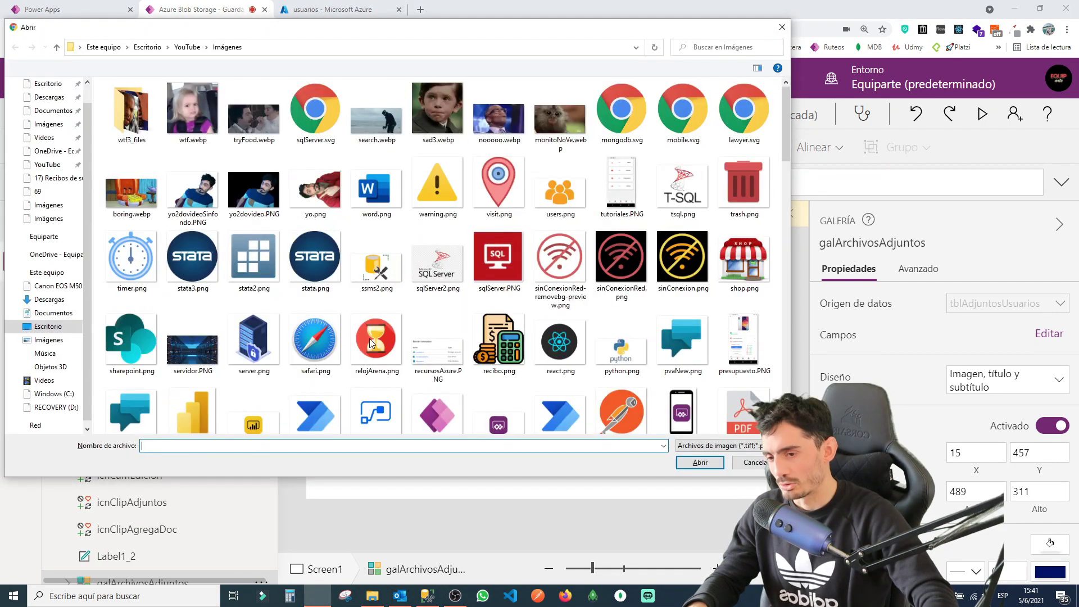
double_click(369, 339)
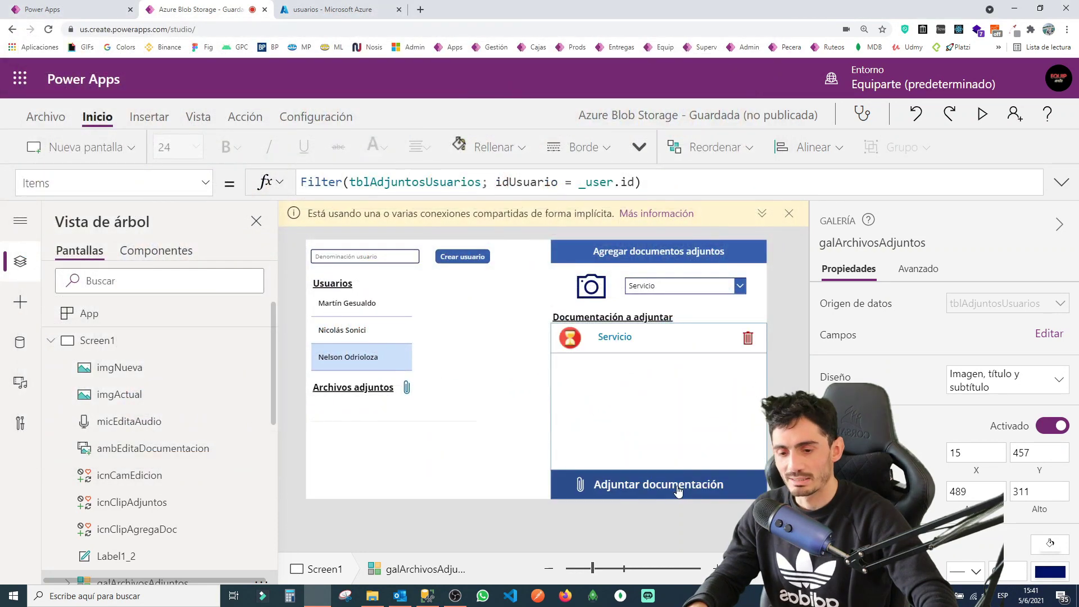
click(679, 491)
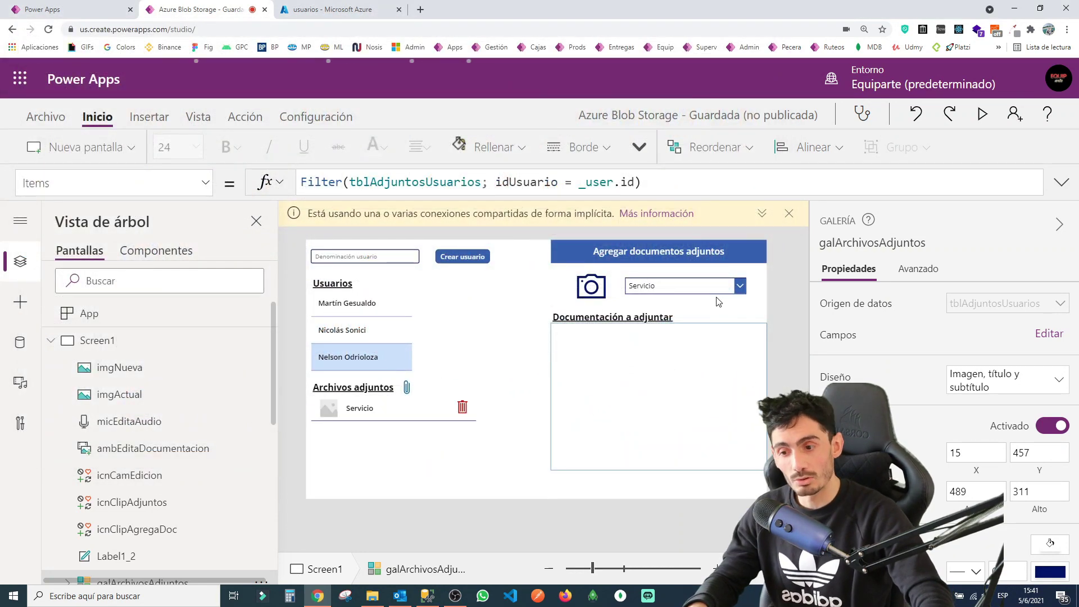
Rerun the tblAdjuntosUsuarios query in SSMS to see the new Servicio row for idUsuario 3.
key(alt+Tab)
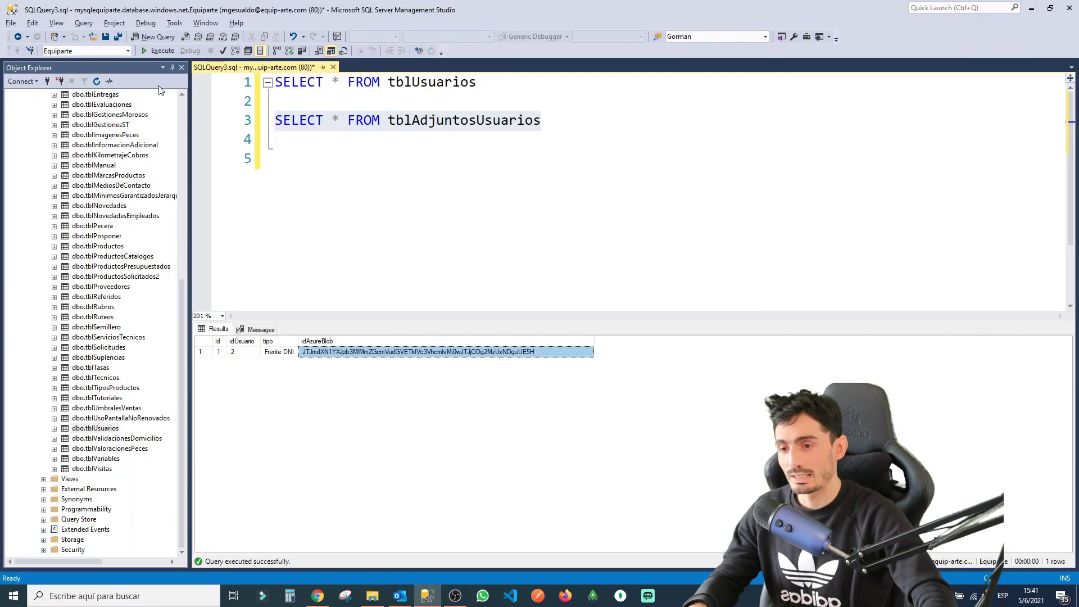
click(162, 50)
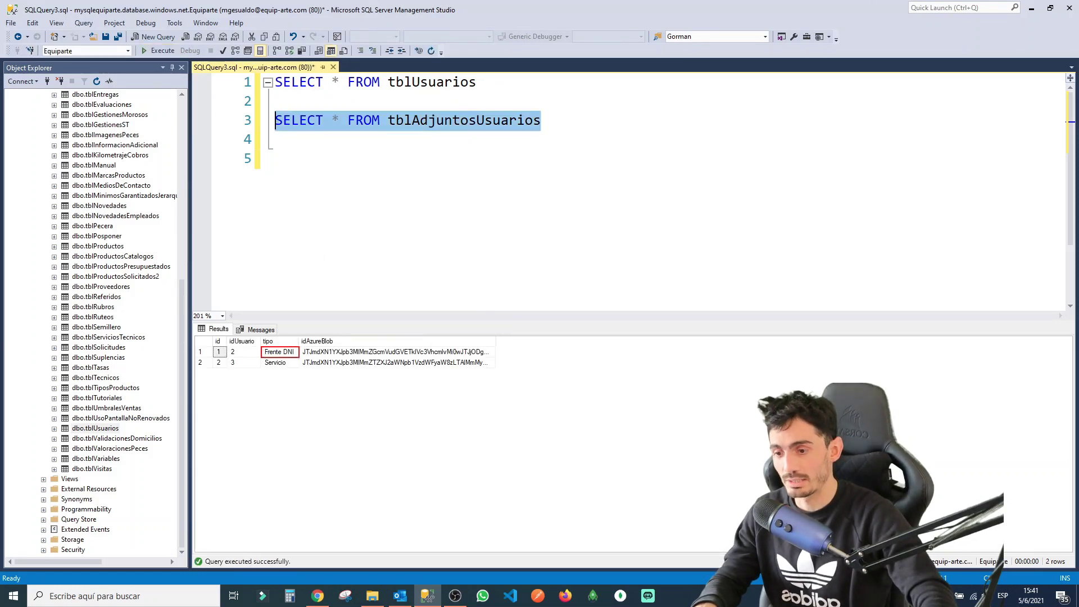
drag(299, 373, 305, 373)
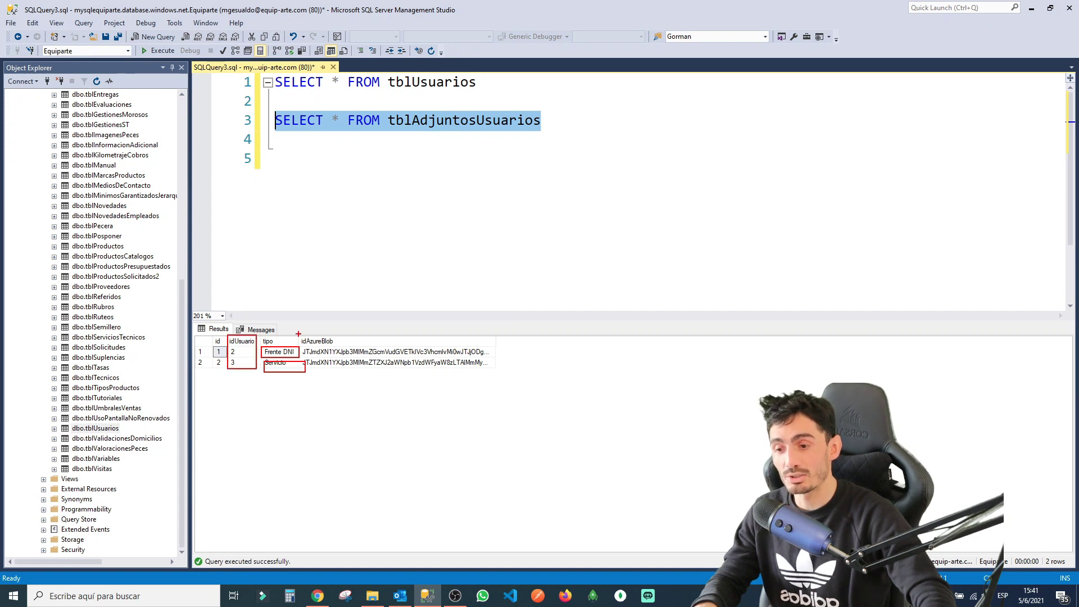
key(Escape)
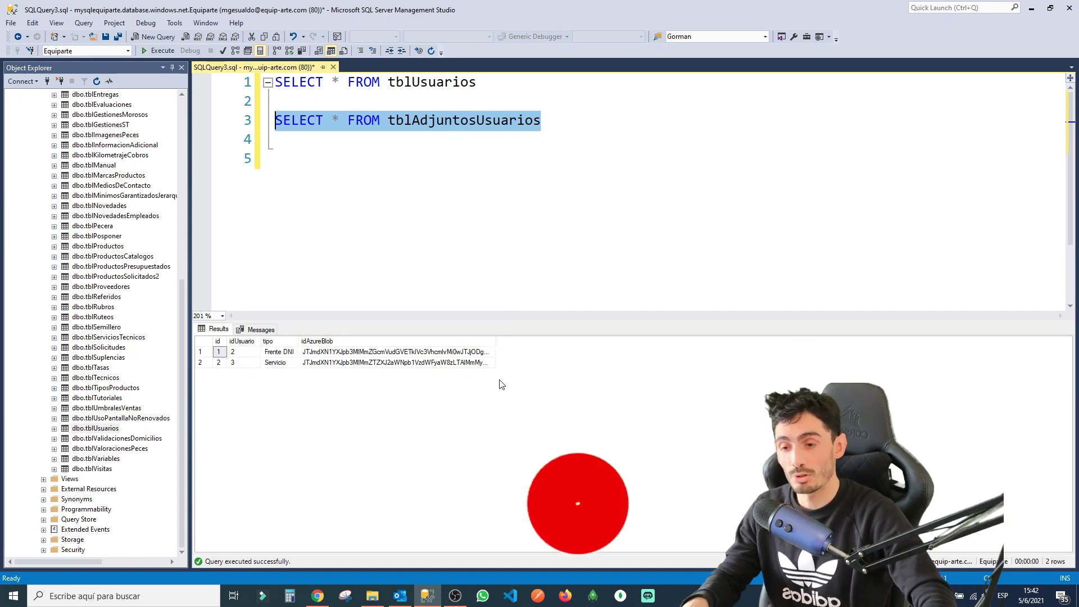
Refresh the Azure usuarios container to confirm ServicioUsuario3-0,23391764.png, then return to Power Apps.
key(alt+Tab)
click(326, 10)
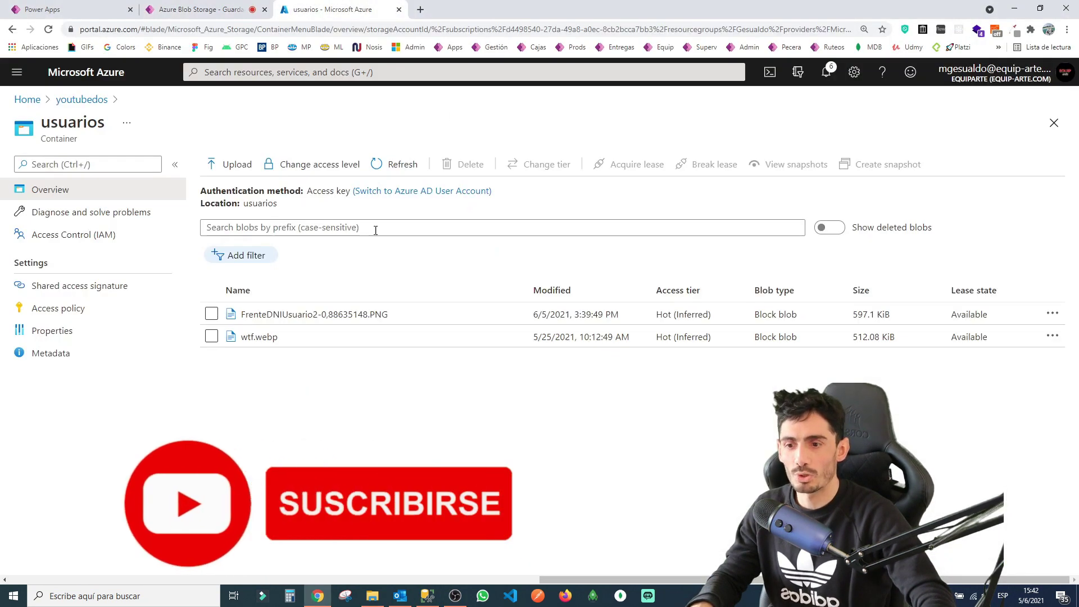
click(396, 164)
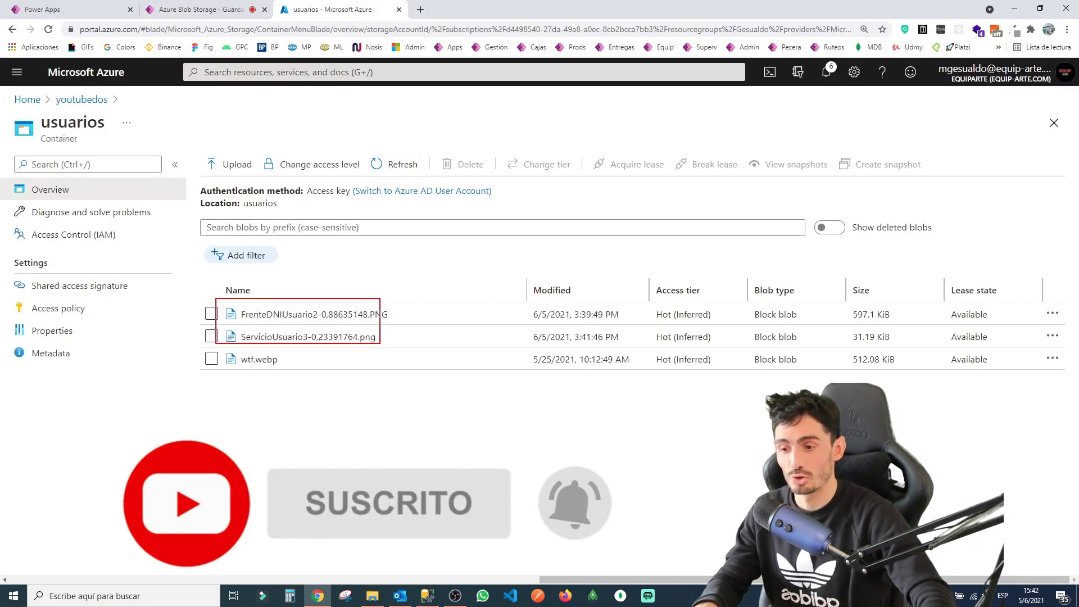
drag(380, 344, 436, 347)
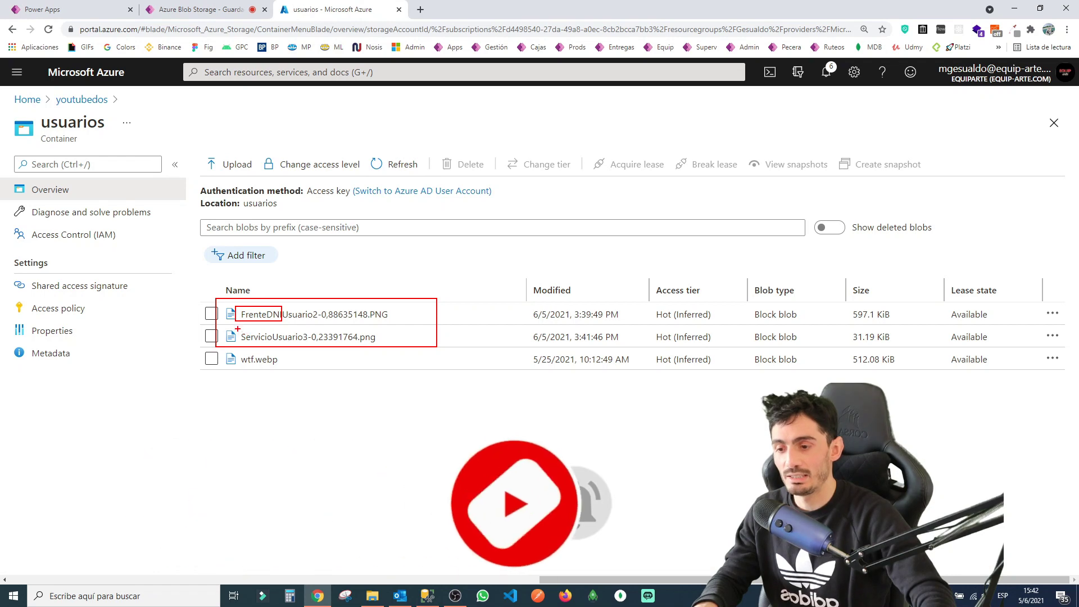
drag(236, 326, 267, 344)
key(ctrl+shift+Tab)
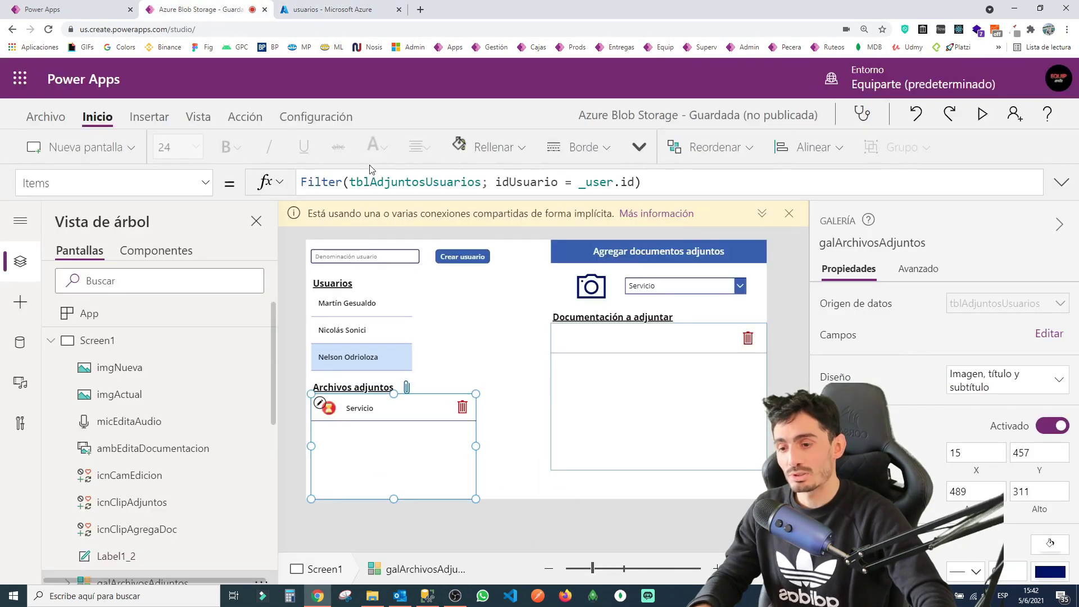
Queue a new Servicio compass image for the third user and expand the btnAdjuntar OnSelect formula.
alt+click(365, 330)
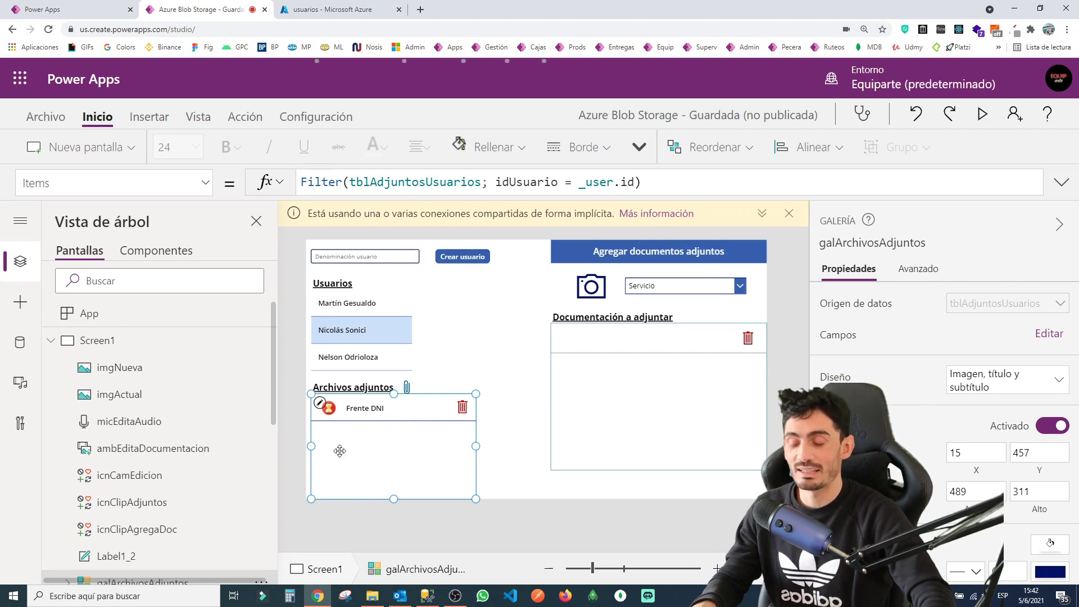
click(332, 408)
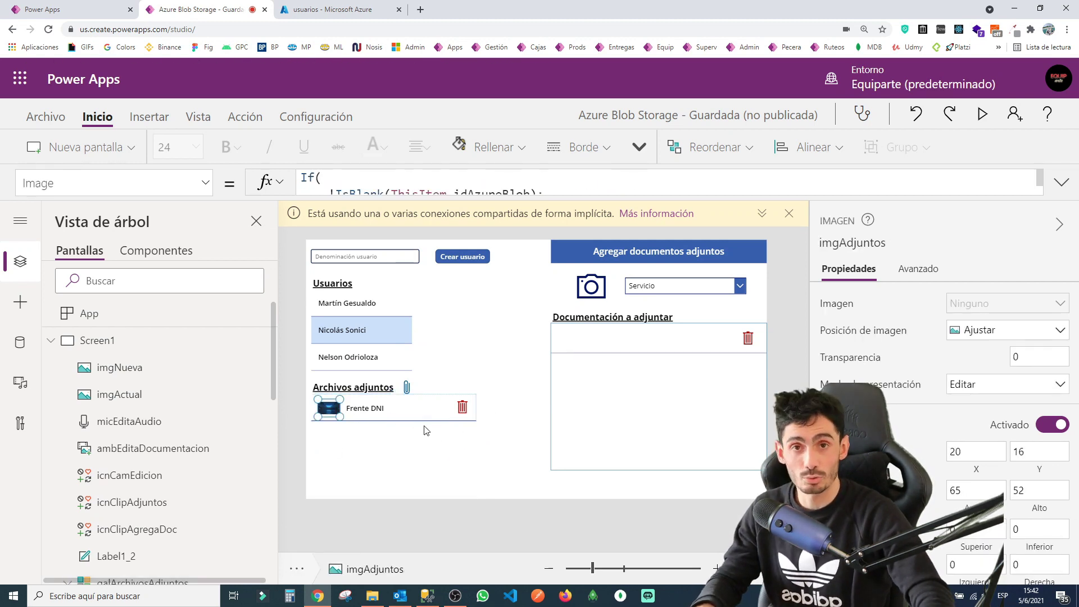
alt+click(349, 357)
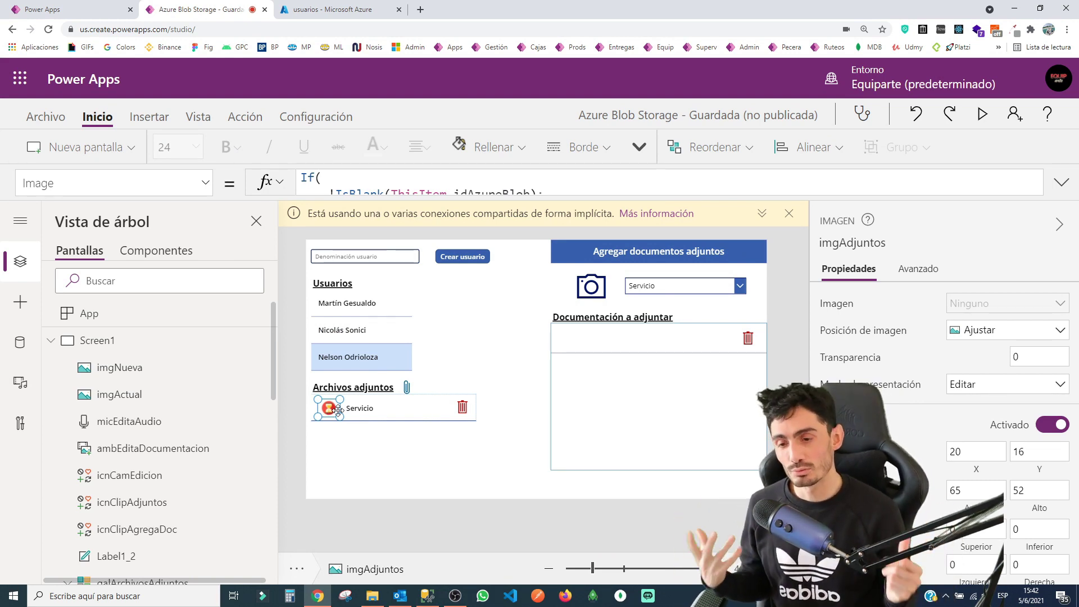
click(590, 299)
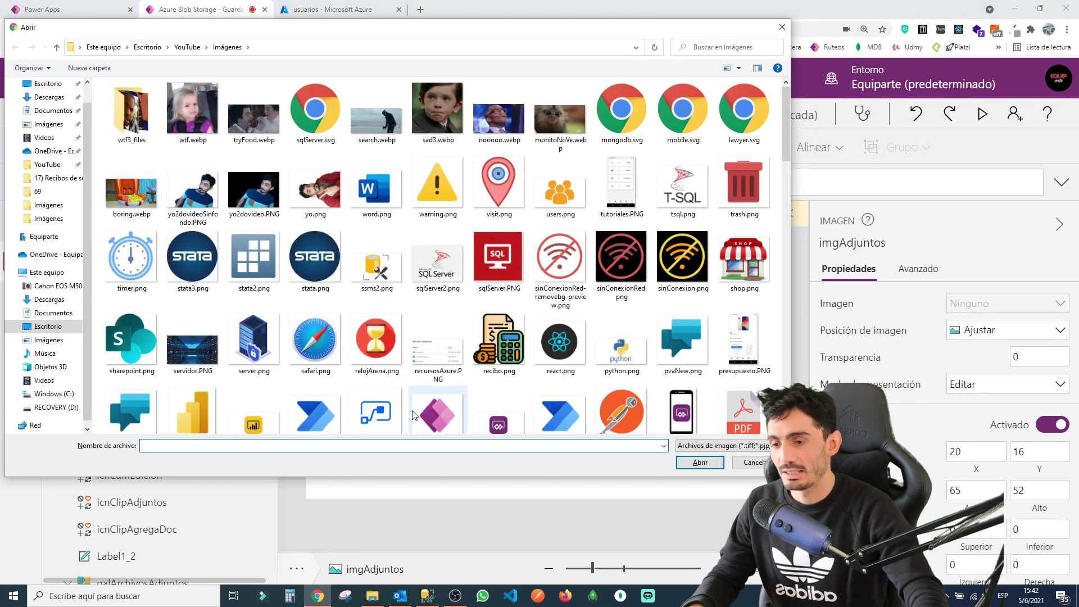
double_click(316, 340)
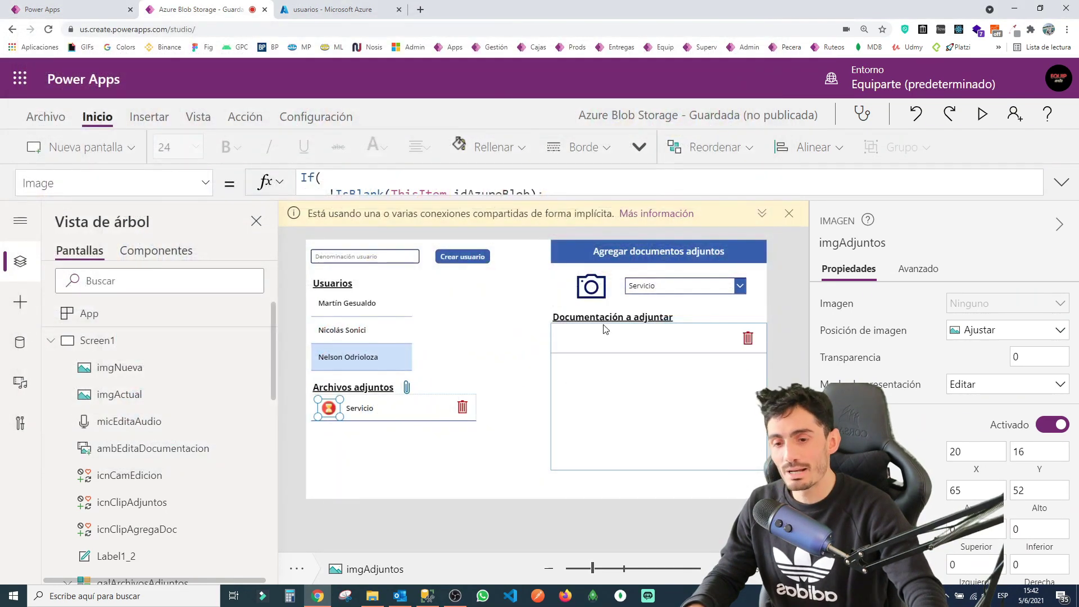
click(669, 490)
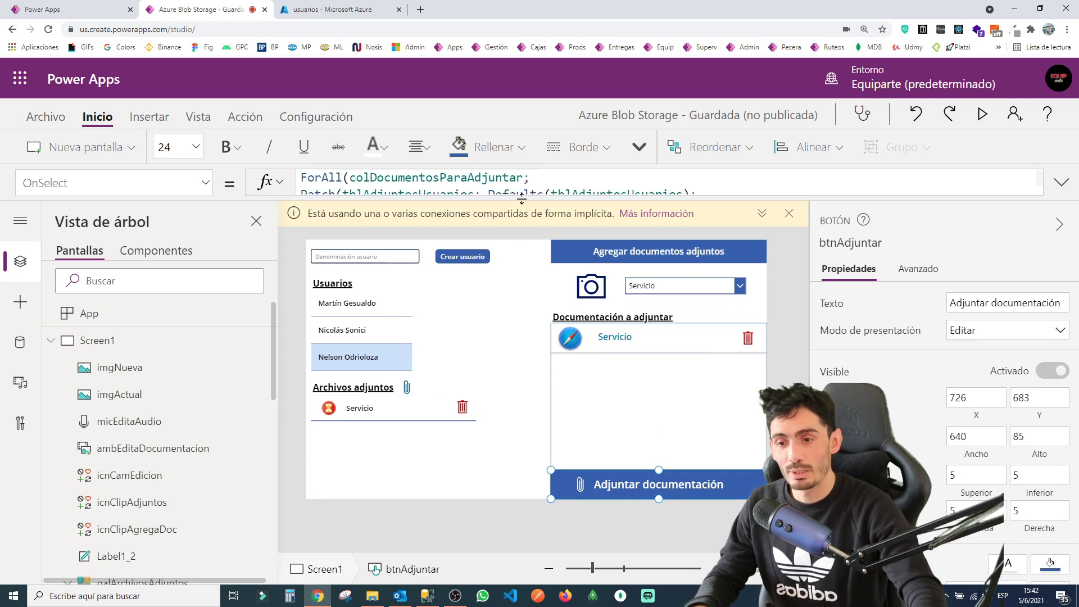
drag(522, 197, 523, 467)
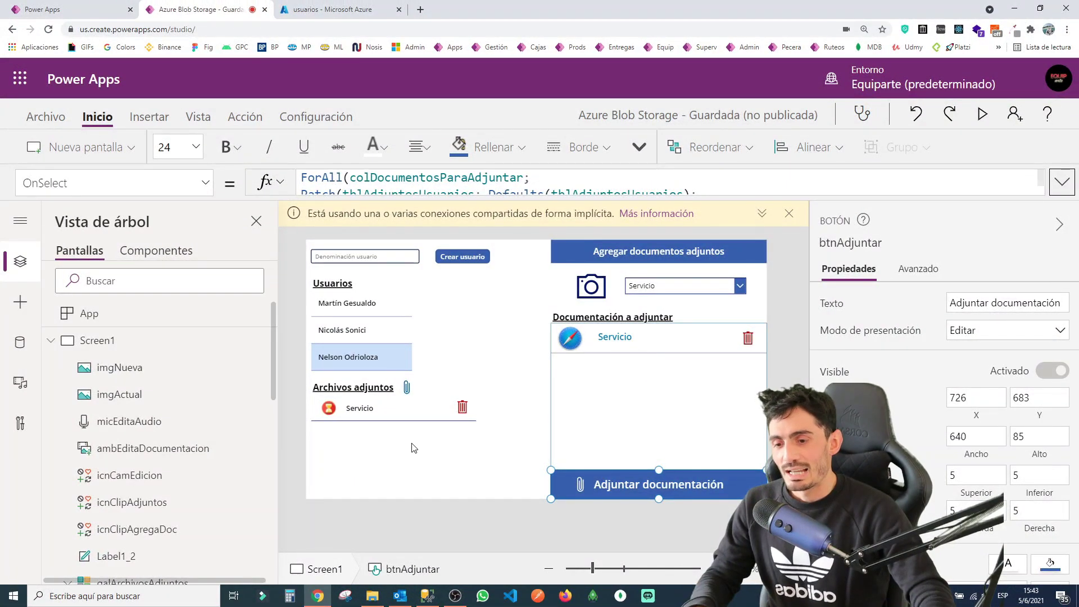
Zoom into galArchivosAdjuntos and show the imgAdjuntos Image formula with its If/IsBlank check.
click(413, 448)
scroll(302, 432, up, 3)
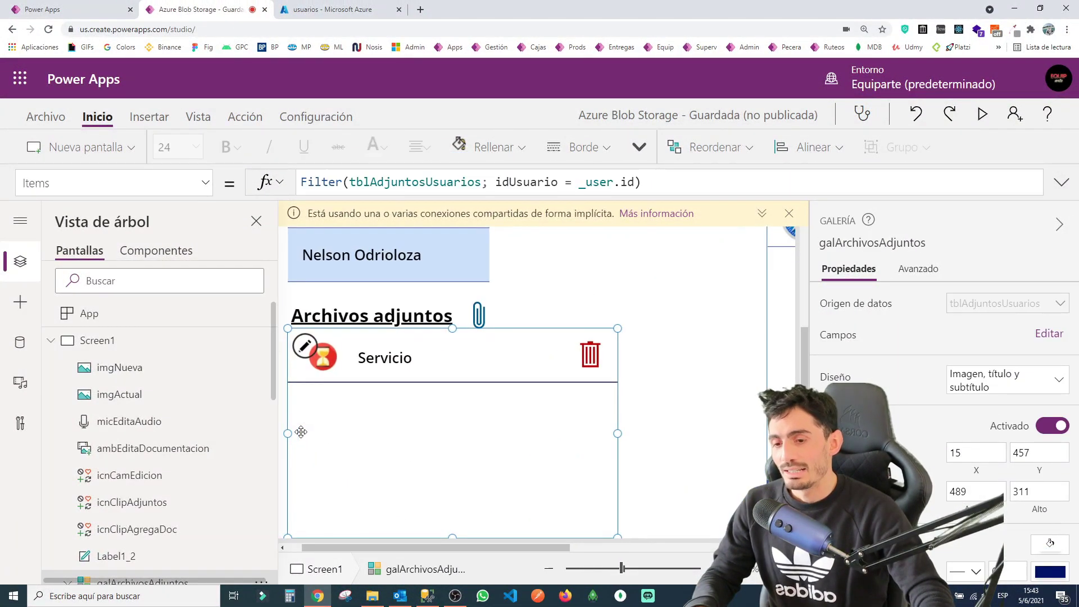
scroll(301, 431, up, 1)
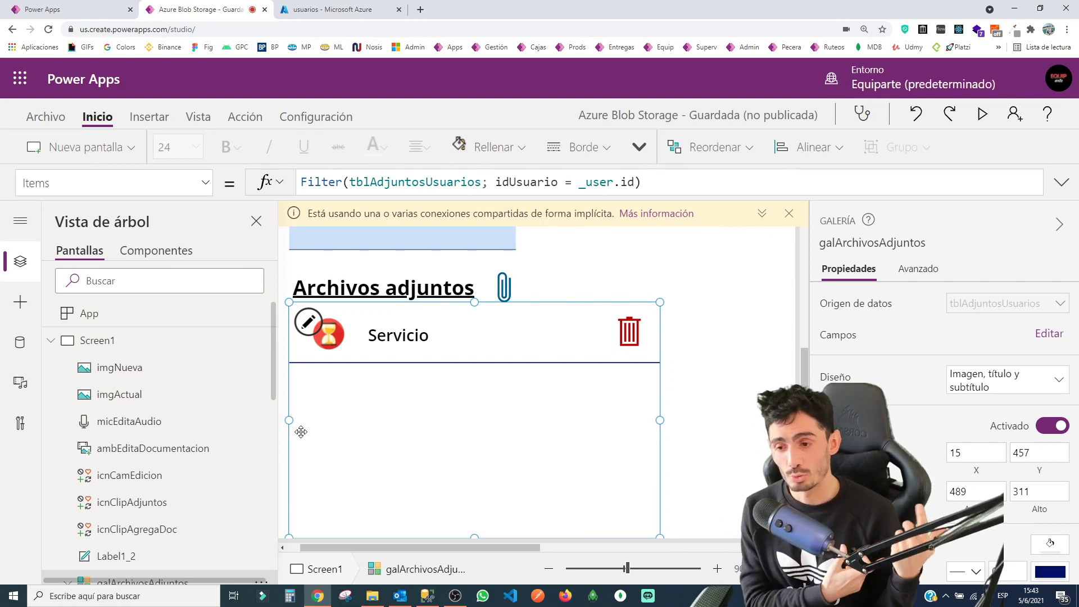
click(342, 347)
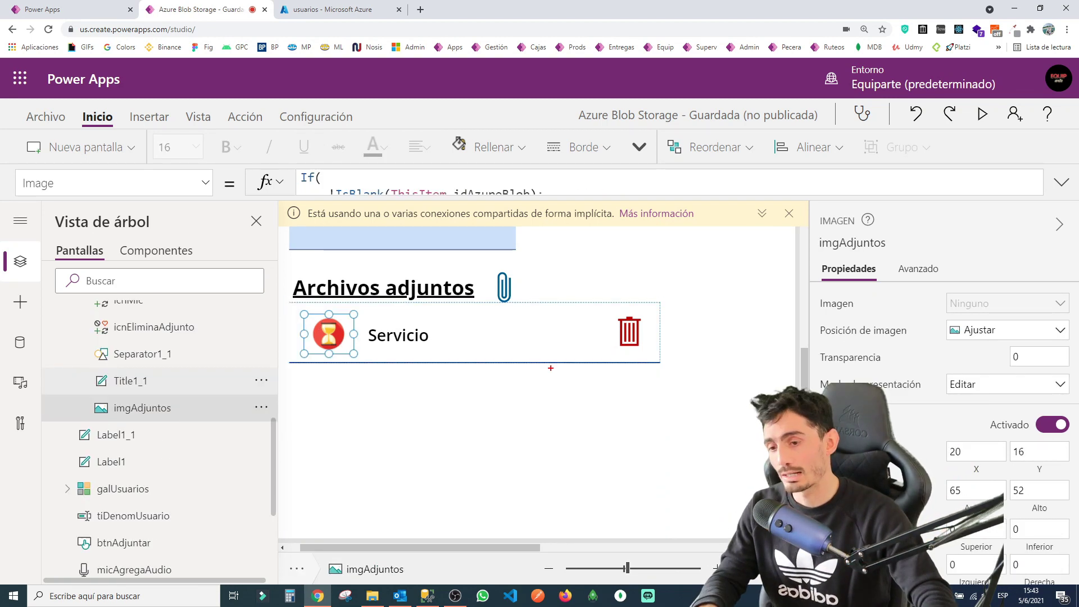
drag(85, 397, 184, 424)
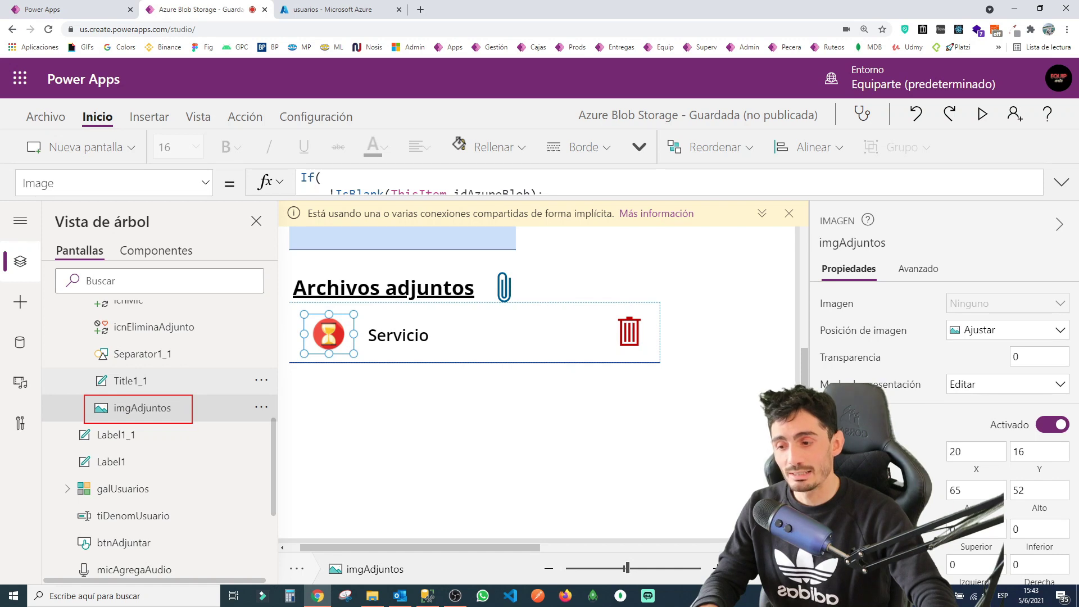
drag(12, 166, 68, 204)
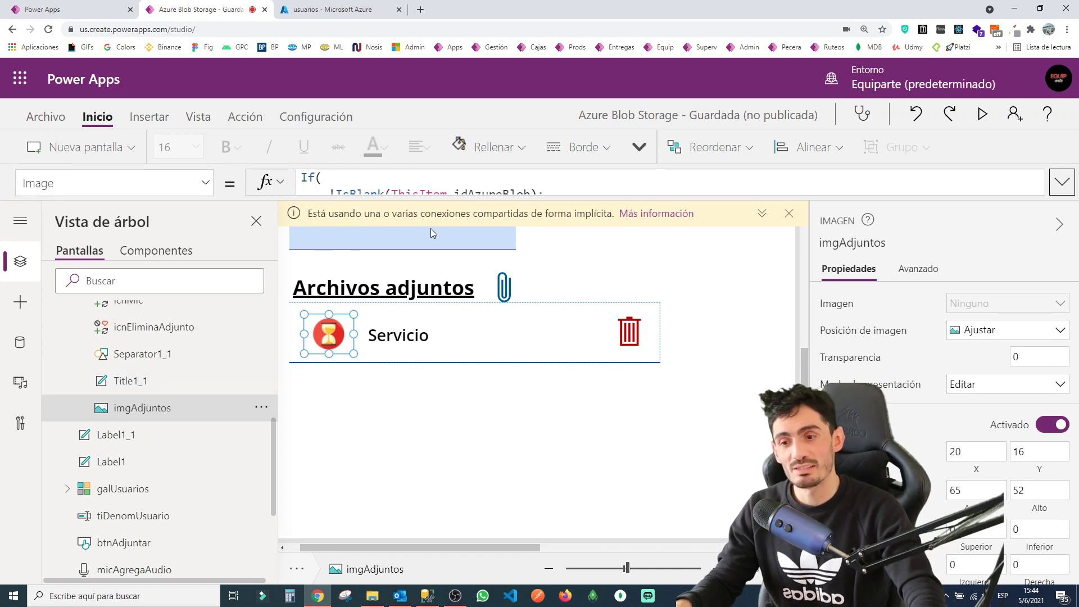
drag(564, 196, 544, 373)
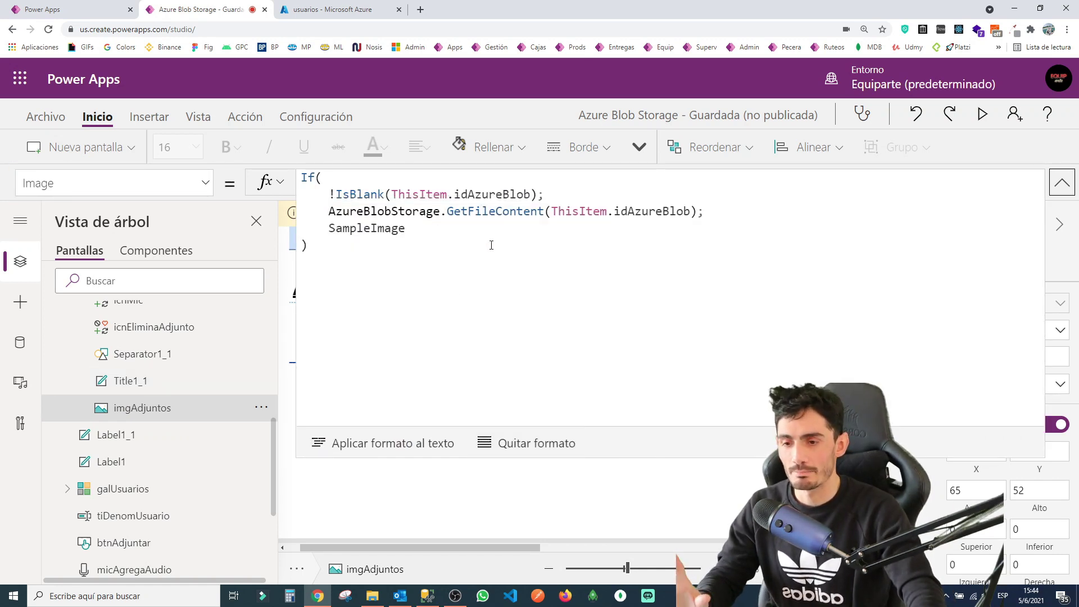
Delete the If(!IsBlank(...)) wrapper and SampleImage fallback from the imgAdjuntos Image formula.
drag(554, 198, 293, 184)
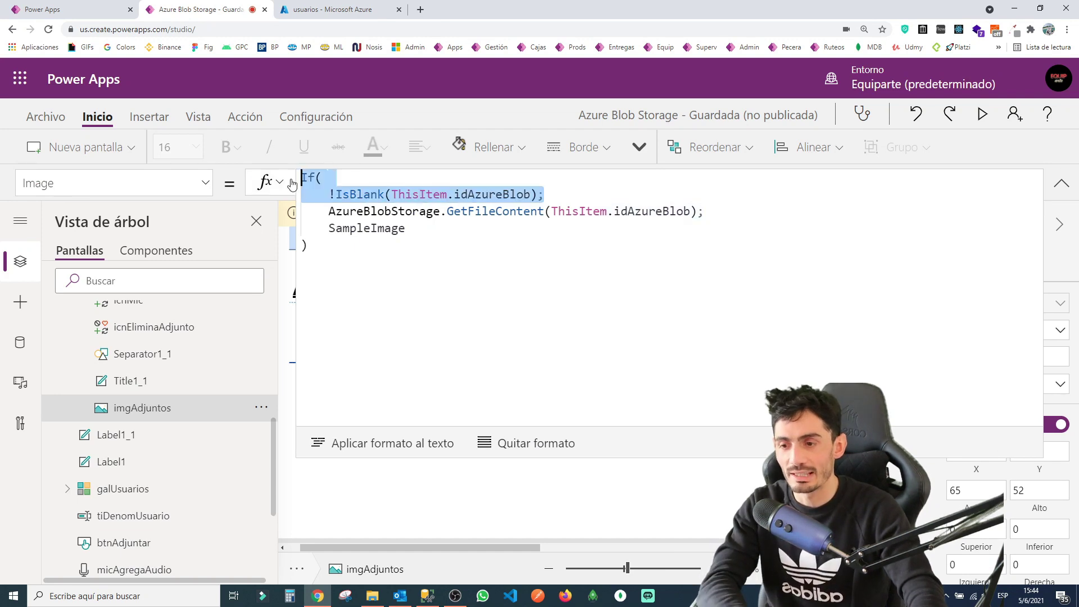
key(BackSpace)
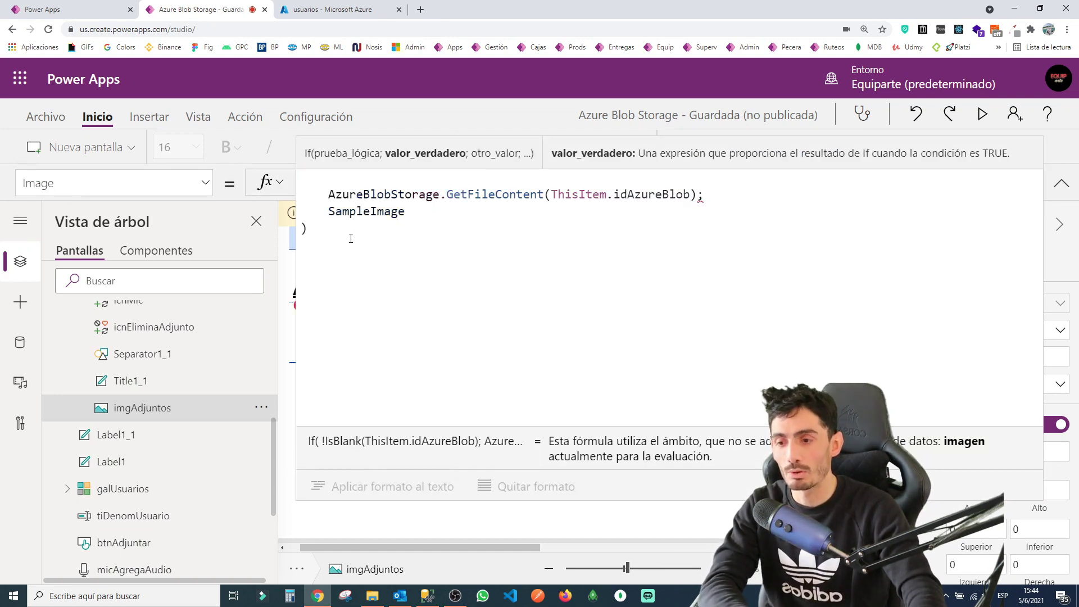
drag(337, 230, 273, 214)
key(BackSpace)
click(326, 194)
key(BackSpace)
key(BackSpace)
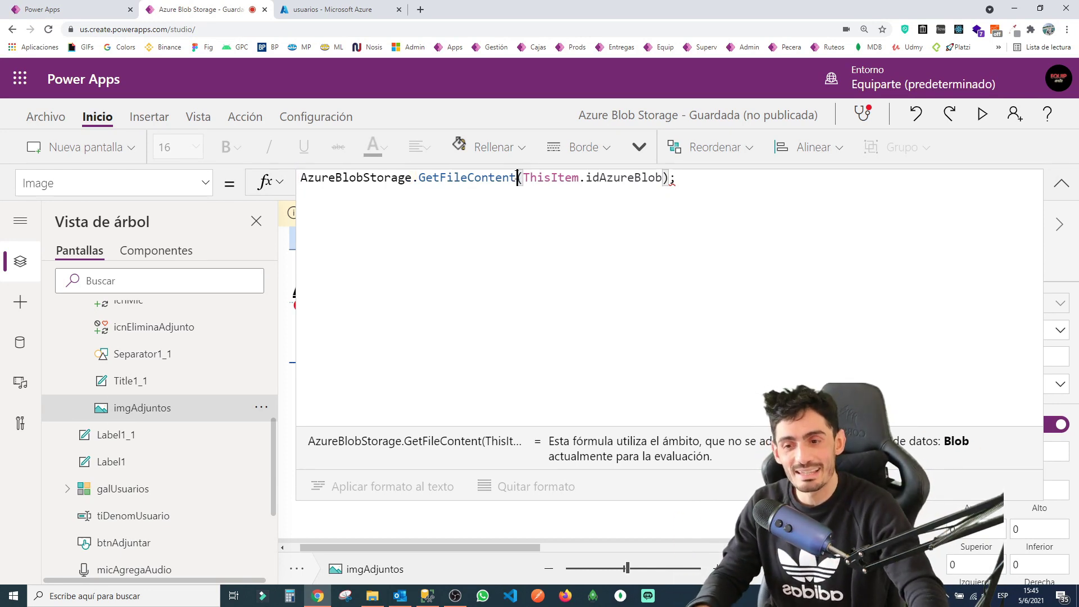
Remove the trailing semicolon, leaving only AzureBlobStorage.GetFileContent(ThisItem.idAzureBlob).
click(526, 181)
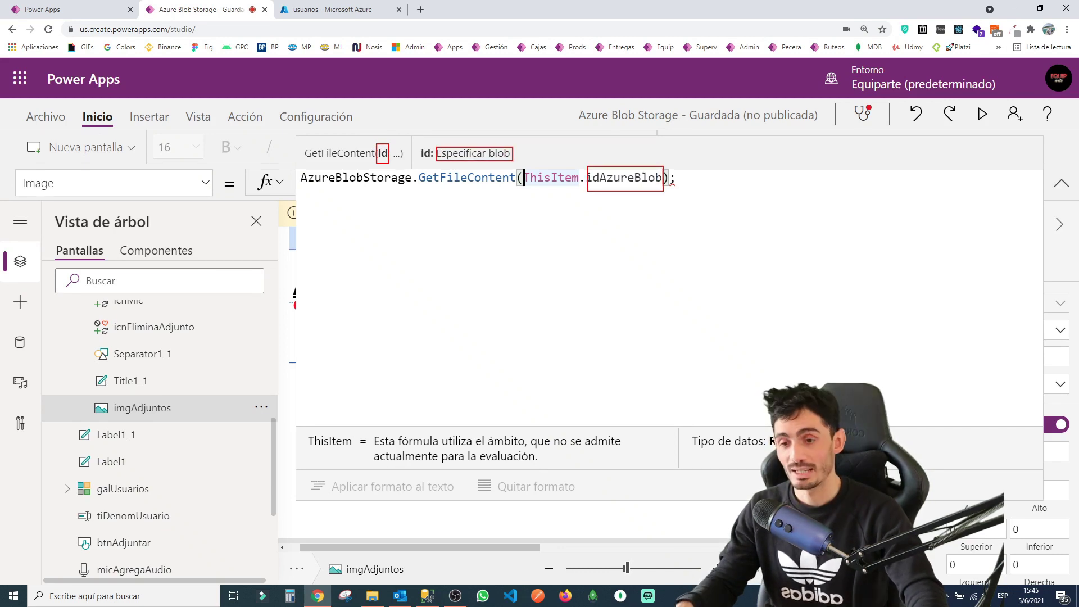
key(Escape)
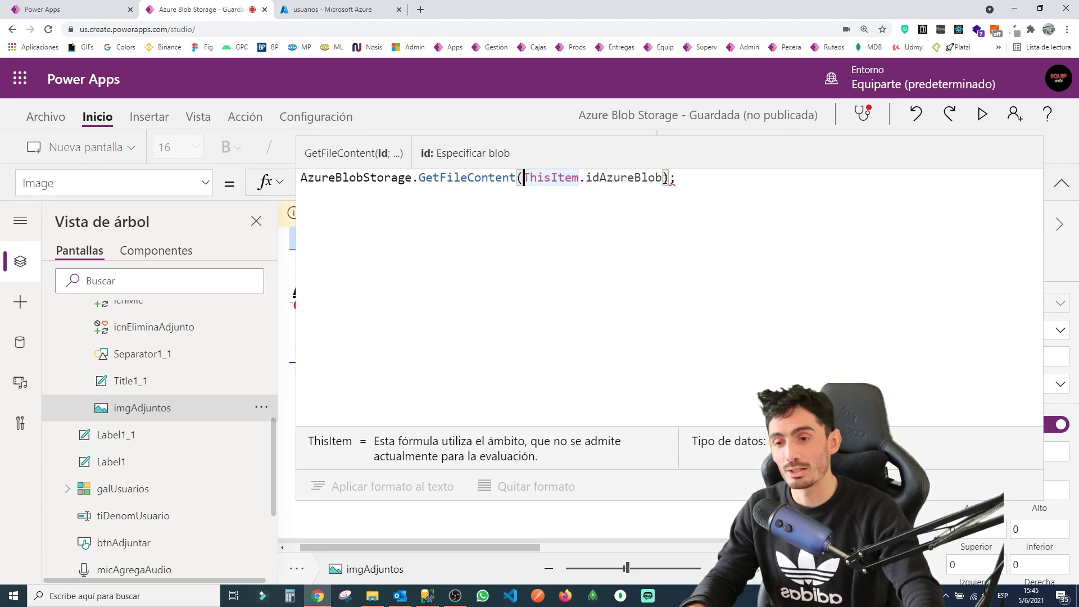
click(665, 179)
key(Delete)
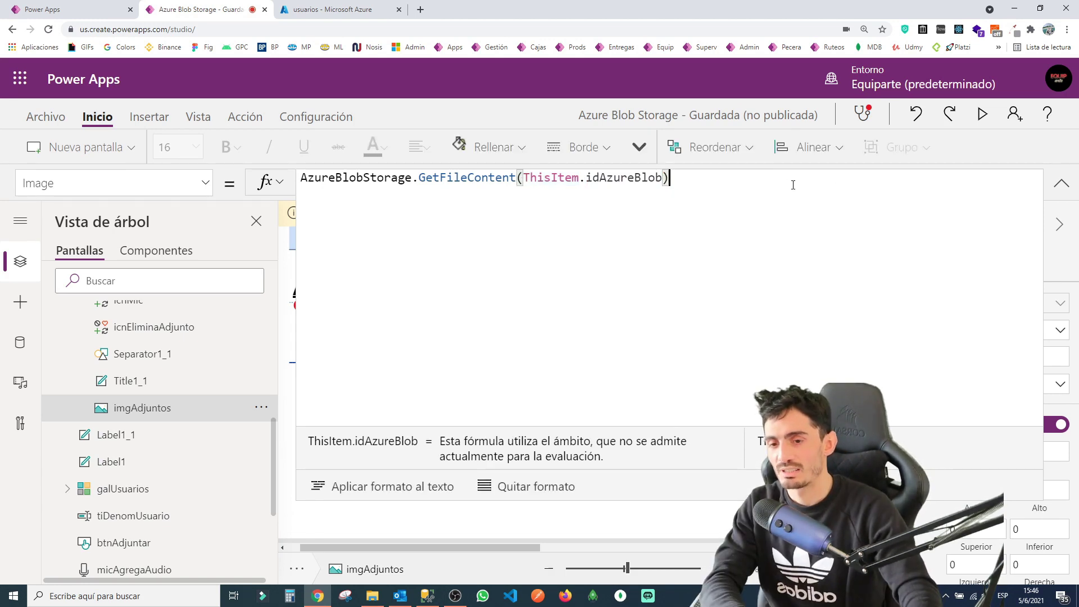
click(1063, 183)
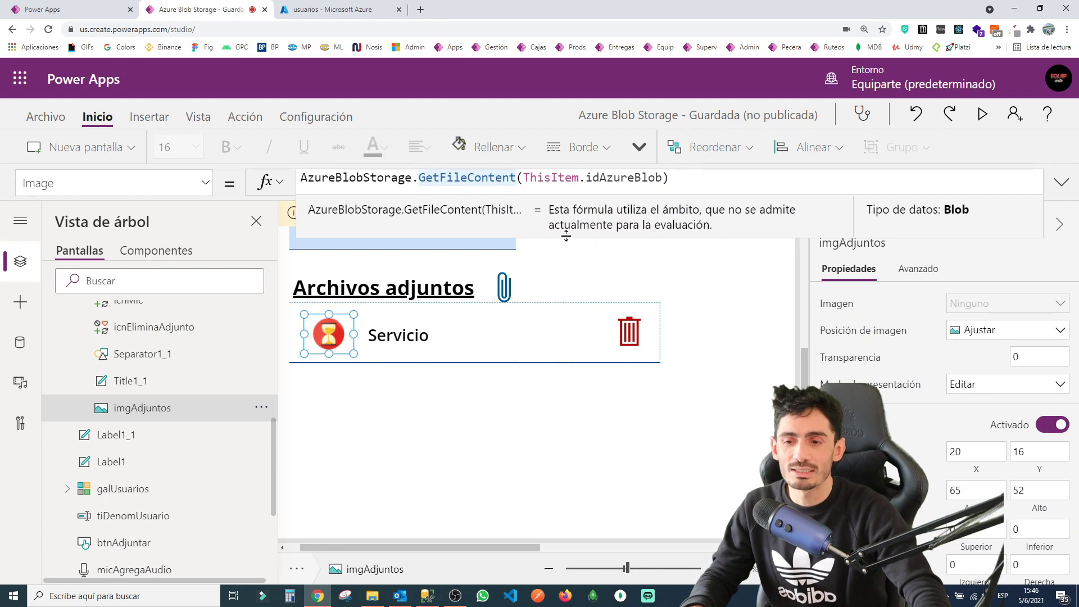
drag(566, 237, 562, 336)
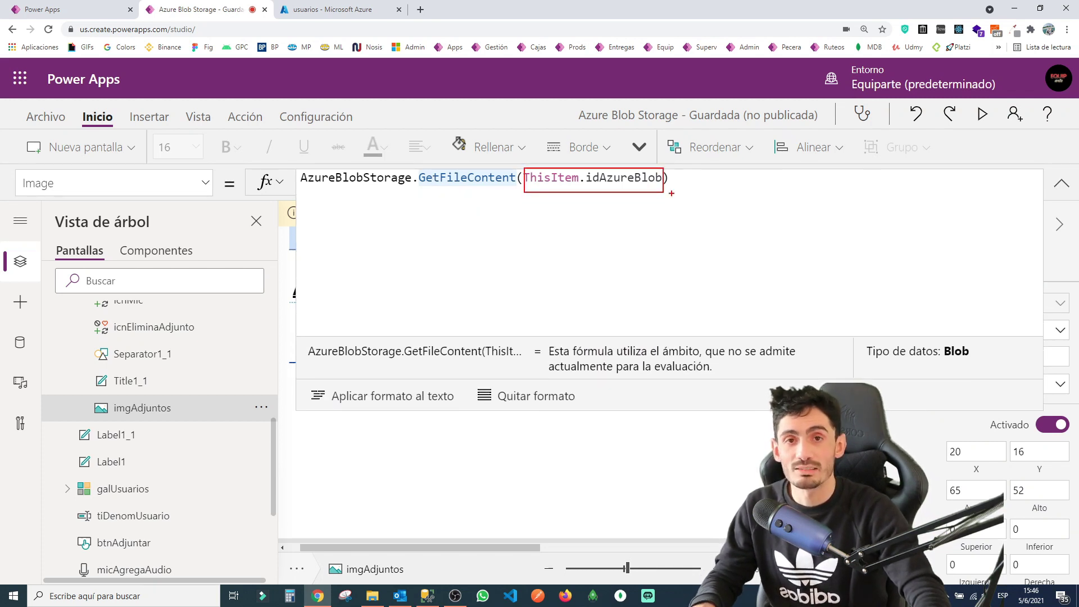
key(Escape)
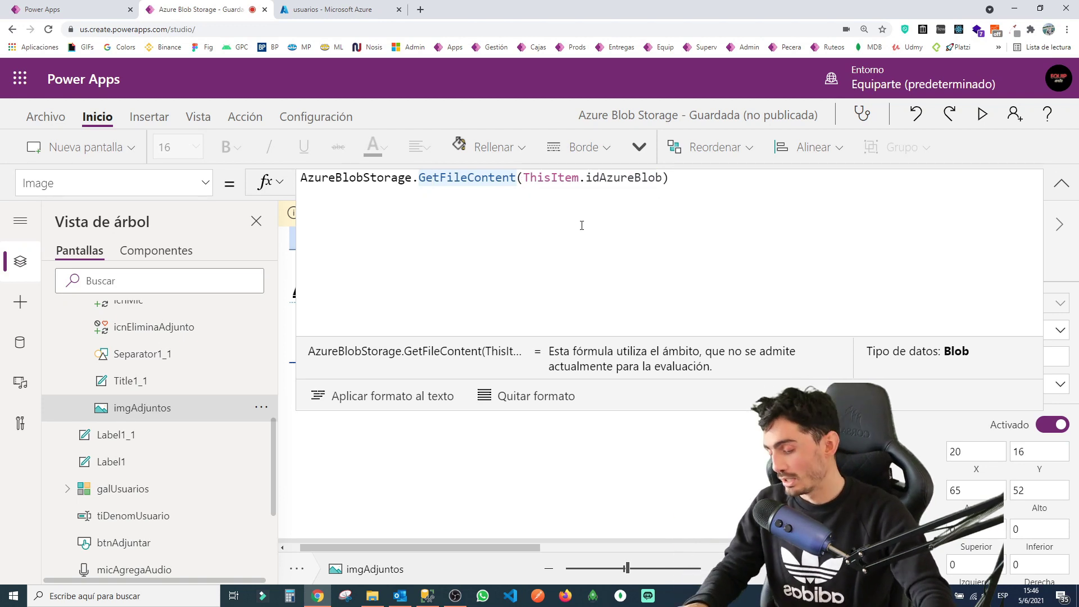
click(422, 205)
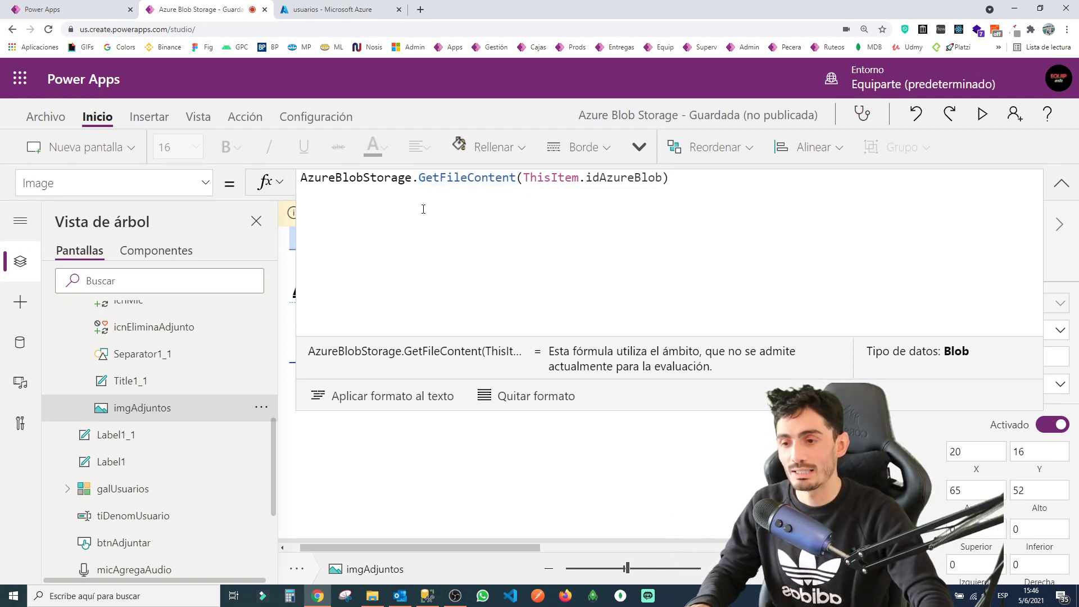
Add an If(!IsBlank(ThisItem.idAzureBlob); opening line above the GetFileContent call.
key(Return)
text(If)
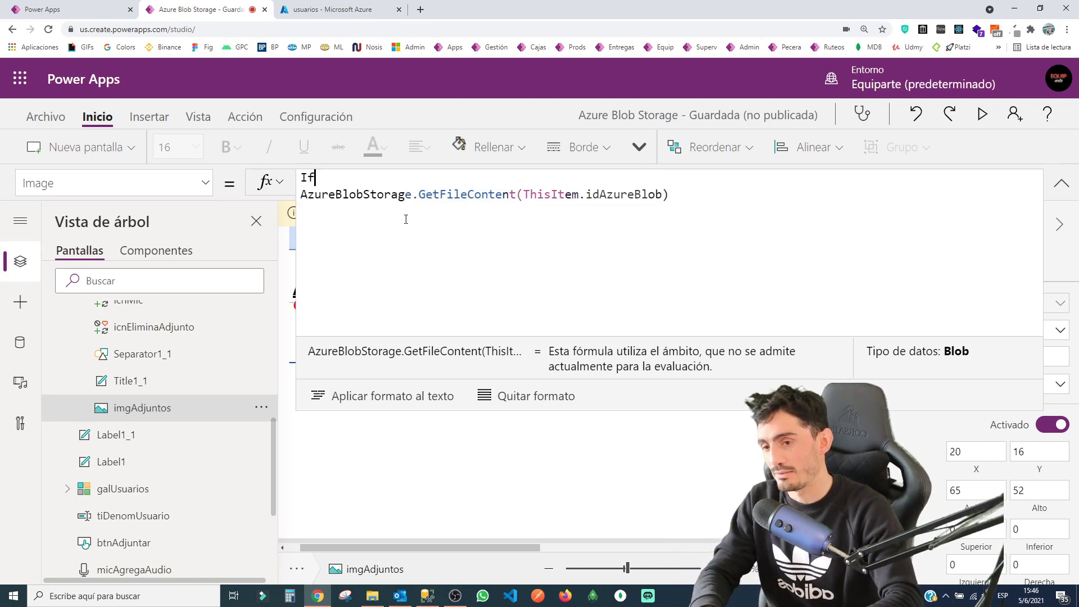
text(( !IsBlank()
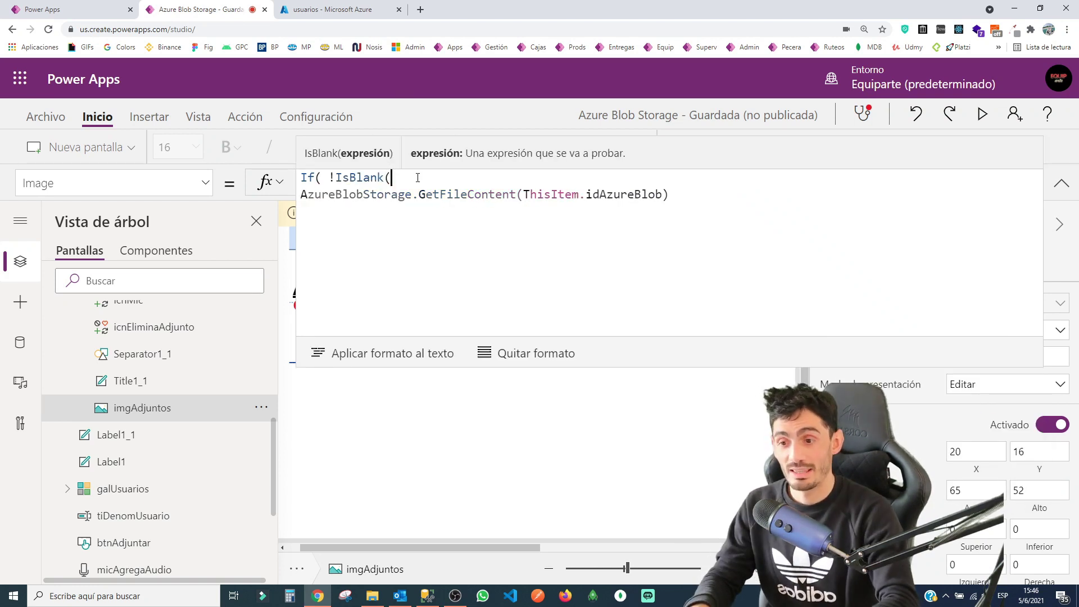
text(Thi)
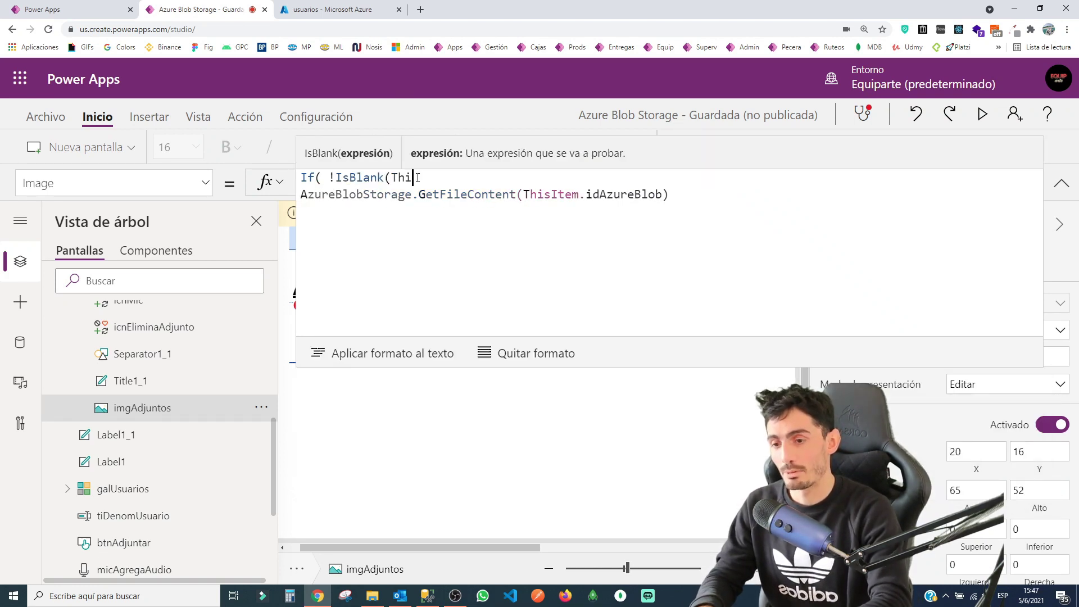
text(sItem.id)
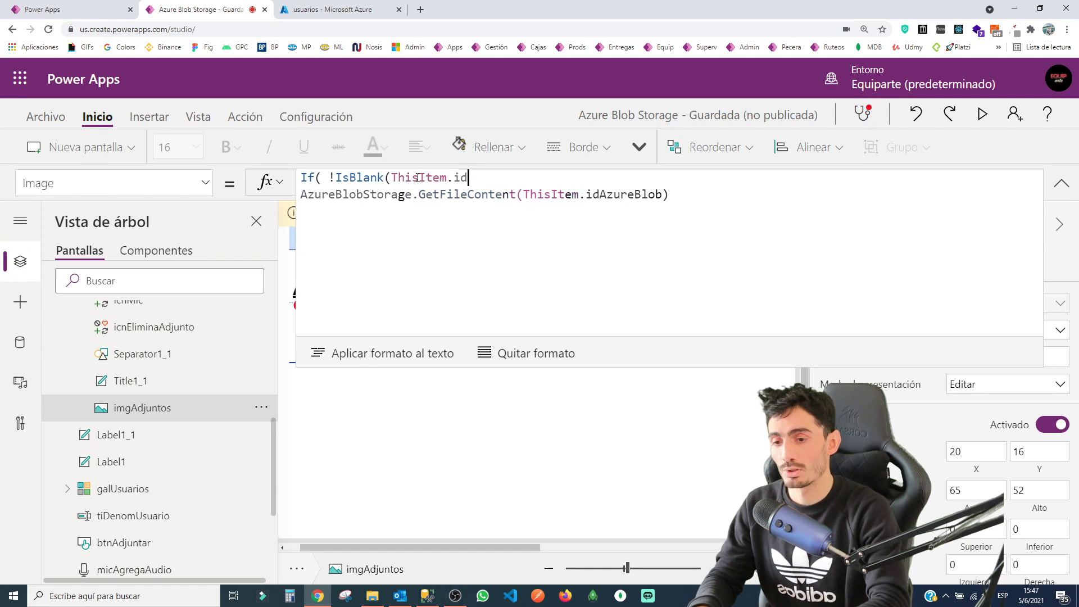
text(Az)
key(Tab)
text())
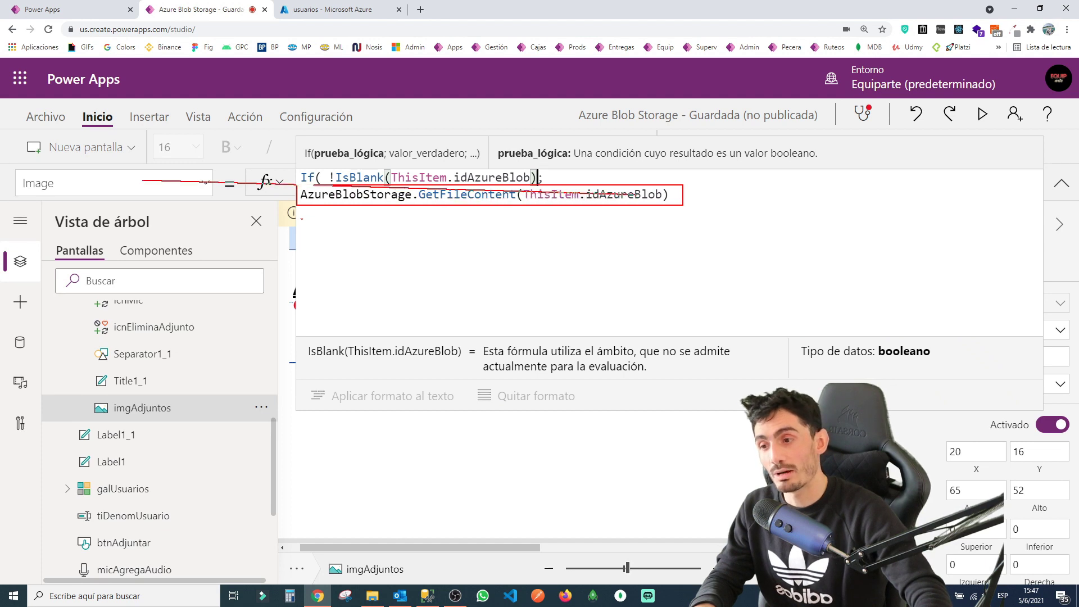
Close the If with a '; SampleImage)' fallback and collapse the formula bar.
click(683, 195)
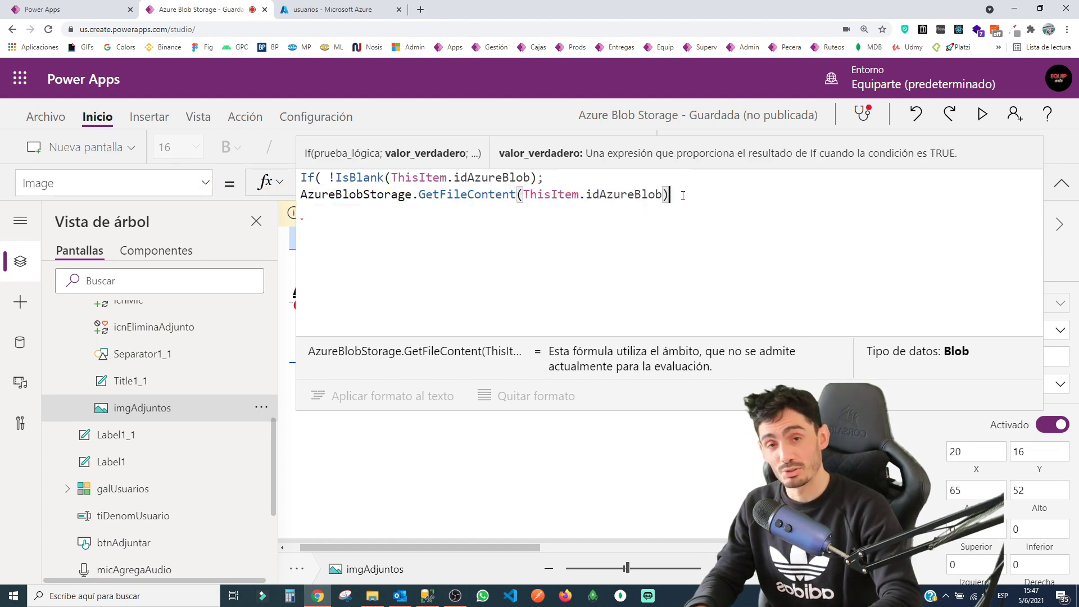
text(; )
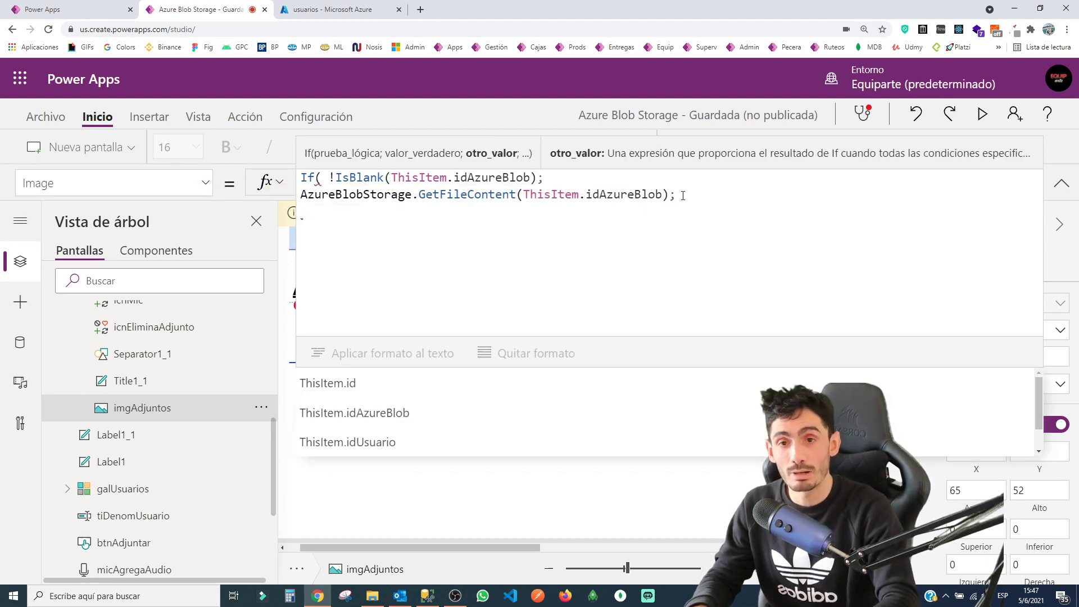
text(Sample)
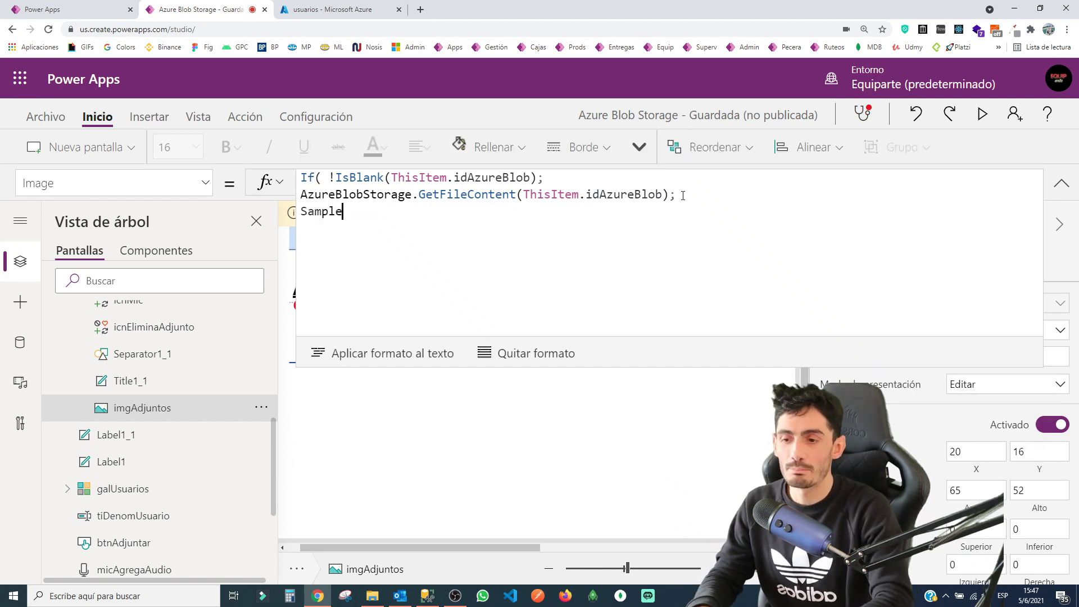
text(I)
key(Tab)
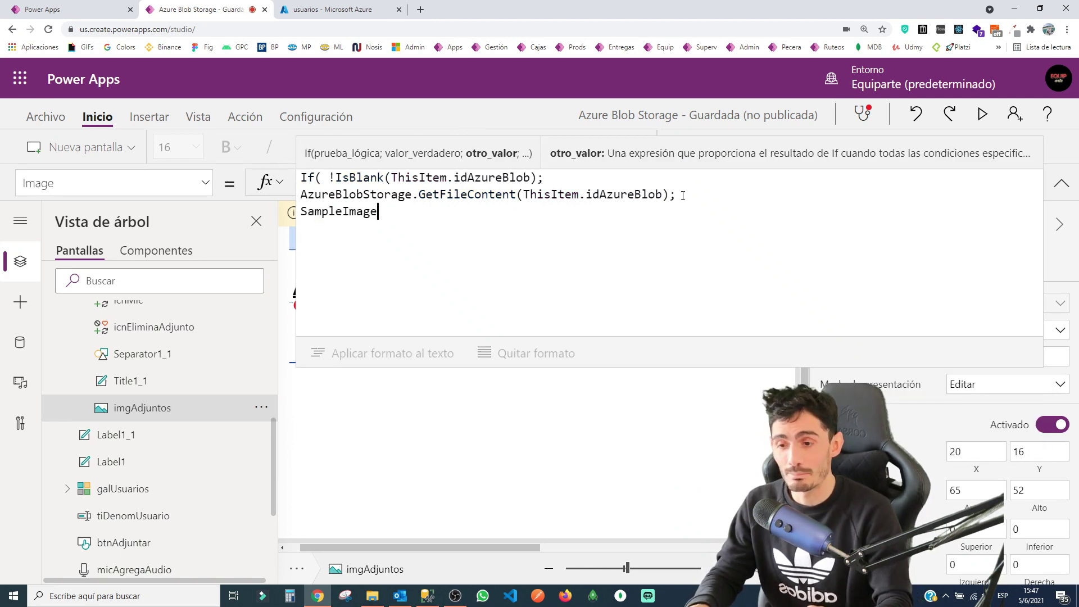
text())
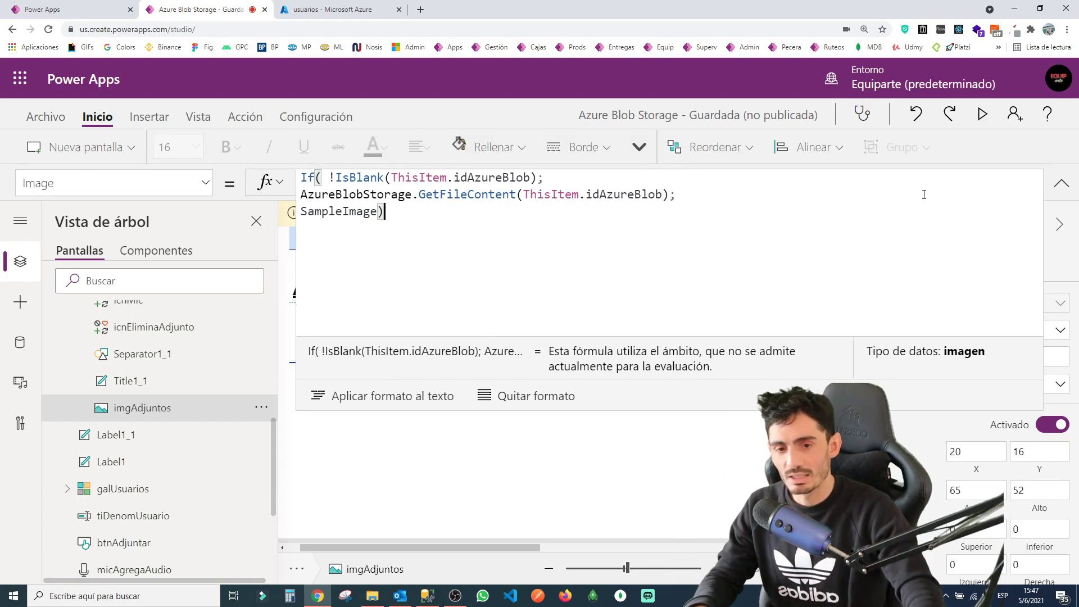
click(779, 278)
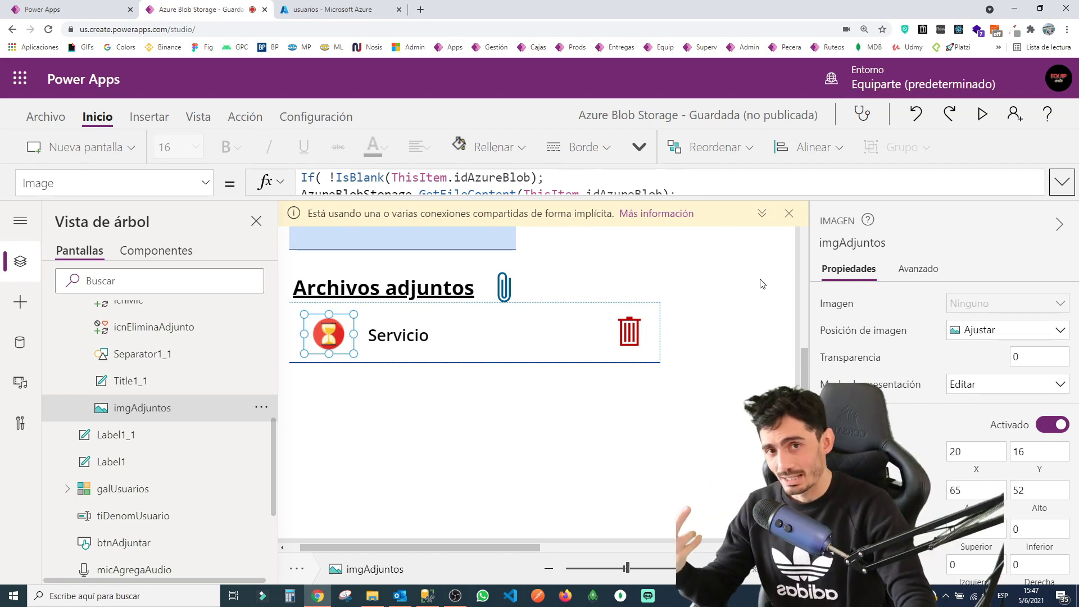
click(635, 336)
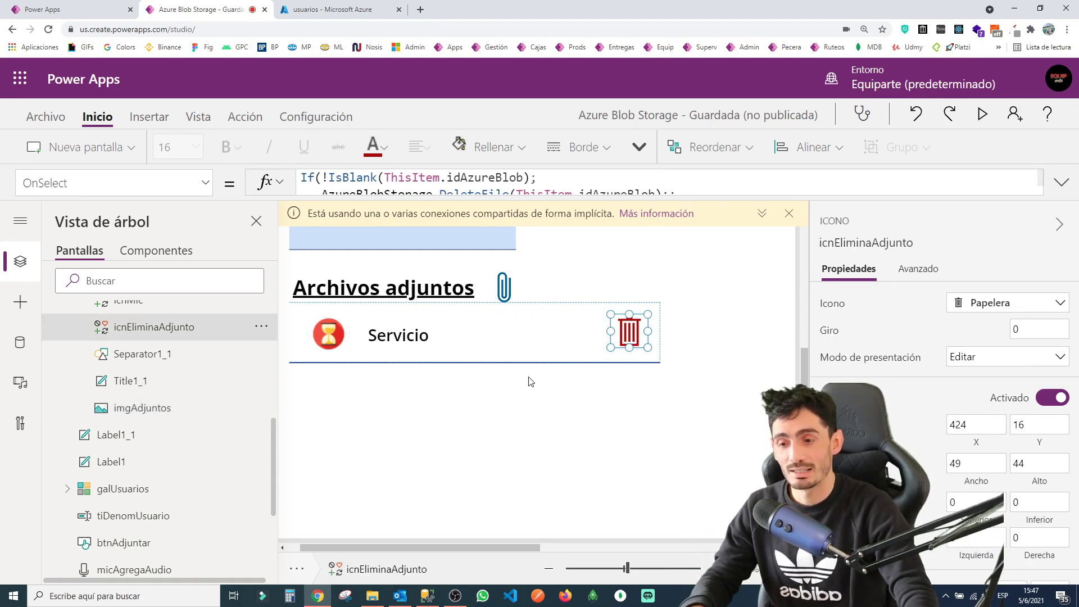
Expand icnEliminaAdjunto's OnSelect formula to full height and annotate its code.
click(579, 194)
drag(581, 225, 575, 319)
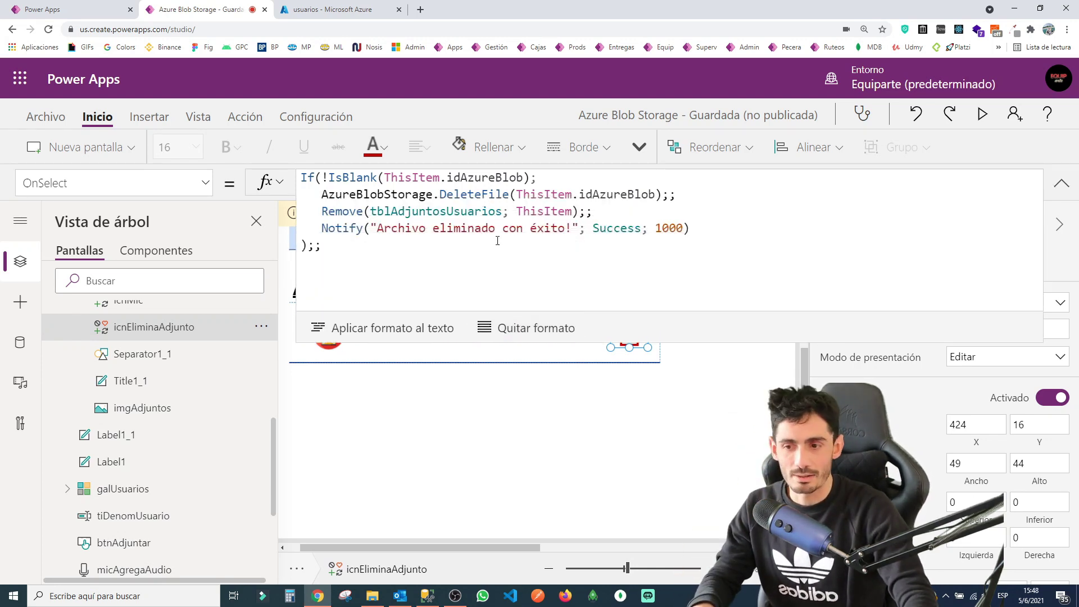
drag(321, 168, 530, 186)
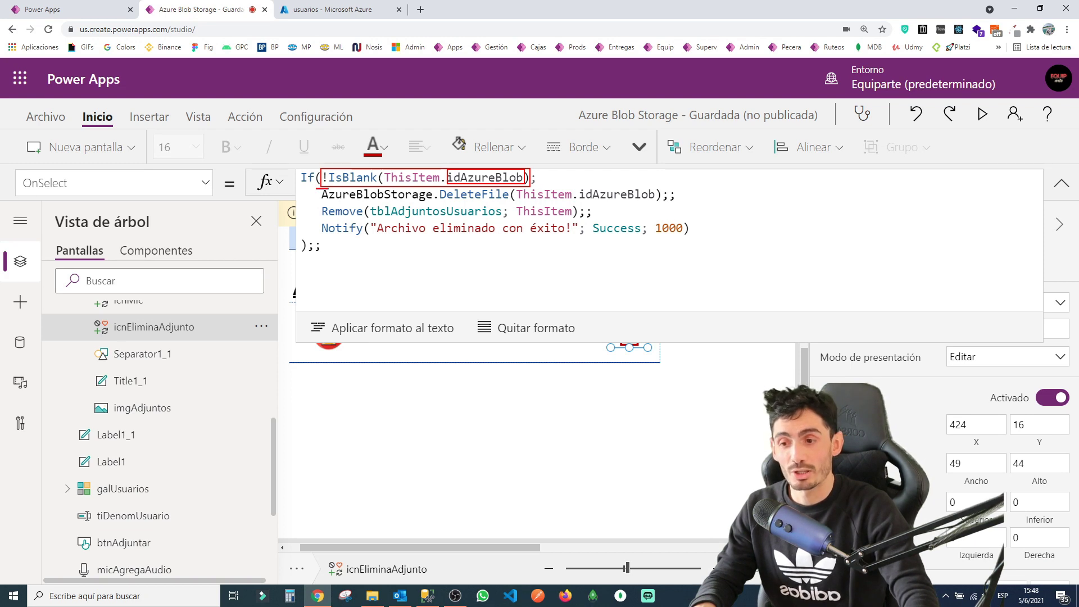
drag(417, 201, 435, 202)
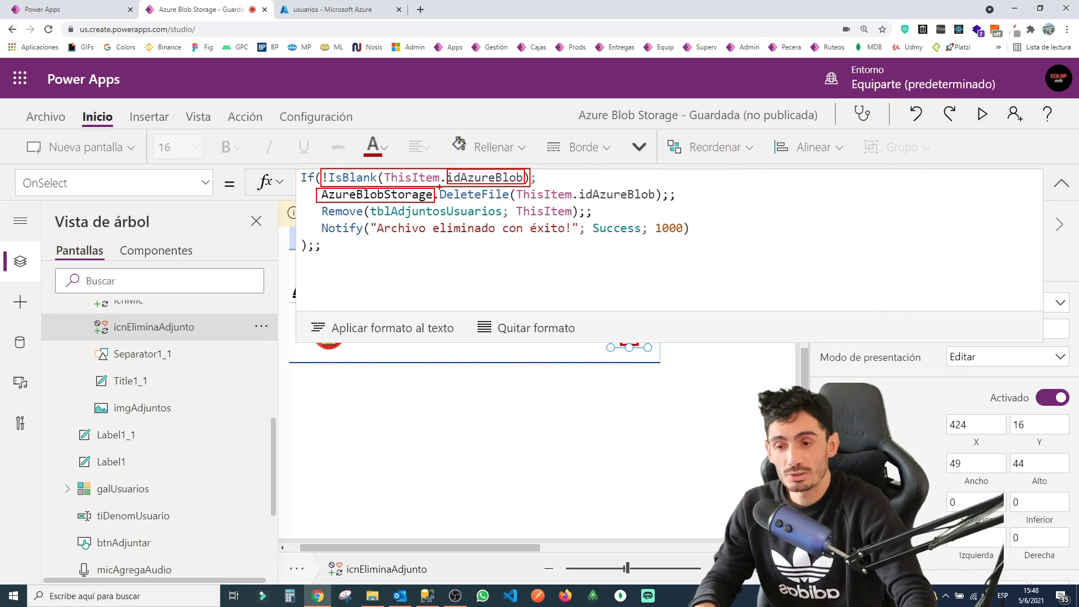
drag(472, 202, 508, 203)
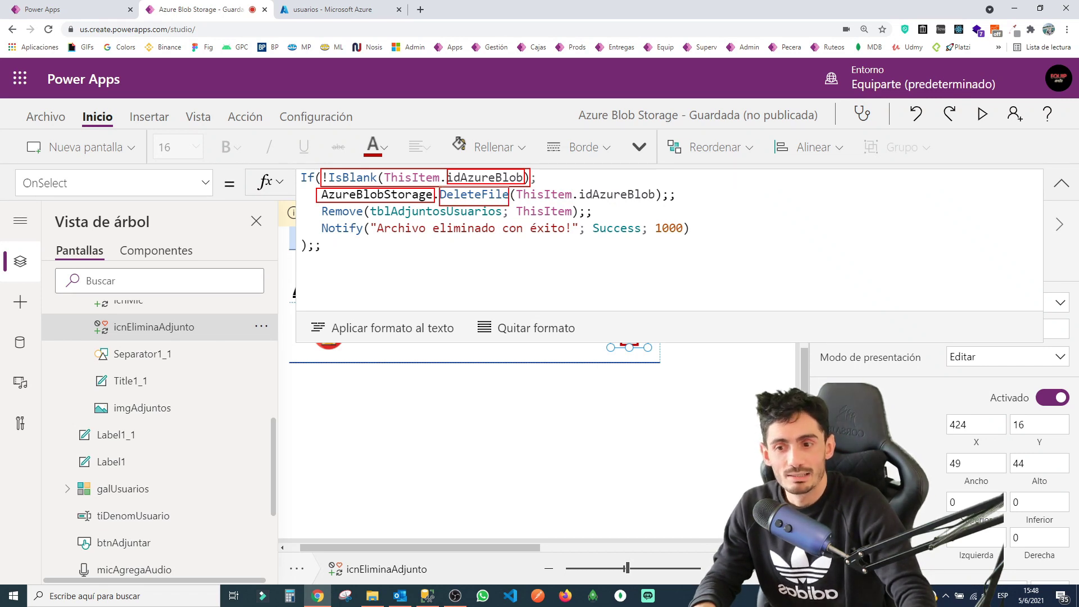
key(Escape)
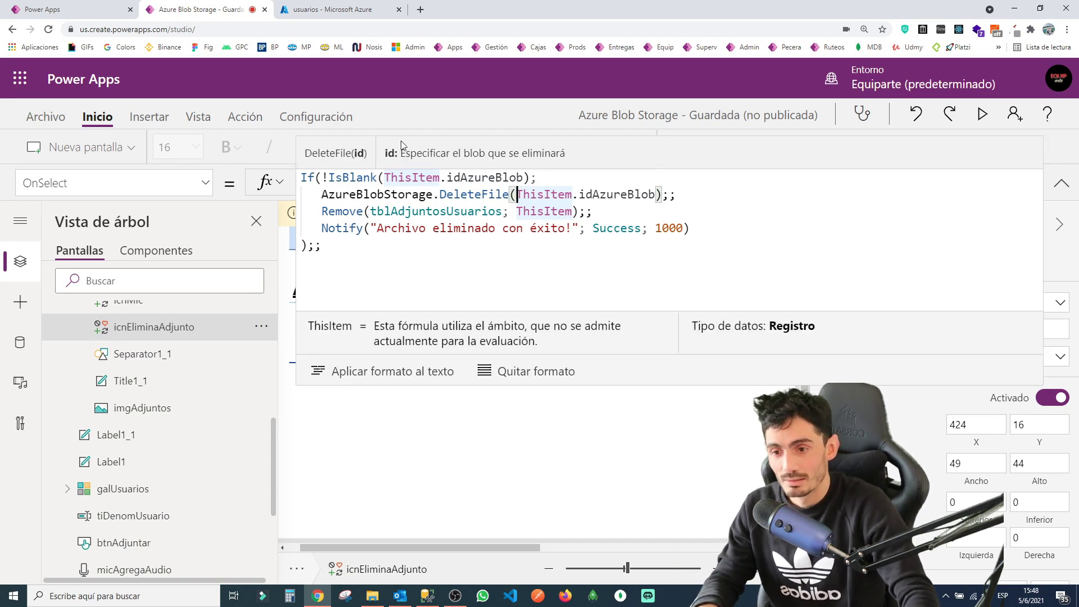
key(ctrl+2)
drag(400, 140, 572, 165)
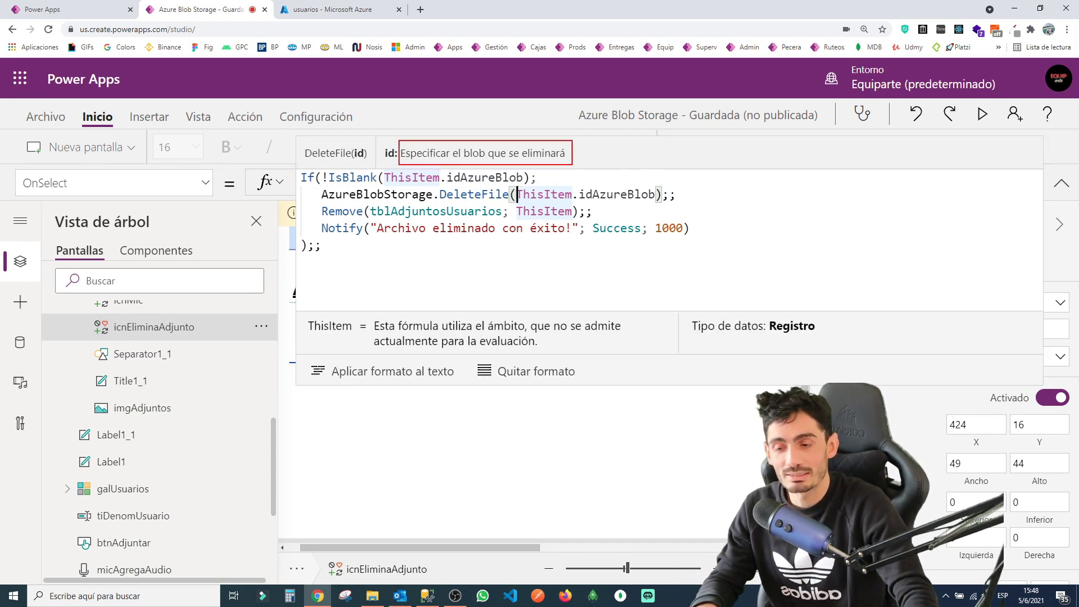
Highlight the attachments gallery, the DeleteFile call and its blob id, then view the Azure usuarios container.
drag(601, 386, 601, 201)
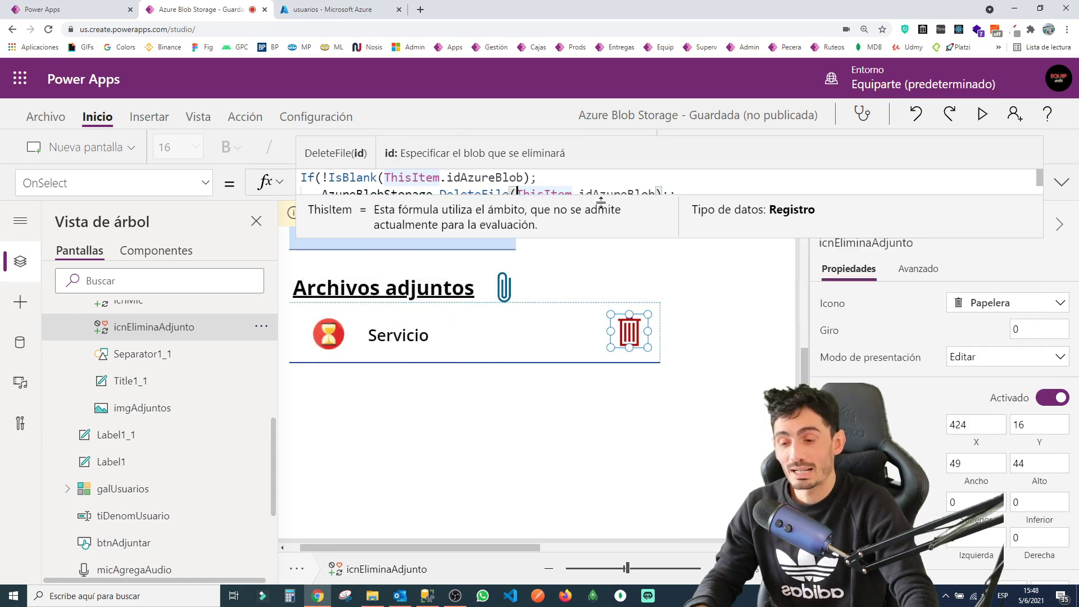
drag(282, 300, 667, 508)
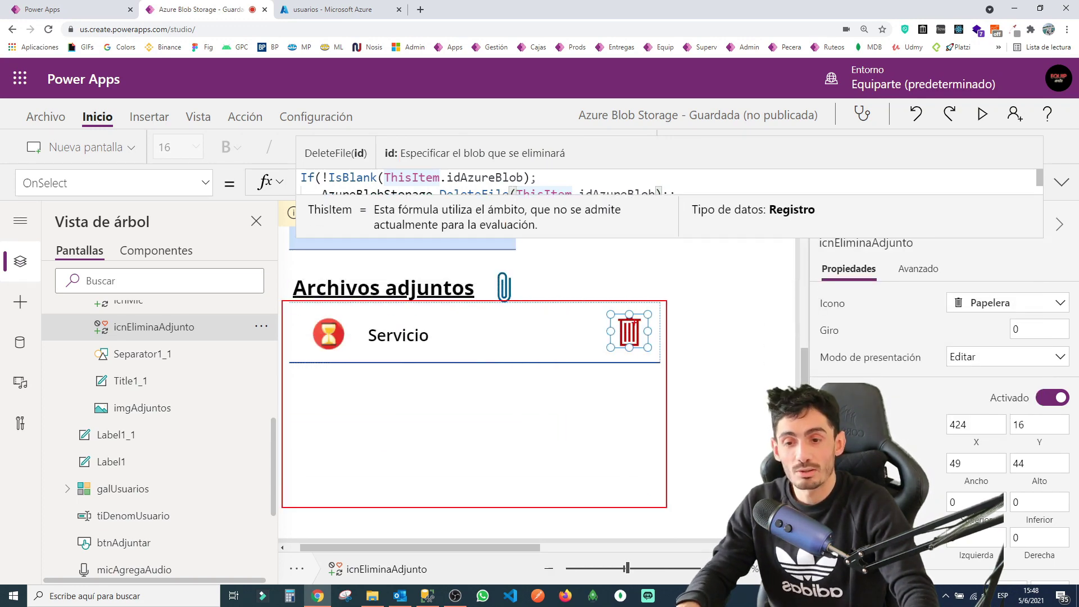
drag(594, 234, 596, 408)
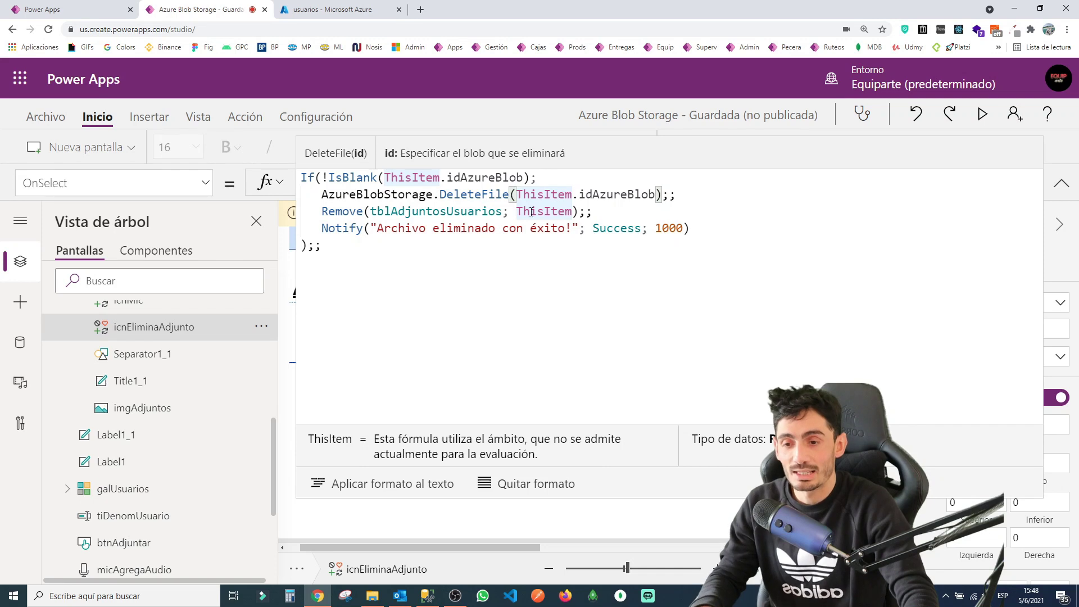
drag(517, 185, 659, 205)
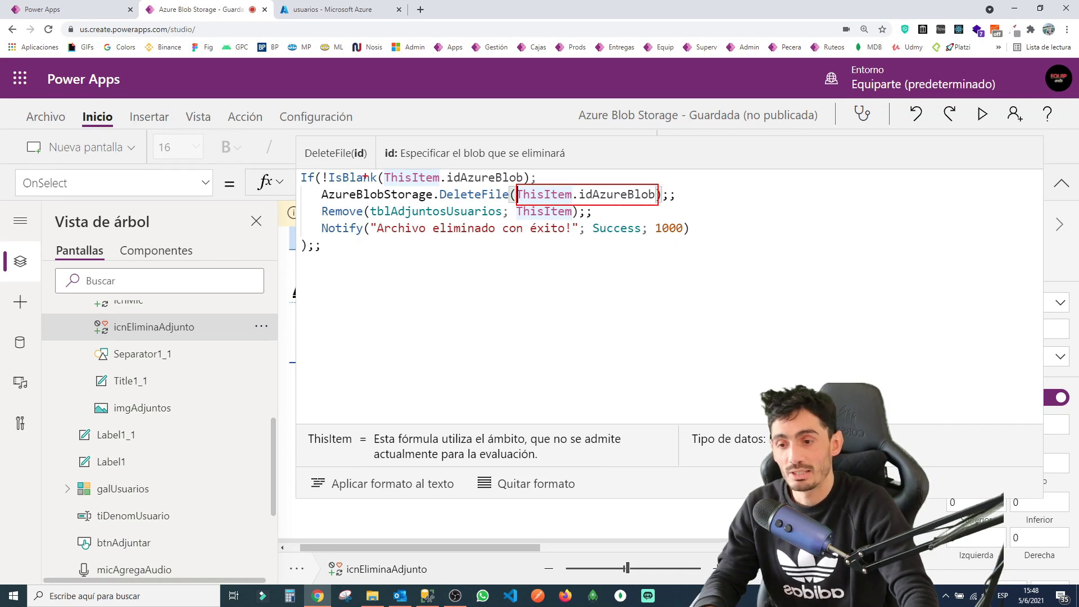
drag(321, 187, 513, 206)
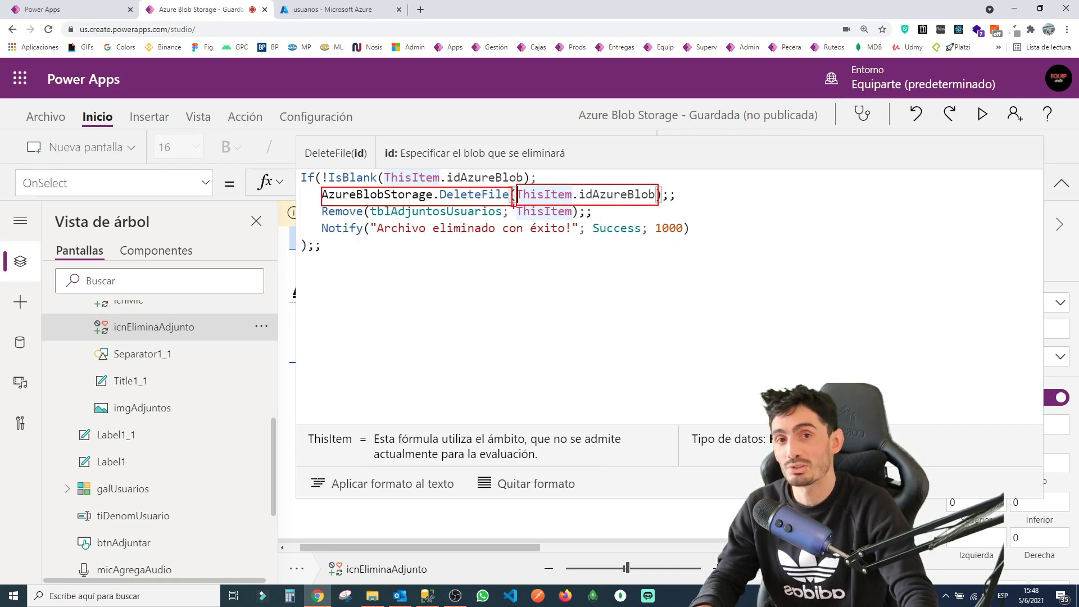
key(Escape)
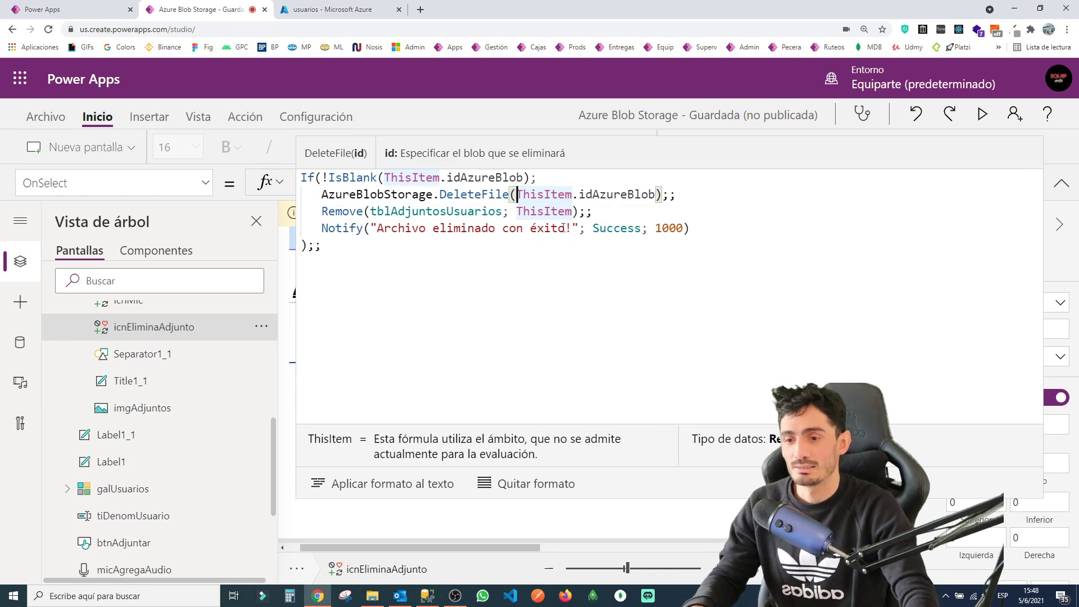
click(335, 16)
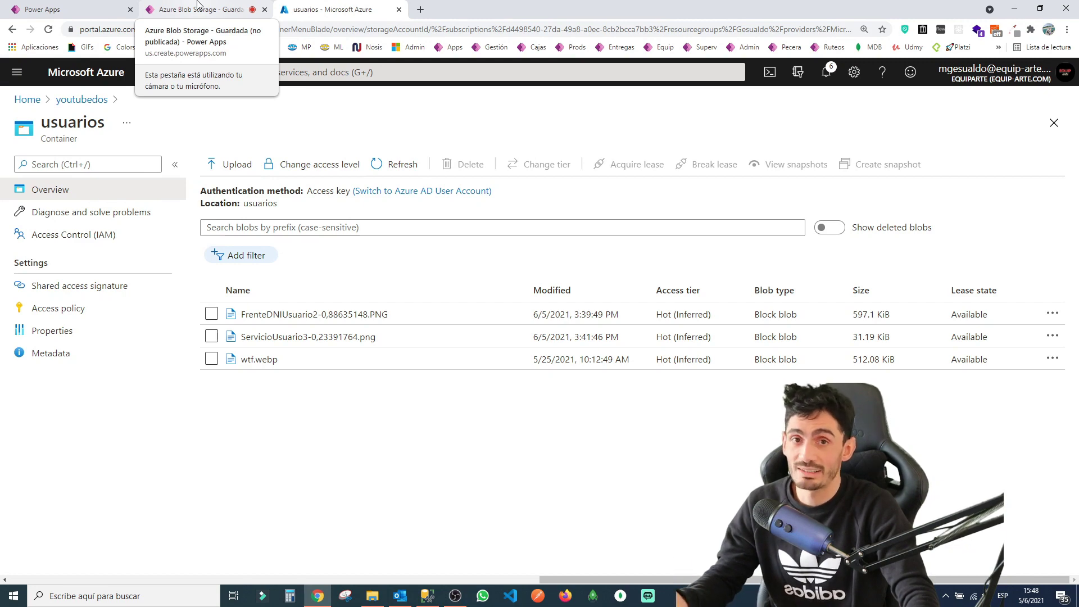
Compare the Azure usuarios blobs against the tblAdjuntosUsuarios query results, ending back in Power Apps.
click(198, 4)
key(alt+Tab)
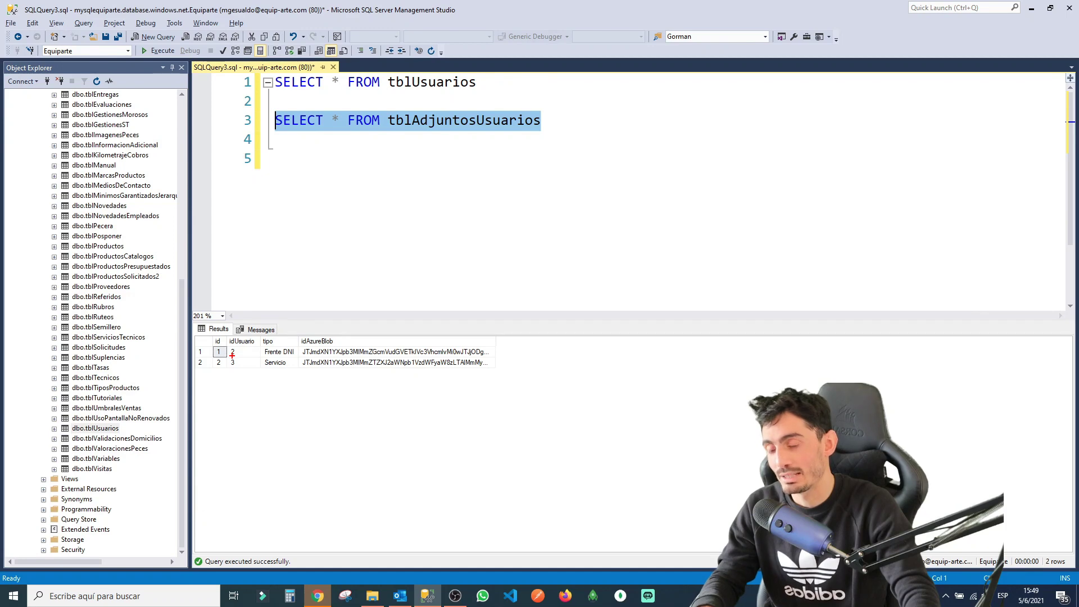
key(alt+Tab)
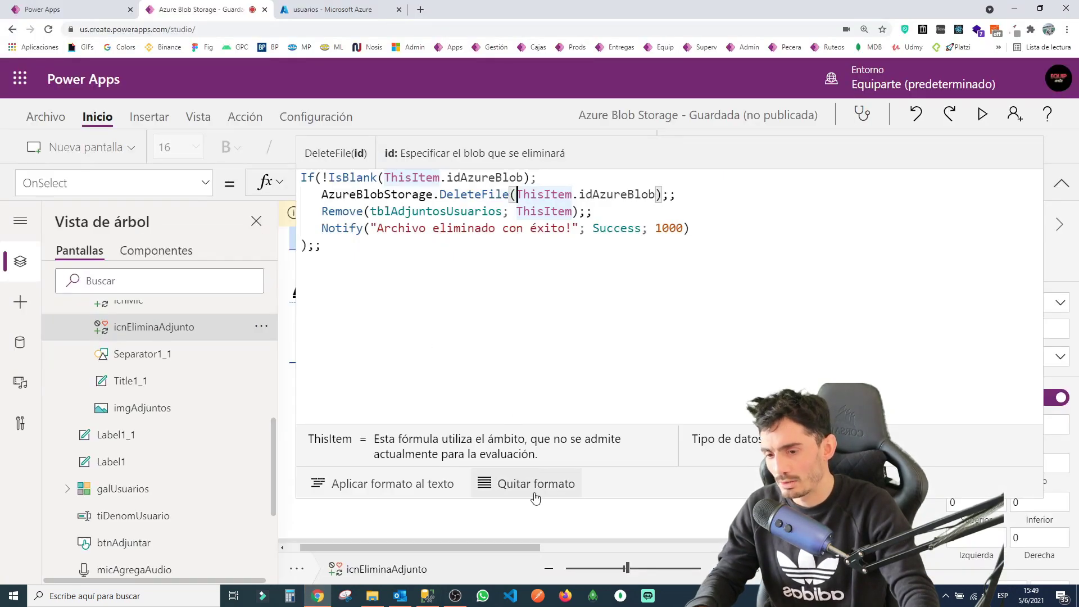
click(613, 497)
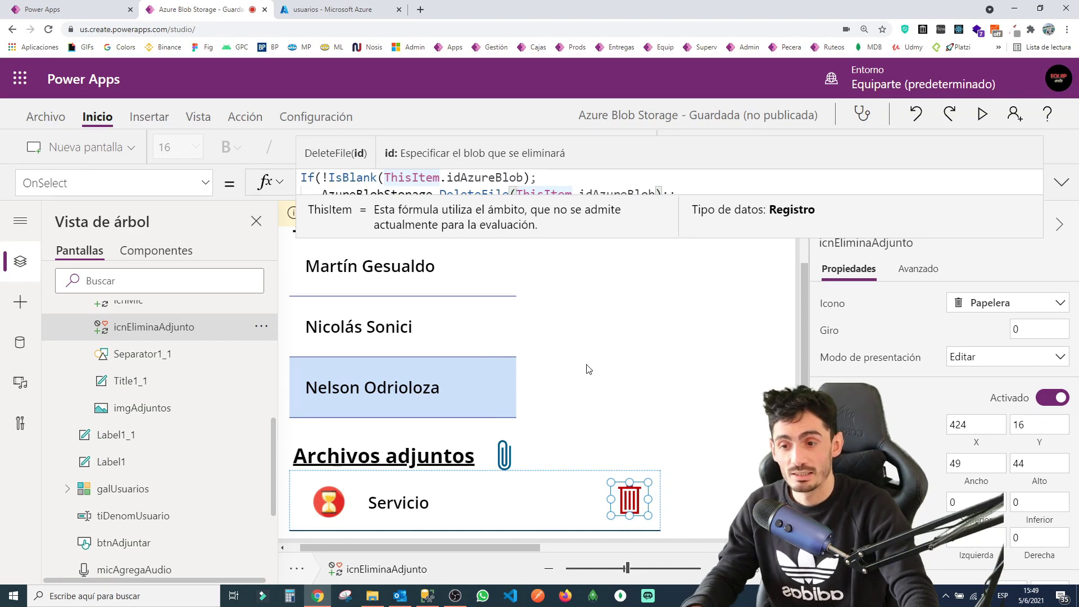
scroll(588, 369, down, 3)
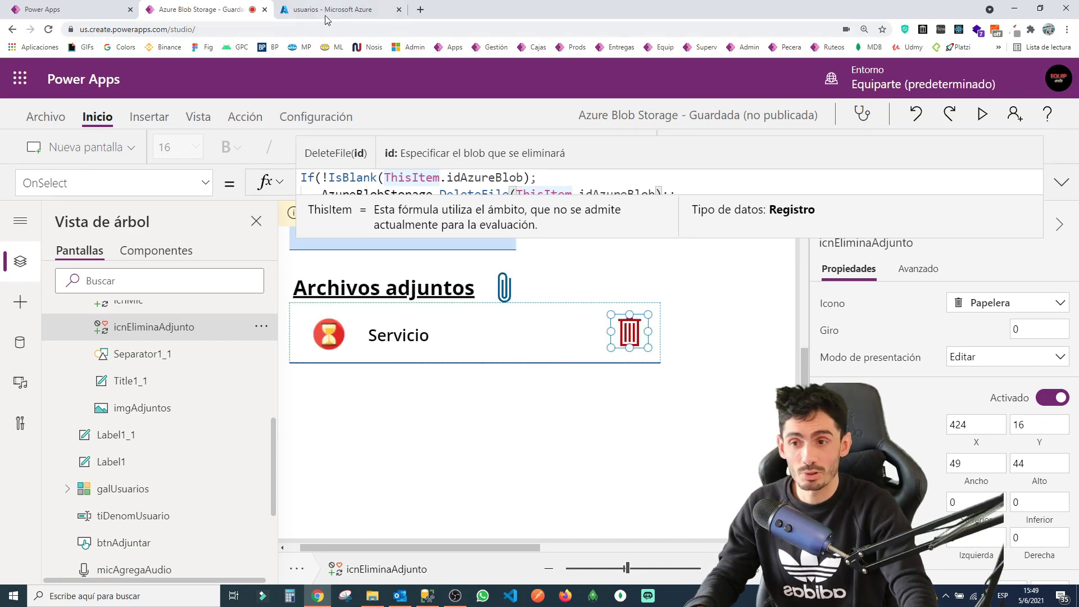
key(ctrl+Tab)
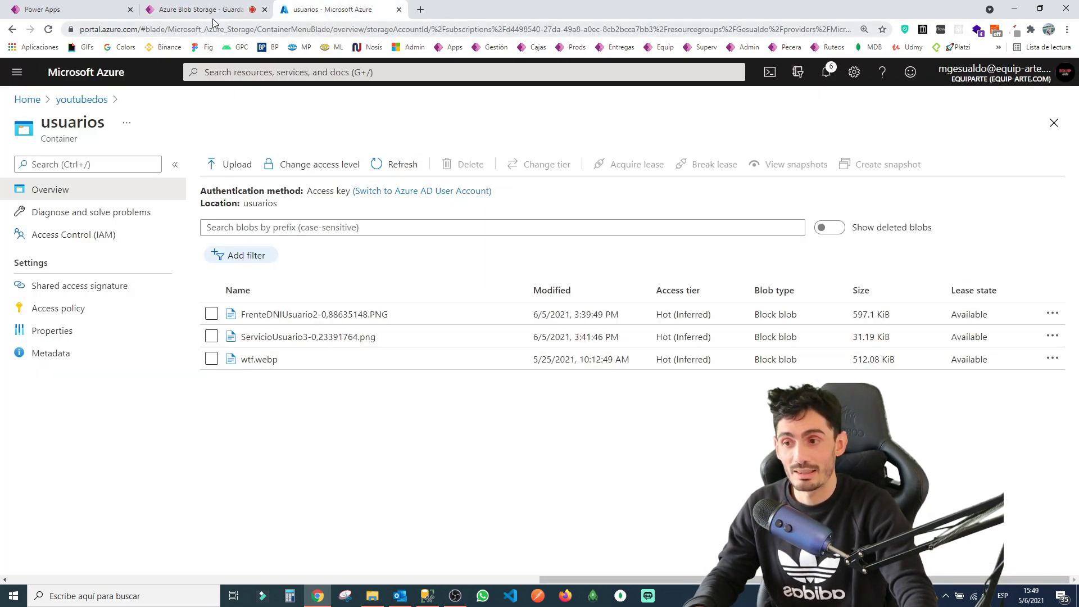
key(alt+Tab)
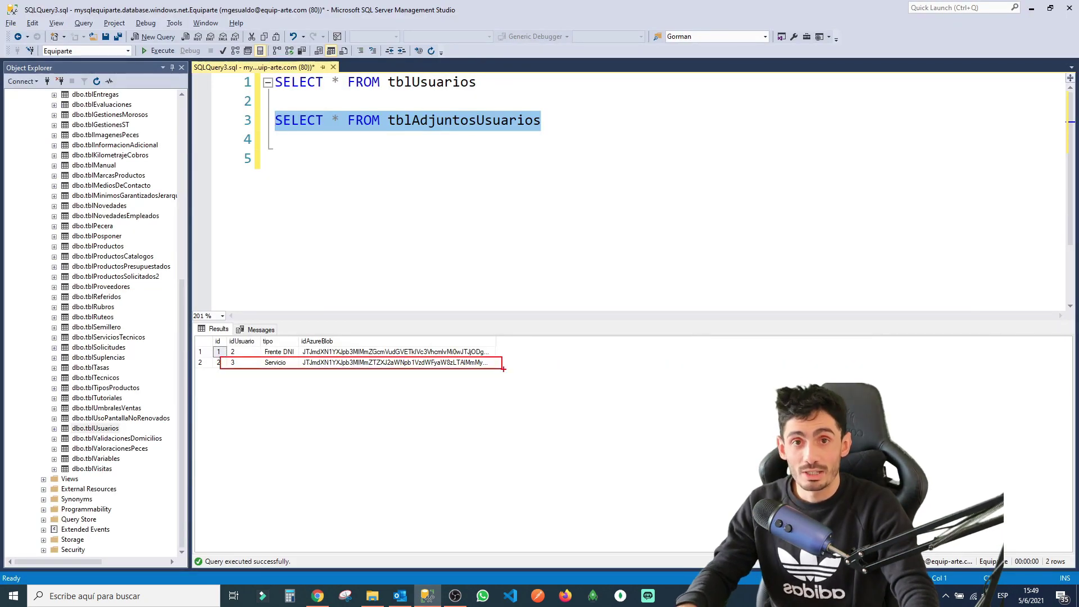
key(alt+Tab)
click(199, 9)
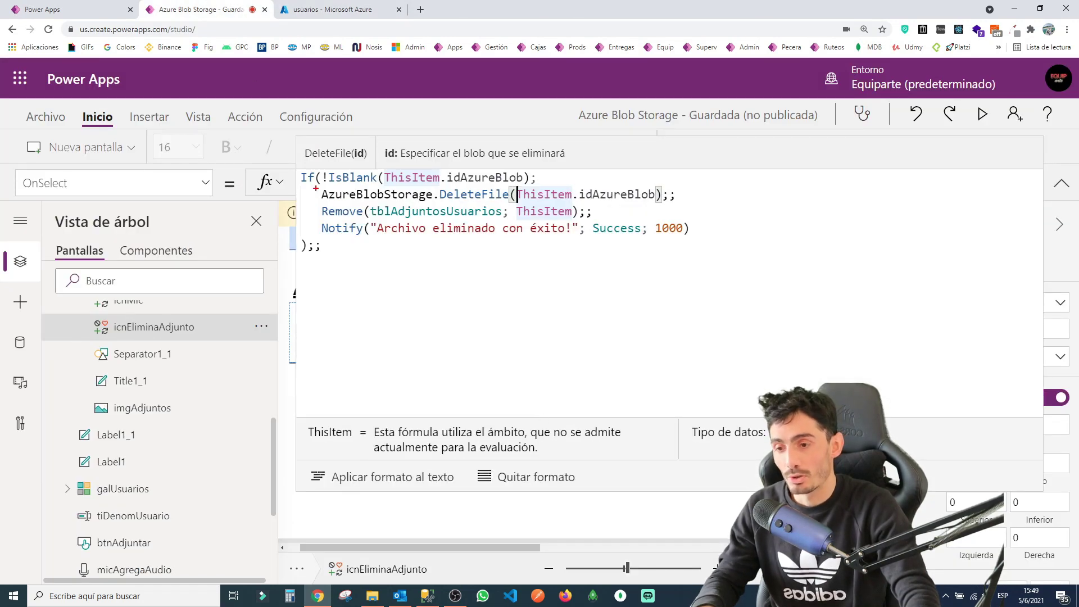
Highlight DeleteFile and tblAdjuntosUsuarios, and check the gallery's Items uses tblAdjuntosUsuarios.
drag(316, 188, 681, 202)
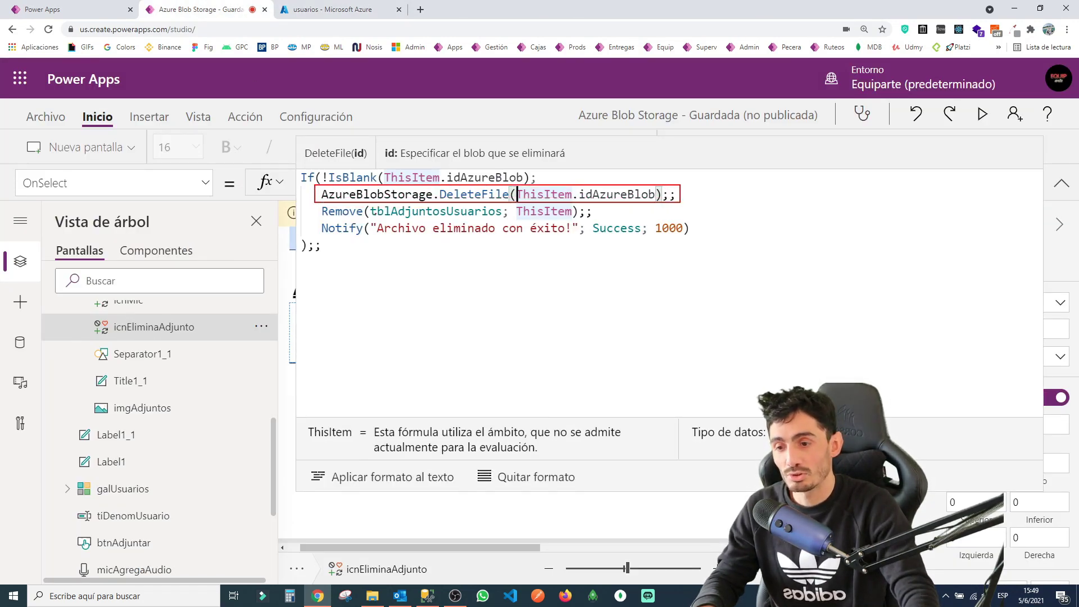
drag(371, 203, 504, 219)
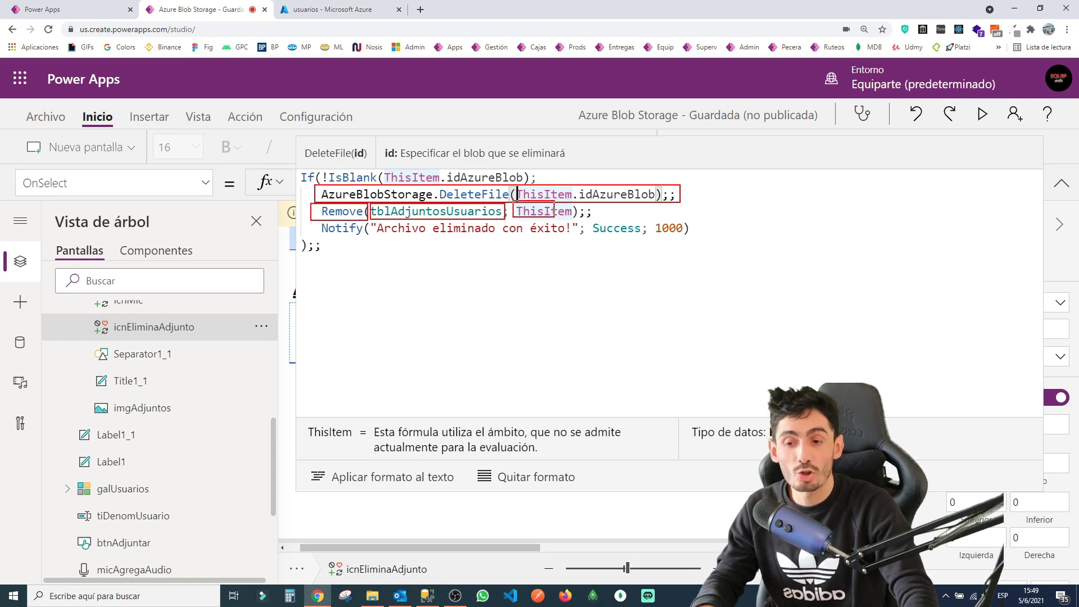
click(485, 466)
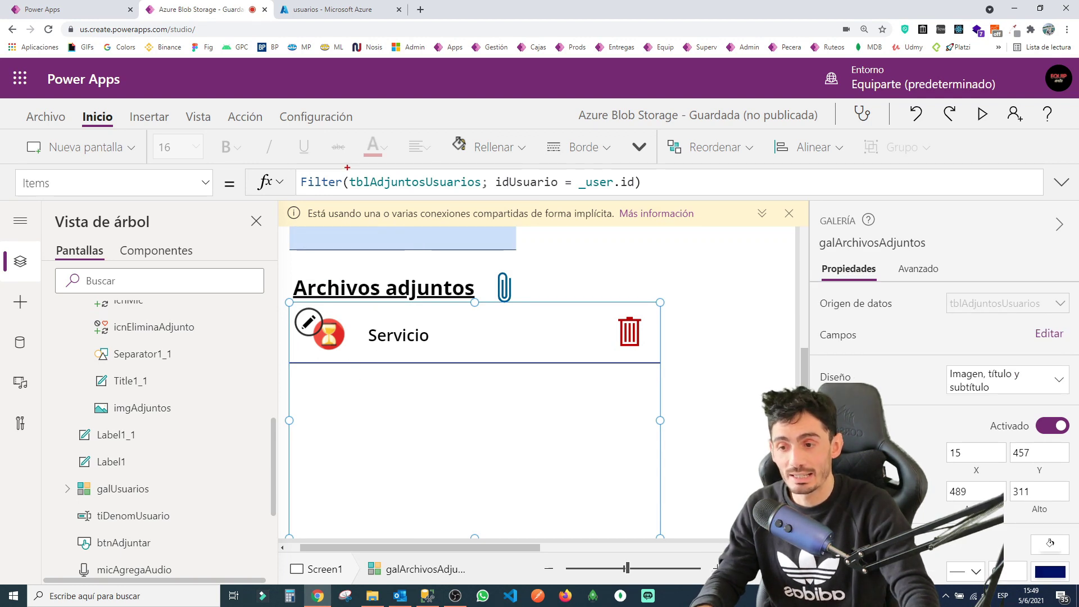
drag(348, 168, 483, 193)
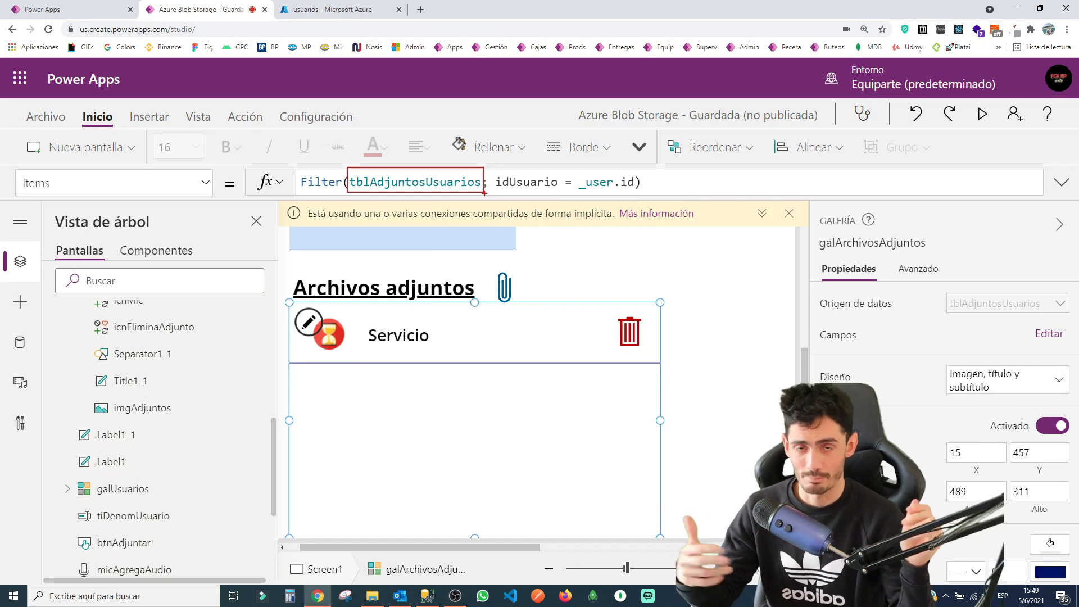
key(Escape)
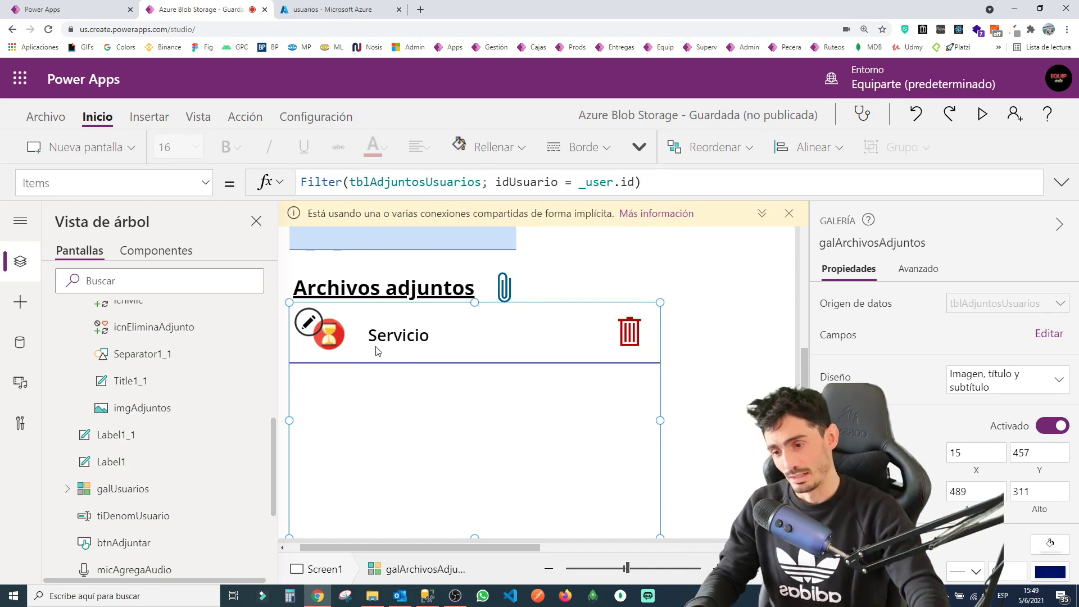
Review icnEliminaAdjunto's Remove(tblAdjuntosUsuarios; ThisItem) and success Notify, then collapse the formula.
click(624, 335)
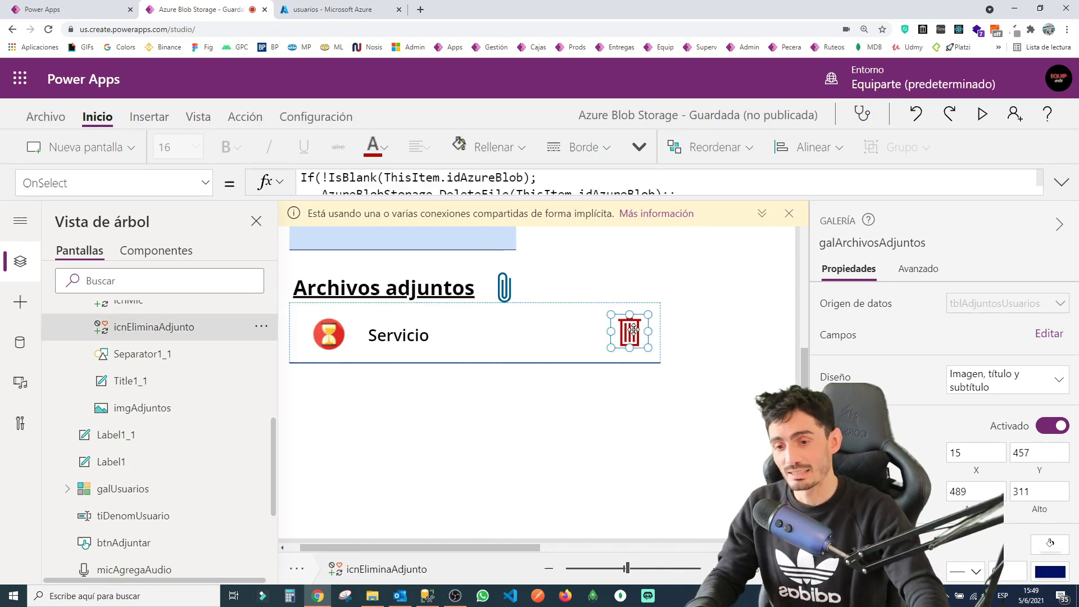
click(567, 194)
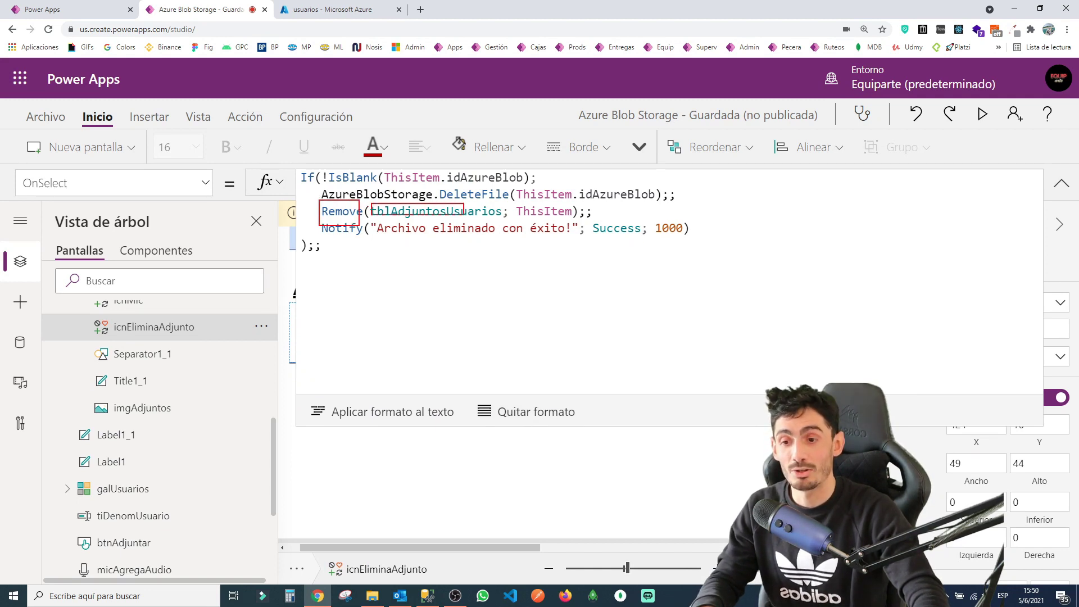
drag(465, 219, 503, 219)
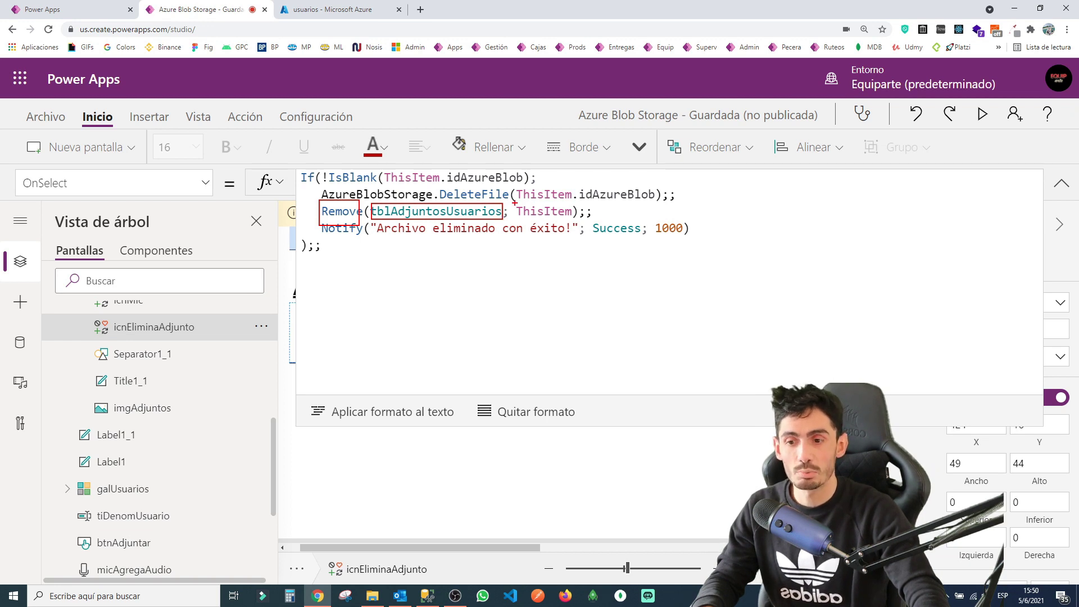
drag(565, 218, 578, 221)
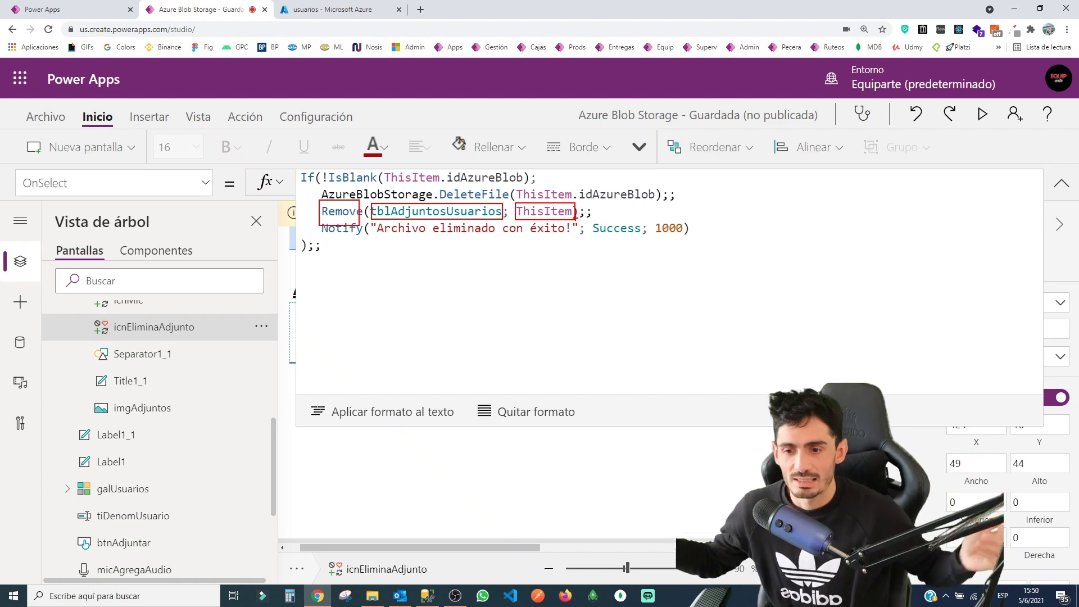
key(e)
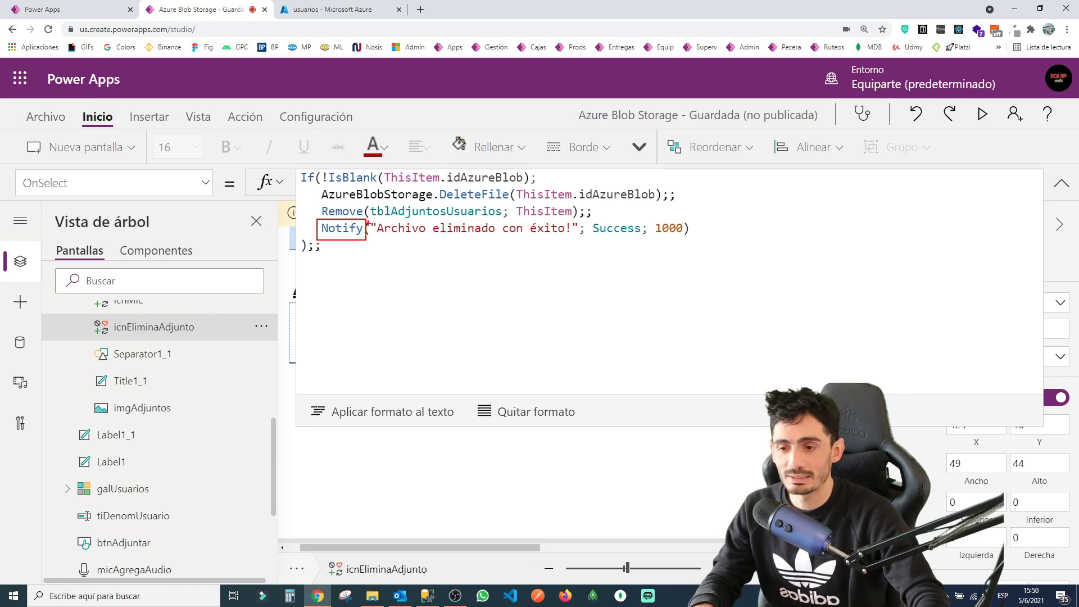
drag(375, 221, 643, 241)
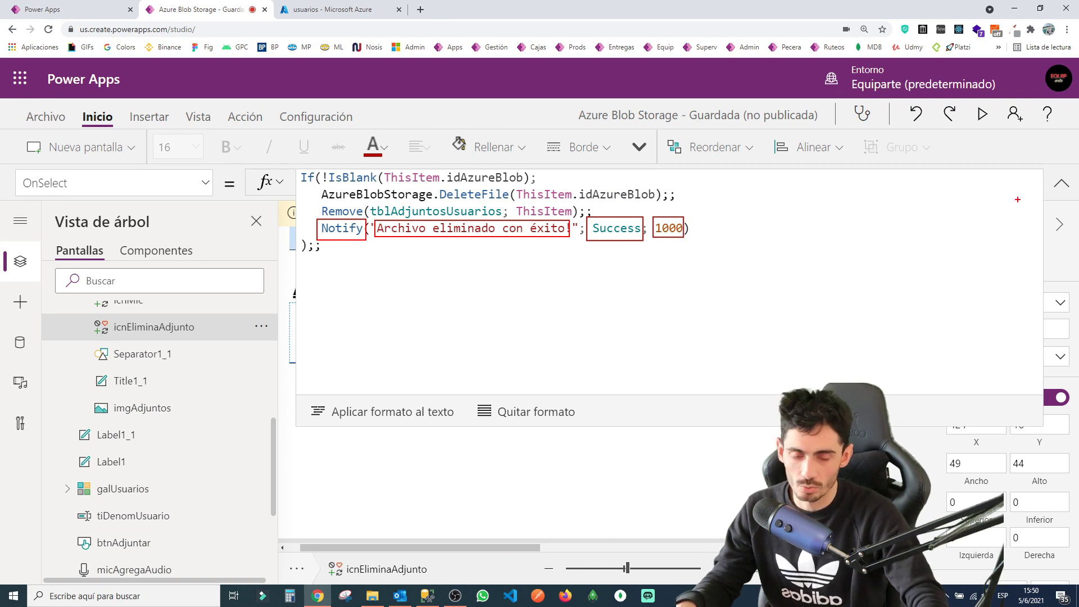
key(Escape)
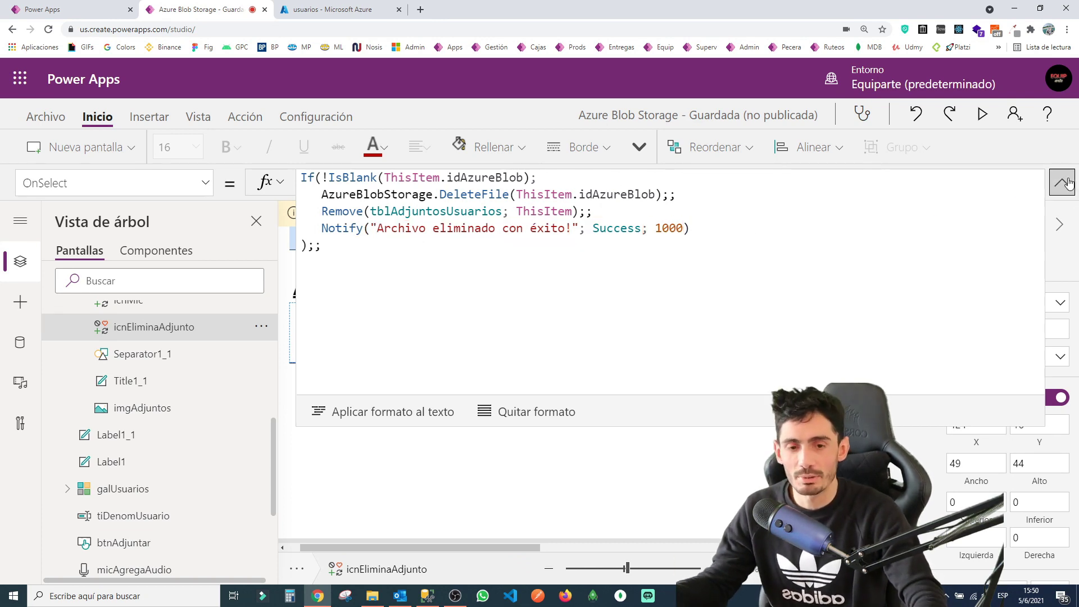
click(1061, 184)
key(alt)
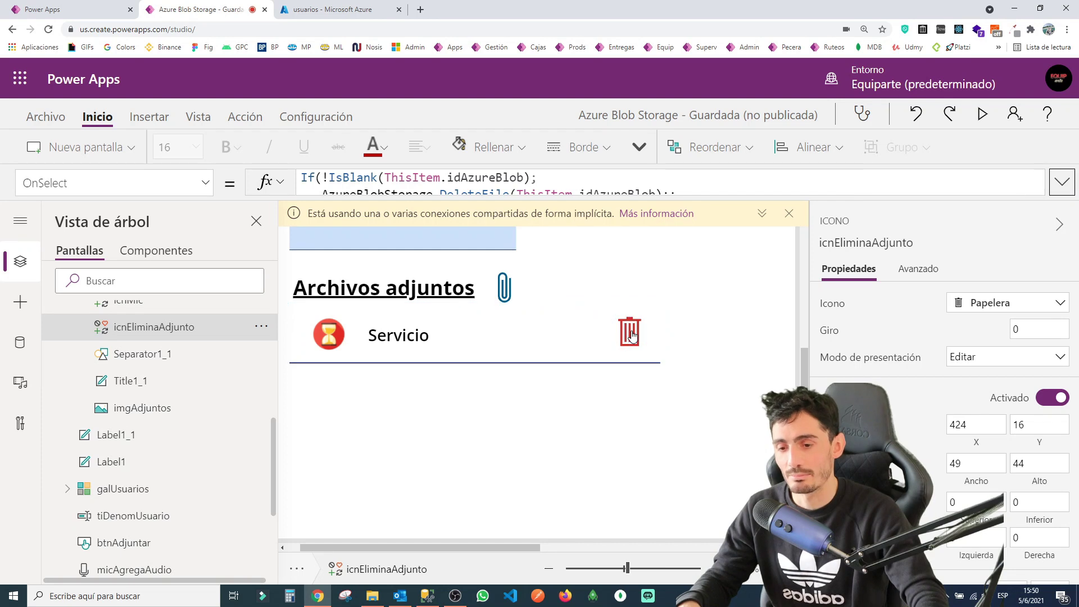
Delete the Servicio attachment with the trash icon, getting 'Archivo eliminado con éxito!'.
alt+click(630, 334)
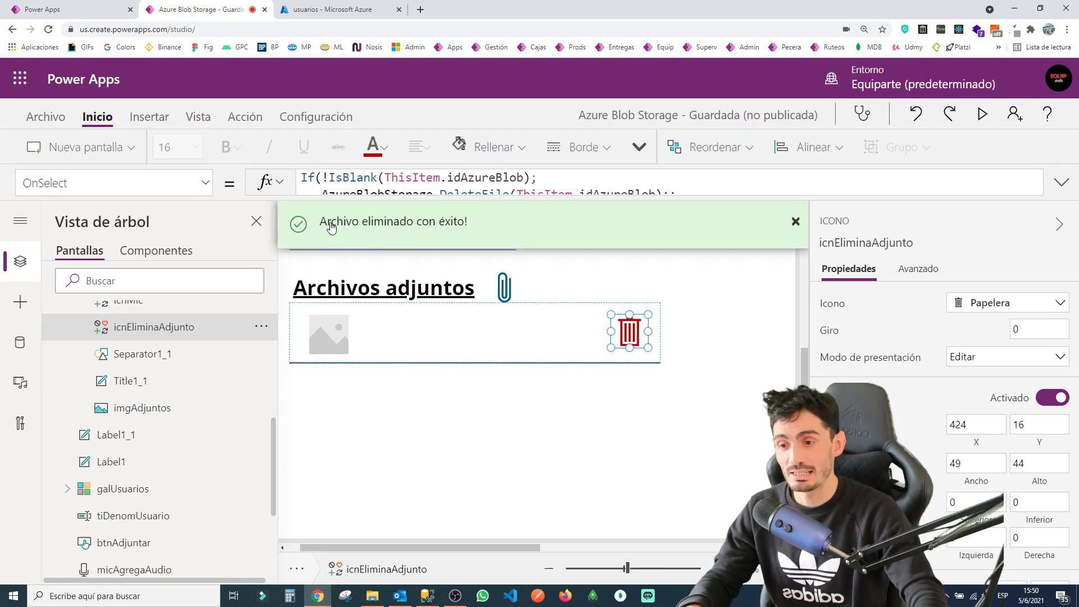
click(550, 407)
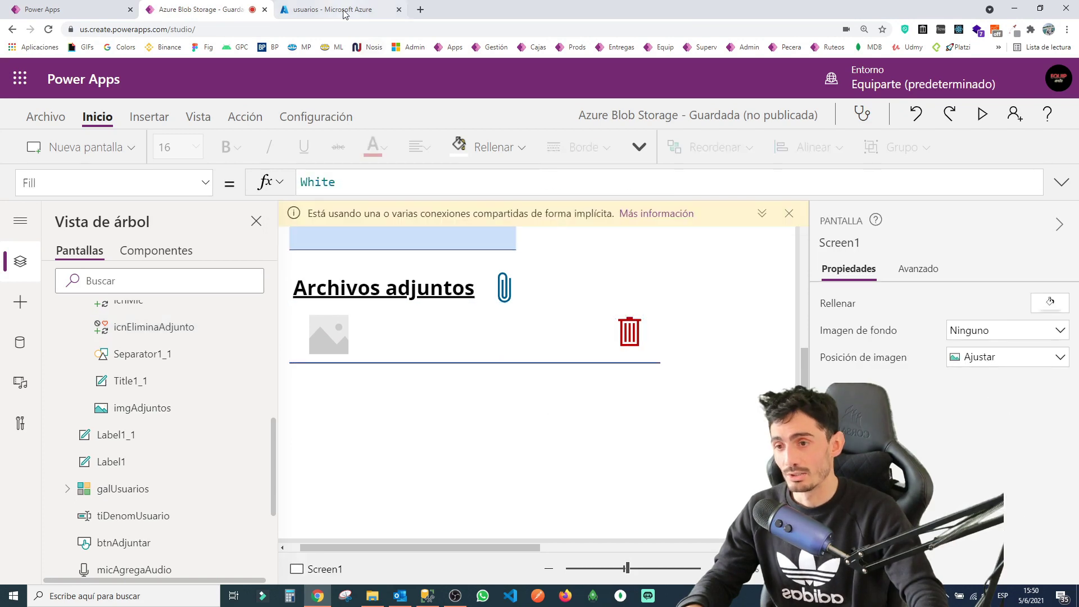
click(332, 9)
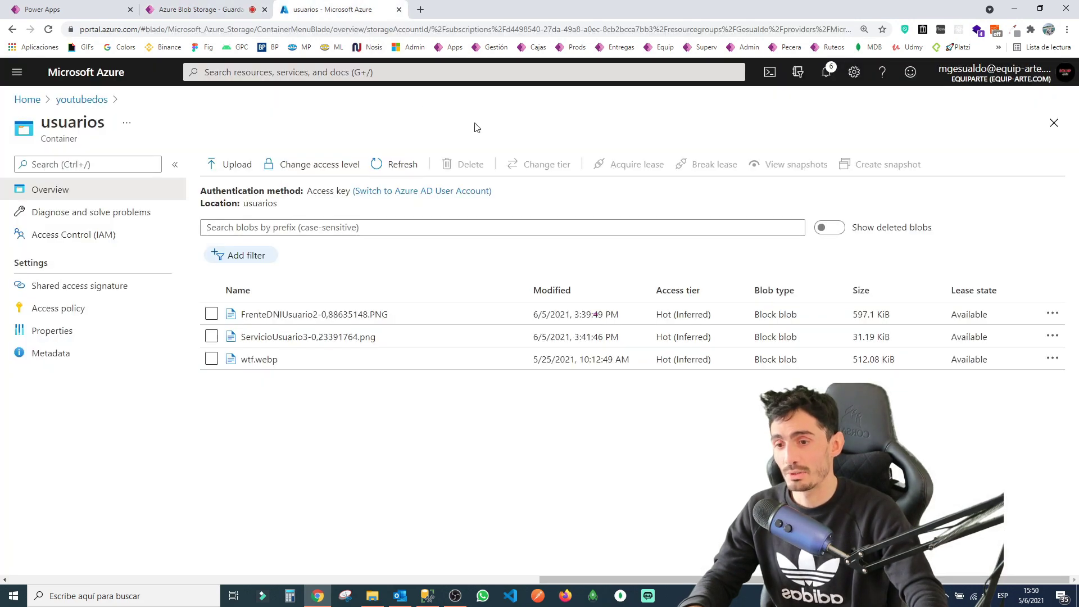
Refresh the usuarios blob list and re-run the tblAdjuntosUsuarios query to confirm ServicioUsuario3 is gone.
click(395, 164)
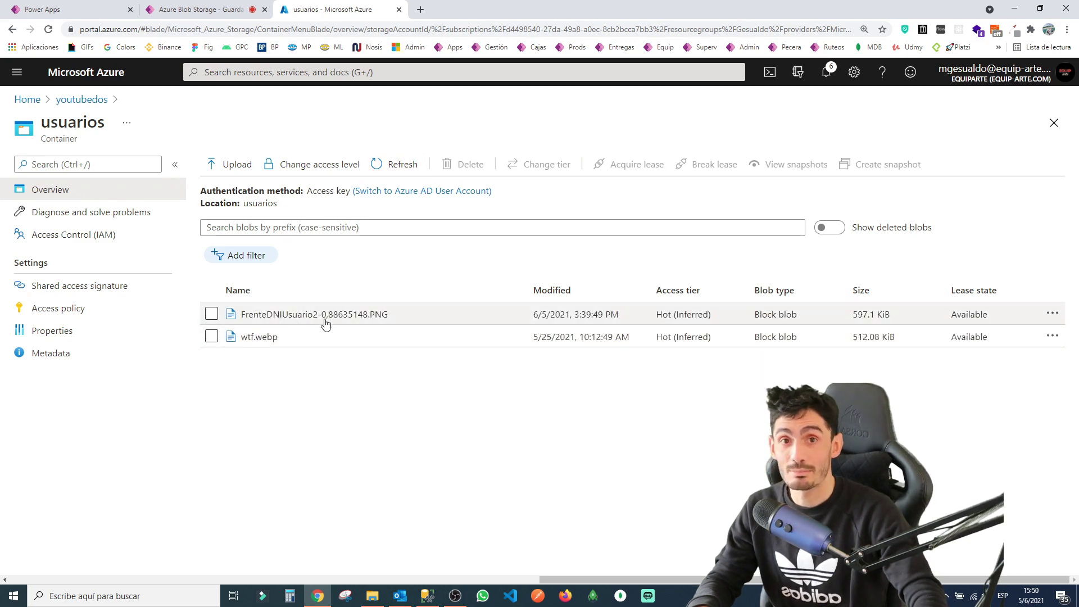
key(alt+Tab)
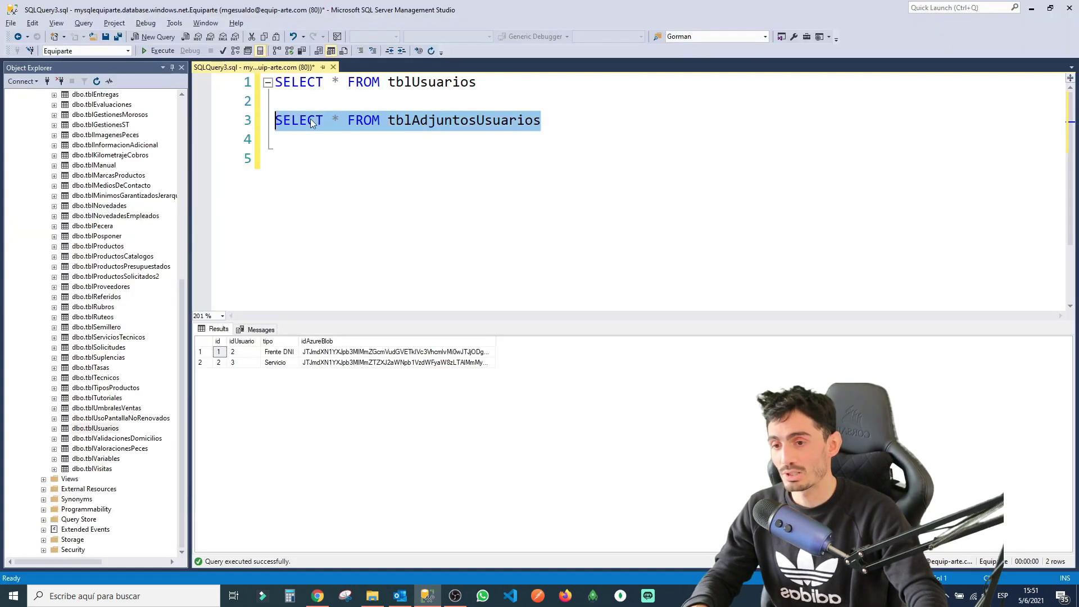
click(161, 52)
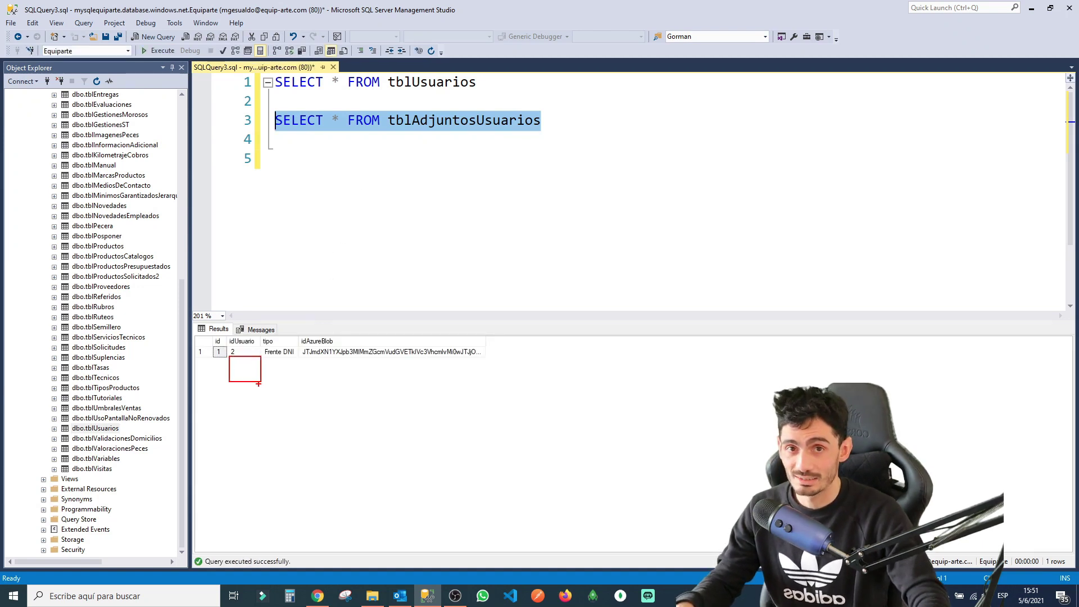
key(alt+Tab)
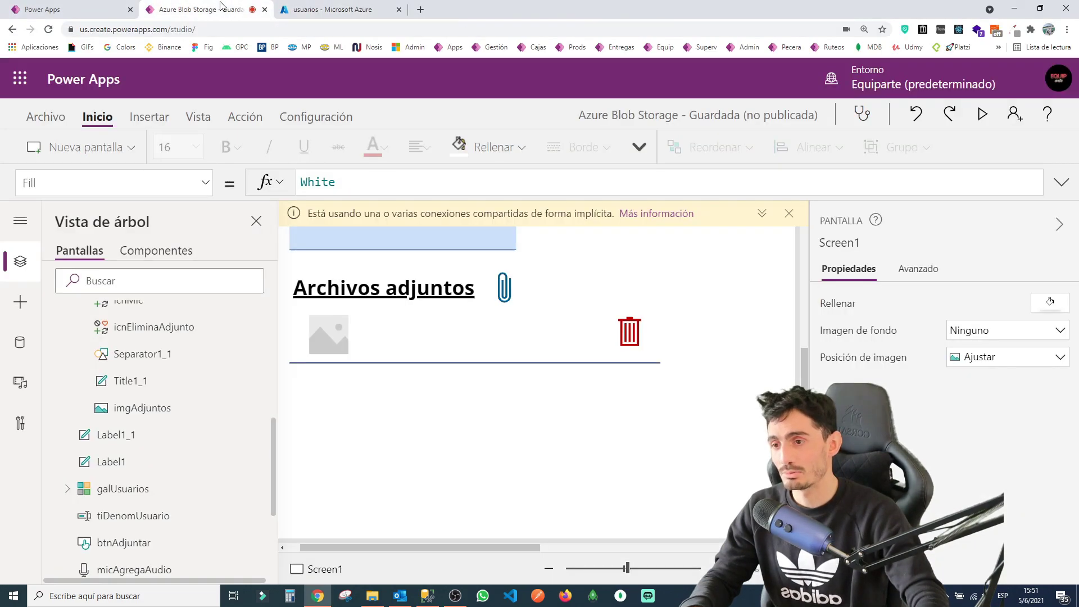
click(219, 9)
Preview the app, browse the three users, and pick the second user's Frente DNI attachment.
click(984, 115)
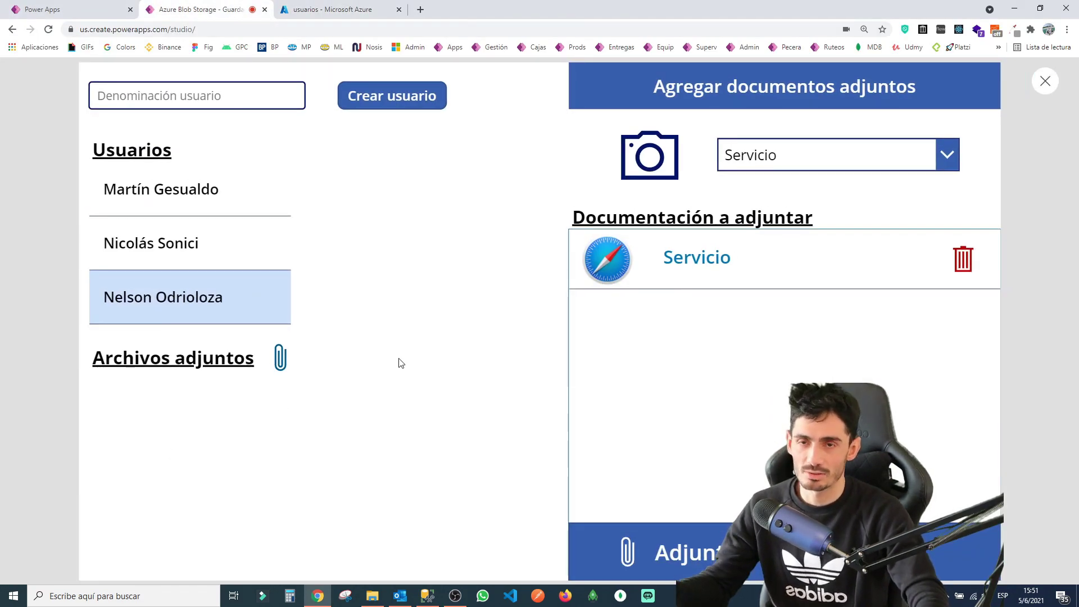
click(241, 247)
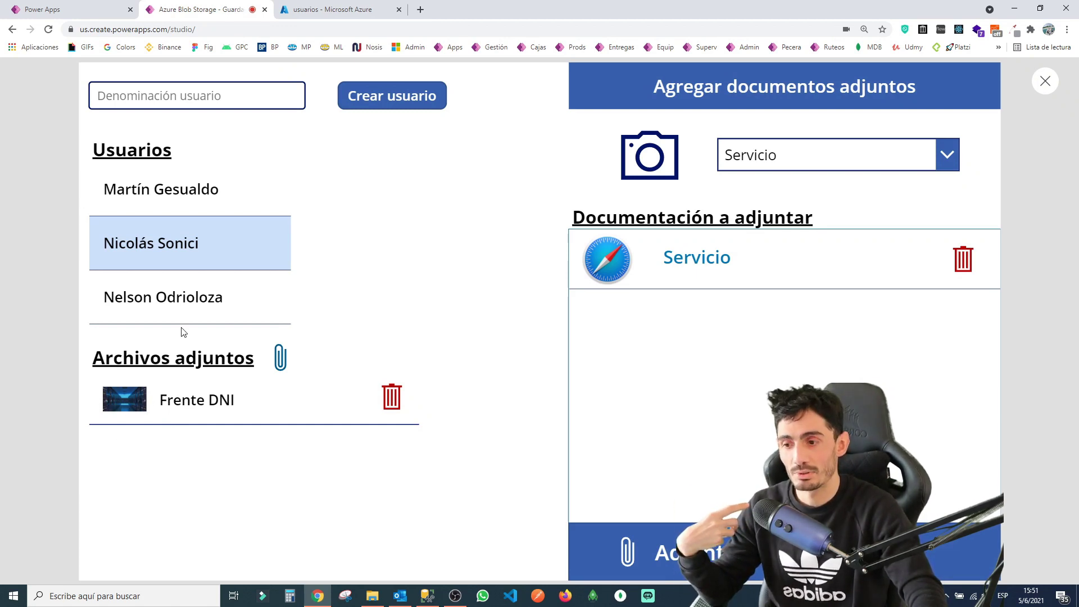
click(246, 307)
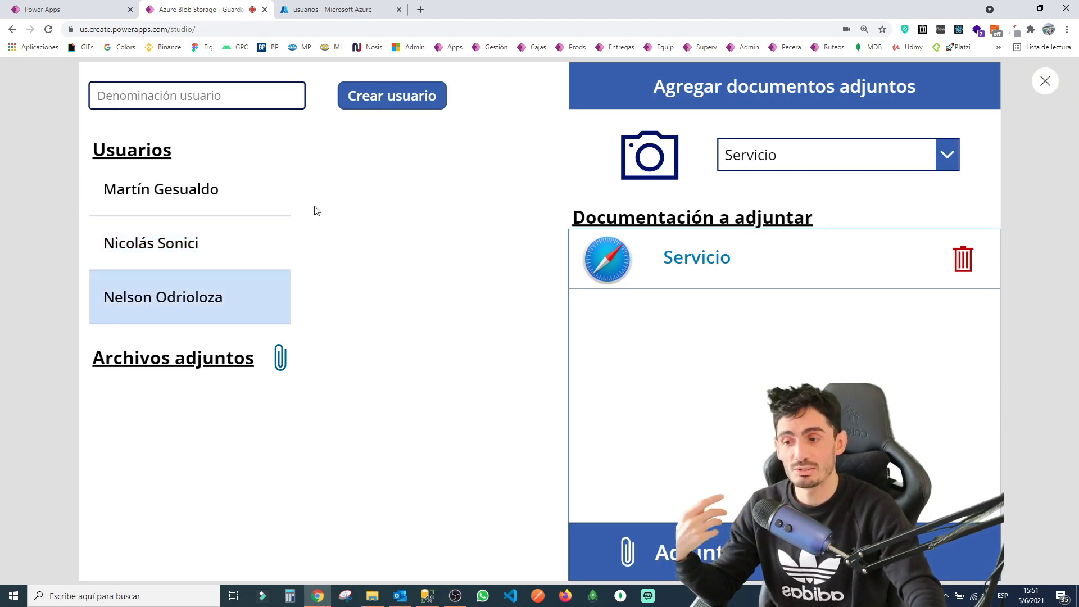
click(264, 201)
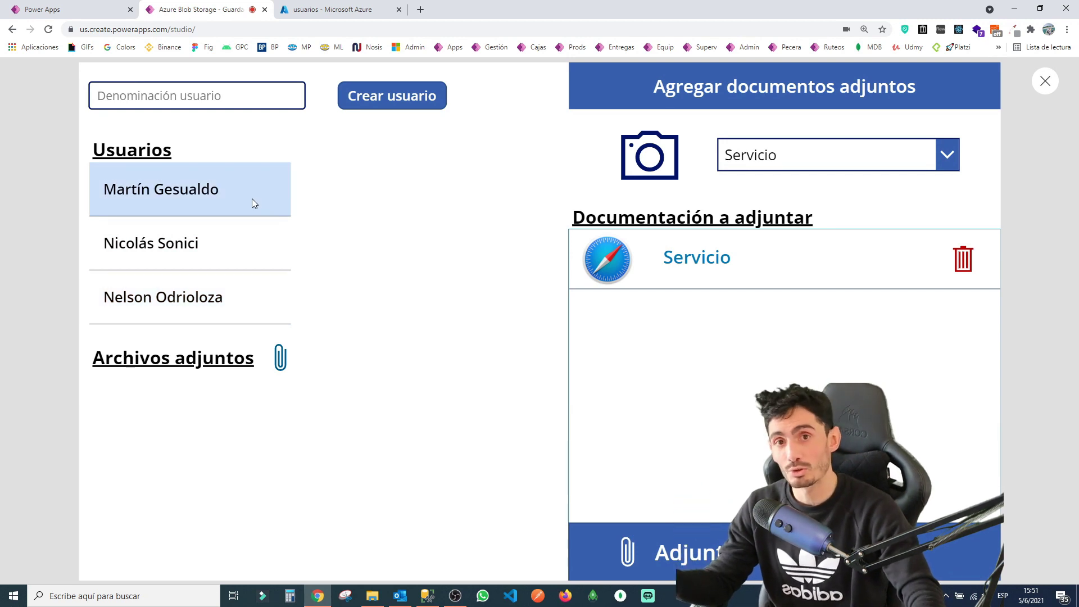
click(270, 247)
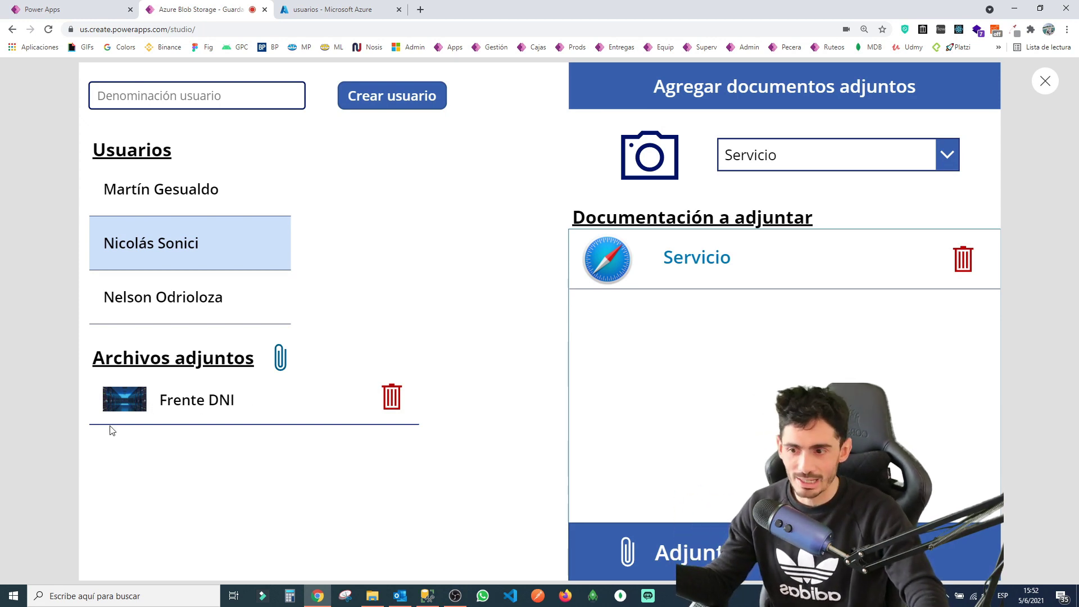
click(277, 404)
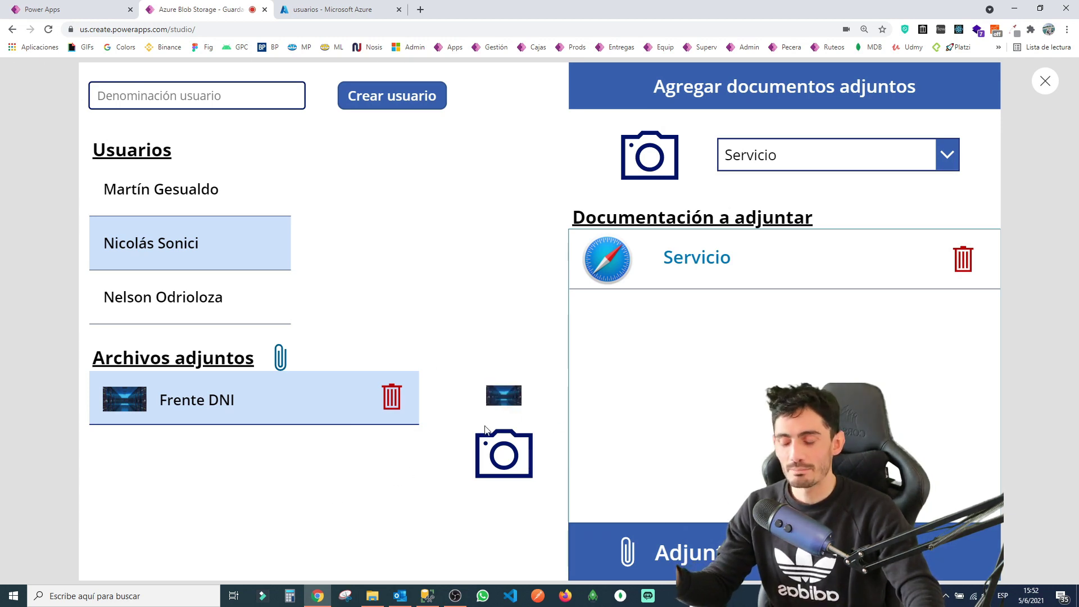
Mark up the camera control and image preview, then exit preview back to Screen1.
drag(459, 368, 551, 537)
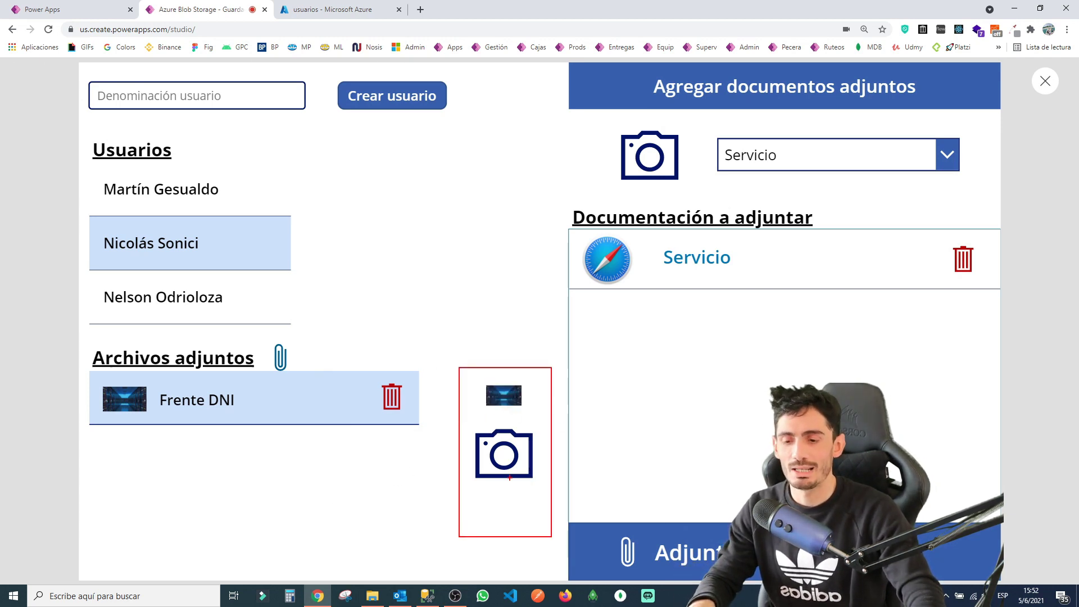
mouse_move(499, 490)
mouse_down()
mouse_move(642, 153)
mouse_move(605, 154)
mouse_up()
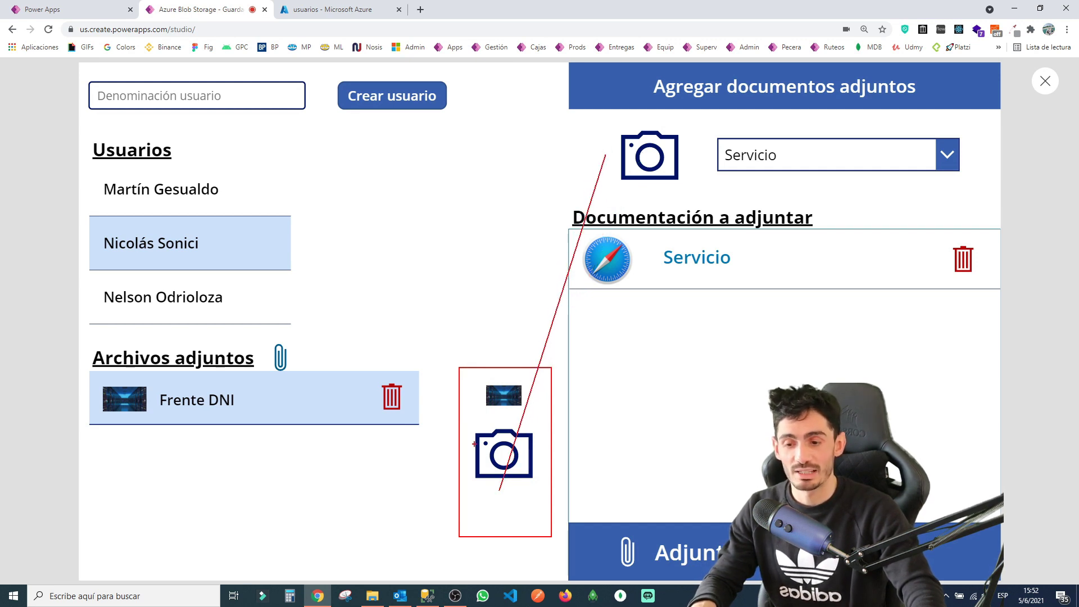
mouse_move(470, 422)
mouse_down()
mouse_move(533, 492)
mouse_move(685, 304)
mouse_up()
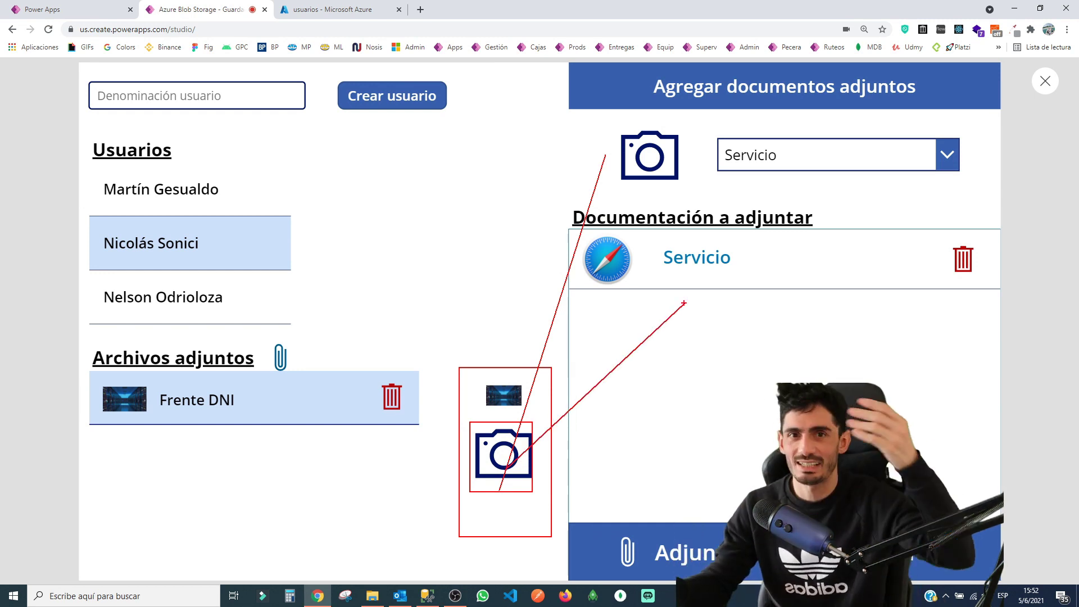
mouse_move(89, 370)
mouse_down()
mouse_move(220, 414)
mouse_move(408, 430)
mouse_up()
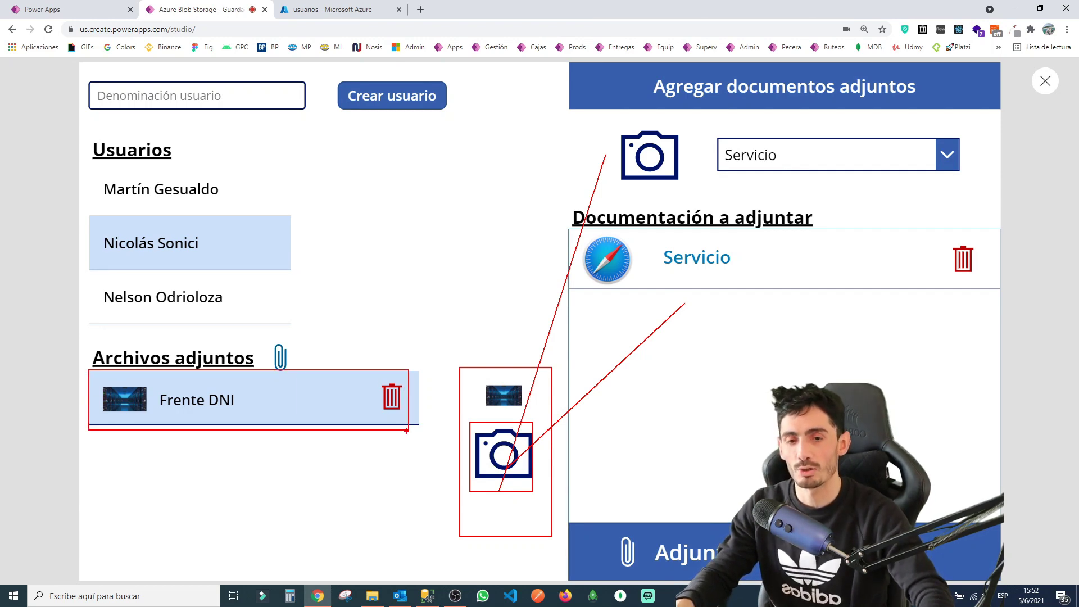
key(Escape)
key(Escape)
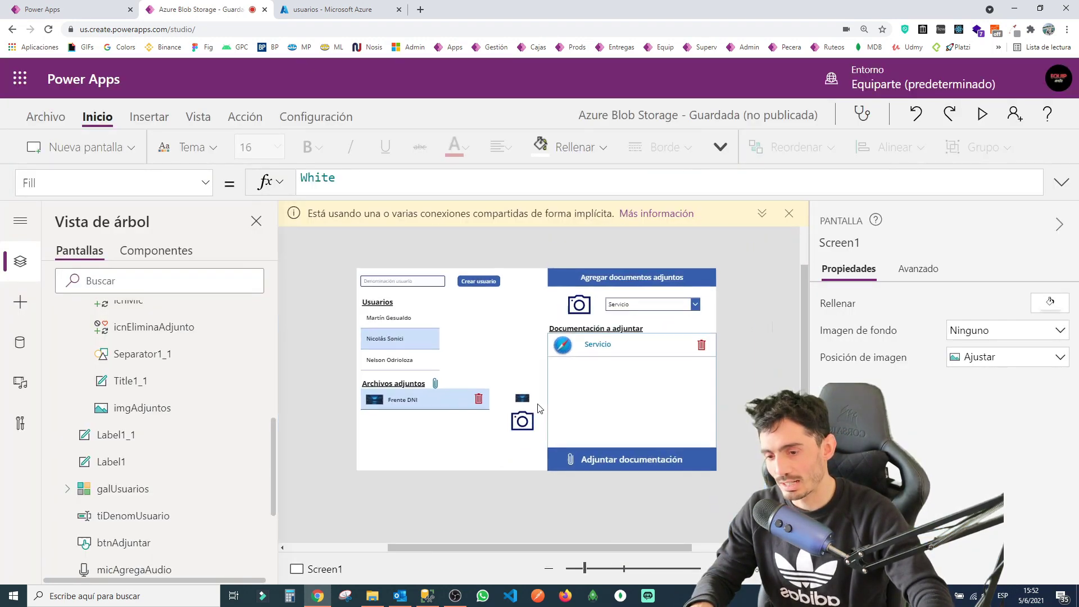
Select the ambEditaDocumentacion camera control and show its OnChange property.
click(521, 425)
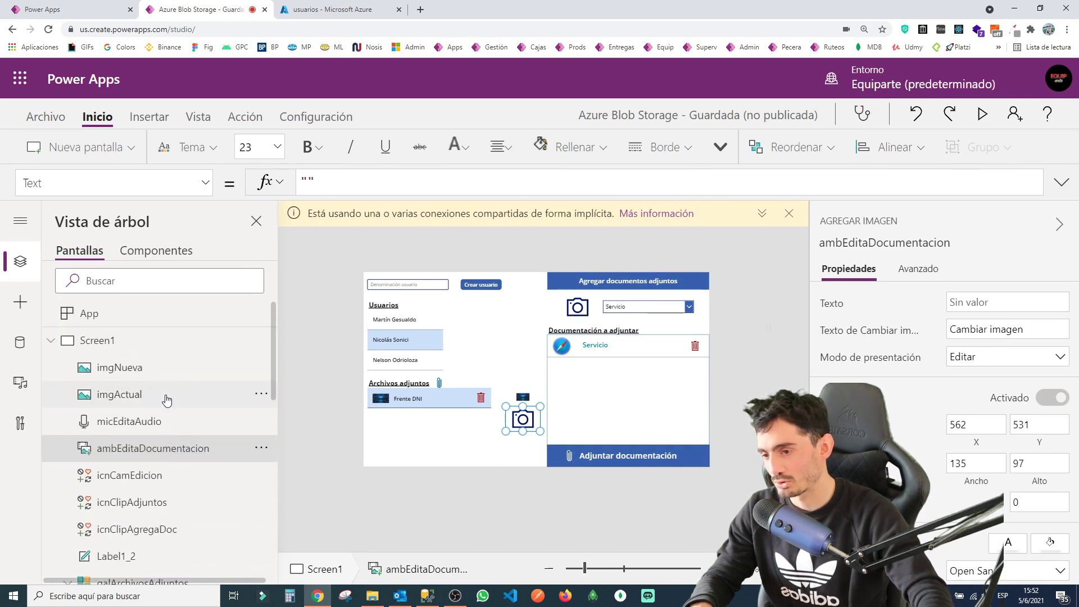
drag(71, 436, 223, 463)
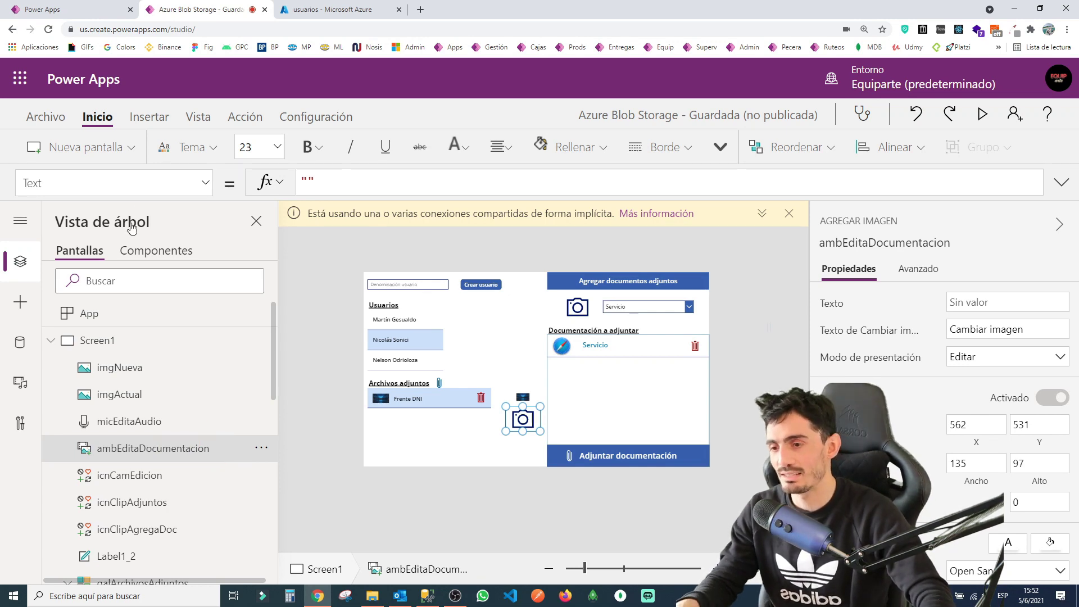
click(205, 183)
scroll(106, 380, down, 3)
scroll(98, 382, up, 5)
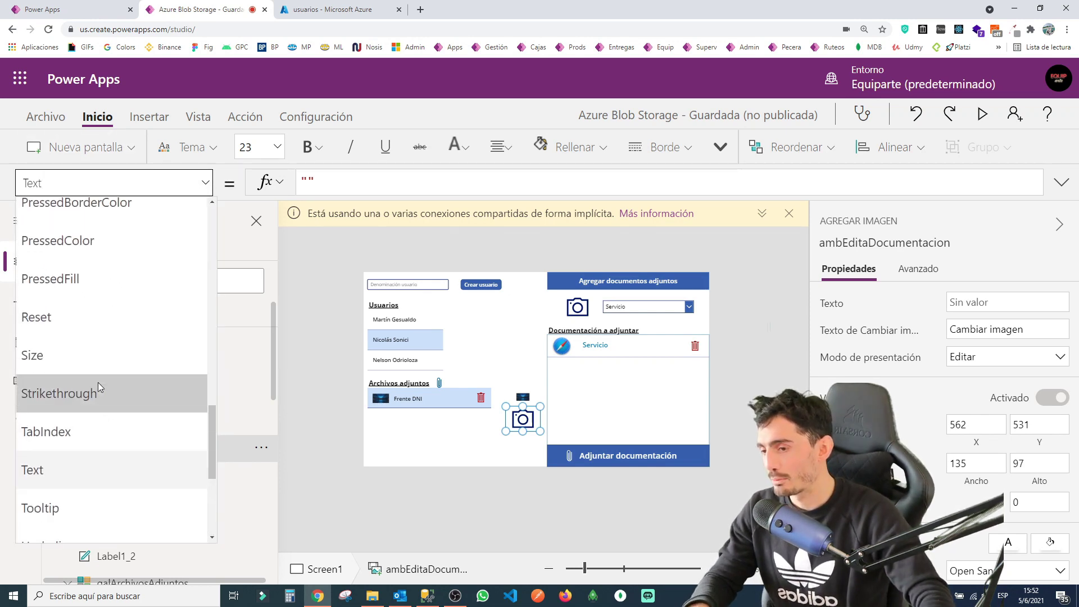
scroll(99, 381, up, 3)
click(98, 286)
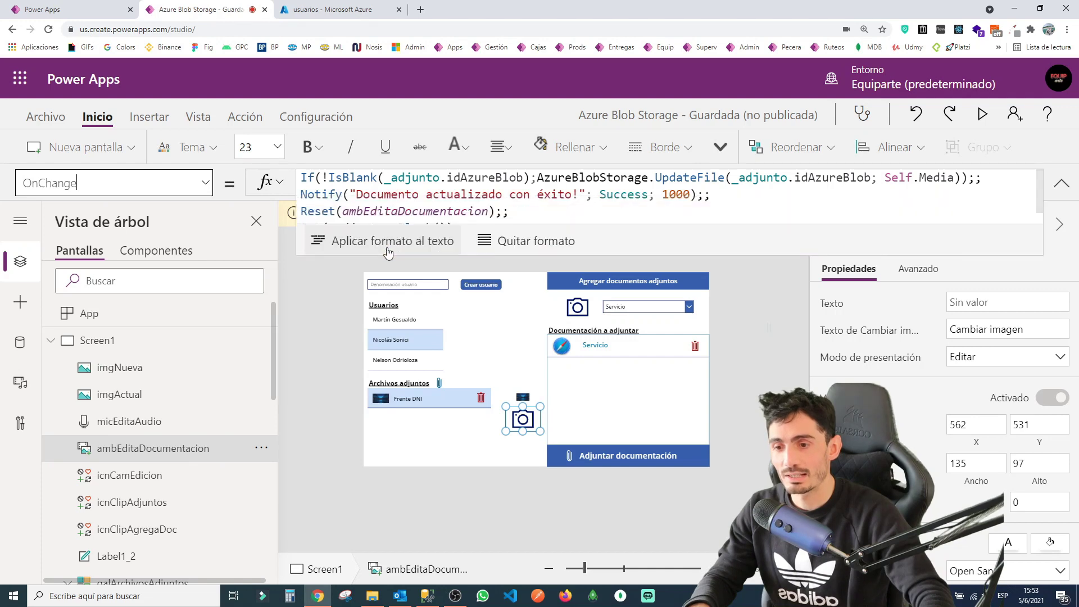
Format the OnChange formula onto indented lines and review its UpdateFile call on _adjunto.idAzureBlob.
click(326, 386)
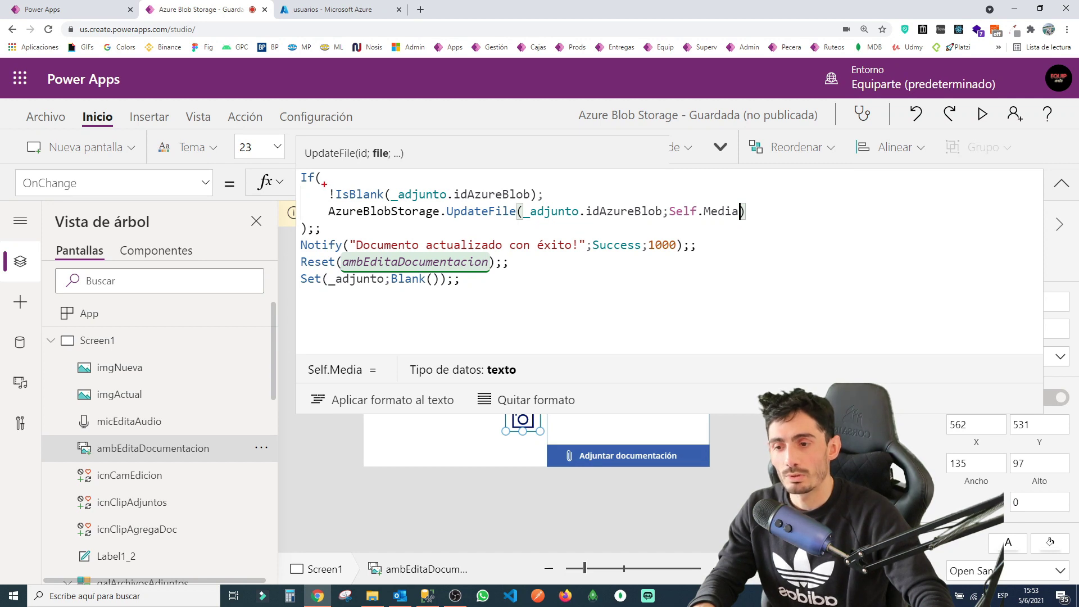
drag(324, 185, 554, 204)
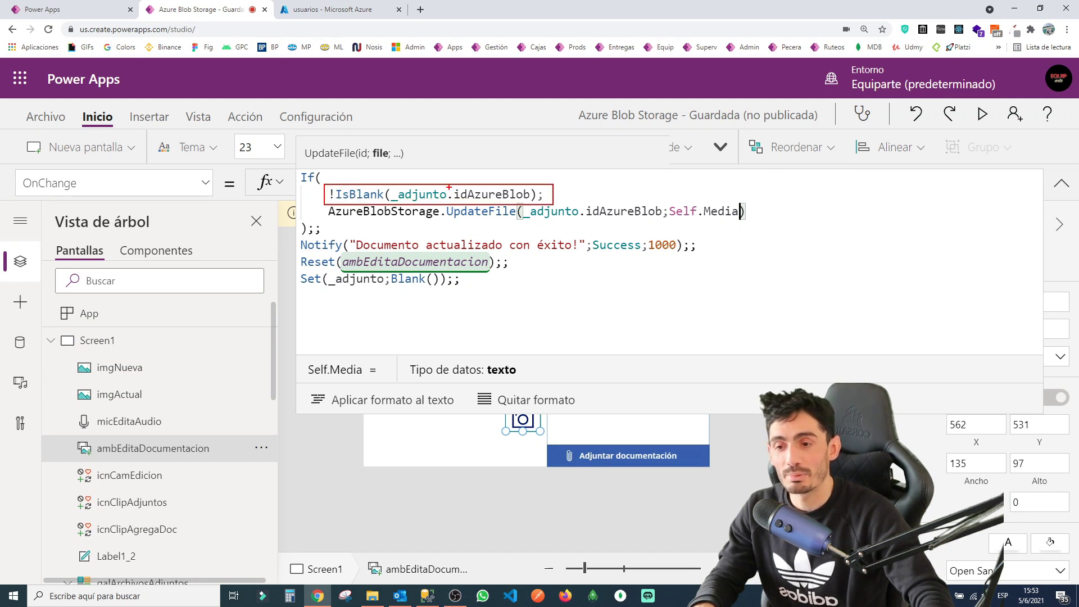
drag(449, 187, 532, 202)
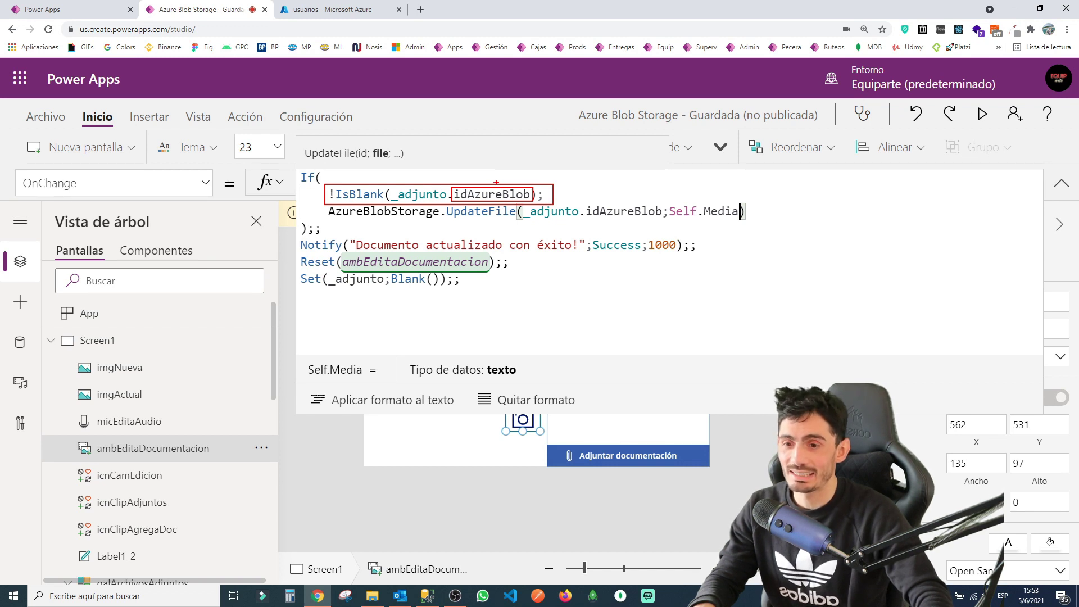
click(1062, 183)
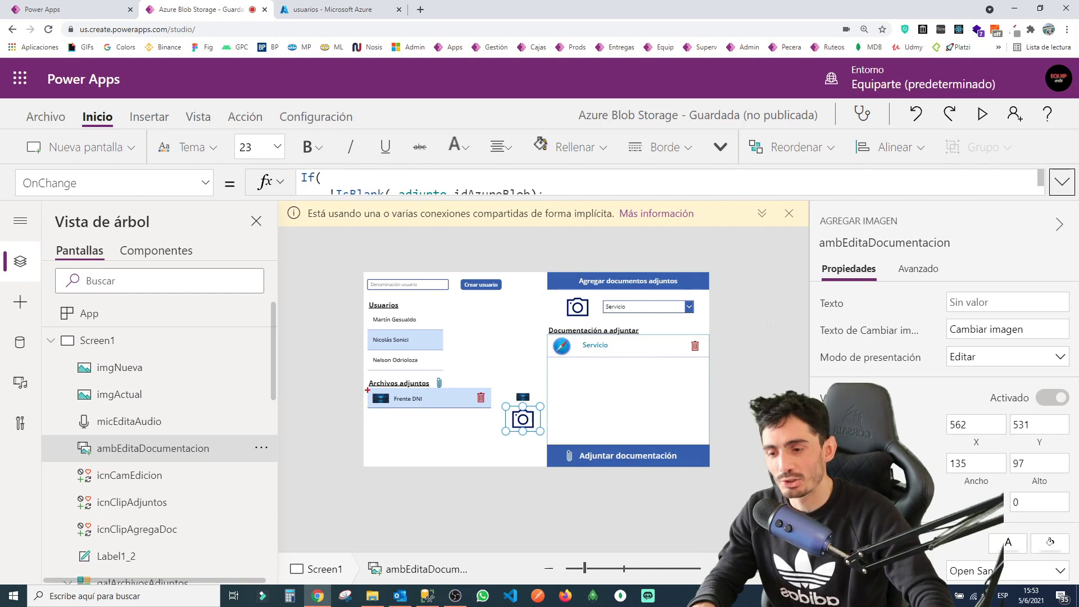
drag(368, 388, 487, 406)
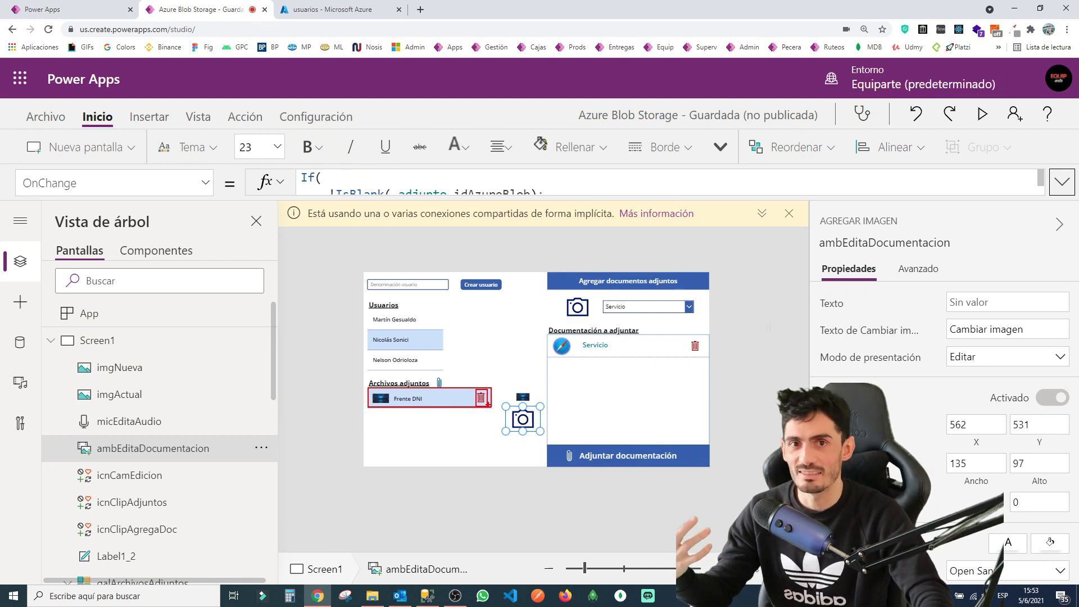
key(Escape)
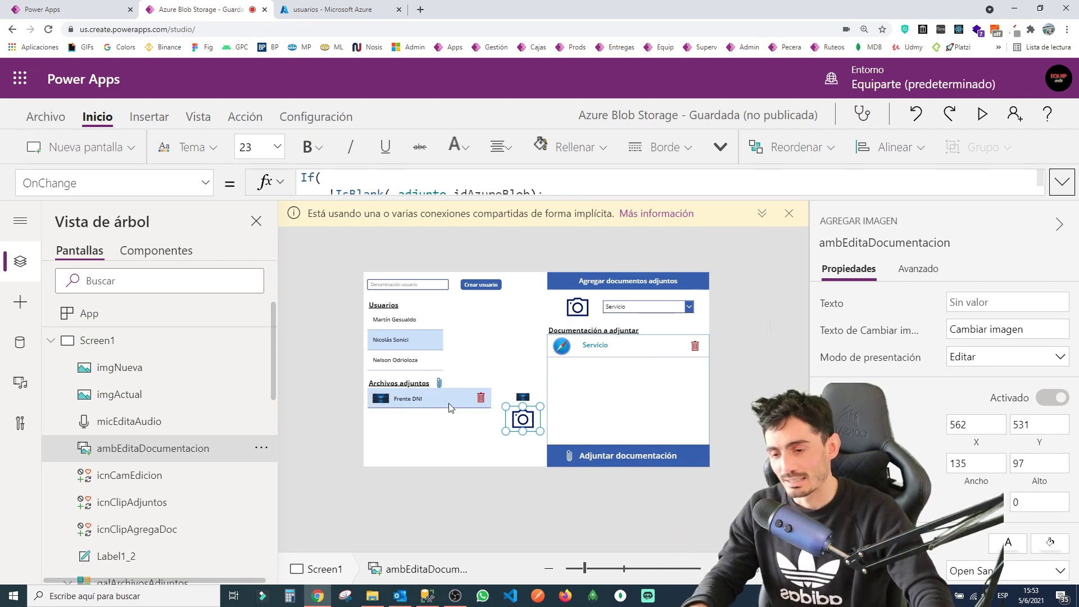
Check galArchivosAdjuntos' OnSelect Set(_adjunto; ThisItem), then reselect the ambEditaDocumentacion control.
click(439, 413)
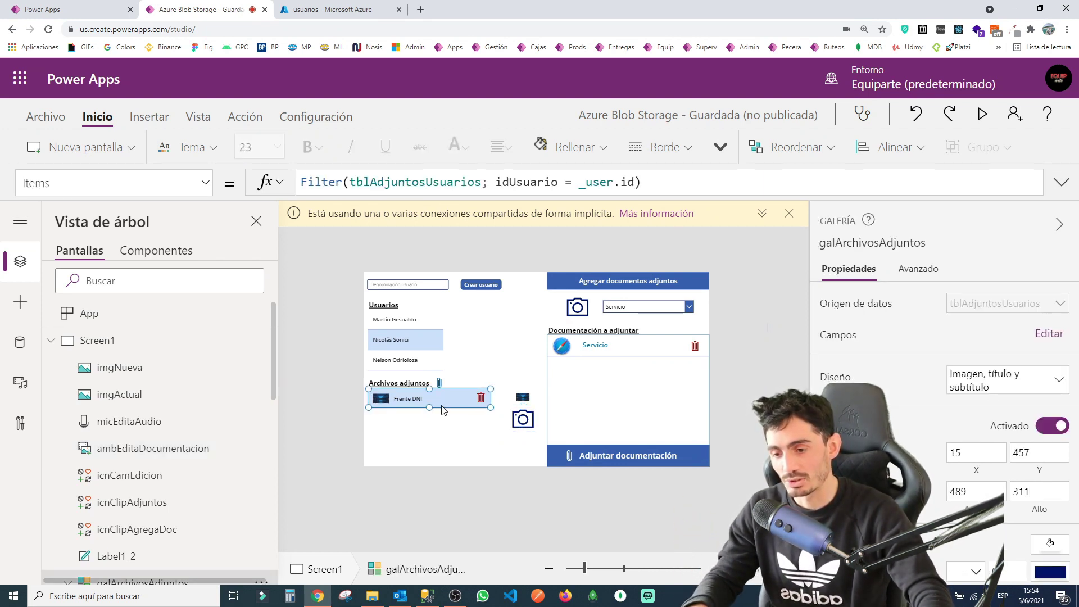
click(206, 182)
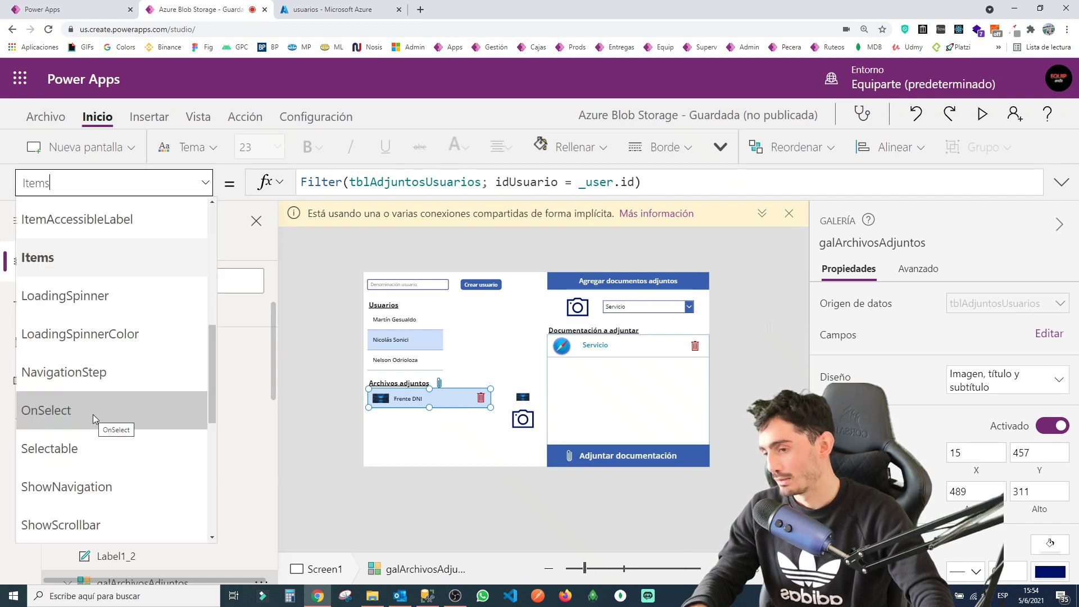
click(93, 411)
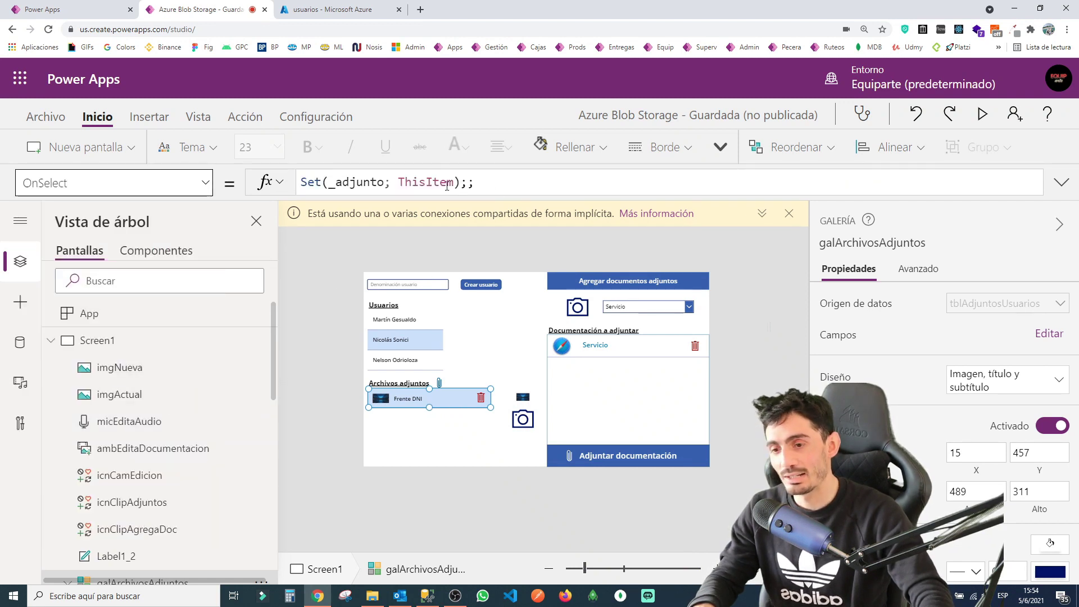
mouse_move(327, 173)
mouse_down()
mouse_move(383, 194)
mouse_move(455, 195)
mouse_up()
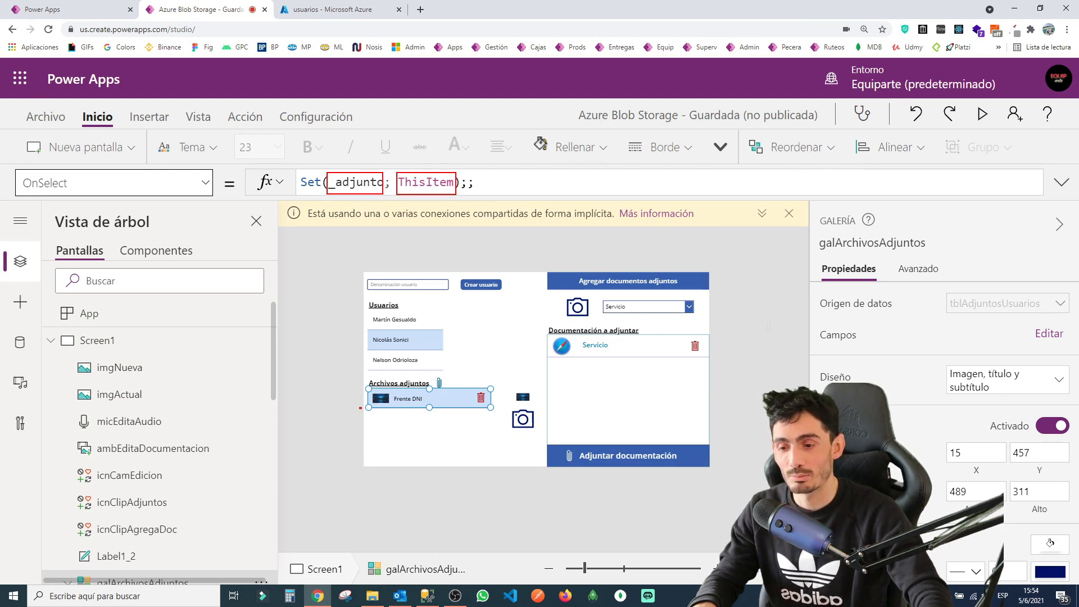
drag(360, 409, 506, 431)
mouse_move(366, 437)
mouse_down()
mouse_move(441, 458)
mouse_move(503, 459)
mouse_up()
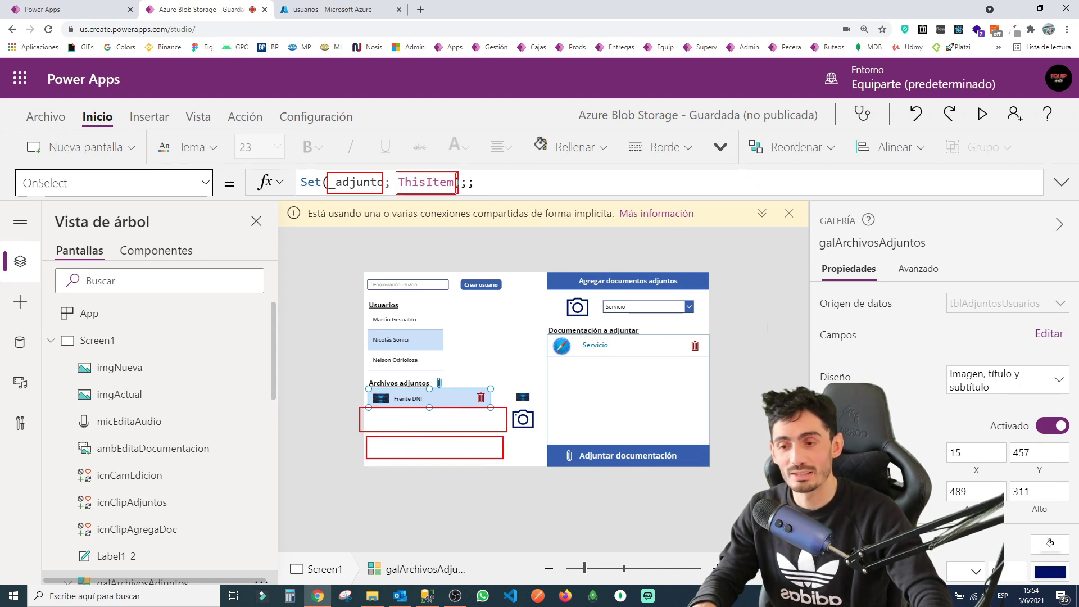
drag(329, 175, 386, 196)
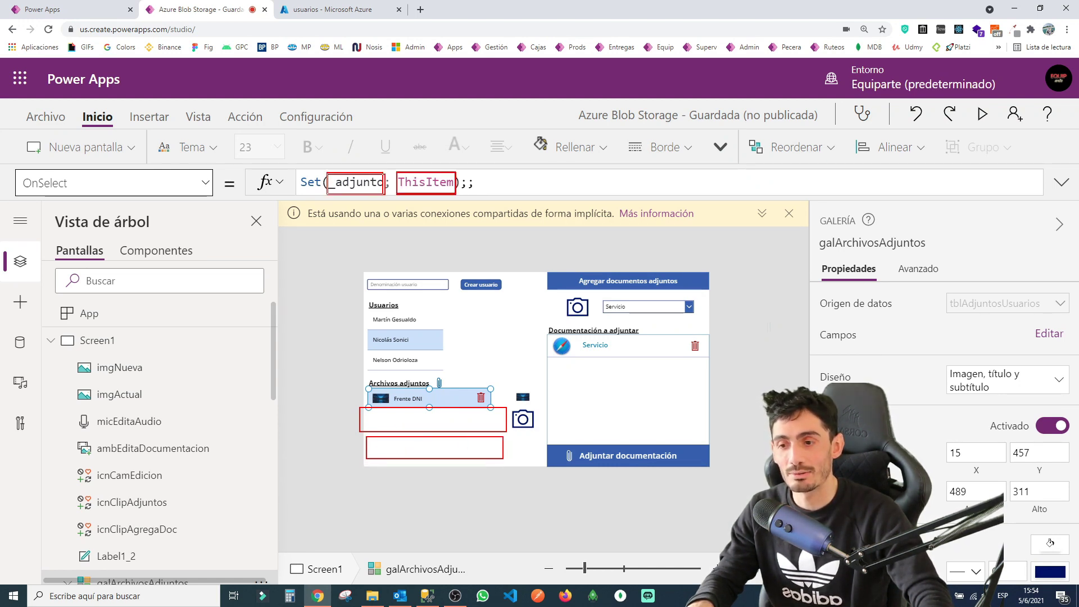
key(Escape)
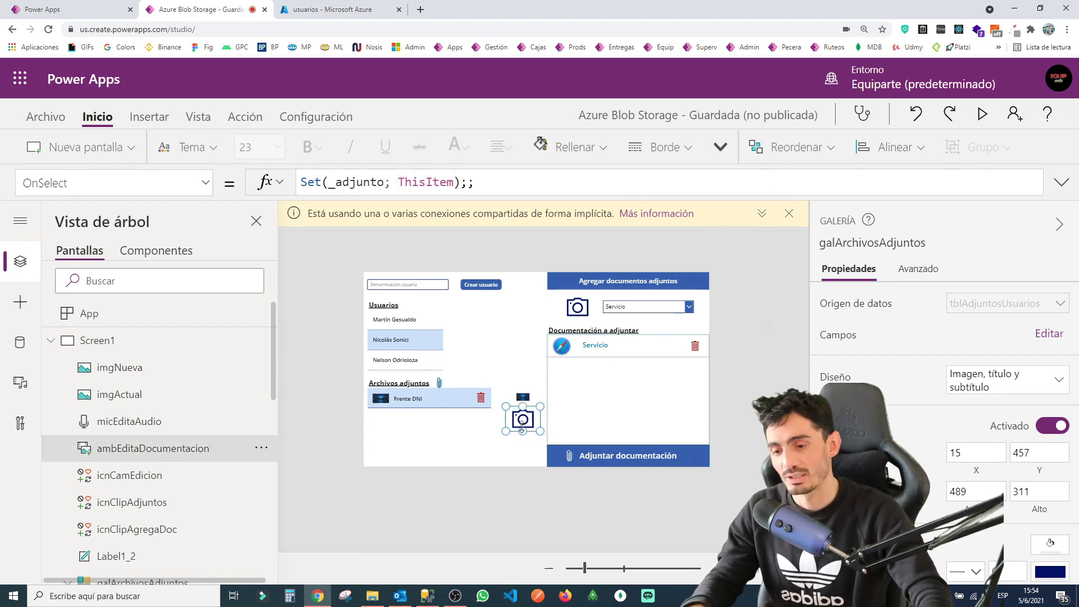
click(523, 419)
Expand the ambEditaDocumentacion OnChange formula to show all its lines for review.
click(387, 191)
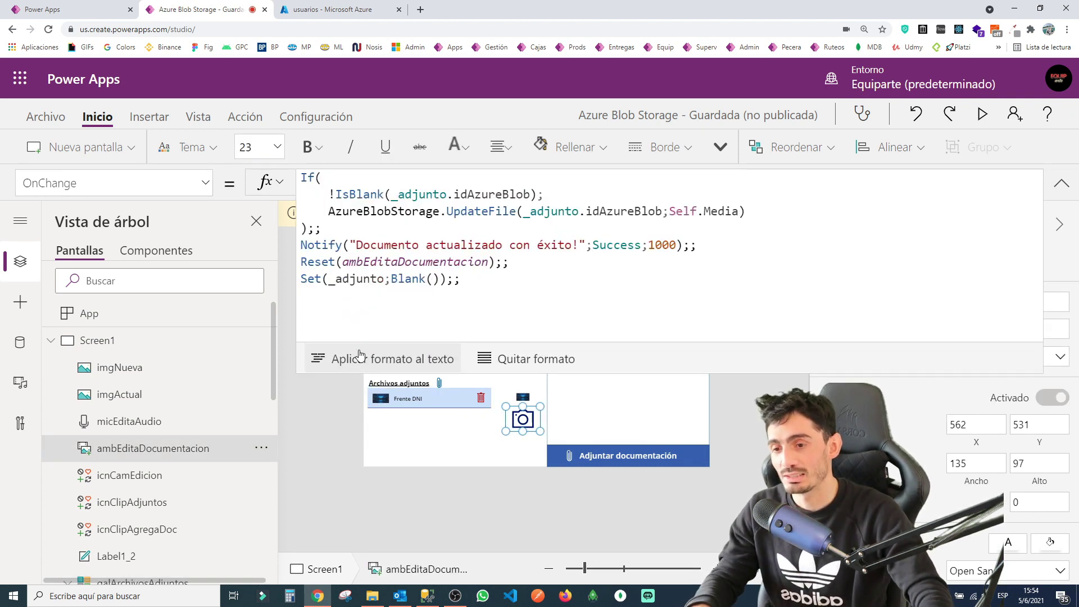
drag(453, 184, 532, 204)
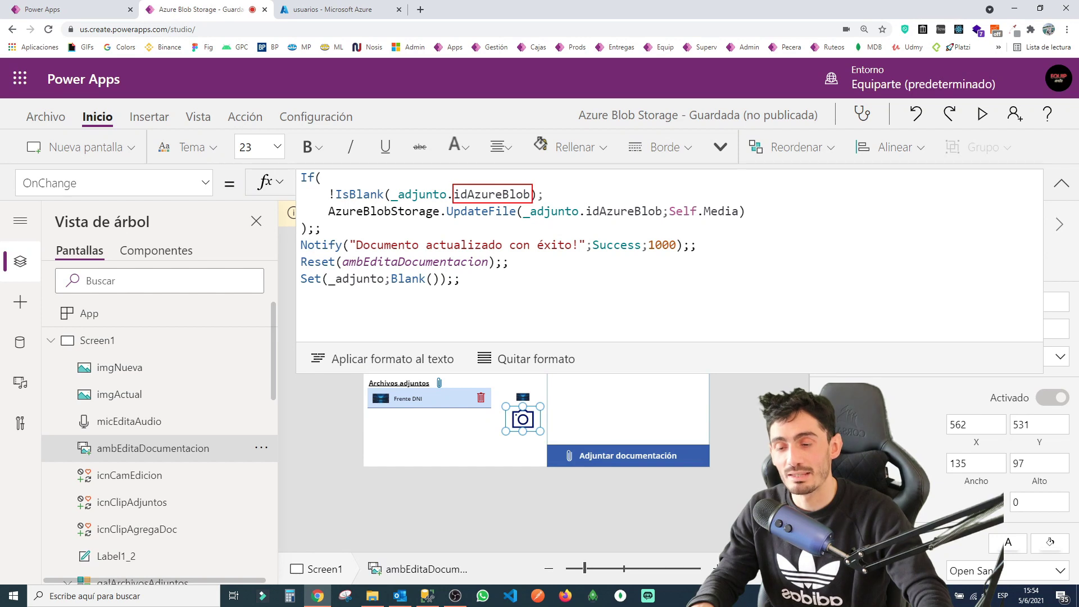
drag(420, 191, 450, 201)
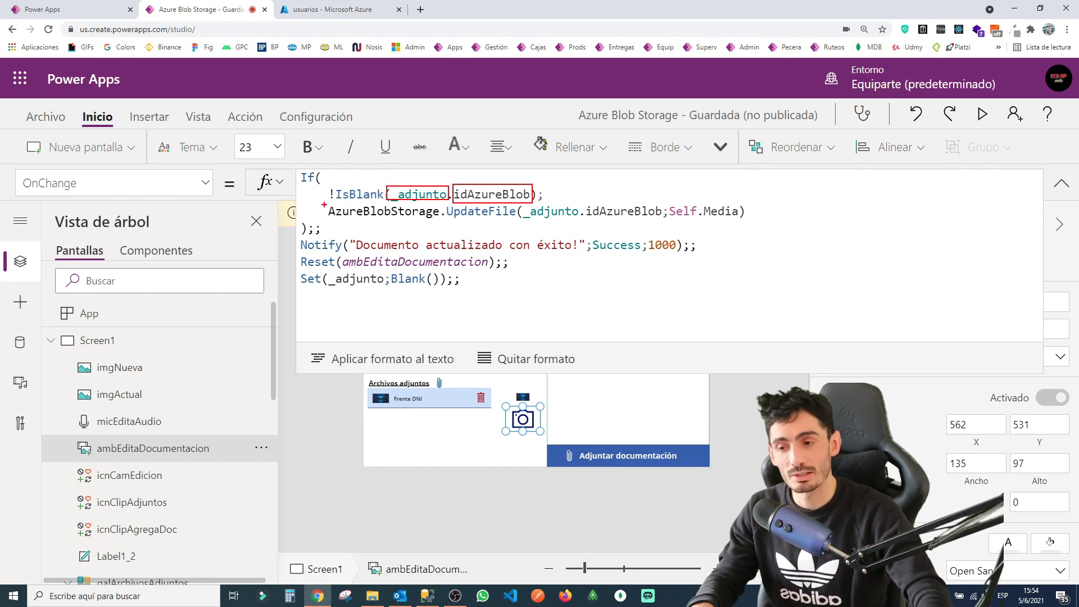
drag(325, 205, 519, 225)
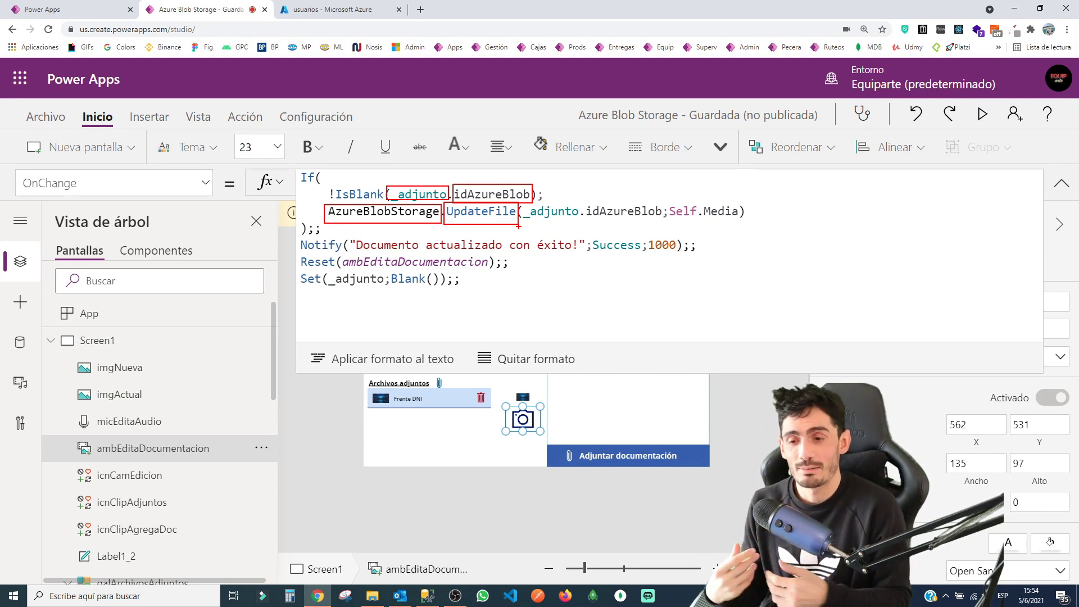
key(Escape)
Show UpdateFile's parameter help and review its _adjunto.idAzureBlob and Self.Media arguments.
click(665, 212)
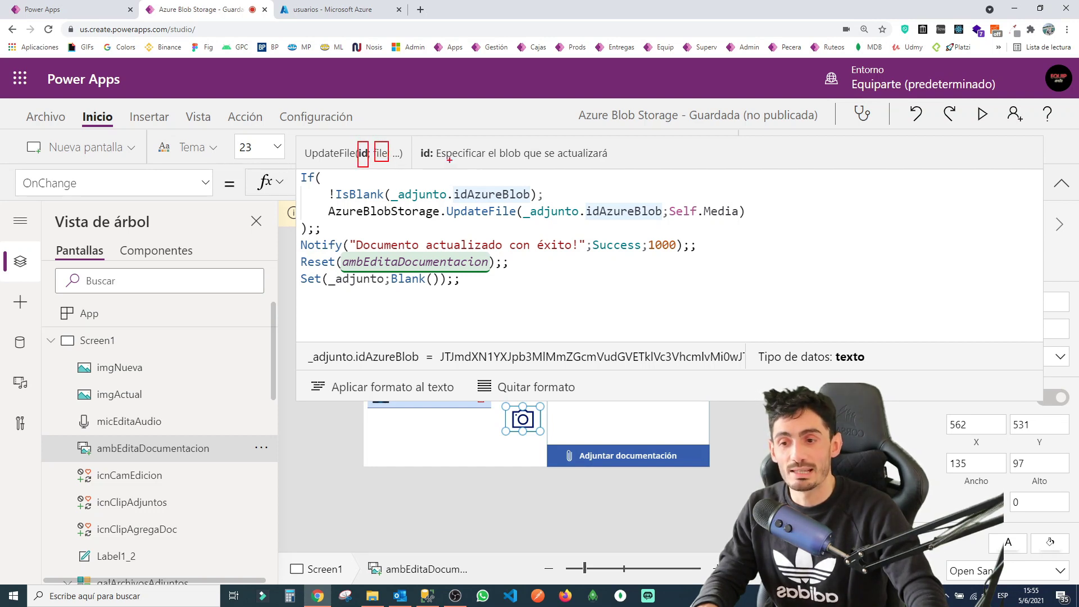
drag(435, 140, 611, 161)
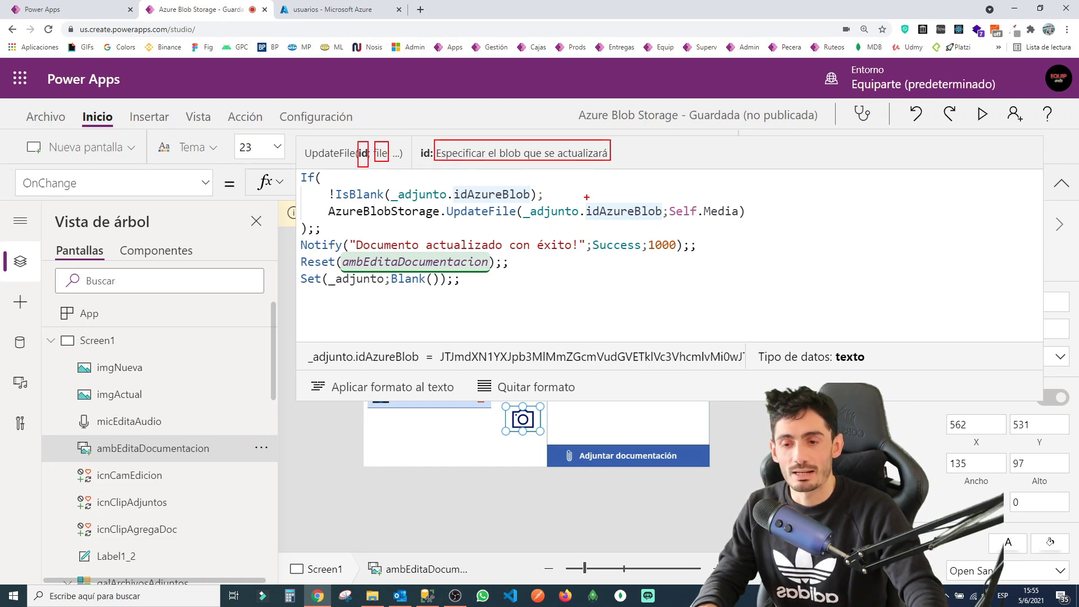
drag(586, 197, 656, 224)
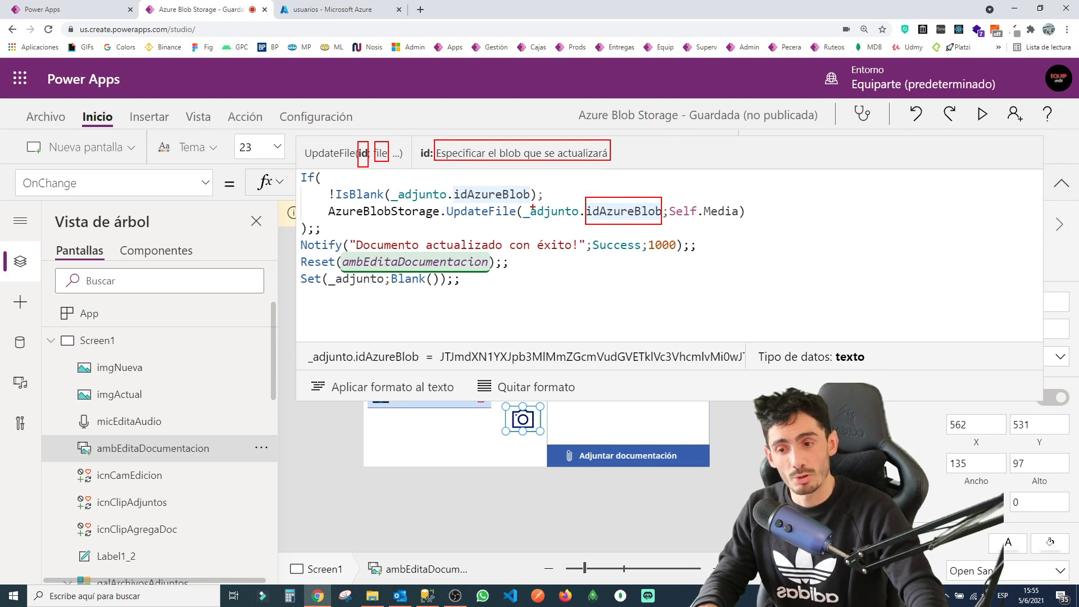
mouse_move(522, 205)
mouse_down()
mouse_move(582, 225)
mouse_move(442, 405)
mouse_up()
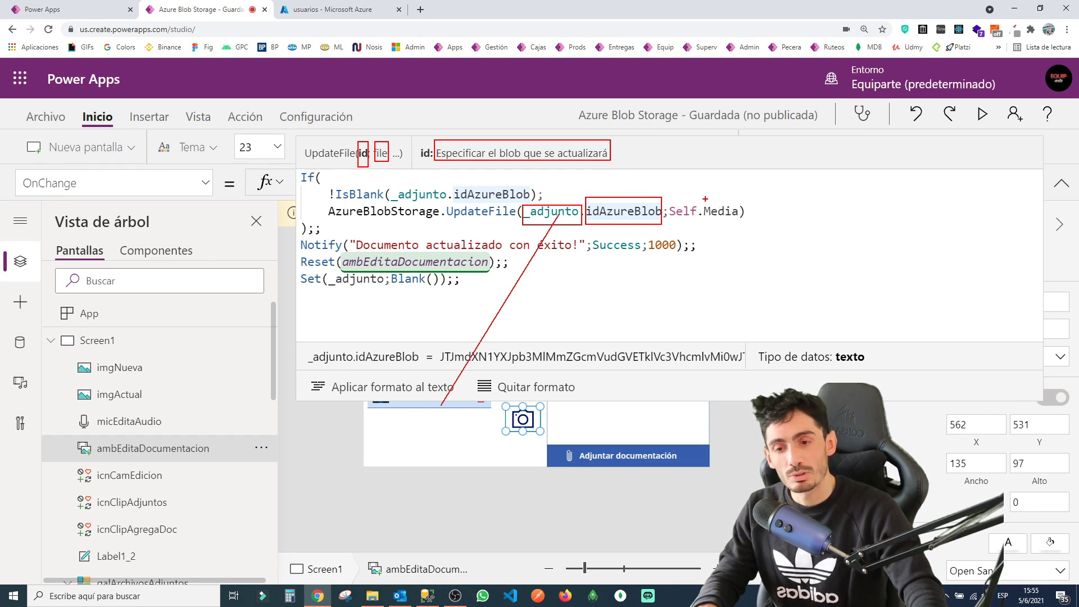
drag(667, 187, 743, 247)
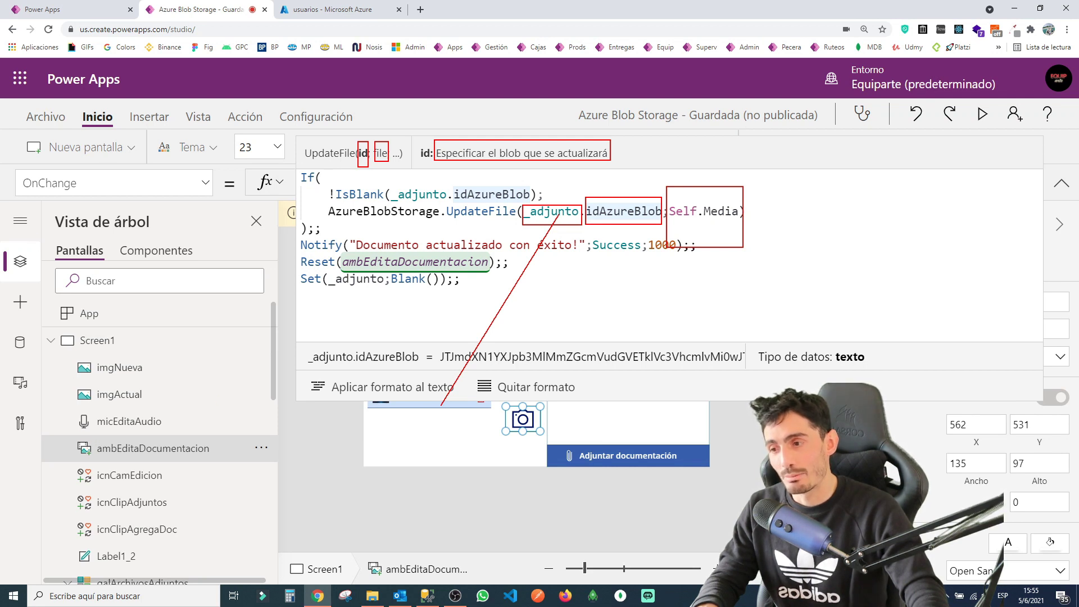
drag(36, 178, 79, 196)
drag(67, 434, 226, 467)
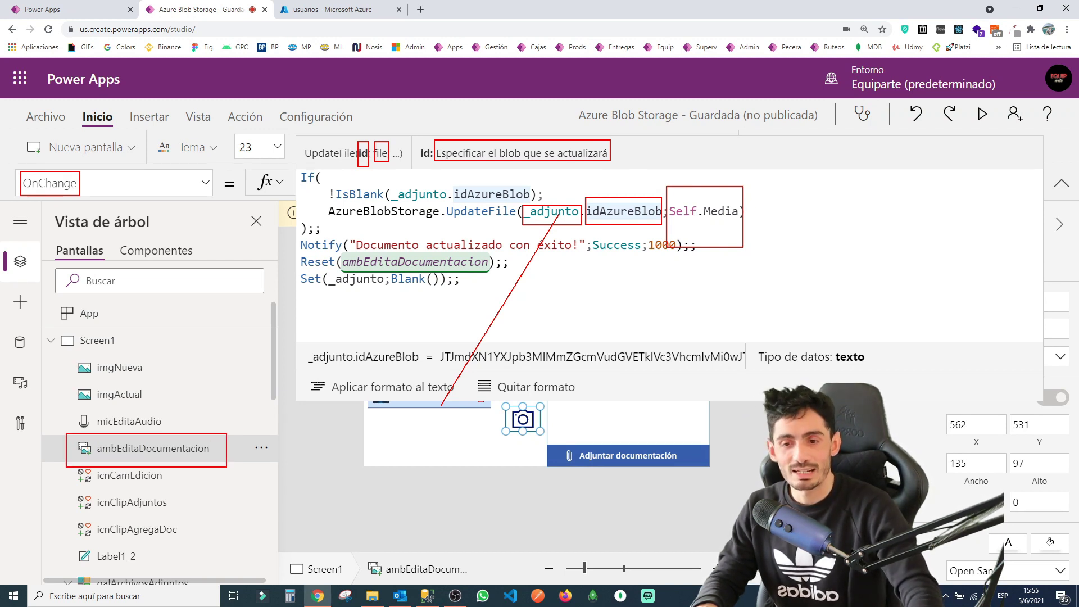
drag(692, 223, 701, 227)
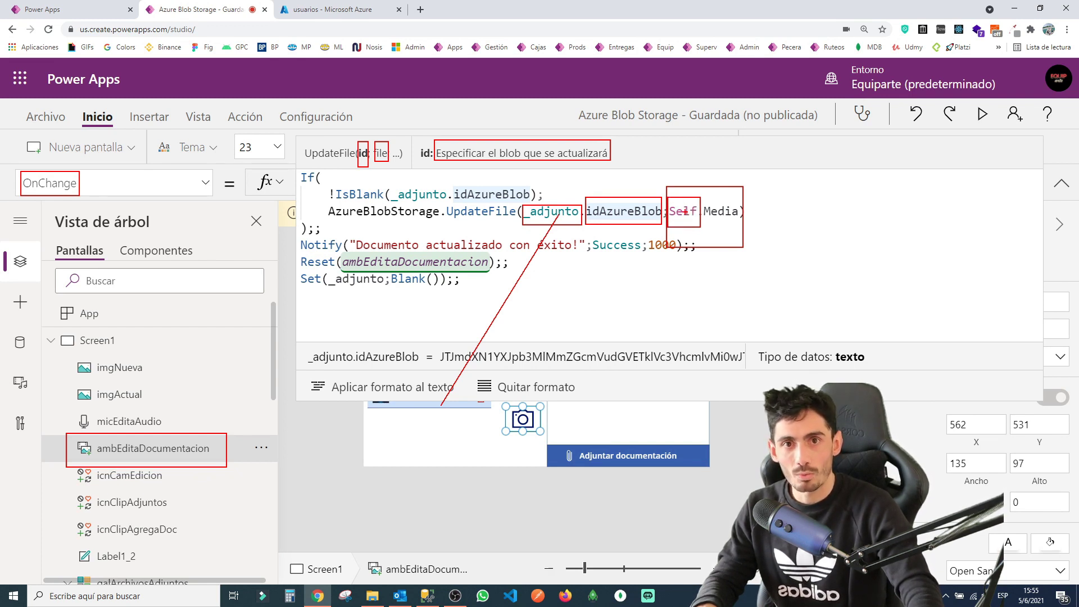
drag(684, 212, 193, 443)
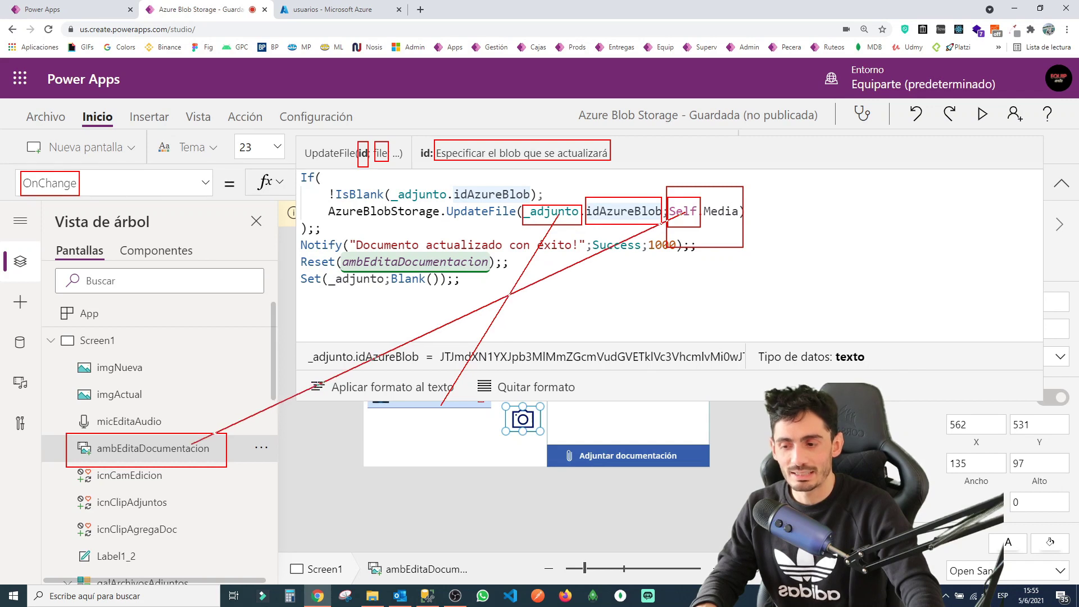
drag(705, 199, 748, 227)
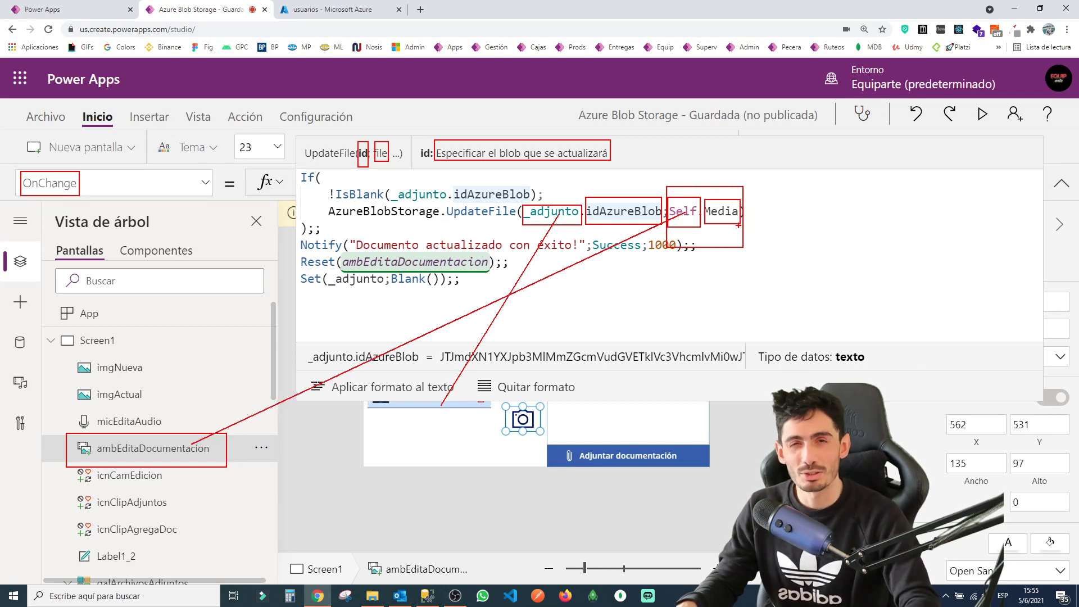
Change UpdateFile's content argument from Self.Media to ambEditaDocumentacion.Media and collapse the formula bar.
key(Escape)
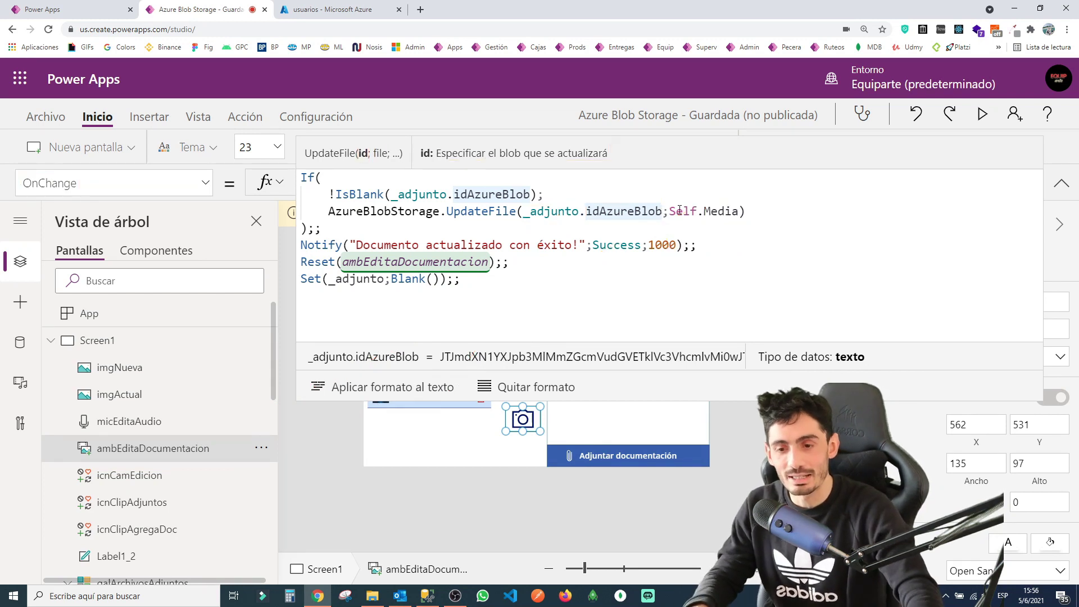
click(749, 213)
text(a)
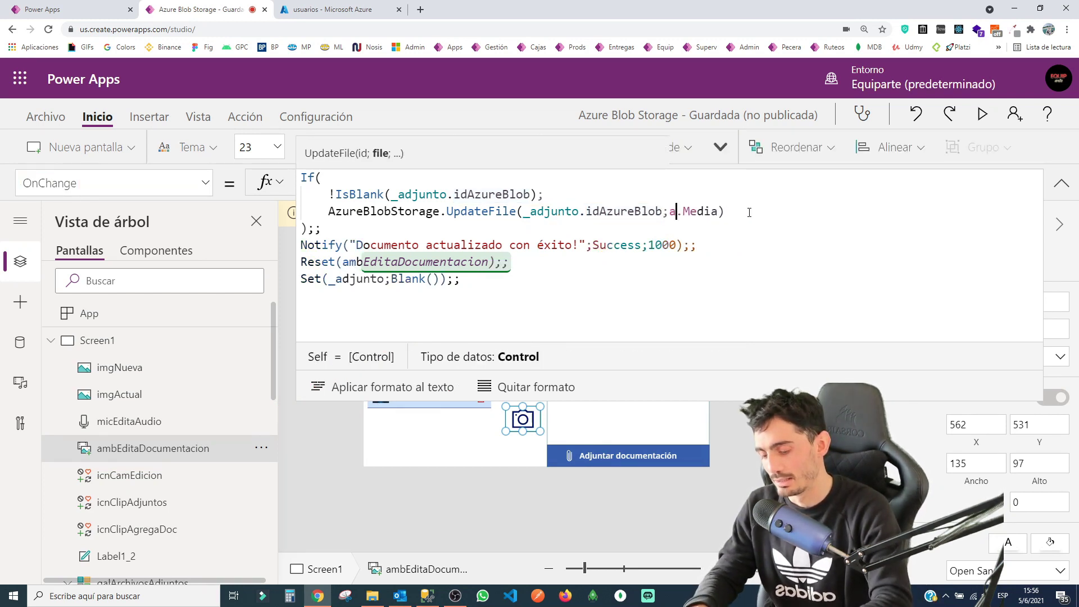
text(mbEditaDo)
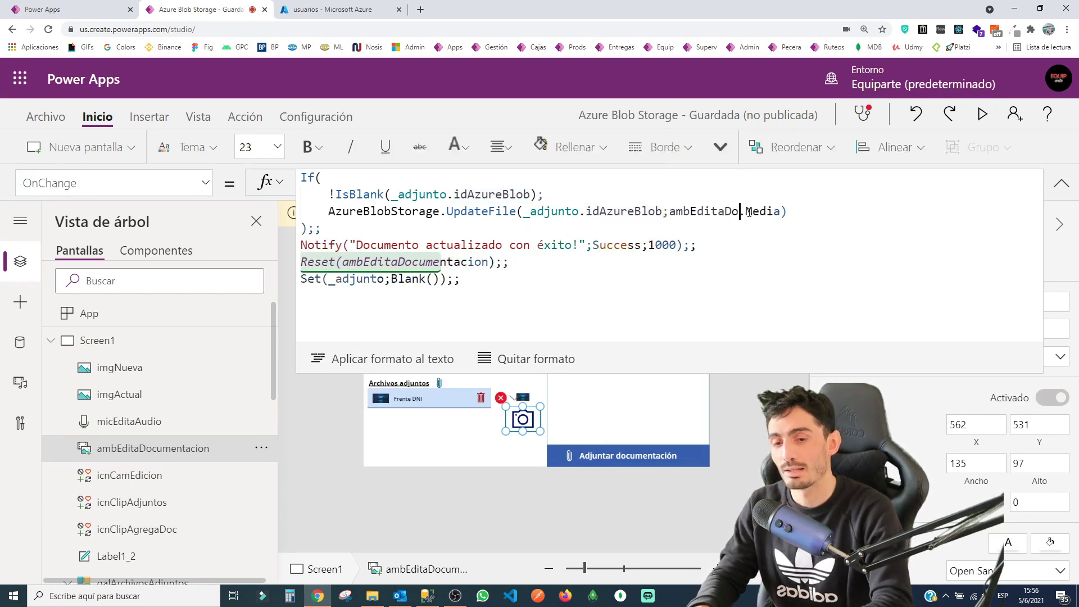
key(Tab)
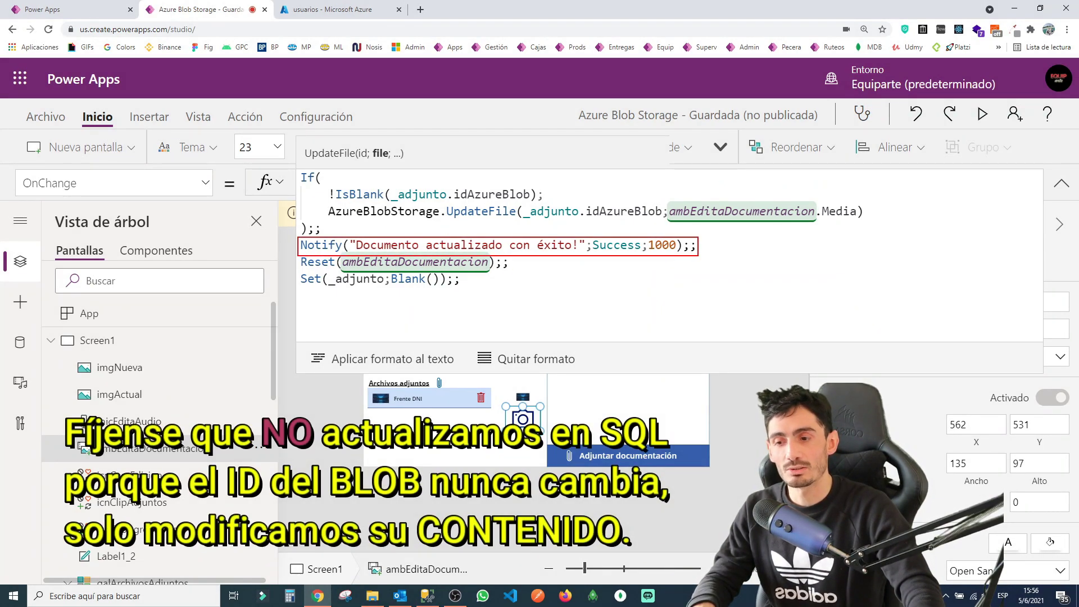
click(1062, 182)
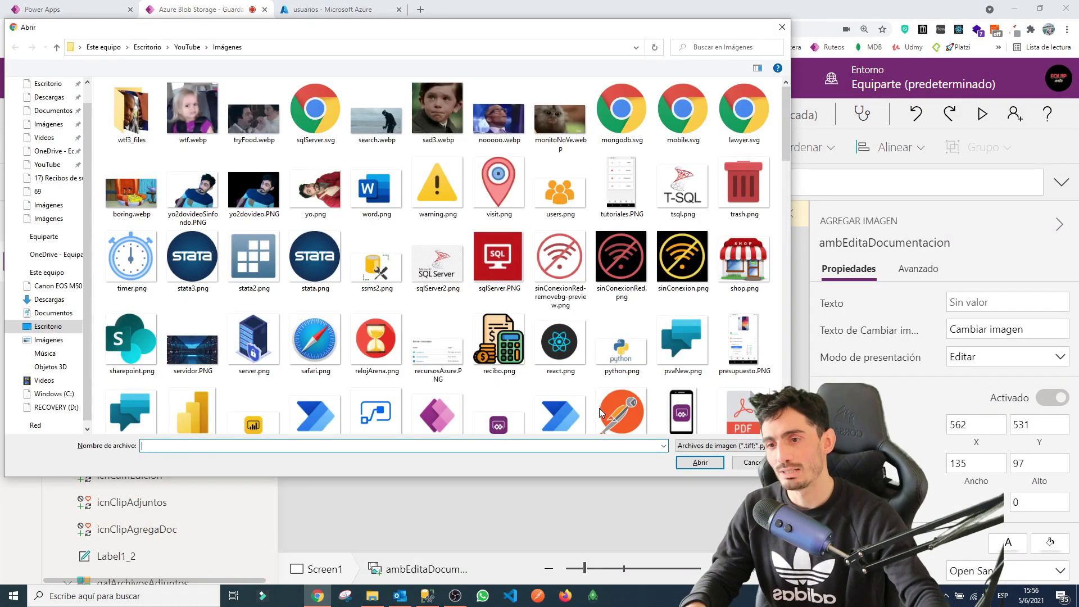
Upload a replacement image from the Imágenes folder, then move to the Azure usuarios container.
double_click(201, 114)
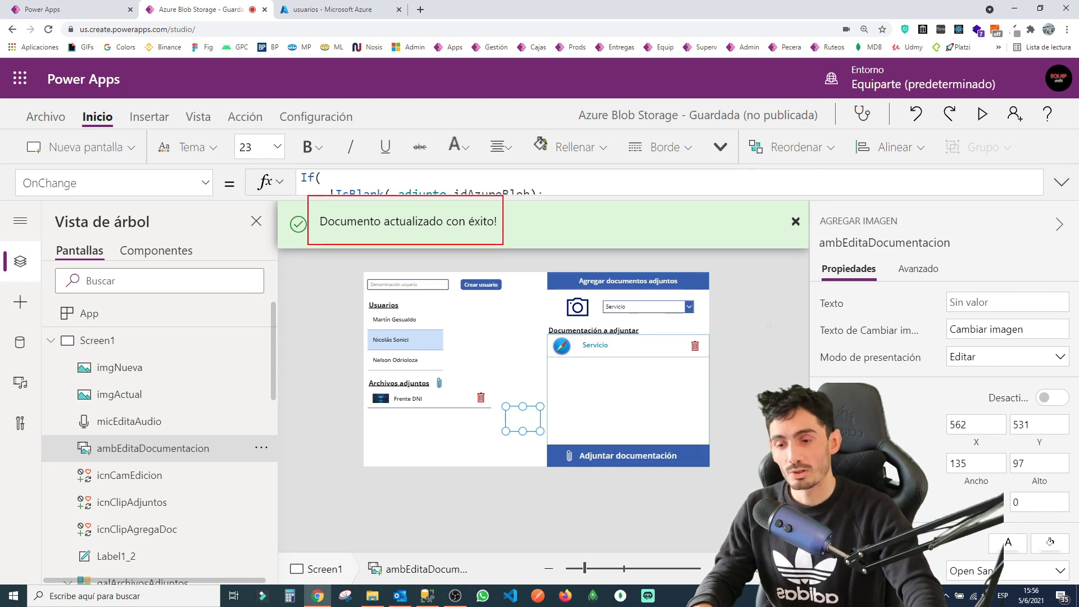
click(1061, 182)
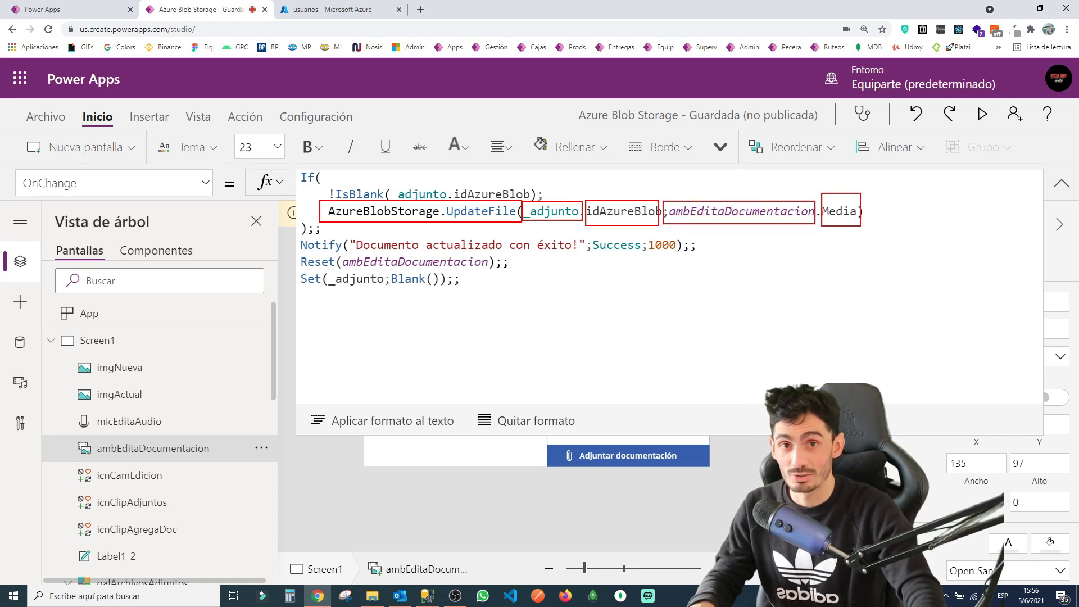
click(349, 10)
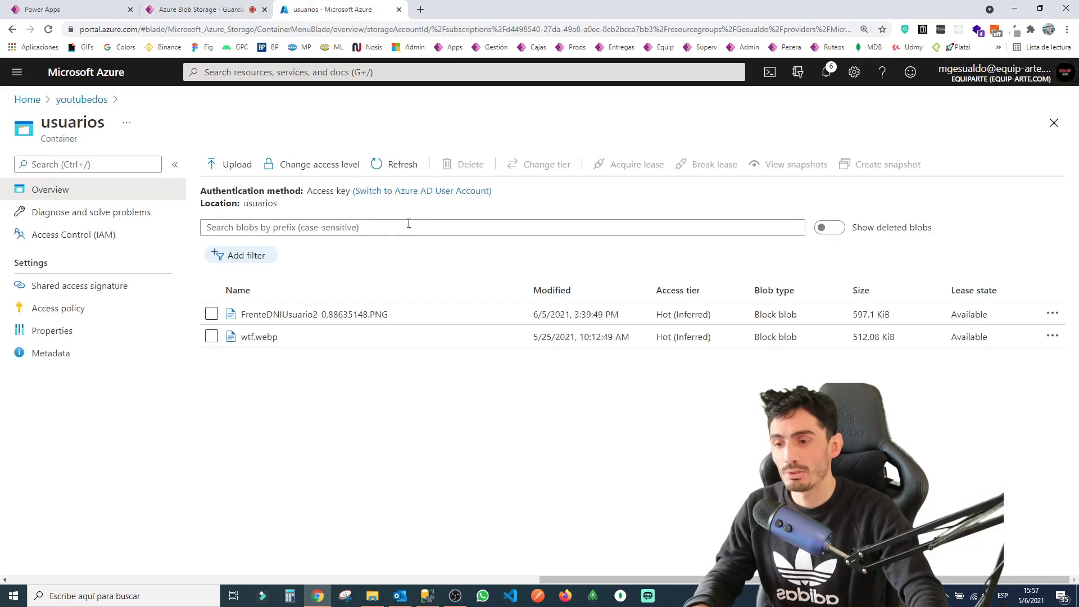
Refresh the usuarios container's blob list to check for the updated file.
drag(221, 304, 399, 326)
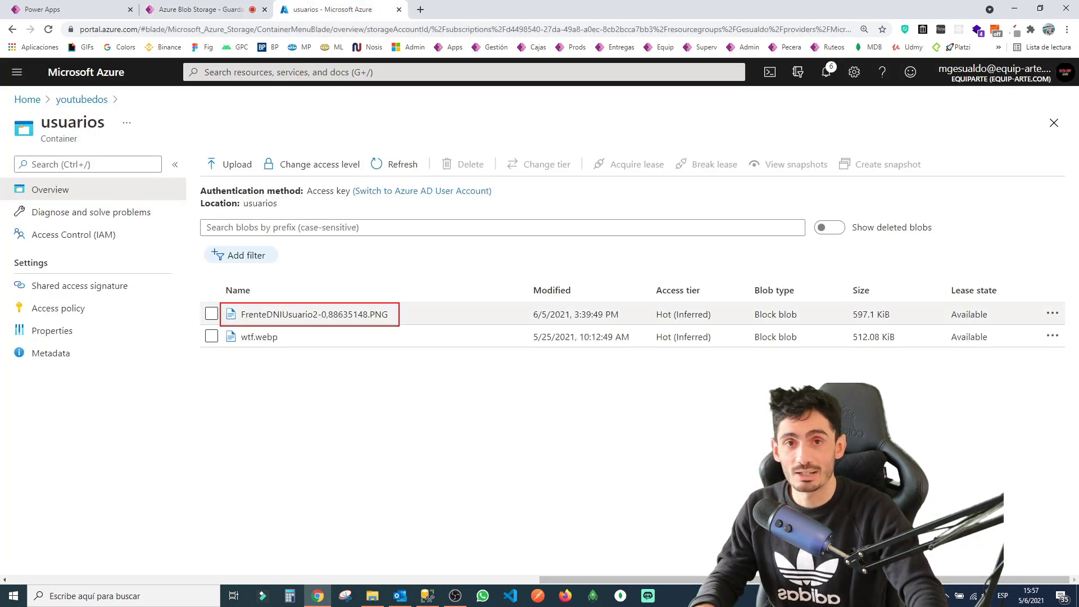
key(Escape)
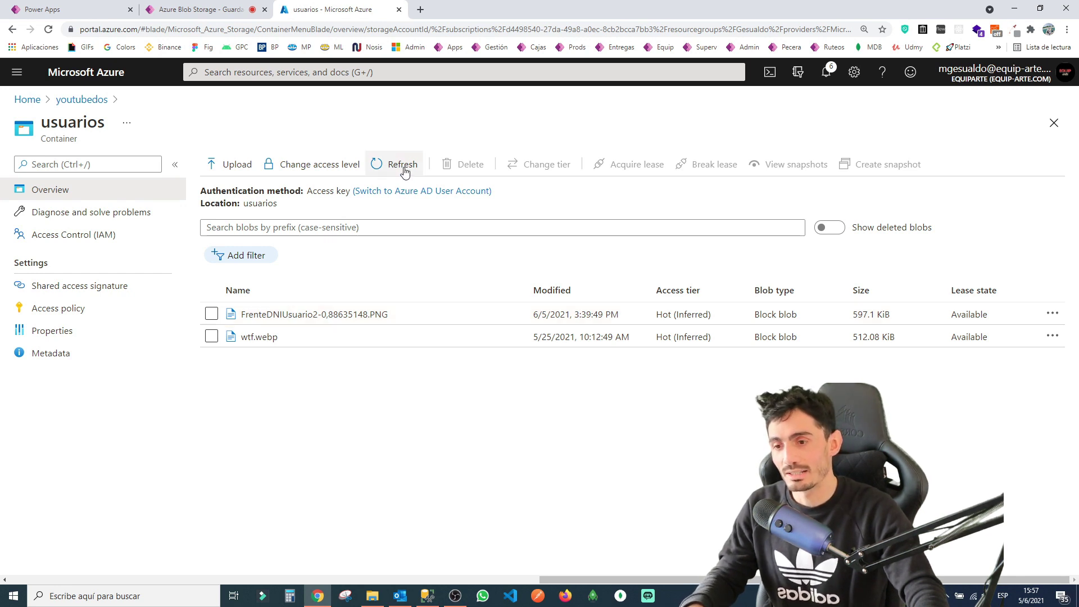
click(404, 166)
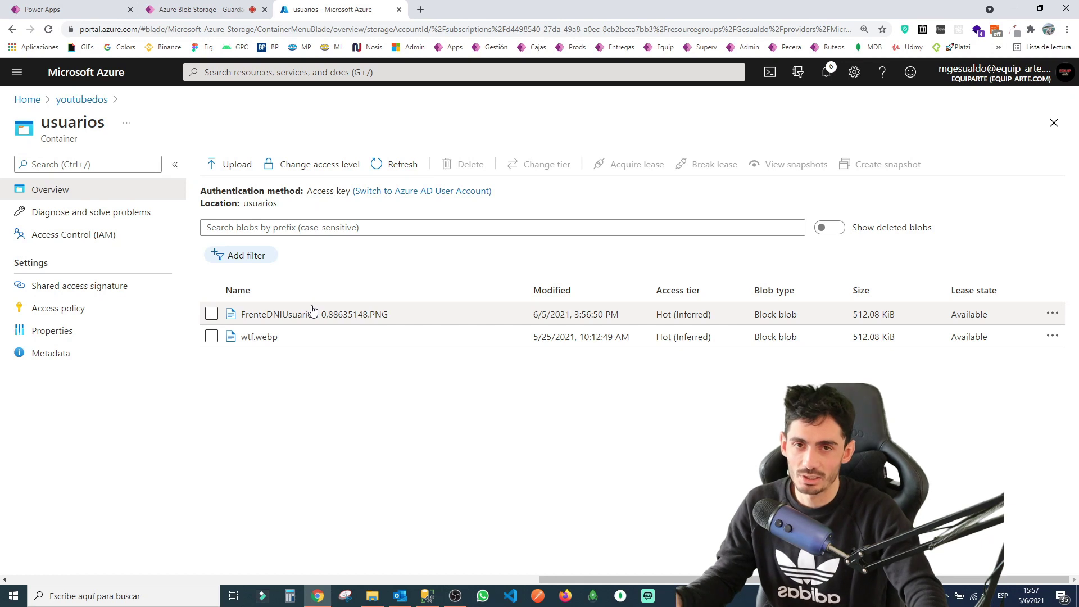
drag(228, 304, 392, 324)
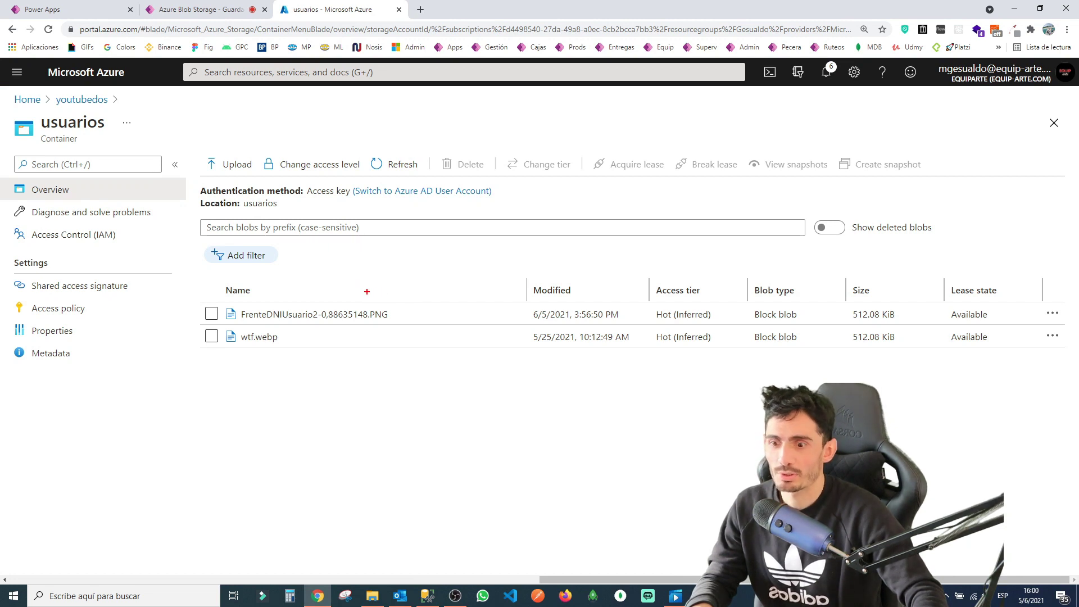
drag(364, 304, 386, 325)
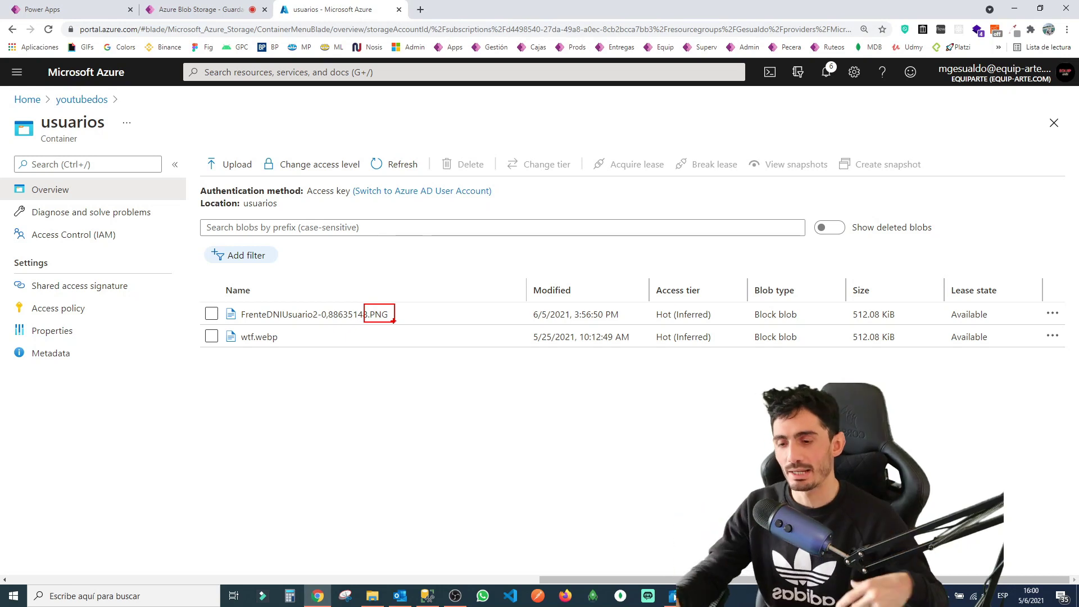
Download the FrenteDNIUsuario2 blob, view the replacement image, then return to Power Apps.
click(391, 166)
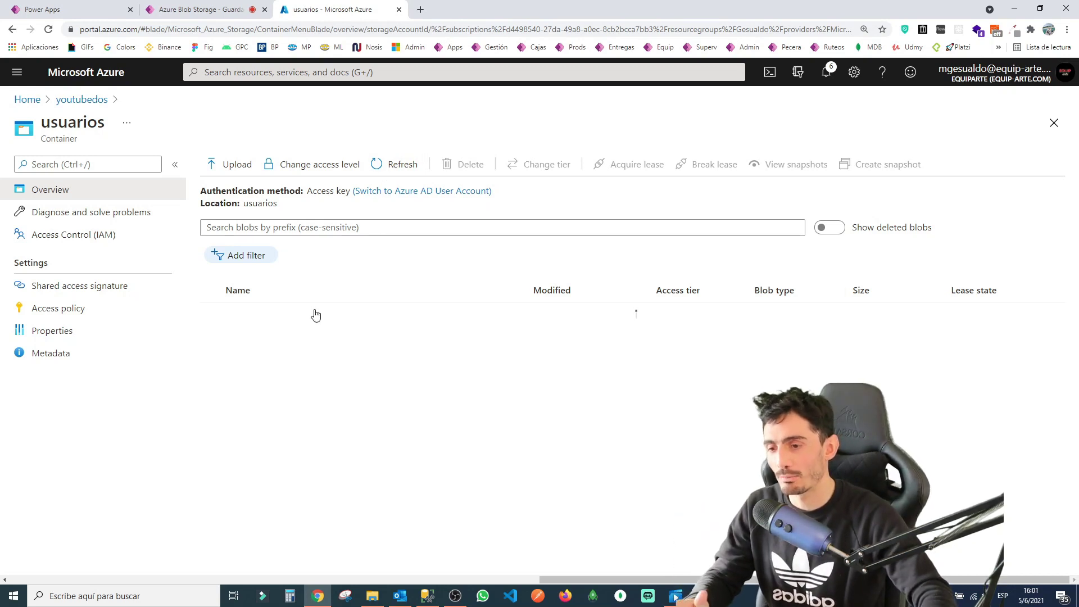
click(301, 315)
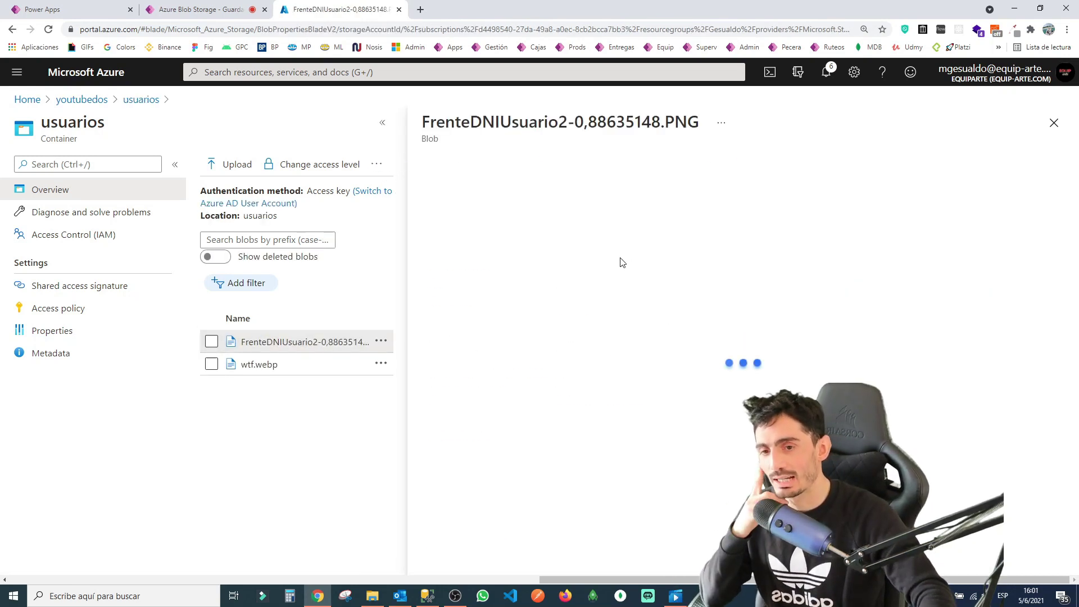
click(569, 165)
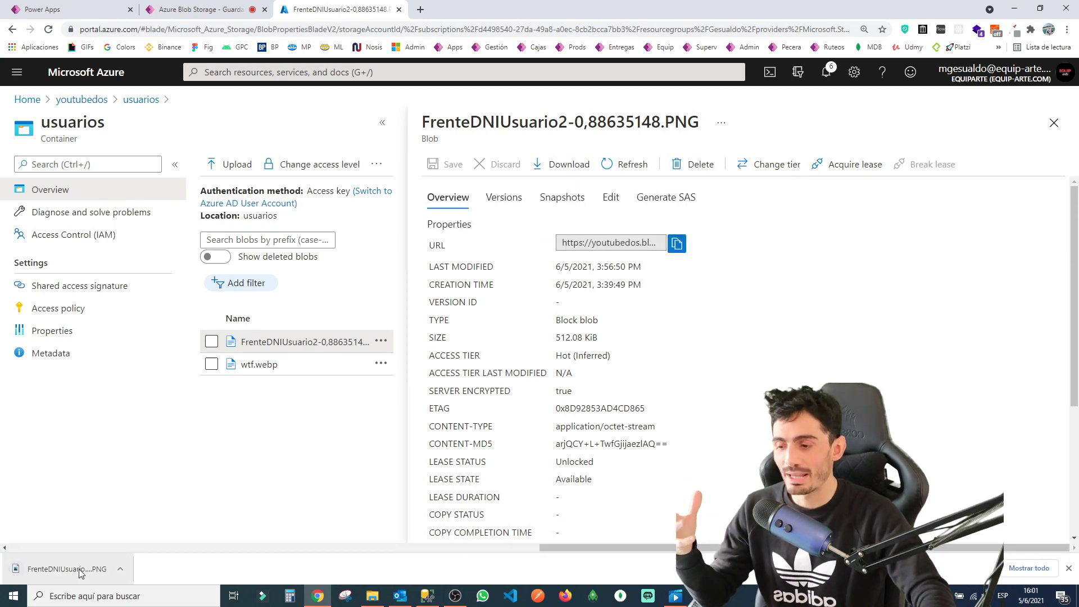
click(81, 571)
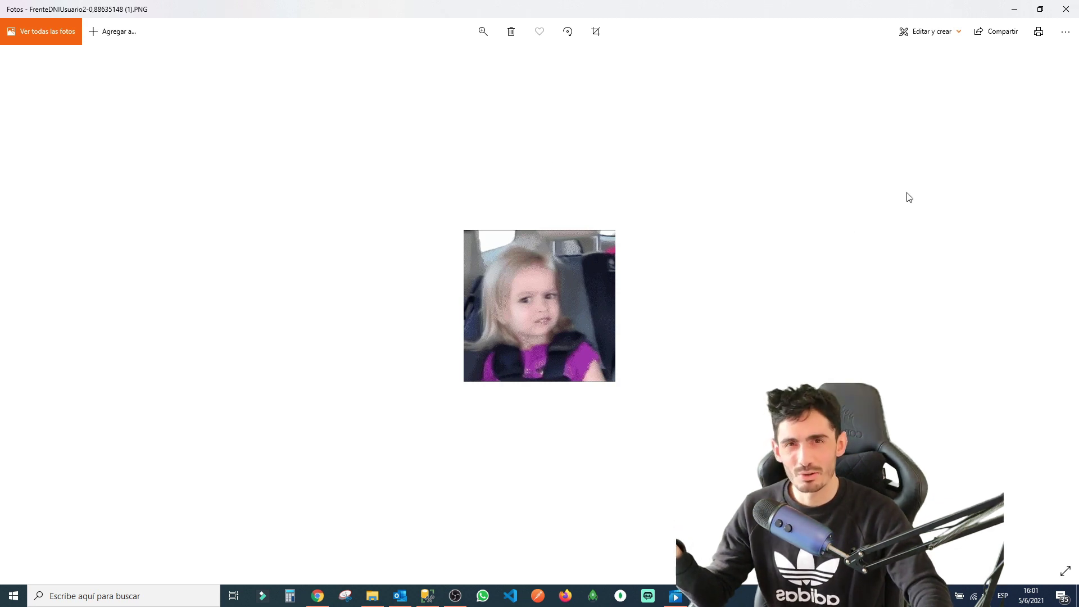
click(1067, 9)
click(237, 5)
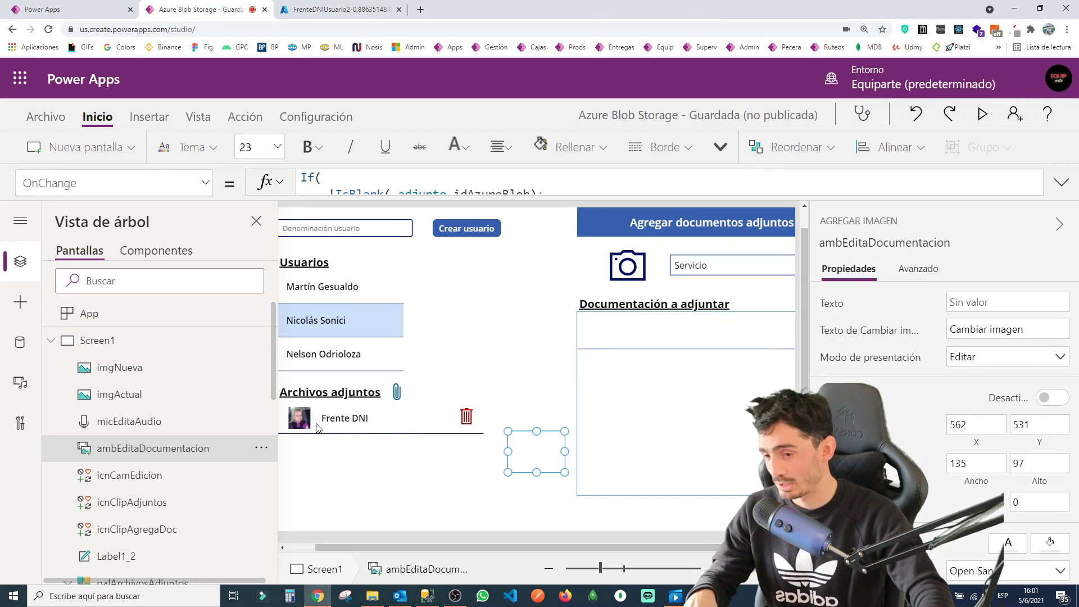
ctrl+scroll(317, 428, up, 2)
drag(479, 546, 308, 545)
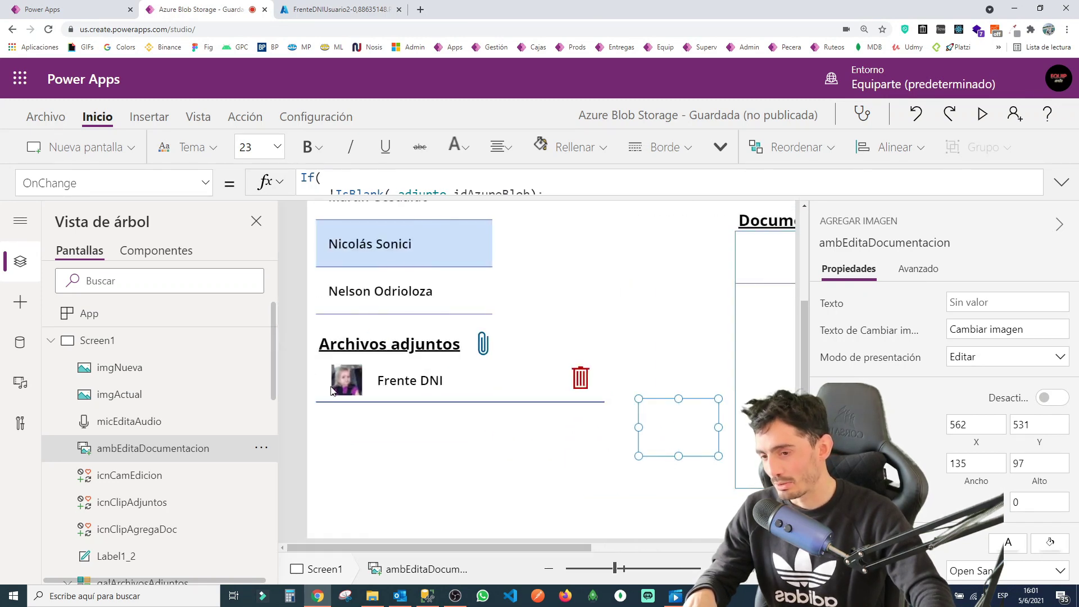
ctrl+scroll(361, 402, up, 1)
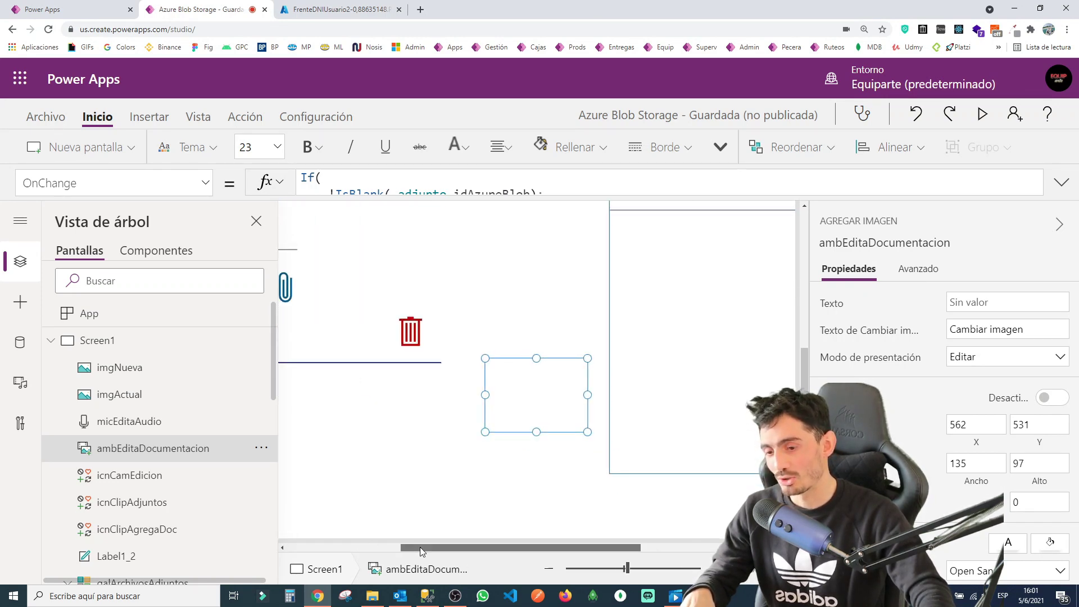
drag(420, 548, 306, 548)
click(360, 333)
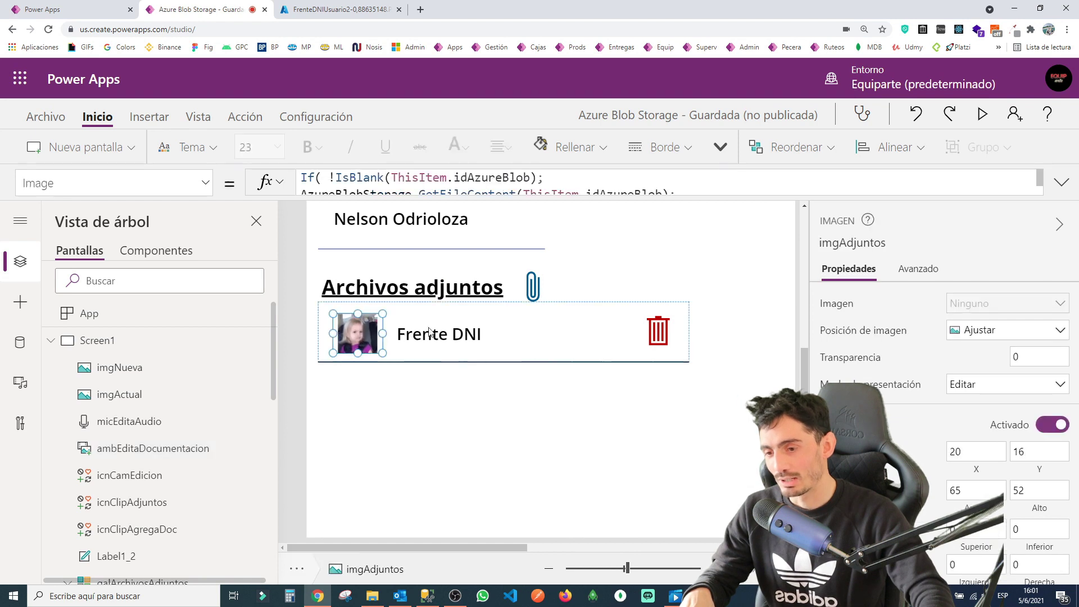
click(458, 179)
mouse_move(301, 184)
mouse_down()
mouse_move(503, 211)
mouse_move(677, 205)
mouse_up()
key(Escape)
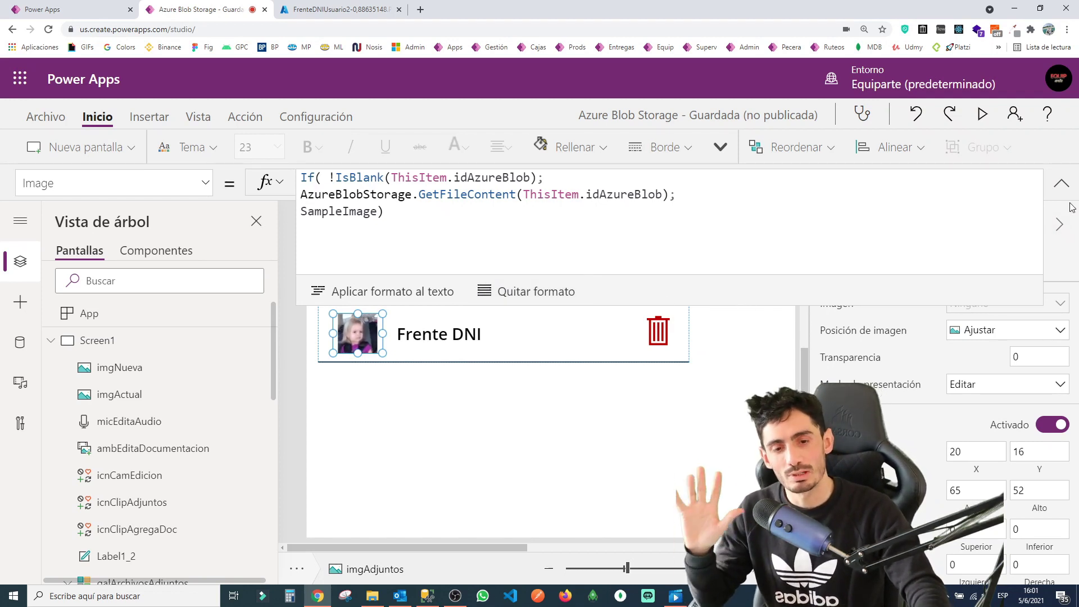
click(1062, 184)
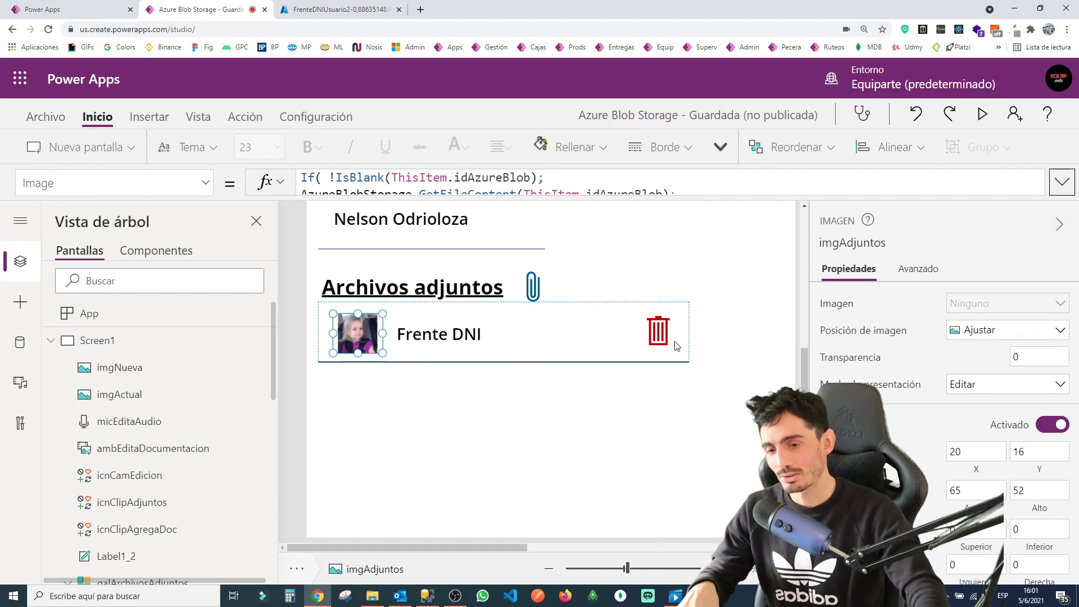
scroll(725, 348, down, 3)
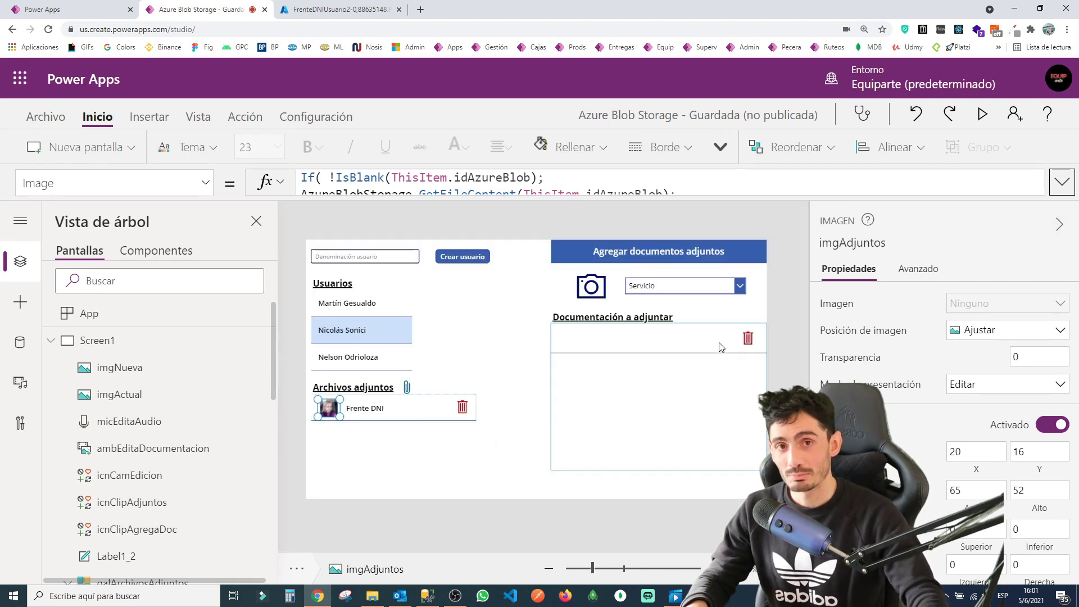
Attach the Excel file from the YouTube folder using the All files filter.
click(591, 286)
click(720, 445)
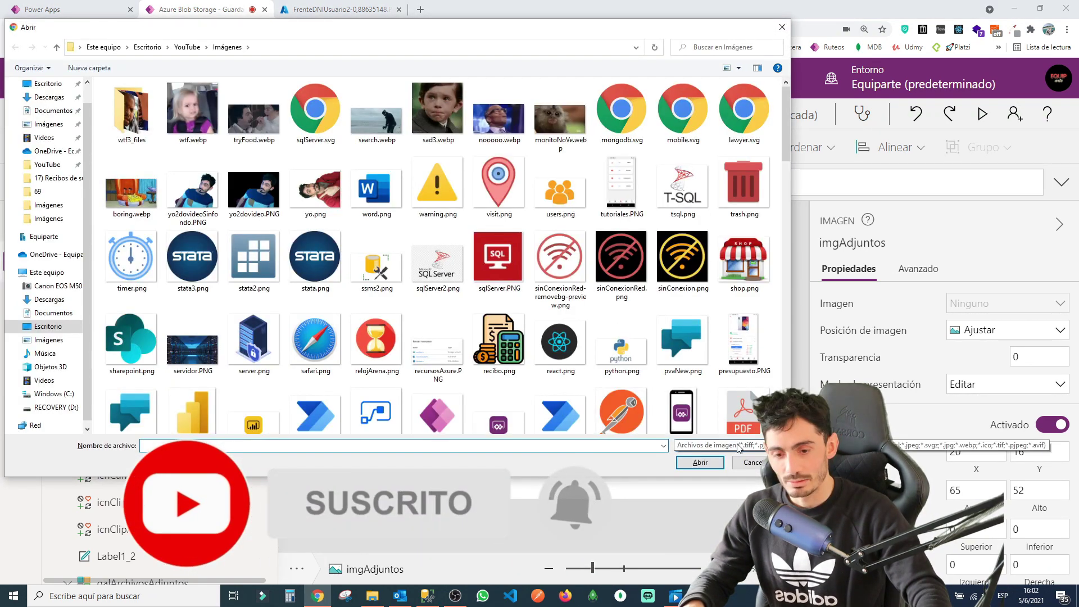
click(718, 466)
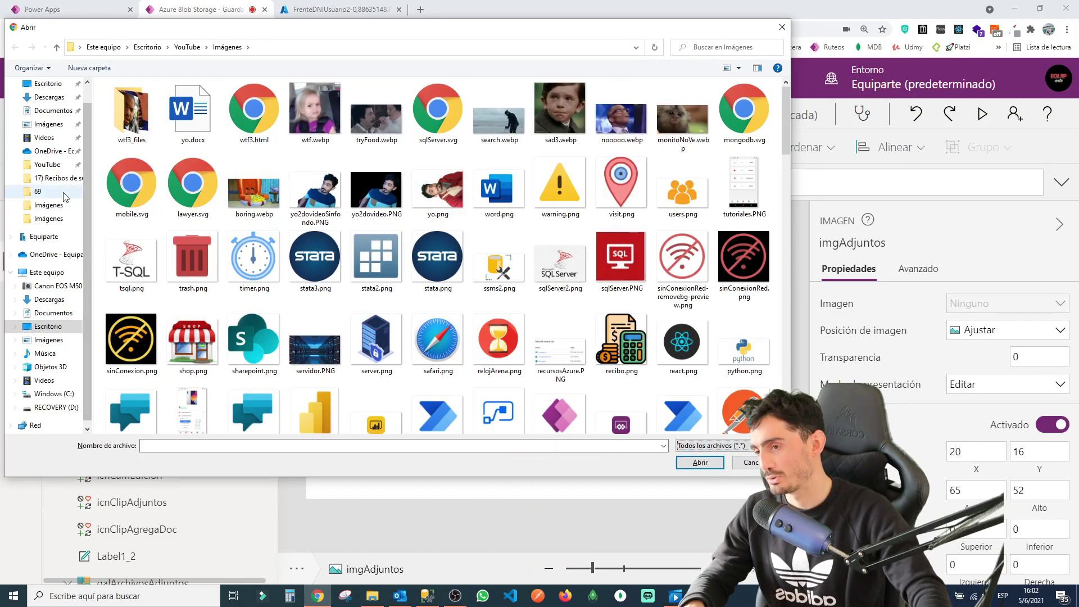
click(47, 165)
scroll(225, 253, down, 4)
scroll(201, 281, down, 3)
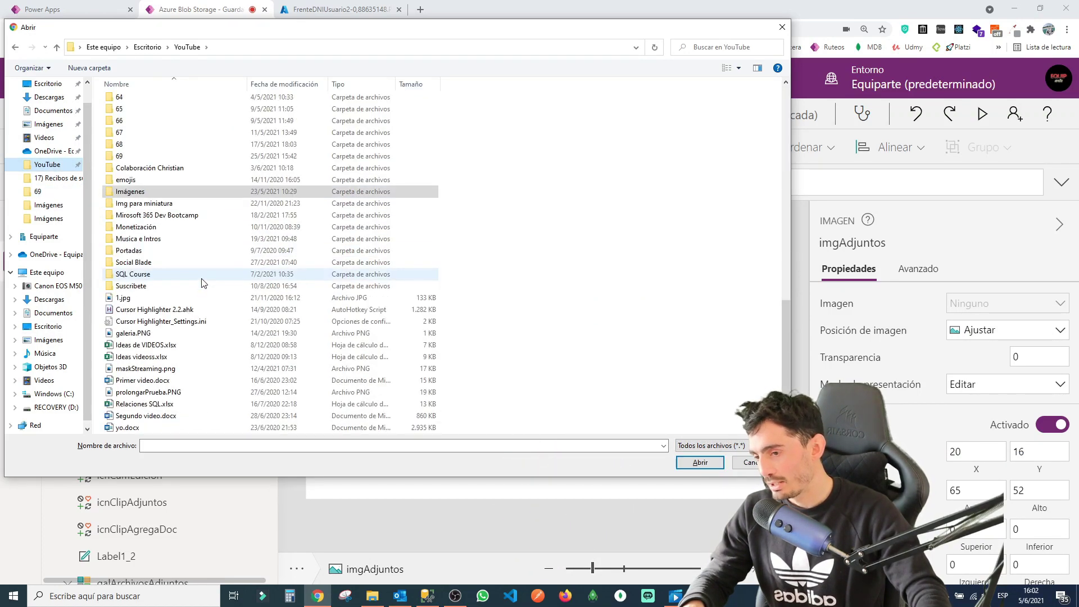
double_click(145, 369)
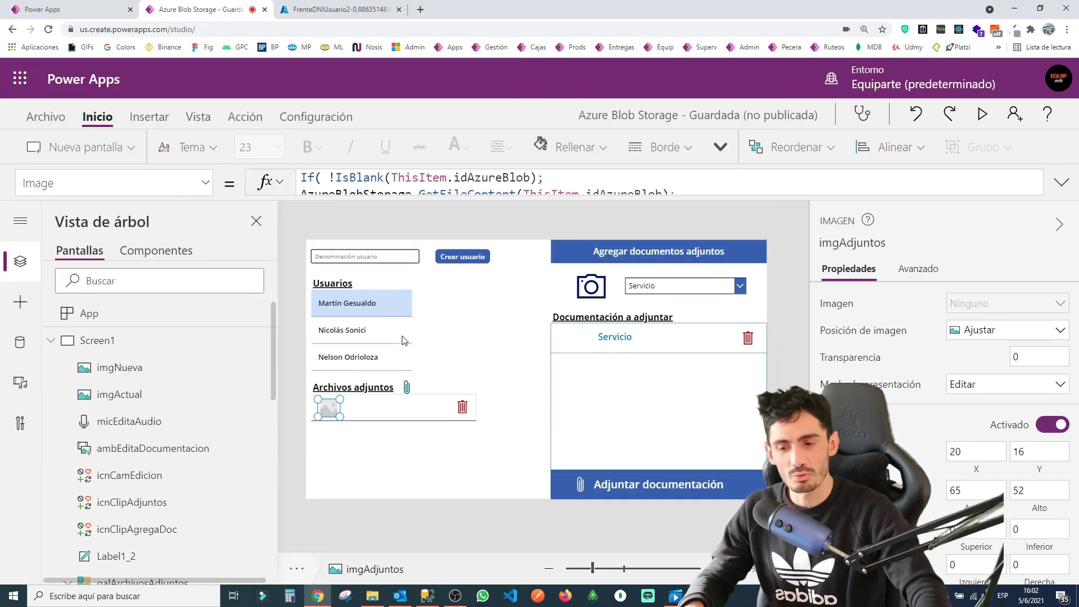
Select the pending Servicio document's thumbnail and go to the app's File settings.
click(583, 341)
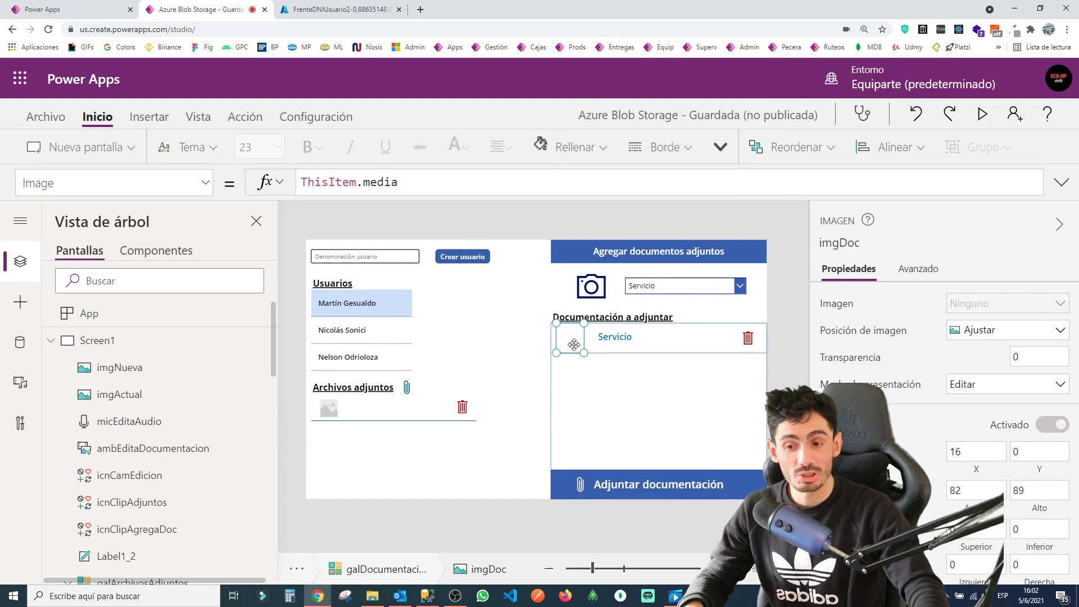
click(45, 116)
scroll(84, 494, down, 1)
scroll(89, 495, down, 2)
Preview the colDocumentosParaAdjuntar collection under File > Collections, then return to the canvas.
click(50, 425)
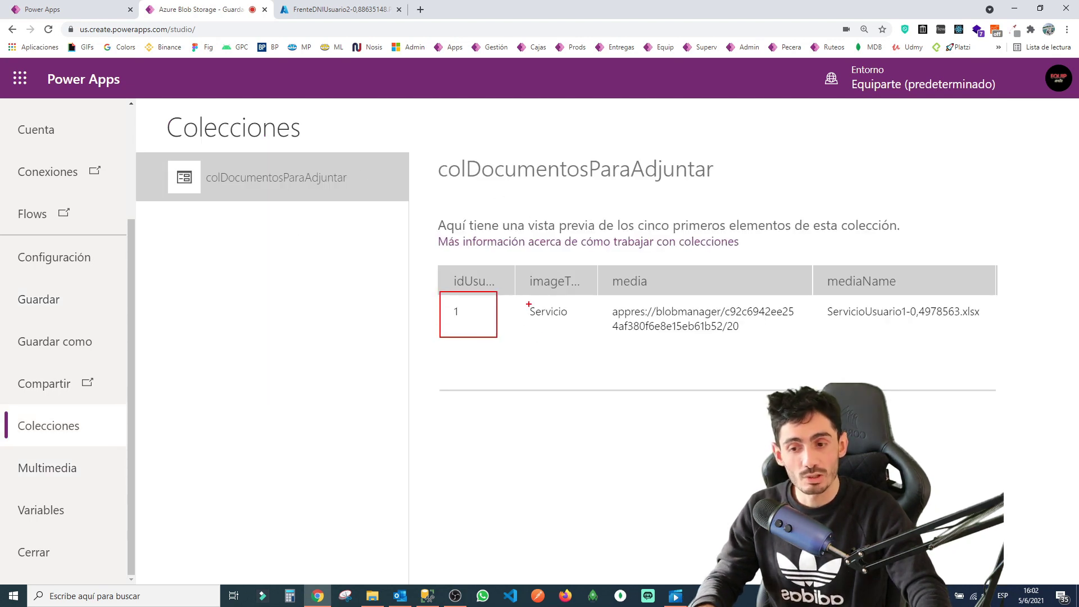
drag(606, 297, 802, 348)
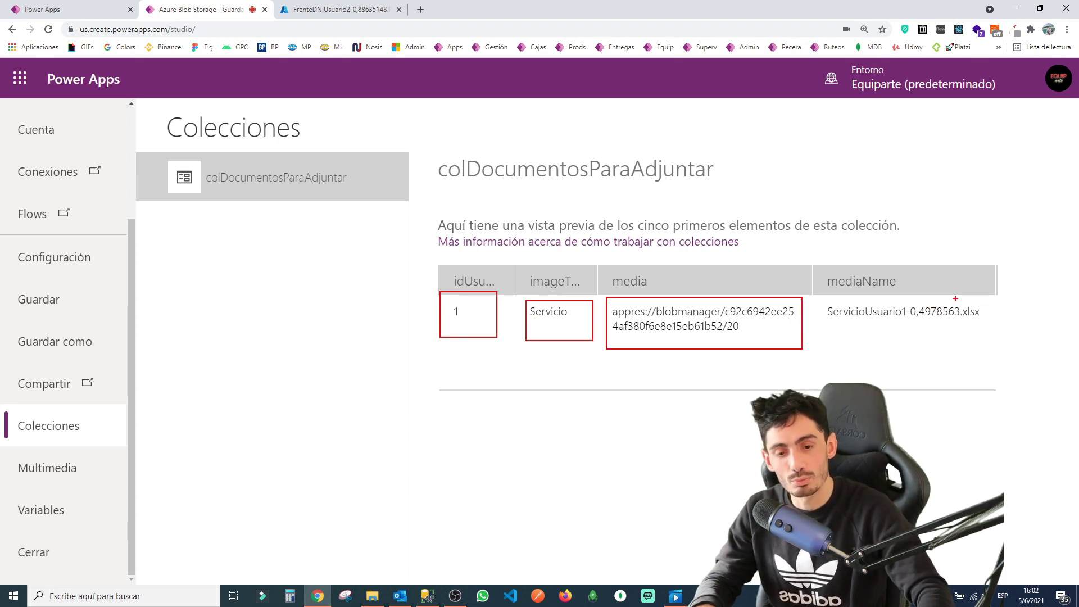
key(Escape)
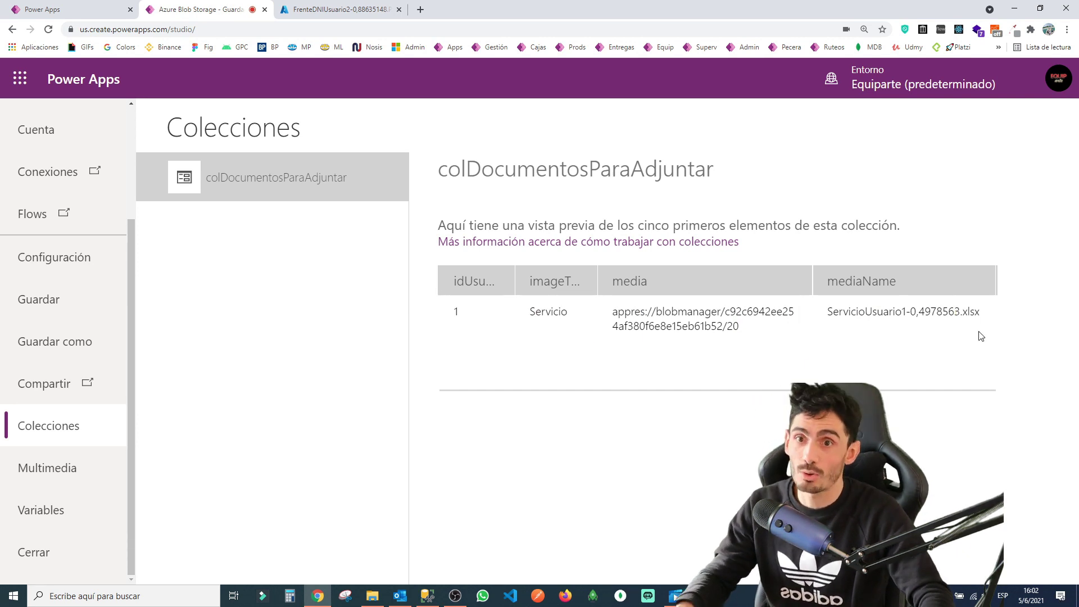
scroll(70, 159, up, 3)
click(42, 137)
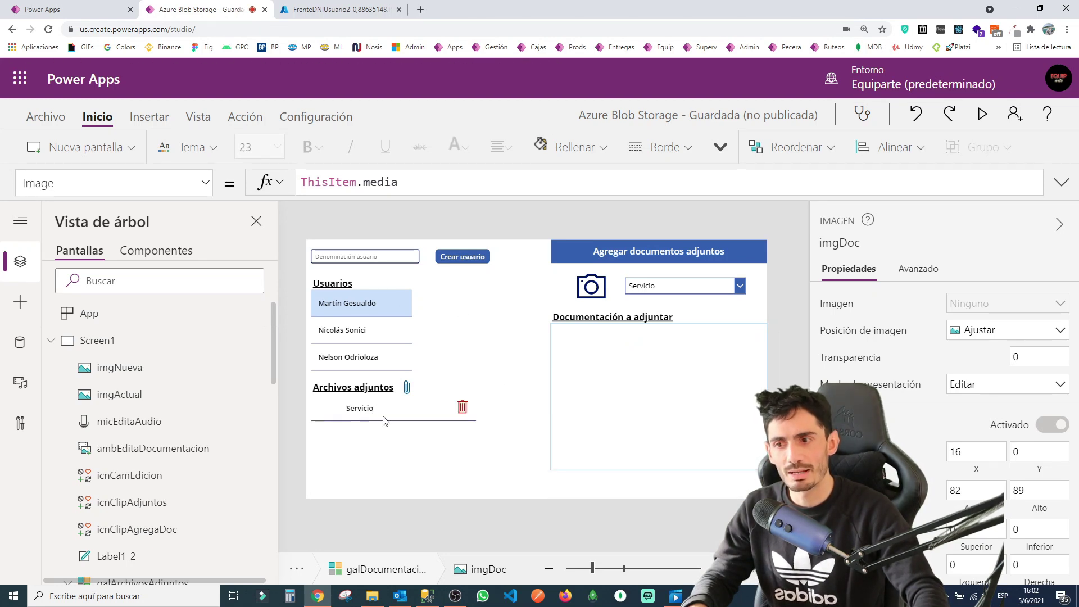
click(336, 409)
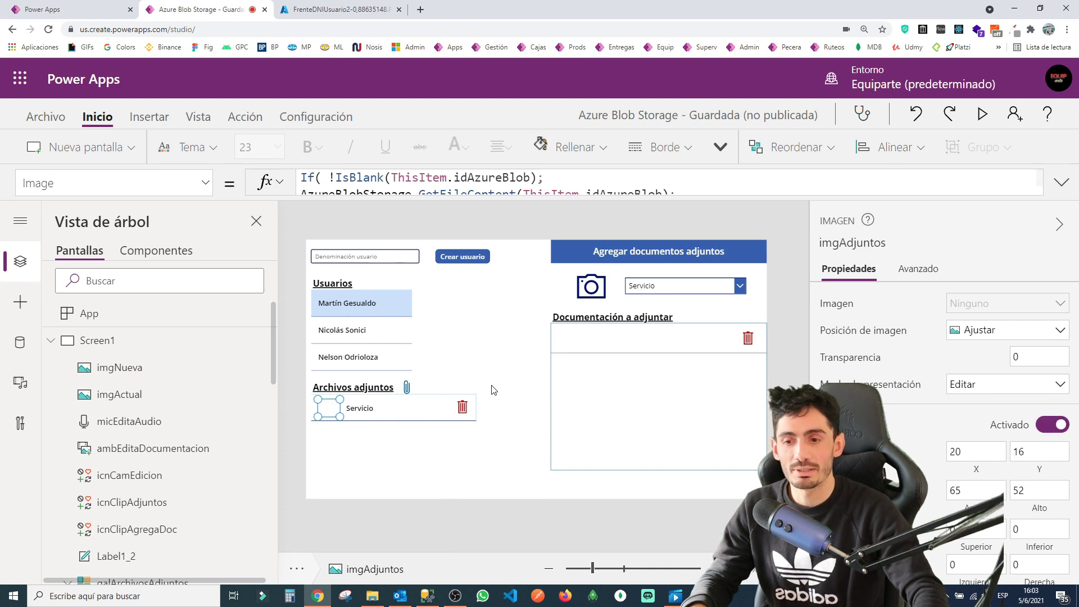
scroll(182, 439, down, 2)
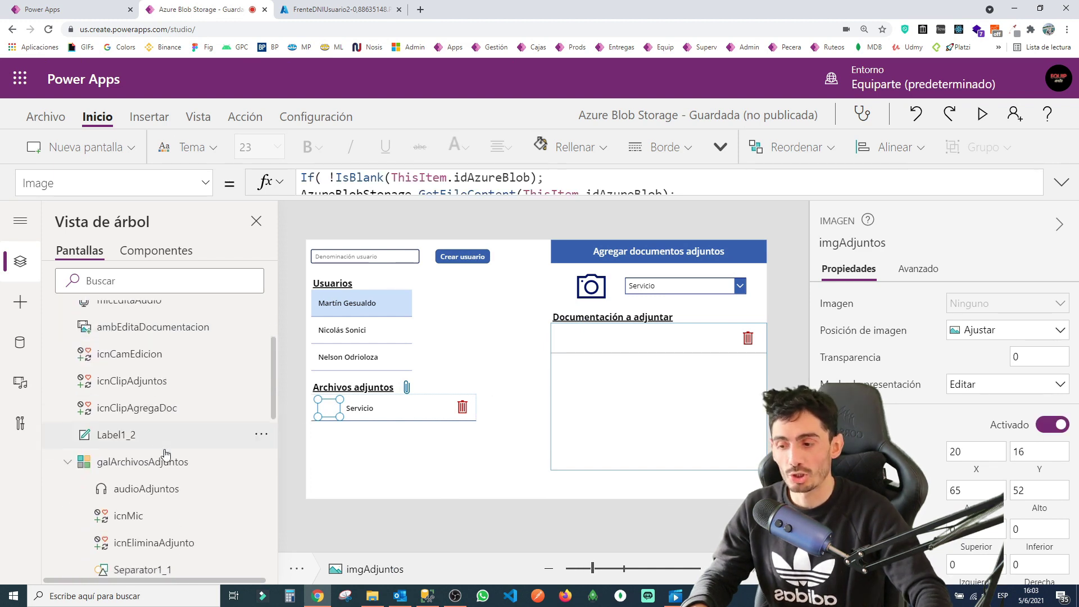
scroll(166, 453, down, 1)
scroll(166, 454, down, 4)
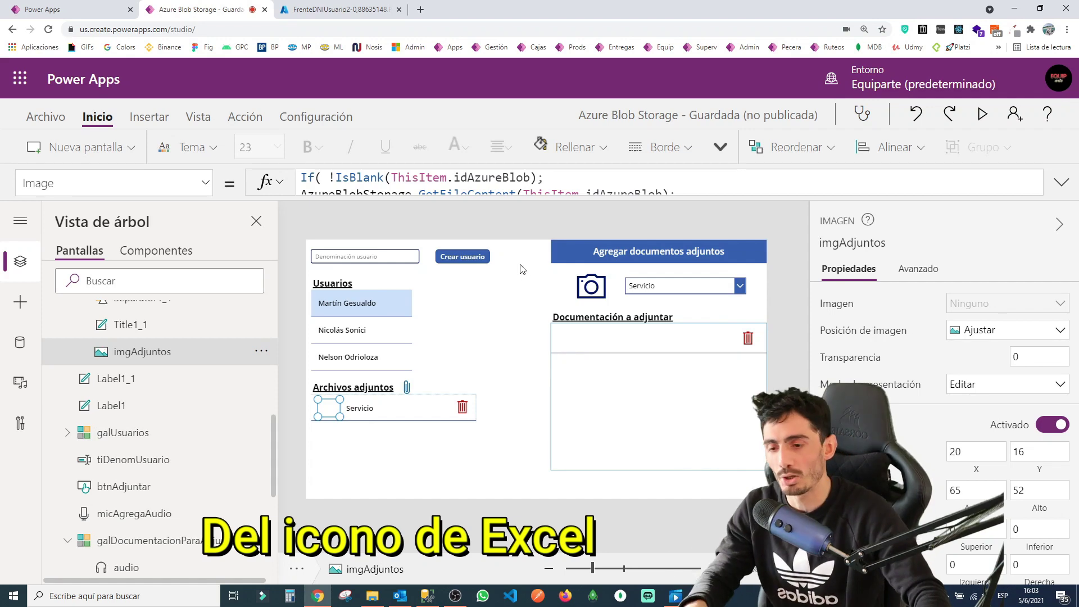
Refresh the usuarios container and download the new ServicioUsuario1-0,4978563.xlsx blob.
click(344, 9)
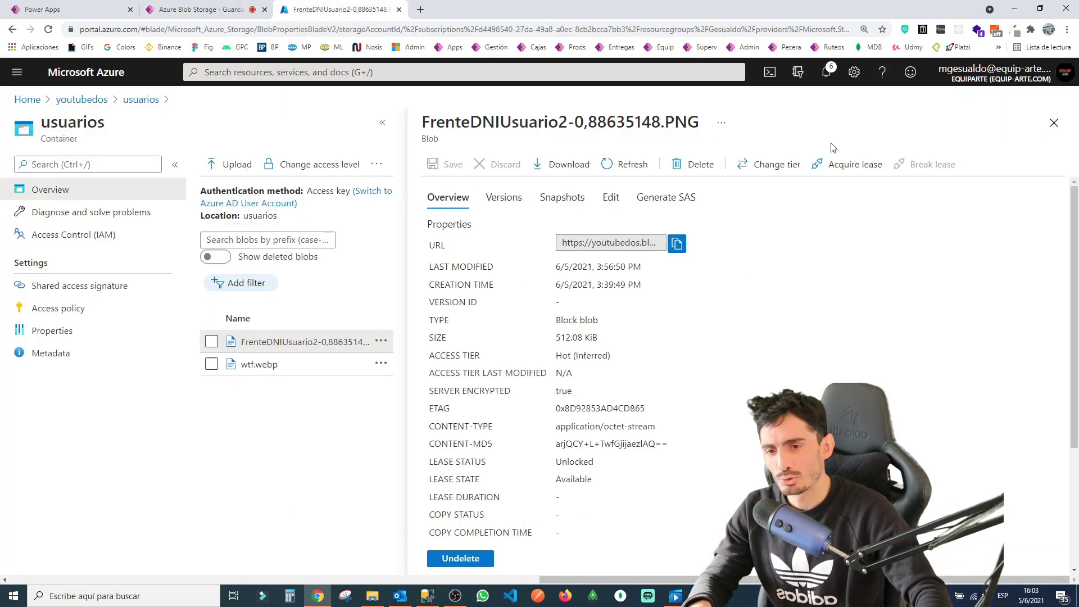
click(1059, 129)
click(398, 164)
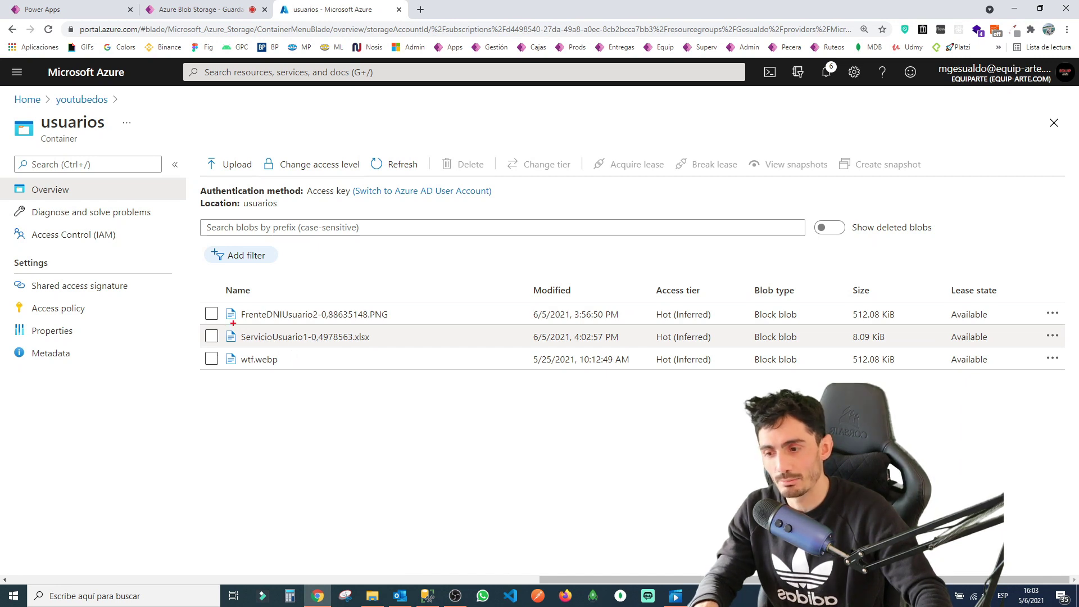
mouse_move(225, 326)
mouse_down()
mouse_move(399, 352)
mouse_move(372, 344)
mouse_up()
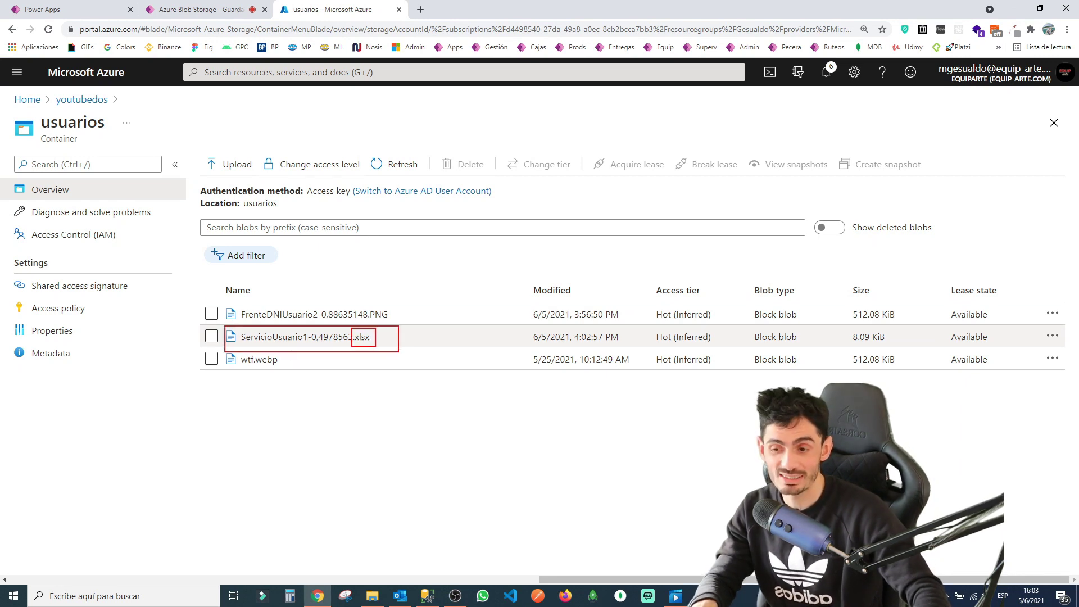
click(270, 337)
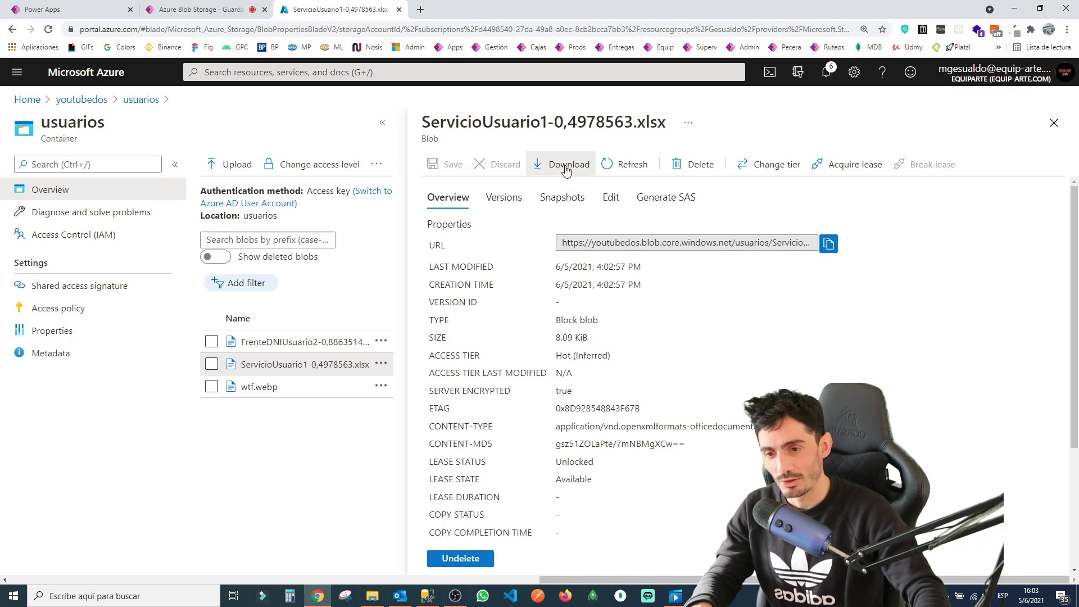
click(564, 165)
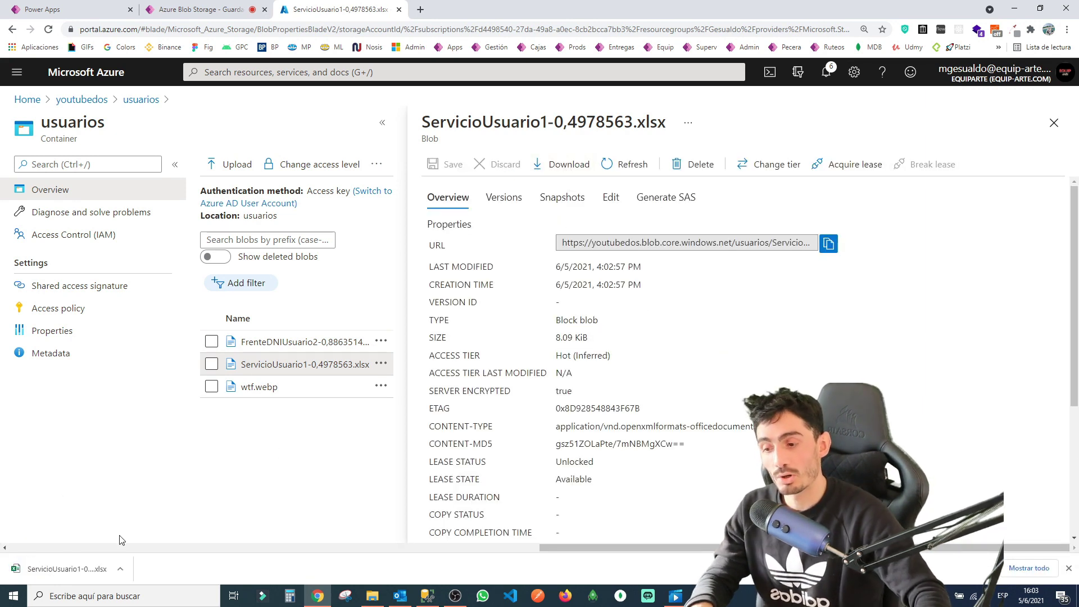
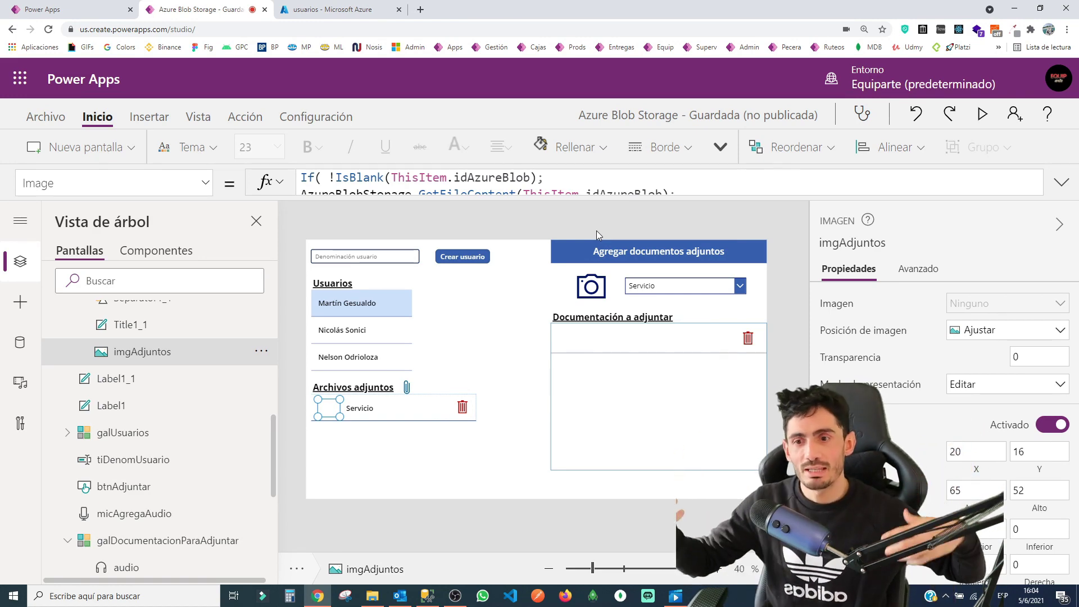
Add a trial PDF viewer from Insertar > Multimedia, then delete it.
click(150, 117)
click(624, 148)
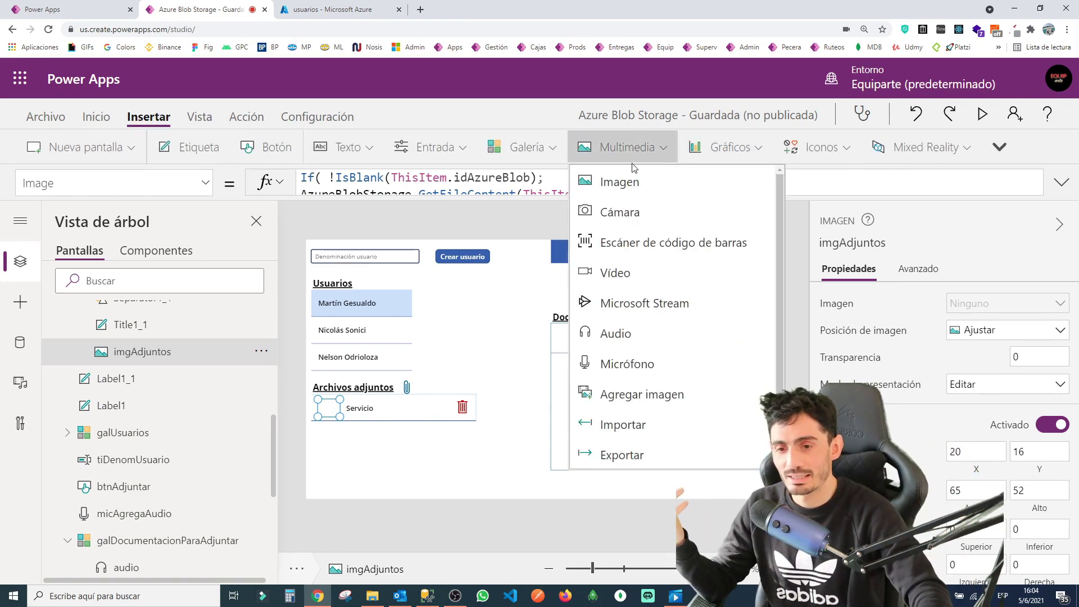
scroll(616, 334, down, 1)
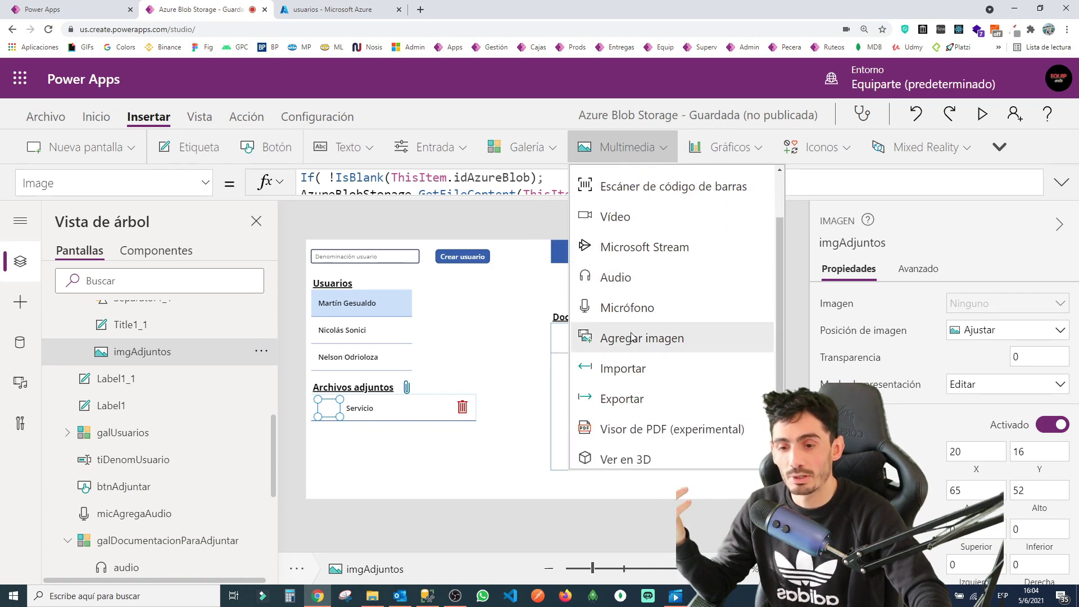
mouse_move(672, 423)
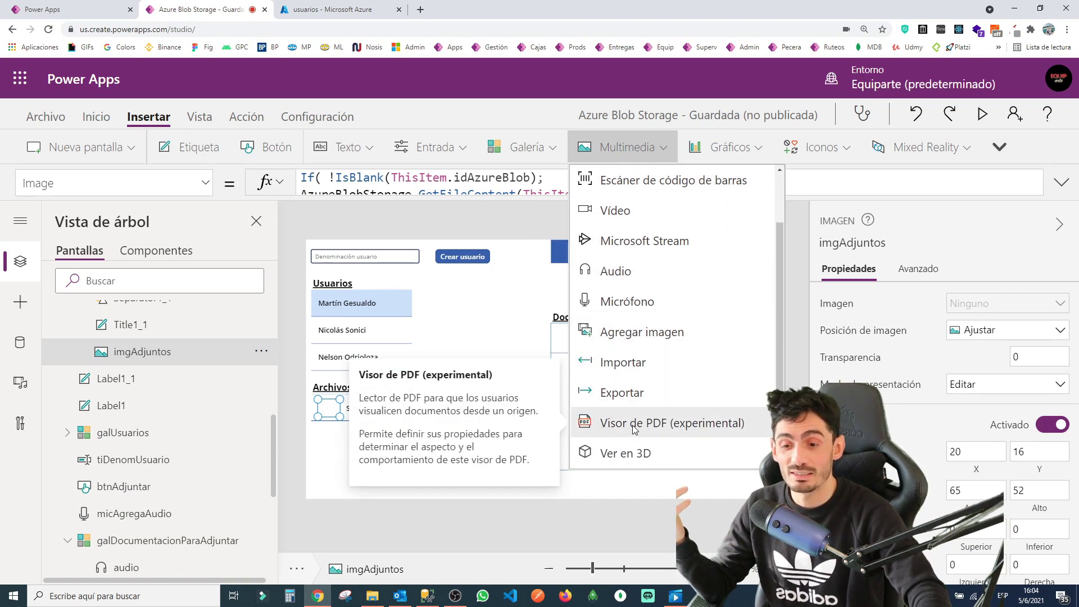
click(544, 345)
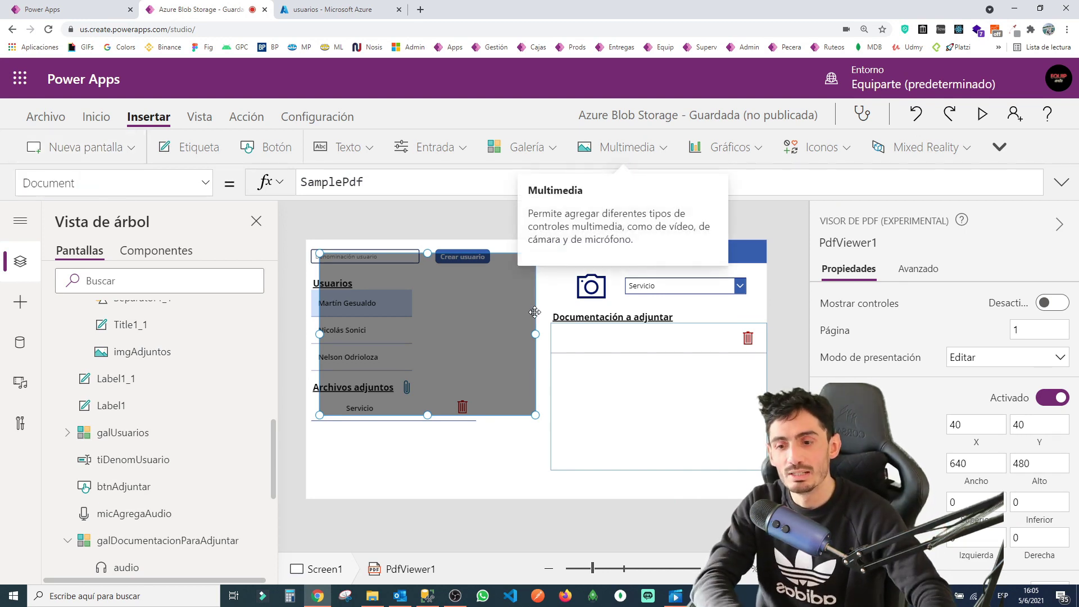
key(Delete)
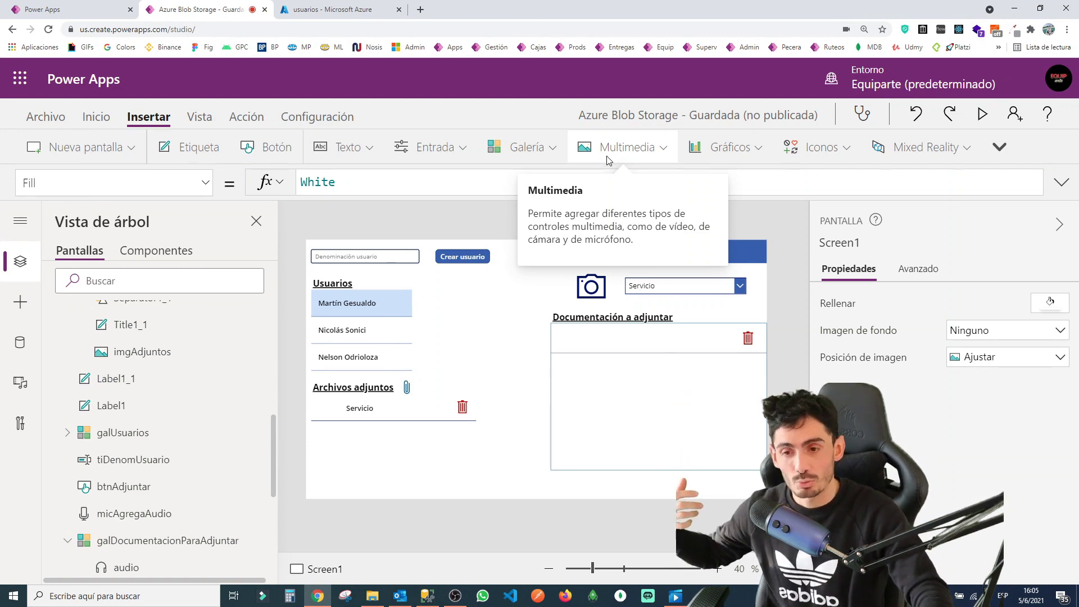
Insert an Audio control and place it below the Archivos adjuntos list.
click(607, 160)
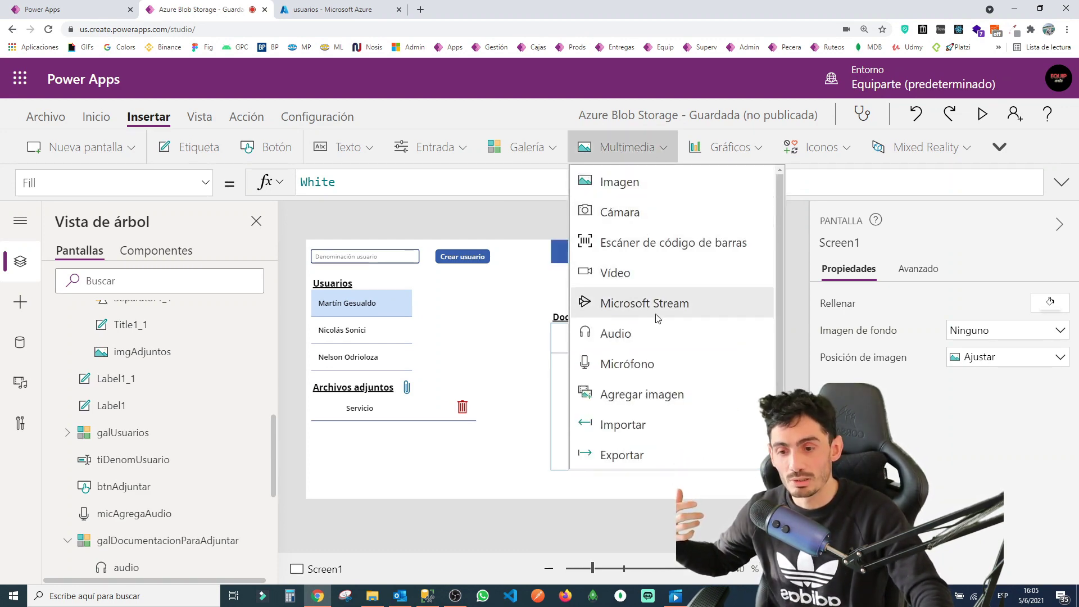
click(647, 342)
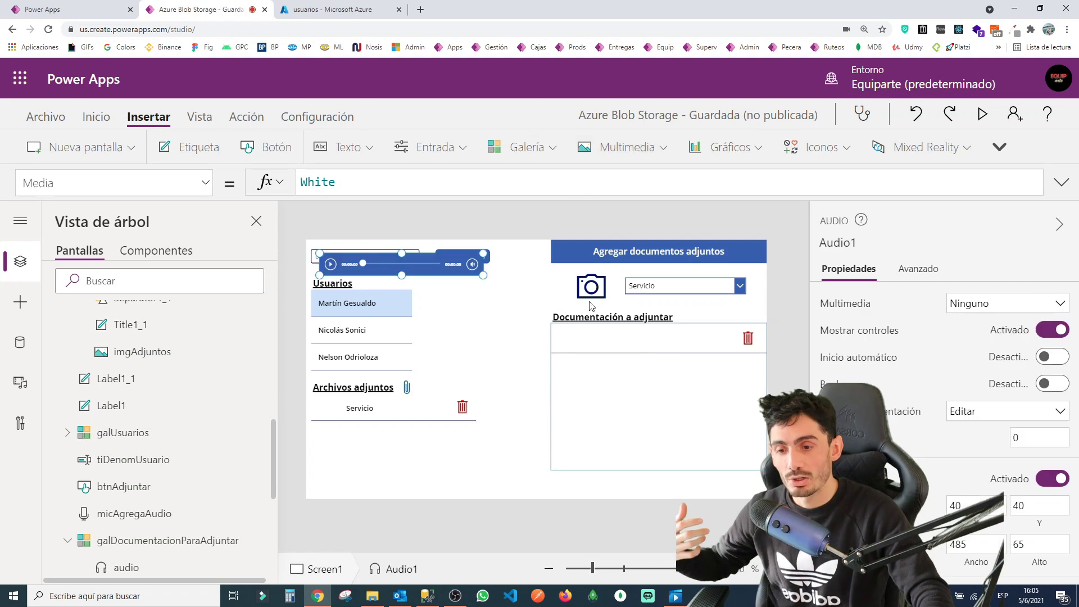
drag(419, 270, 427, 484)
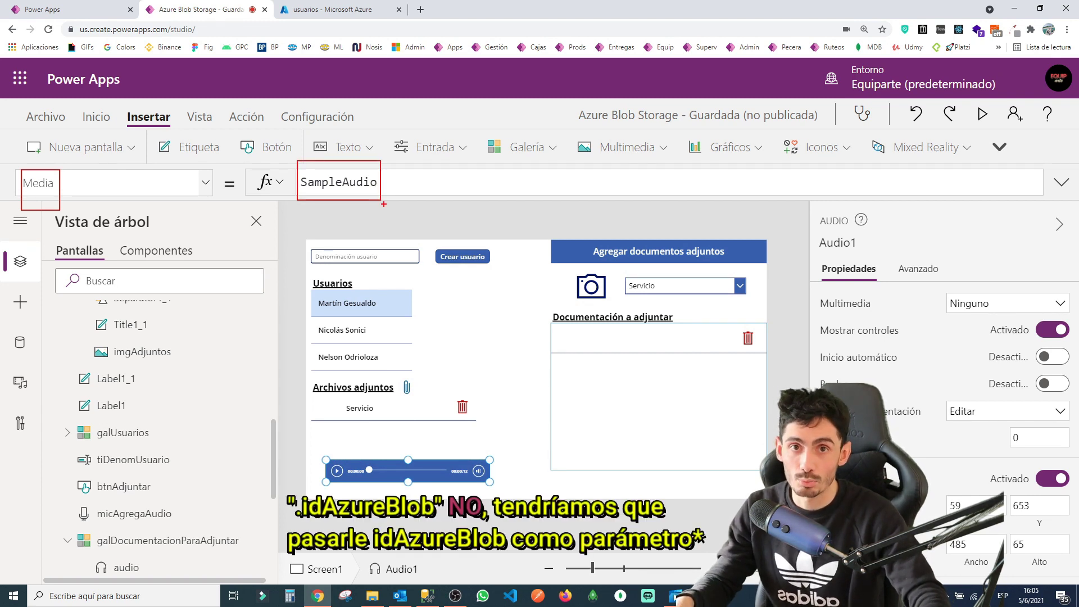
click(472, 492)
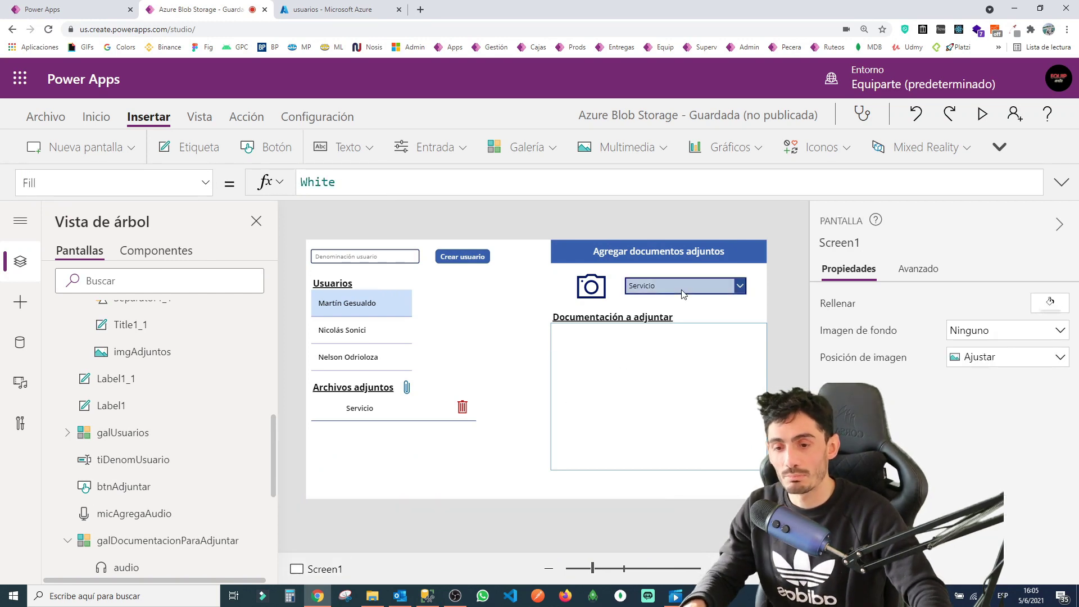
Set the attachment type to Opinión, record a voice note, and open the Archivo page.
alt+click(740, 285)
click(682, 336)
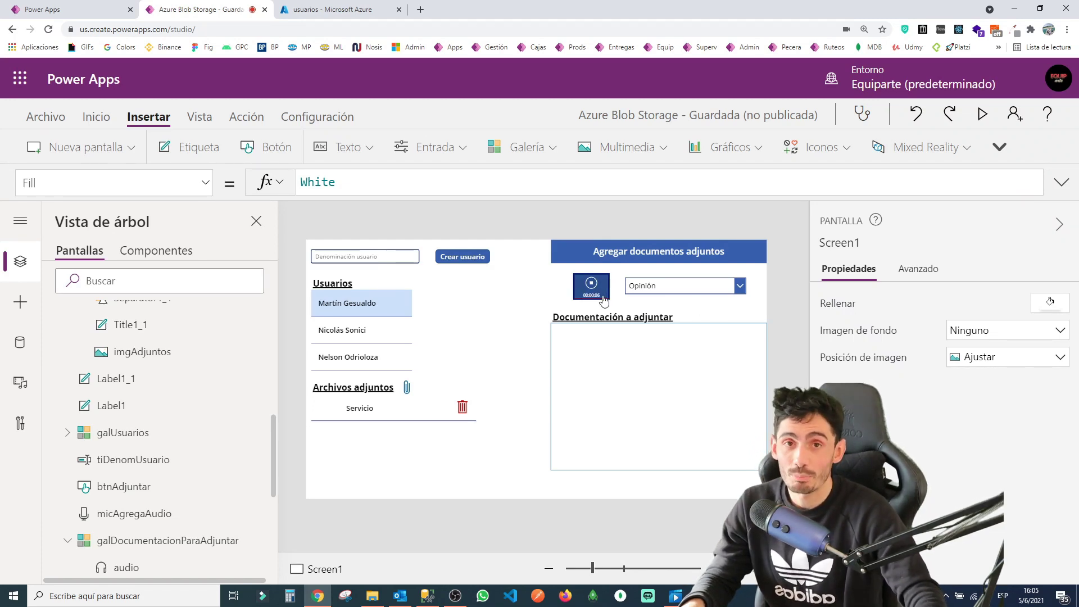
click(602, 300)
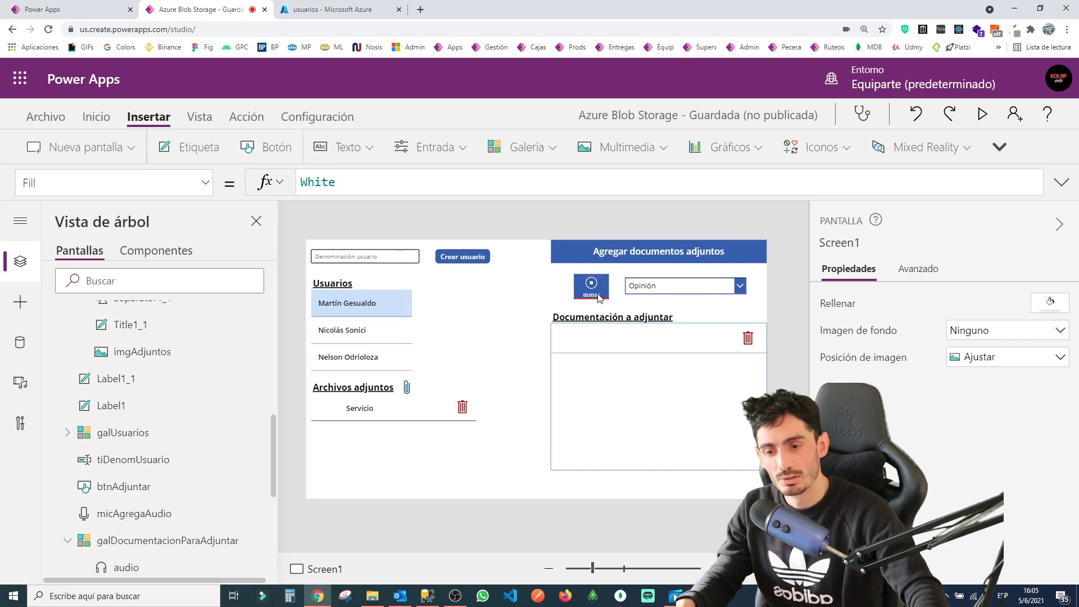
click(602, 295)
click(601, 293)
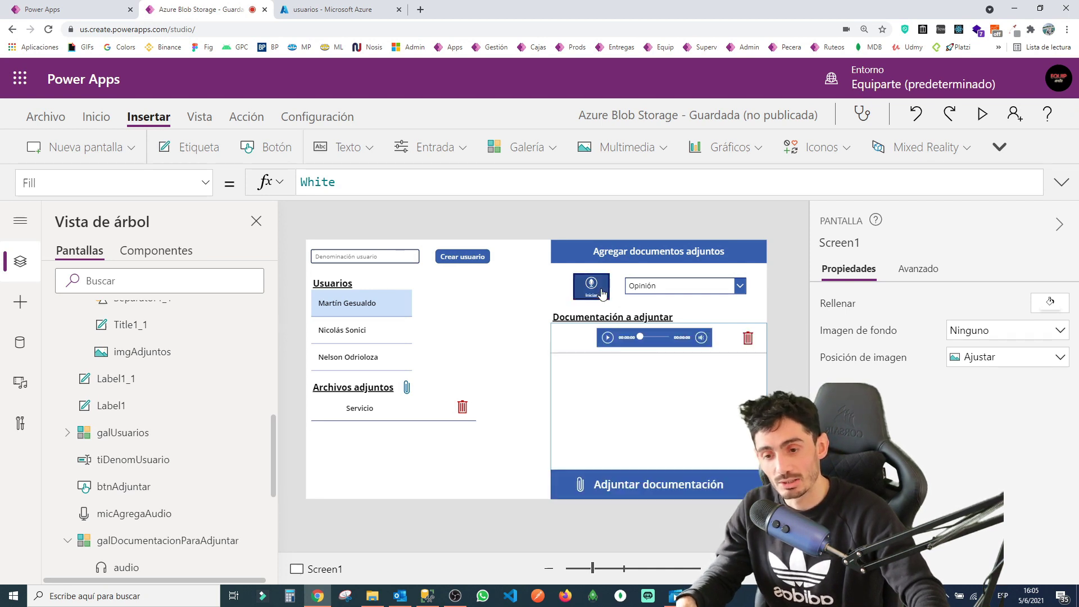
click(645, 385)
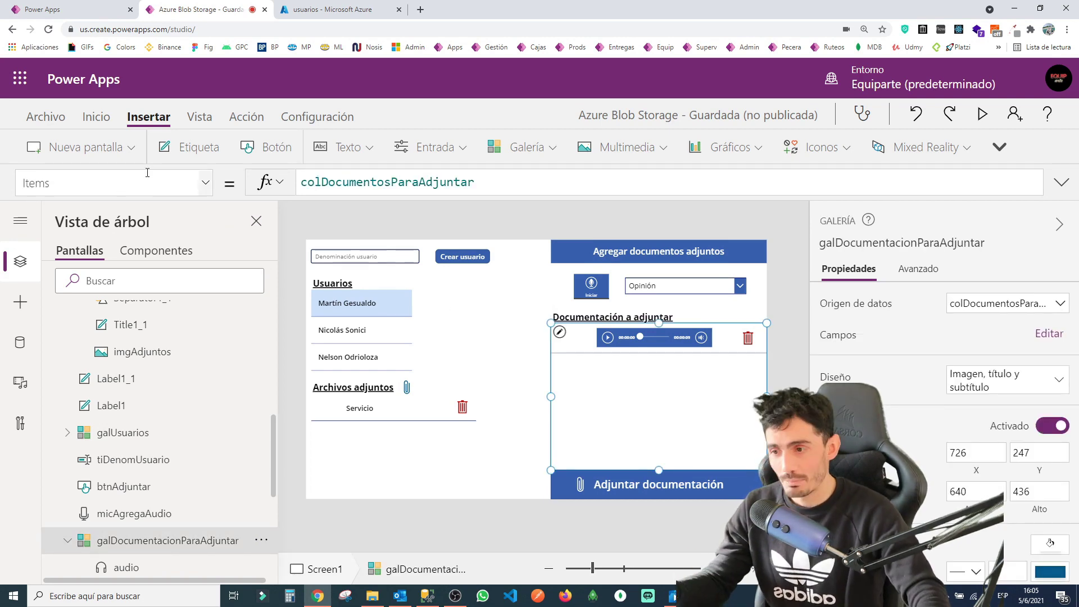
click(45, 117)
Check that colDocumentosParaAdjuntar holds one Opinión record, opinionVendedor1.mp3, then return to the editor.
scroll(55, 495, down, 2)
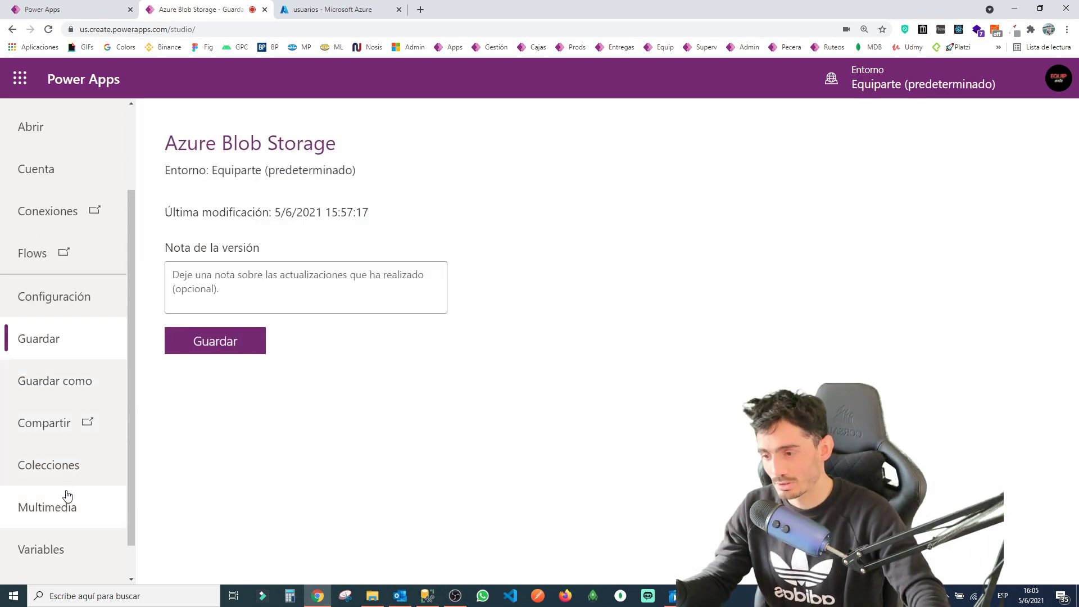
click(51, 465)
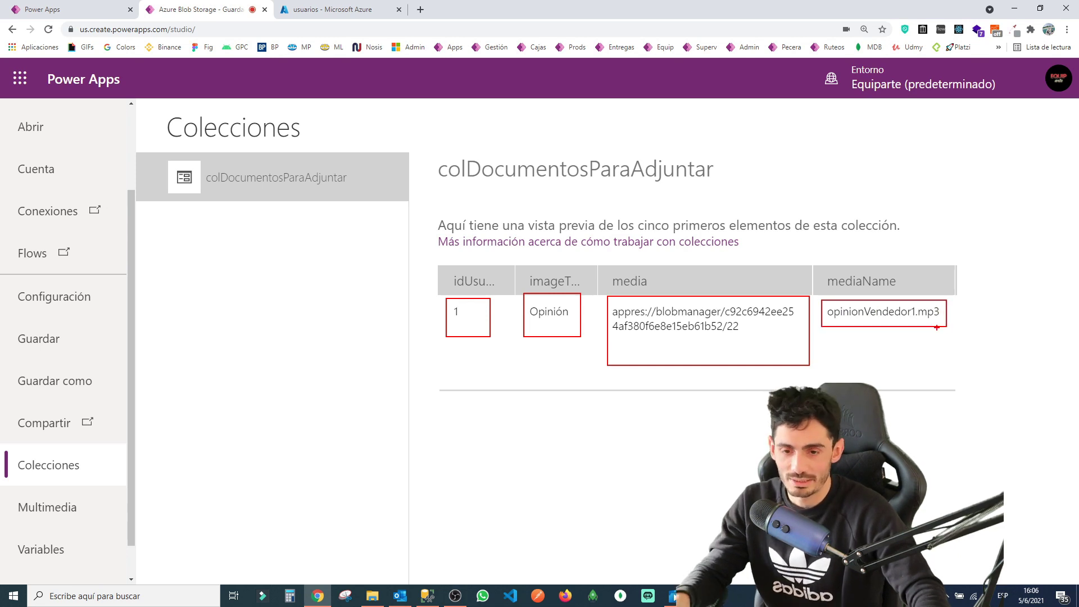
scroll(60, 150, up, 2)
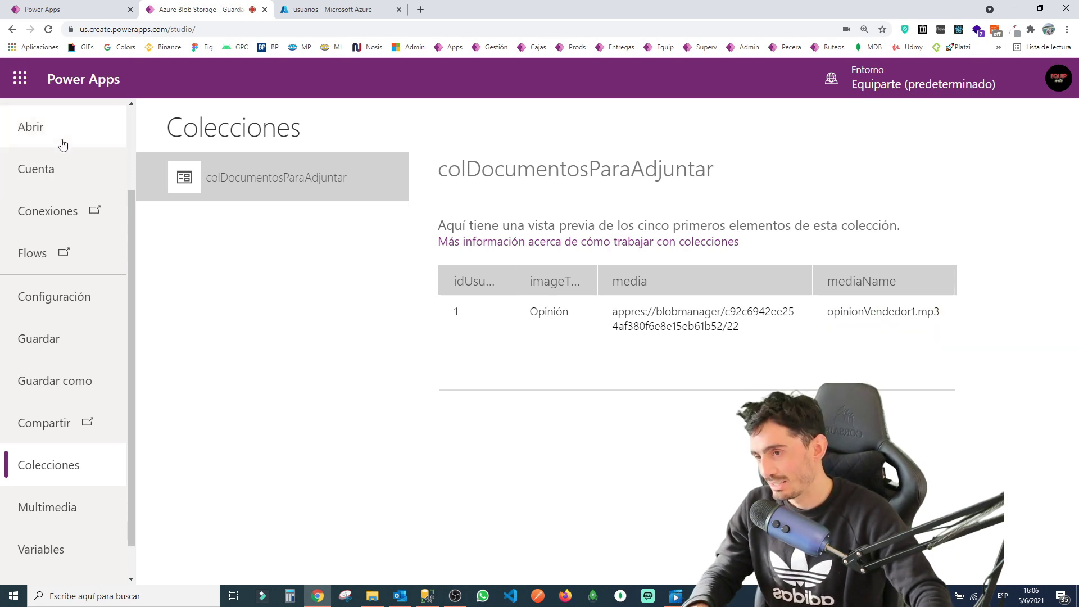
scroll(70, 217, up, 2)
scroll(45, 137, up, 2)
click(44, 137)
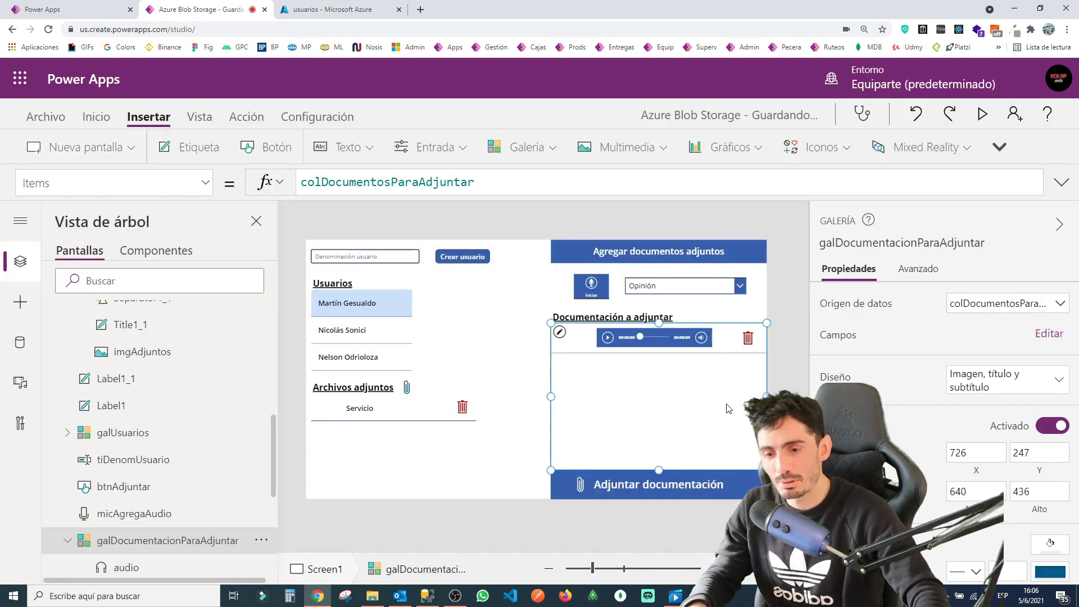
Attach the recorded audio and select the audio player inside the attachments gallery.
click(654, 489)
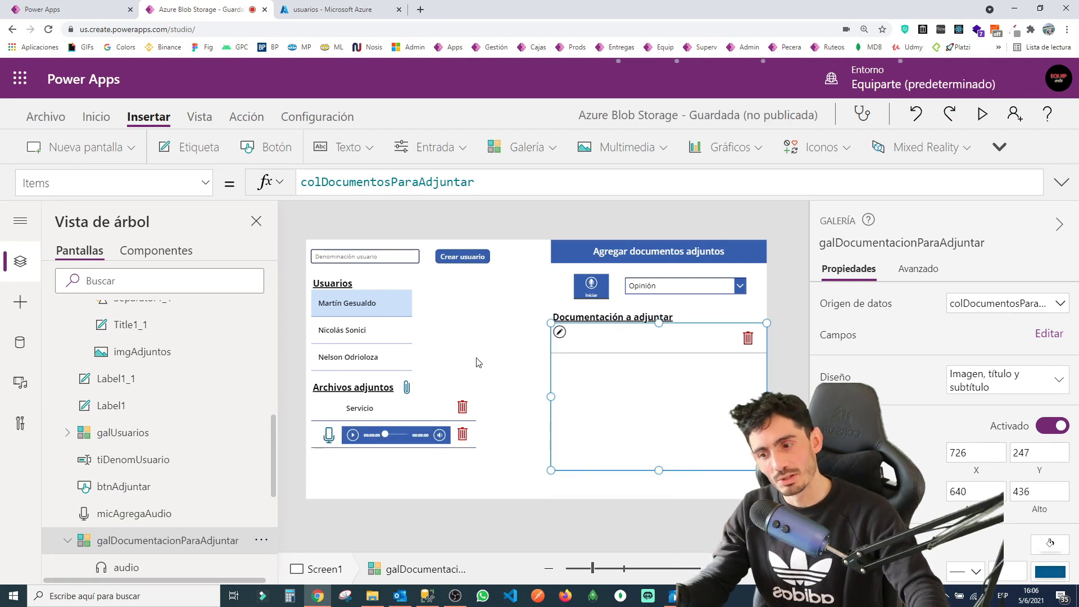
click(393, 456)
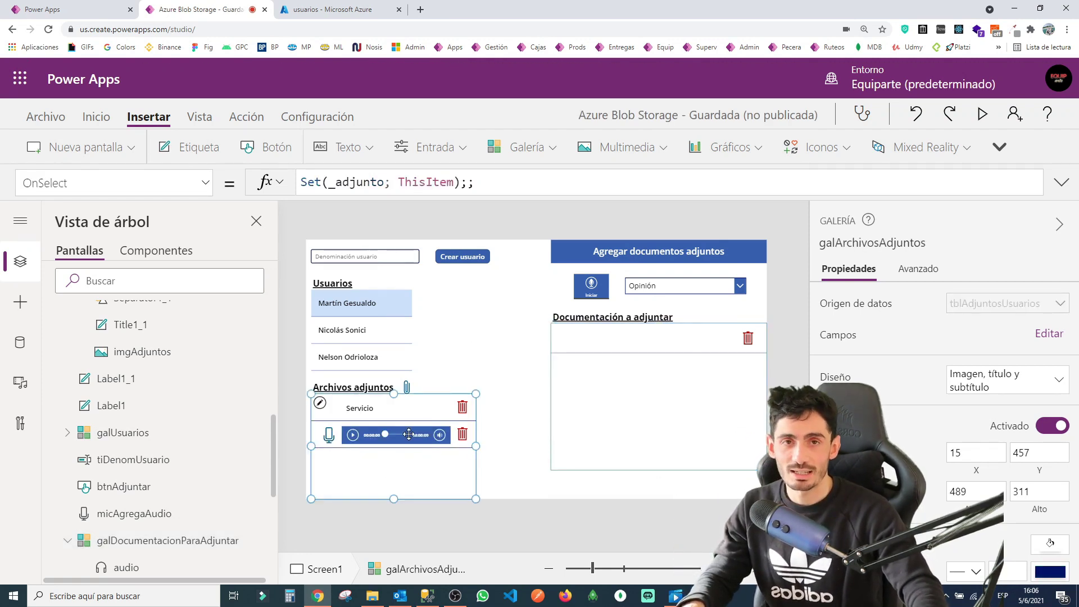
click(373, 415)
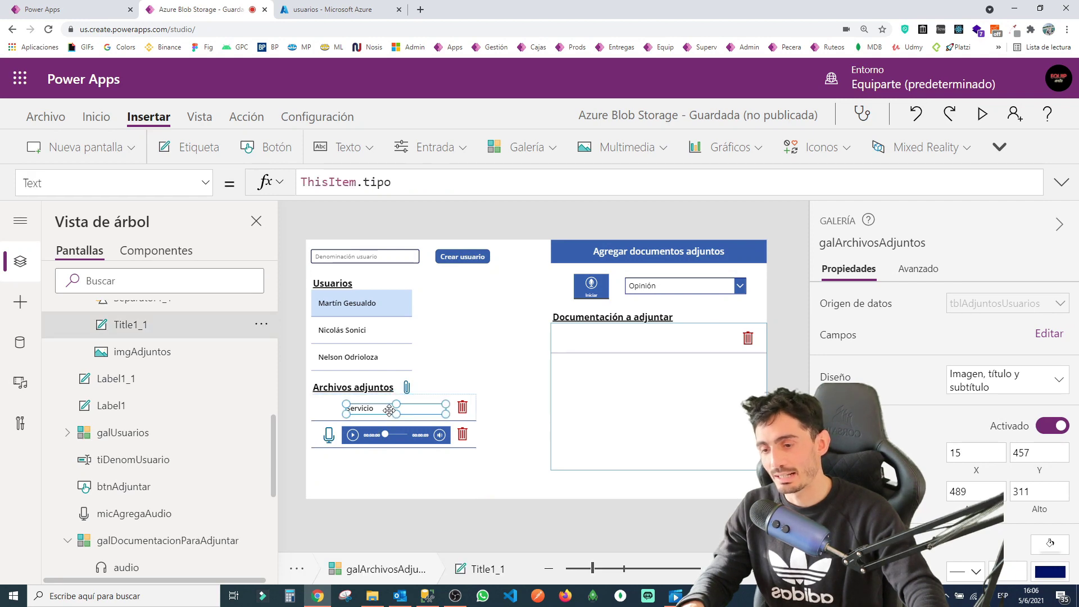
scroll(169, 404, up, 2)
scroll(146, 413, up, 1)
click(162, 387)
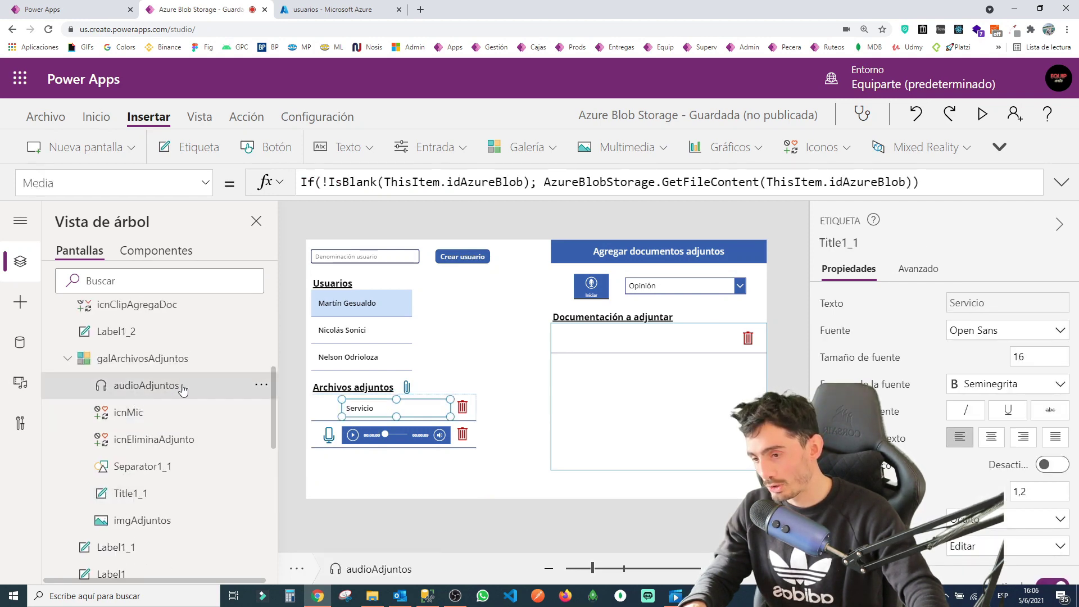
Review the audio player's Visible formula.
click(199, 181)
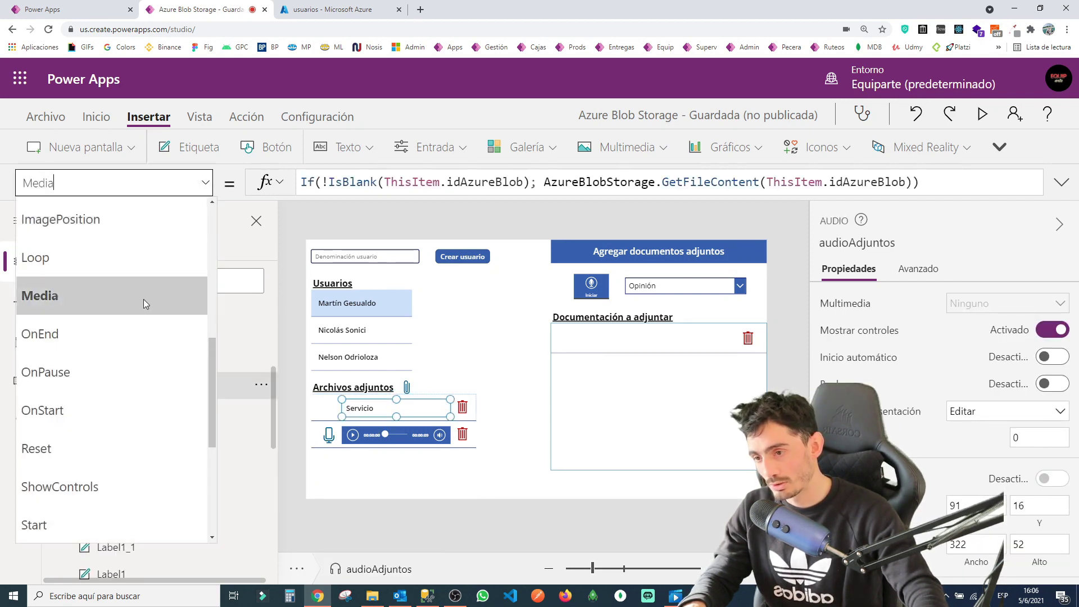
scroll(141, 309, down, 3)
scroll(85, 450, down, 1)
click(62, 511)
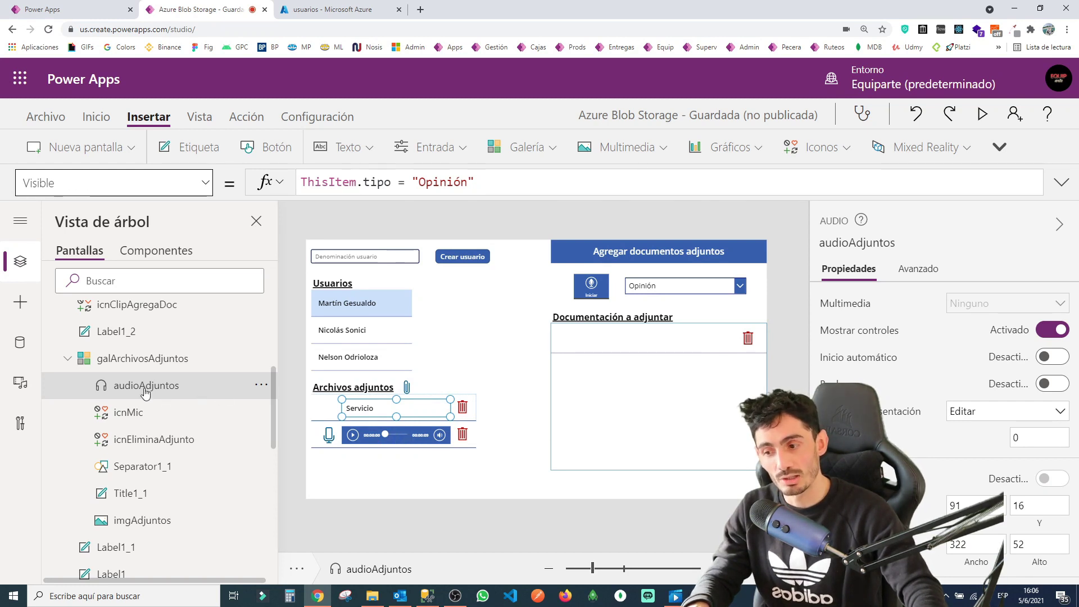
Review and format the audio player's Media formula, then run the app in preview.
click(205, 183)
scroll(110, 325, up, 3)
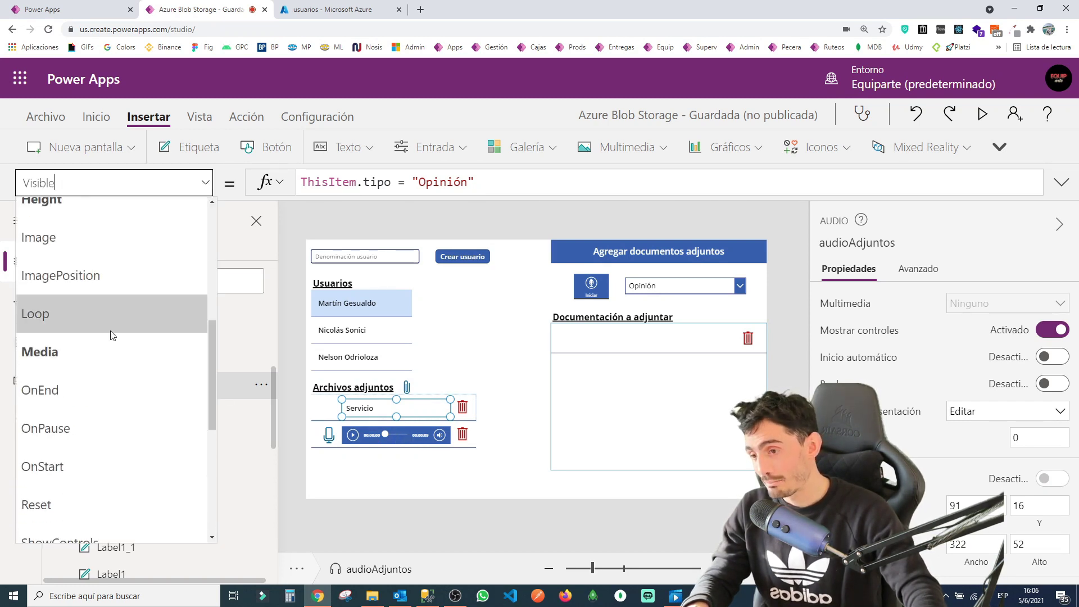
click(107, 354)
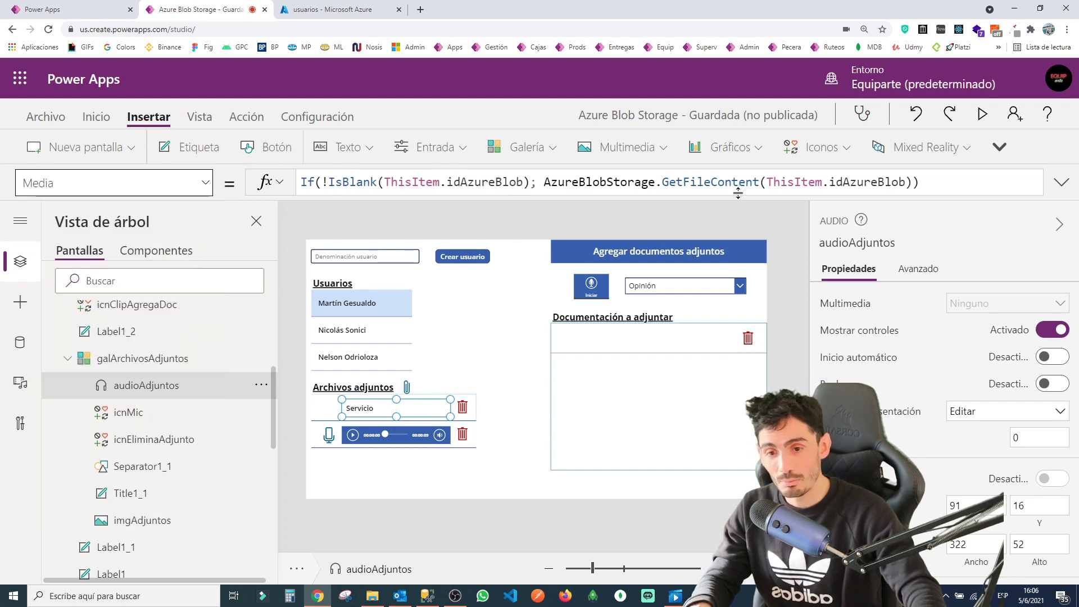
drag(738, 192, 738, 318)
click(340, 303)
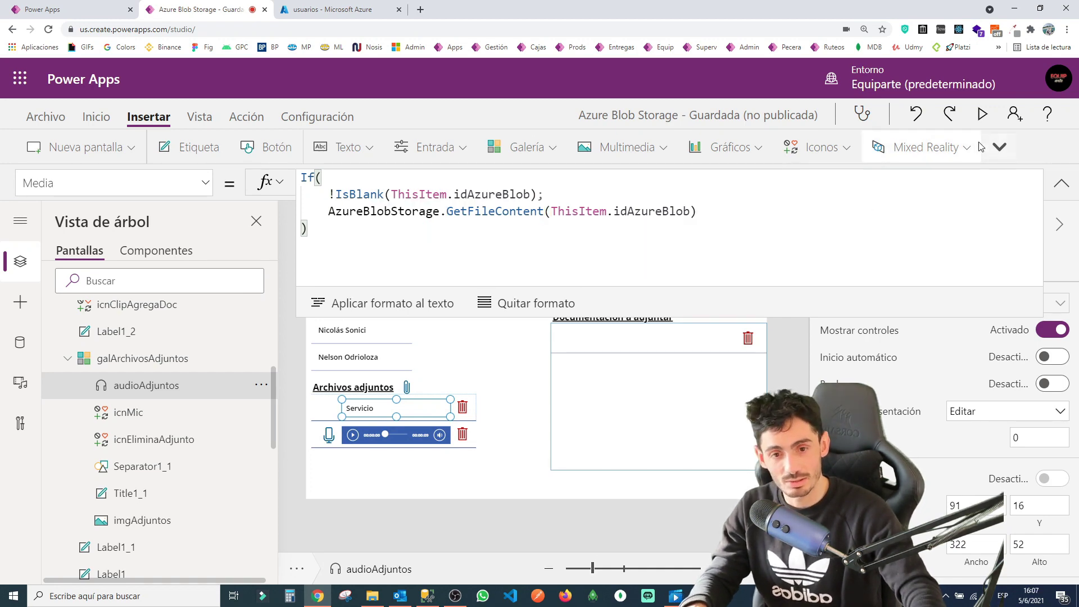
click(983, 114)
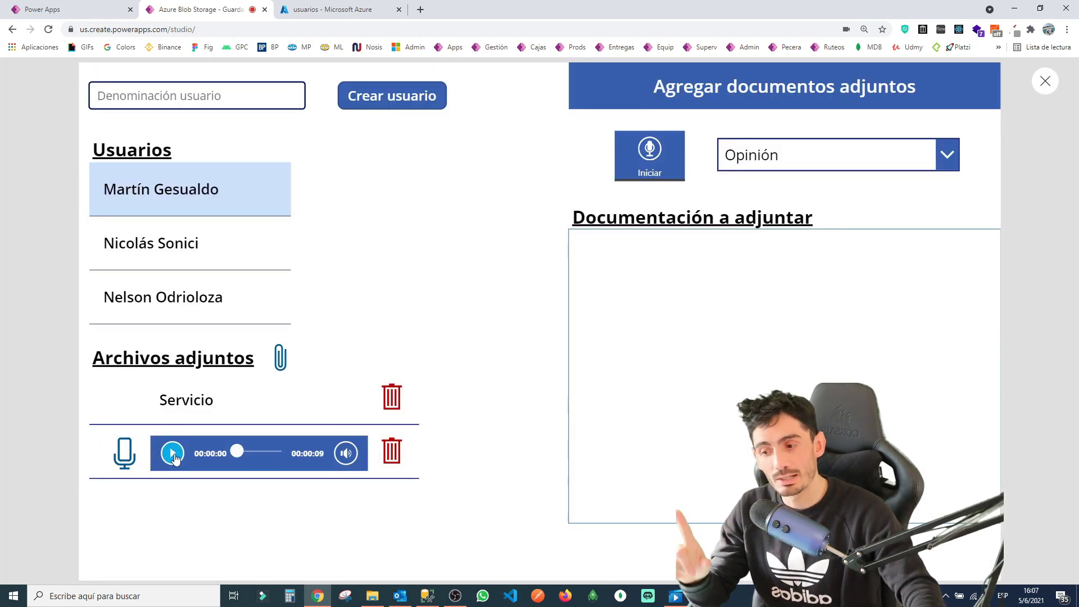
Play the recording, confirm opinionVendedor1.mp3 in the blob container, and attach a Frente DNI photo.
click(173, 457)
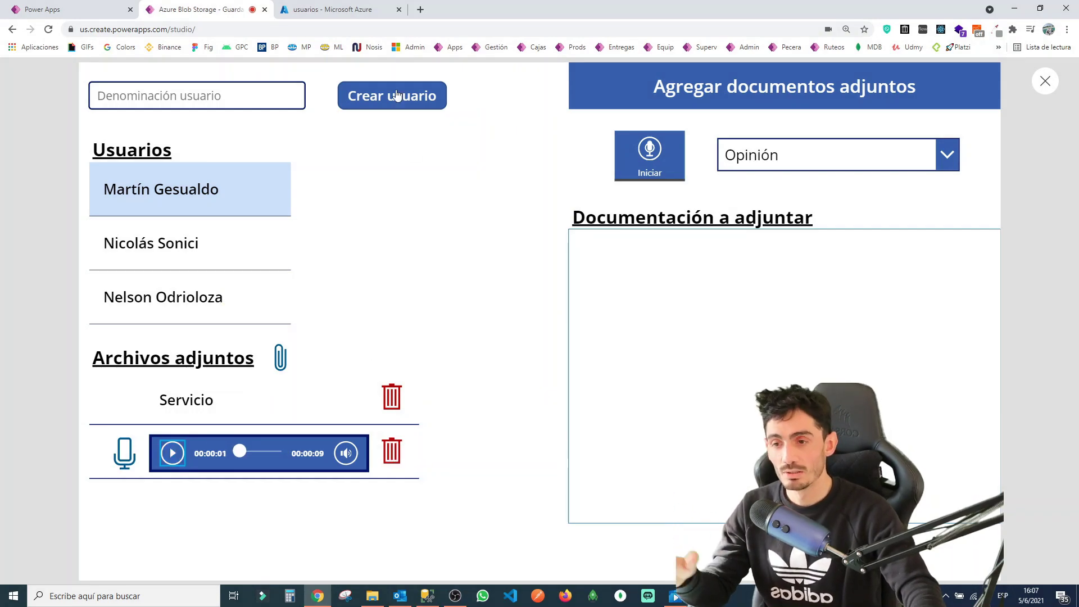
click(333, 17)
click(394, 164)
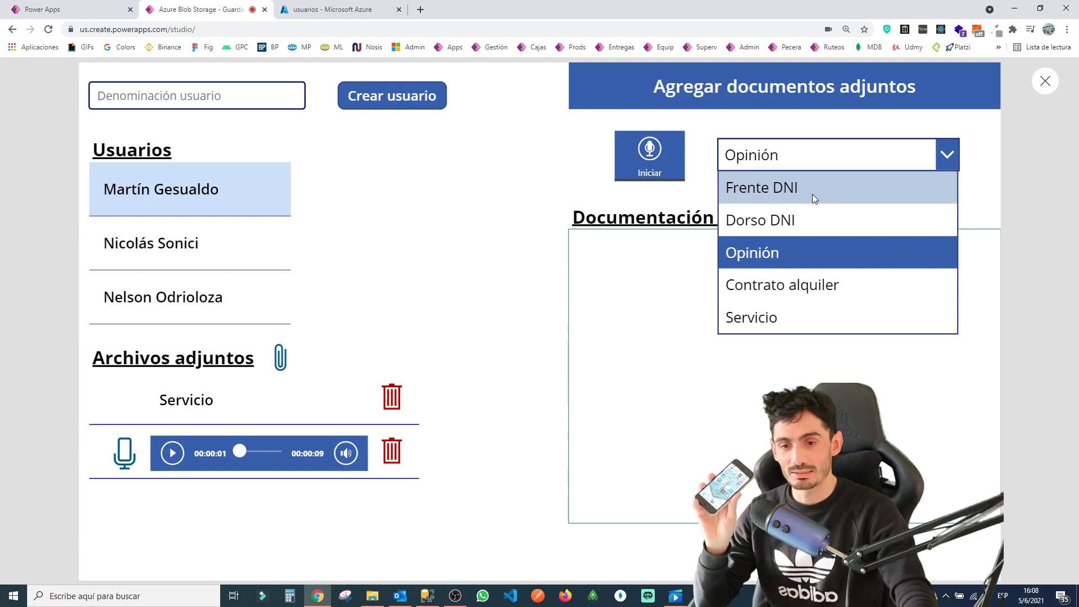
click(814, 195)
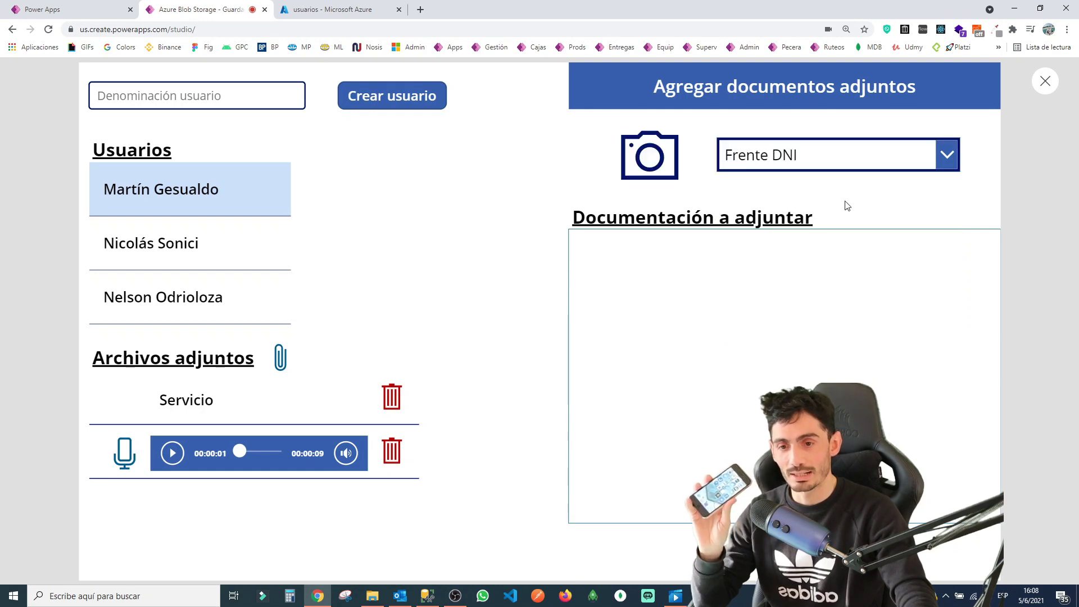
click(665, 171)
Switch the file filter to Todos los archivos (*.*), then cancel the Abrir dialog.
click(719, 445)
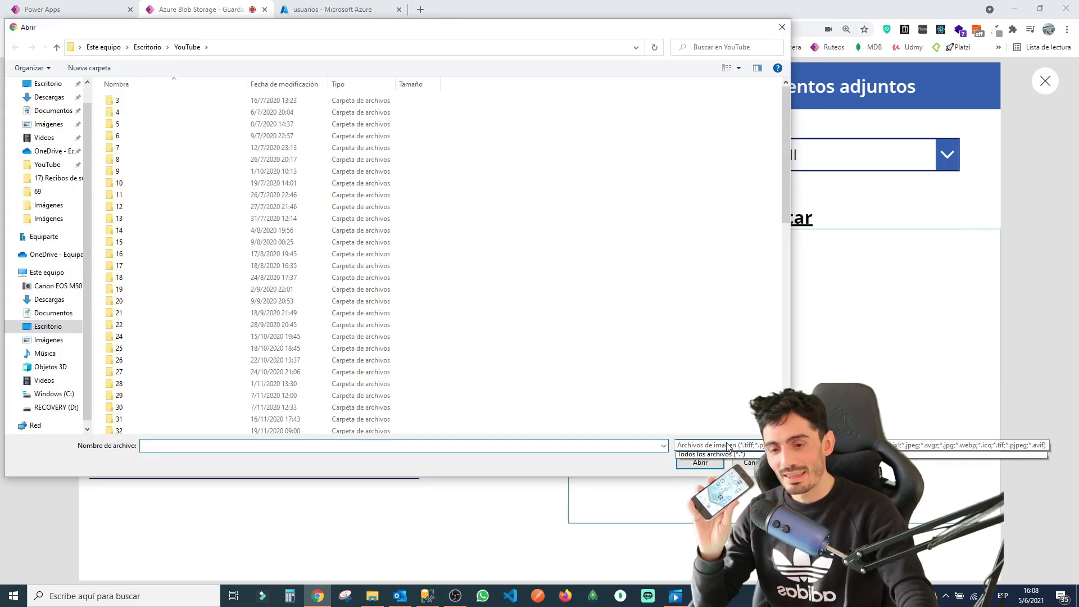
click(724, 465)
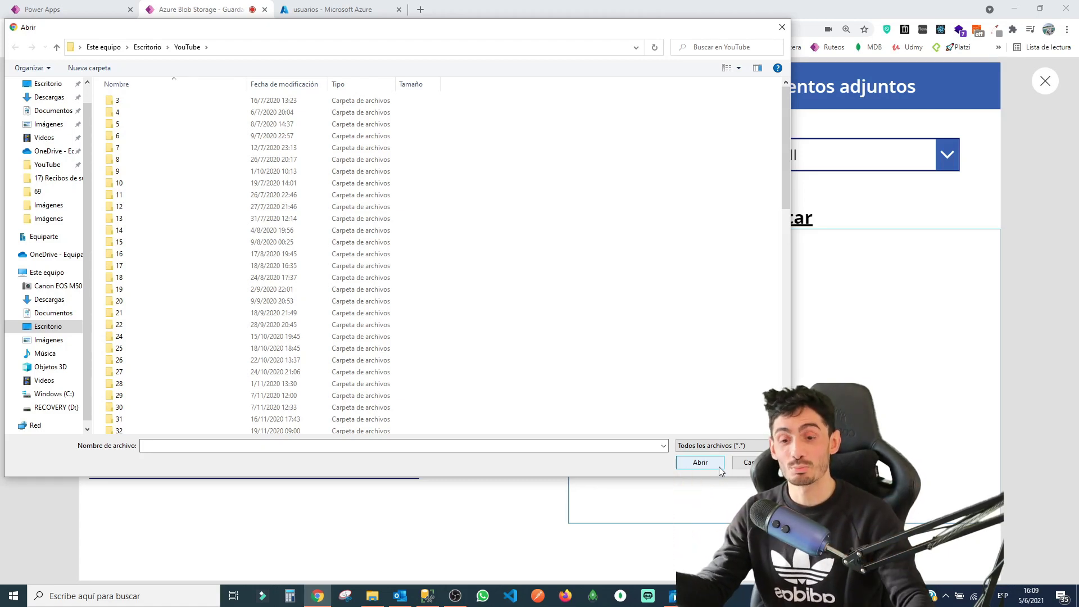
click(741, 466)
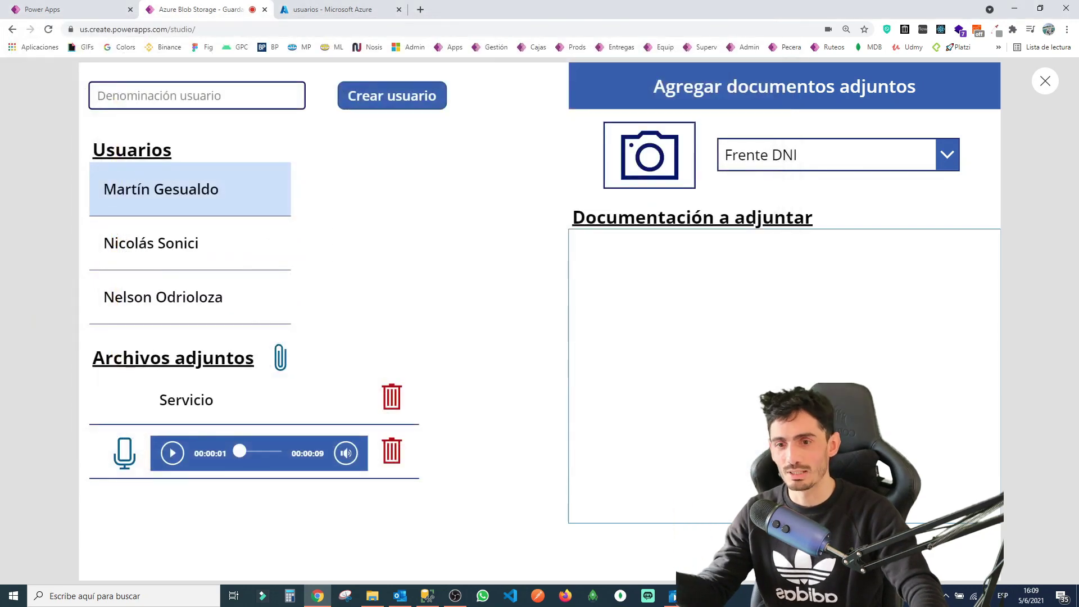